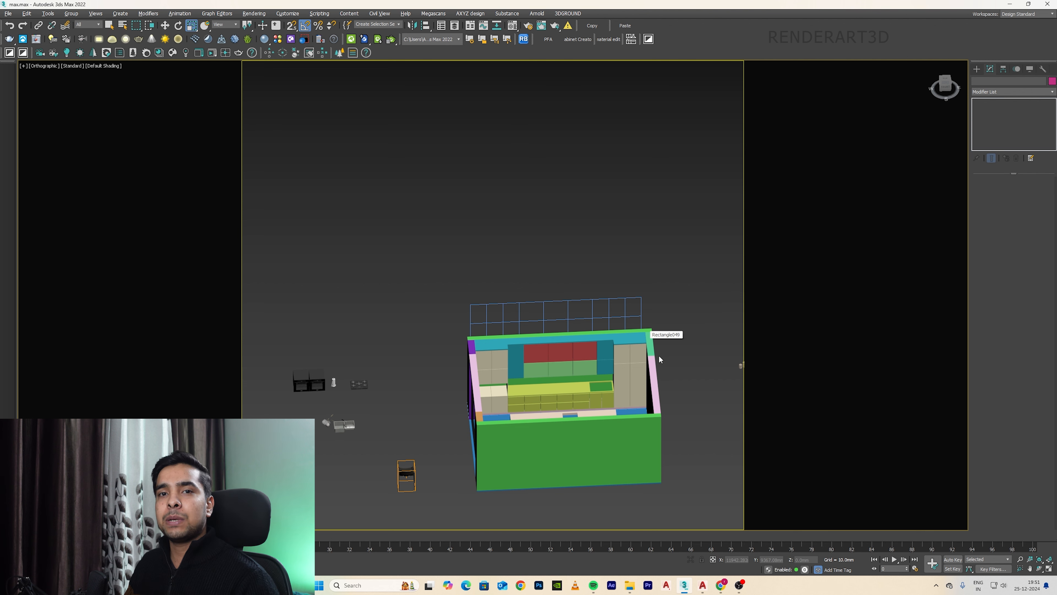
# Examine the kitchen model and the imported oven, hob, sink, chair and decor models placed outside the room.
pyautogui.keyDown('alt'); pyautogui.moveTo(660, 364); pyautogui.dragTo(532, 388, button='middle'); pyautogui.keyUp('alt')
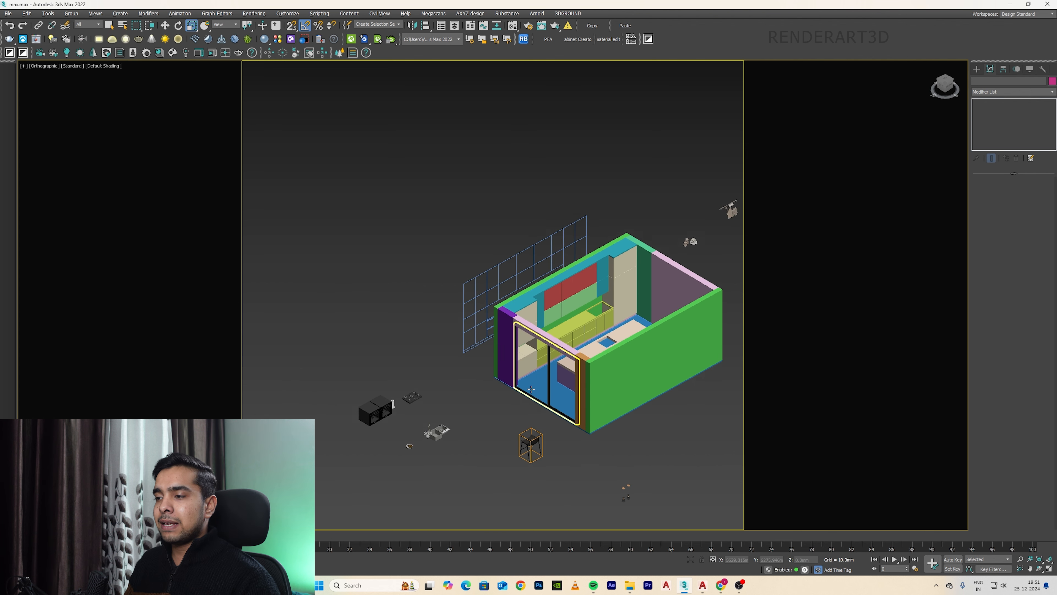
pyautogui.hotkey('alt', 'w')
pyautogui.keyDown('alt'); pyautogui.moveTo(554, 447); pyautogui.dragTo(641, 388, button='middle'); pyautogui.keyUp('alt')
pyautogui.scroll(3, 858, 360)
pyautogui.scroll(-1, 894, 364)
pyautogui.moveTo(541, 383); pyautogui.dragTo(744, 345, button='middle')
pyautogui.scroll(3, 345, 408)
pyautogui.scroll(-3, 345, 408)
pyautogui.keyDown('alt'); pyautogui.moveTo(345, 408); pyautogui.dragTo(599, 468, button='middle'); pyautogui.keyUp('alt')
pyautogui.moveTo(185, 340); pyautogui.dragTo(267, 385, button='middle')
pyautogui.scroll(5, 292, 397)
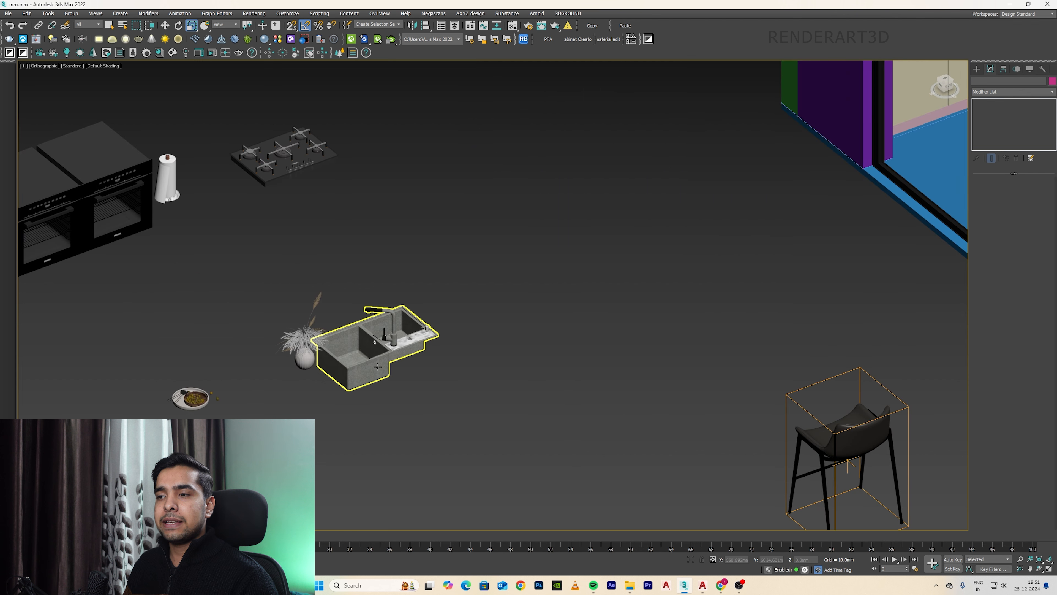
pyautogui.moveTo(187, 377); pyautogui.dragTo(327, 443, button='middle')
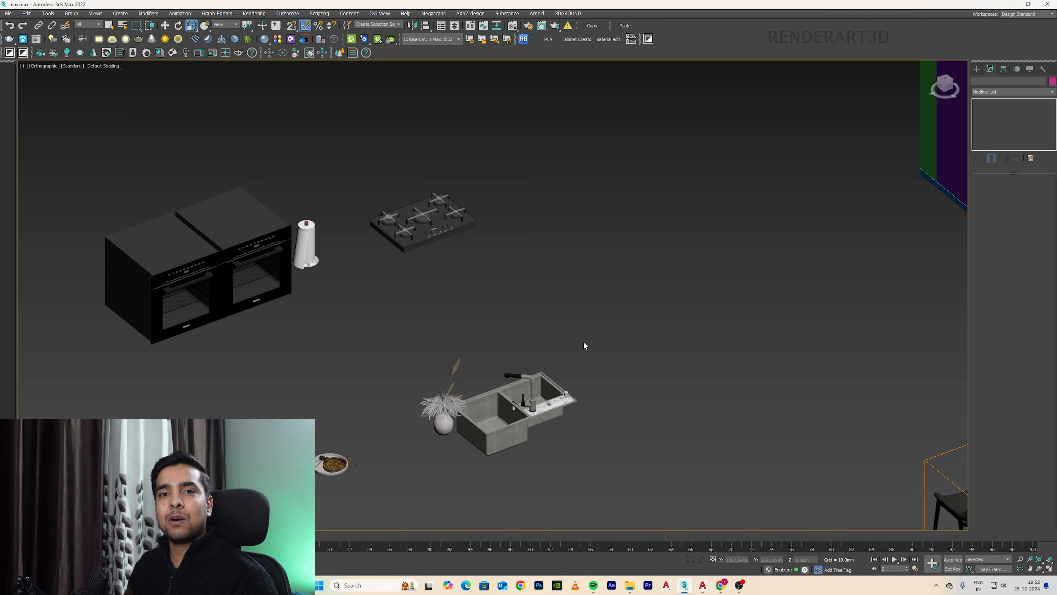
# Switch to Chrome and view the 3dsky pages for Chair SB1002, OM Quartz Stone PRIMAX 786 and Lumion 8050/8051-1A.
pyautogui.click(720, 581)
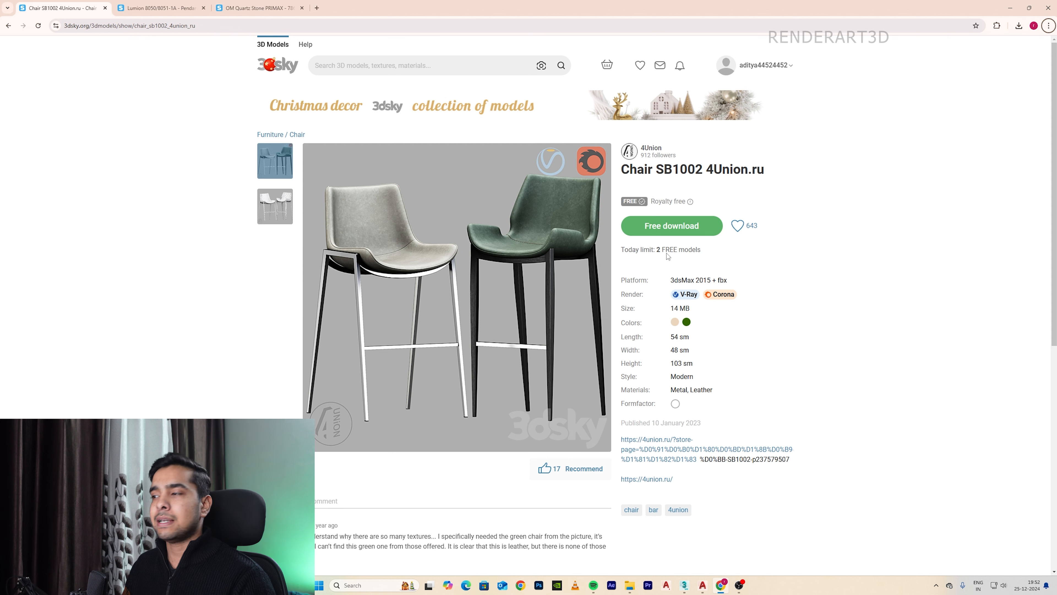
pyautogui.click(258, 8)
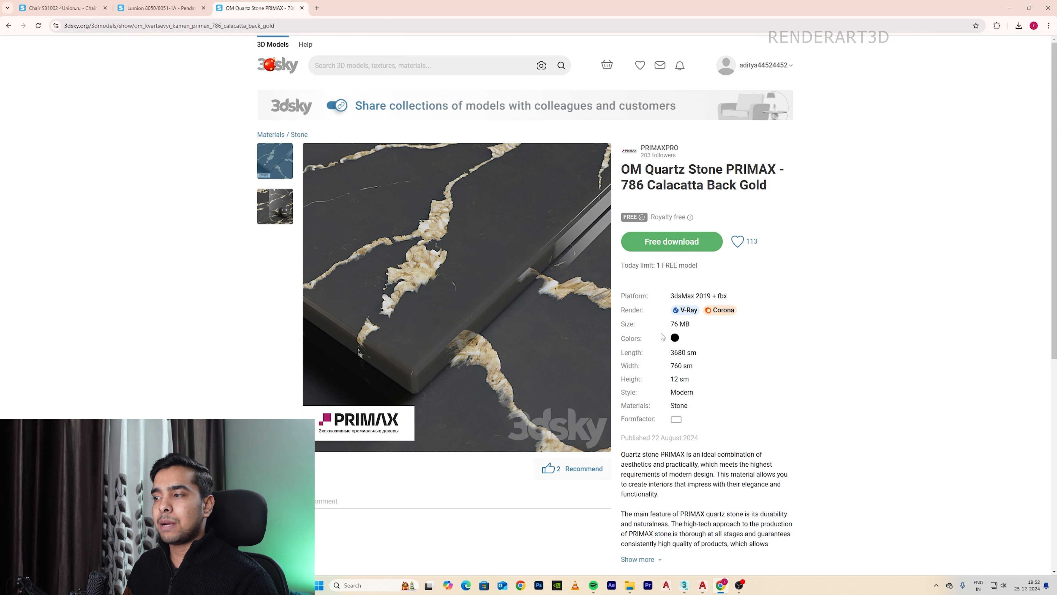
pyautogui.hotkey('ctrl', 'shift', 'Tab')
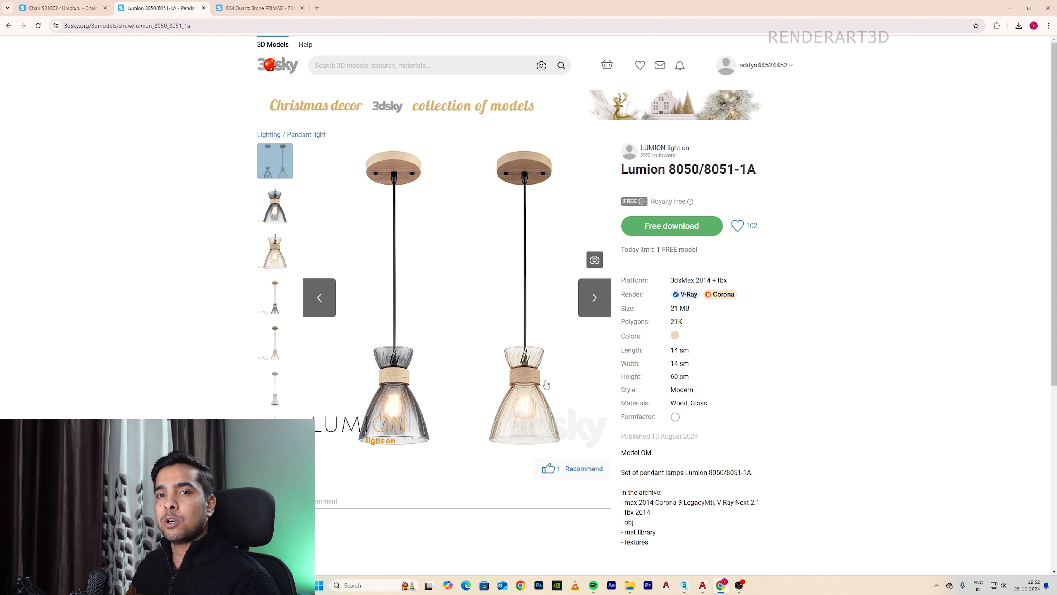
pyautogui.hotkey('alt', 'Tab')
# Select the bar chair in the top view and check the island seating in the AutoCAD reference image.
pyautogui.moveTo(642, 370); pyautogui.dragTo(604, 387, button='middle')
pyautogui.scroll(-3, 634, 374)
pyautogui.click(596, 400)
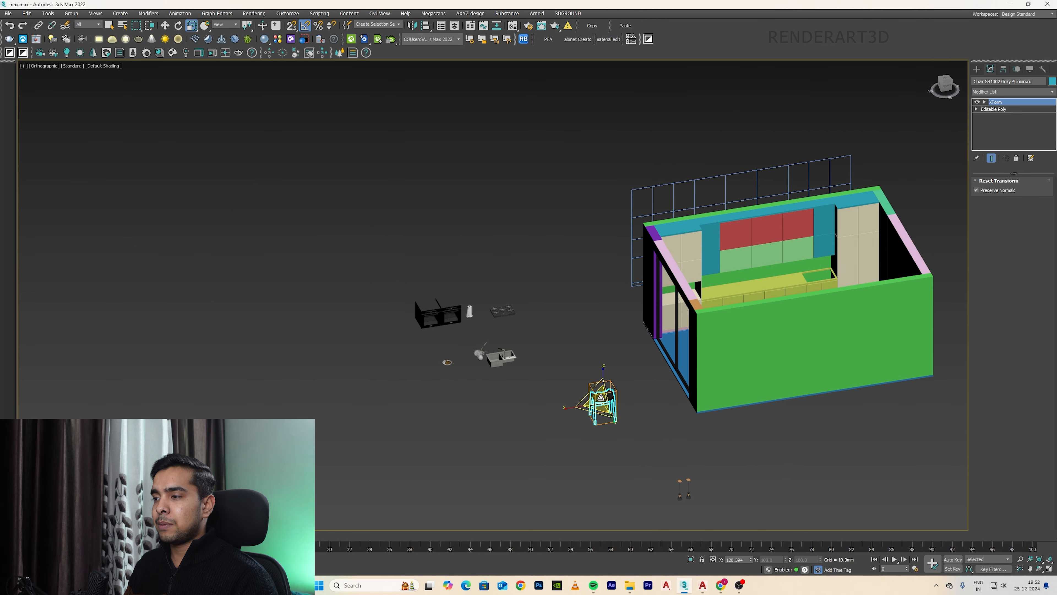
pyautogui.press('t')
pyautogui.press('z')
pyautogui.scroll(-6, 574, 389)
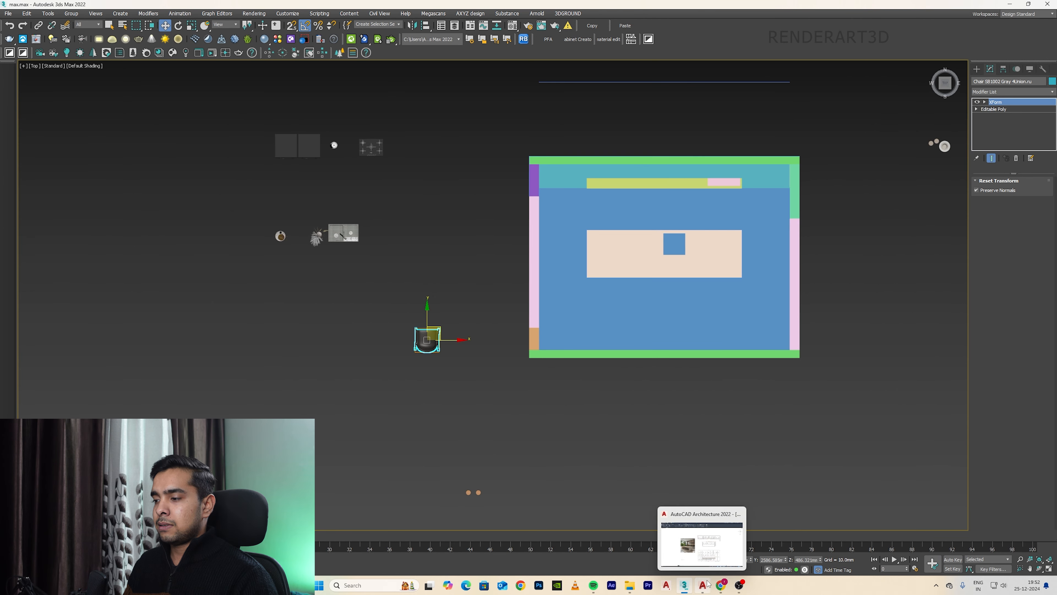
pyautogui.click(703, 585)
pyautogui.scroll(2, 322, 348)
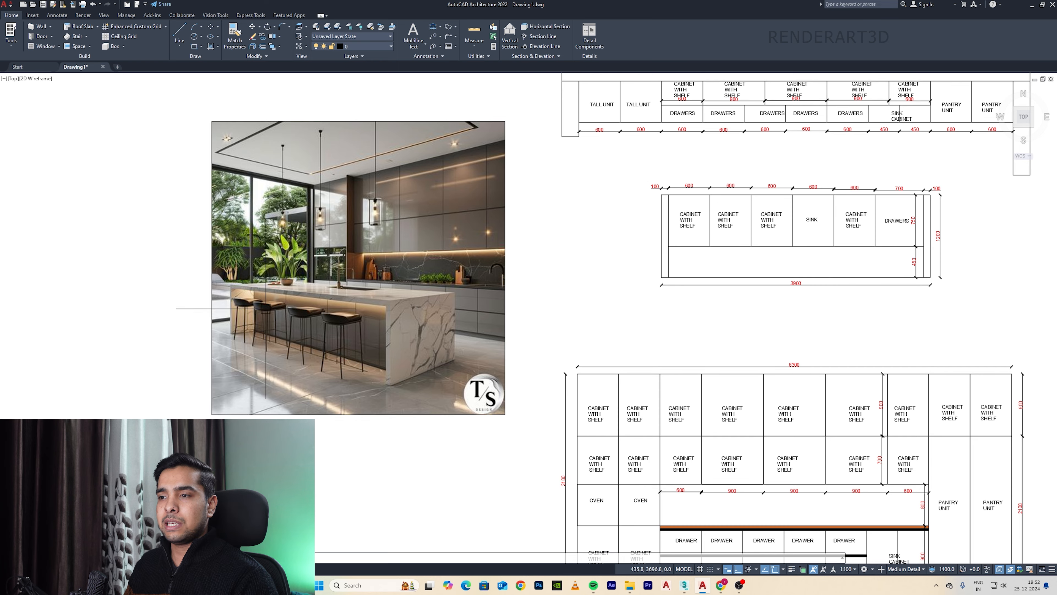
pyautogui.hotkey('alt', 'Tab')
# Move the bar chair to the island's front side and copy it three times into an evenly spaced row.
pyautogui.scroll(5, 416, 361)
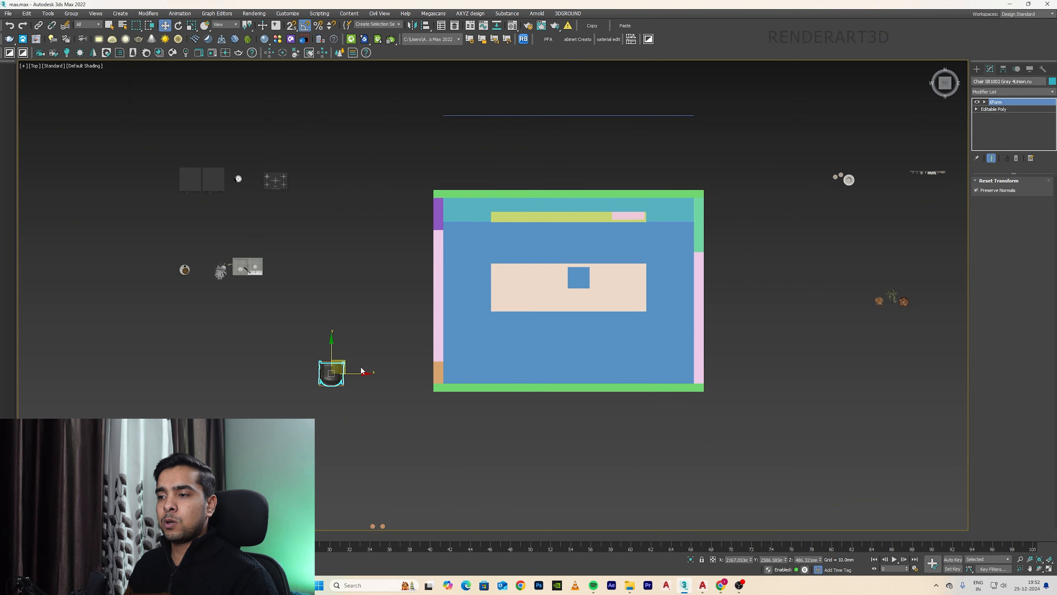
pyautogui.moveTo(346, 364)
pyautogui.mouseDown()
pyautogui.moveTo(627, 310)
pyautogui.moveTo(647, 324)
pyautogui.moveTo(542, 329)
pyautogui.mouseUp()
pyautogui.scroll(5, 626, 309)
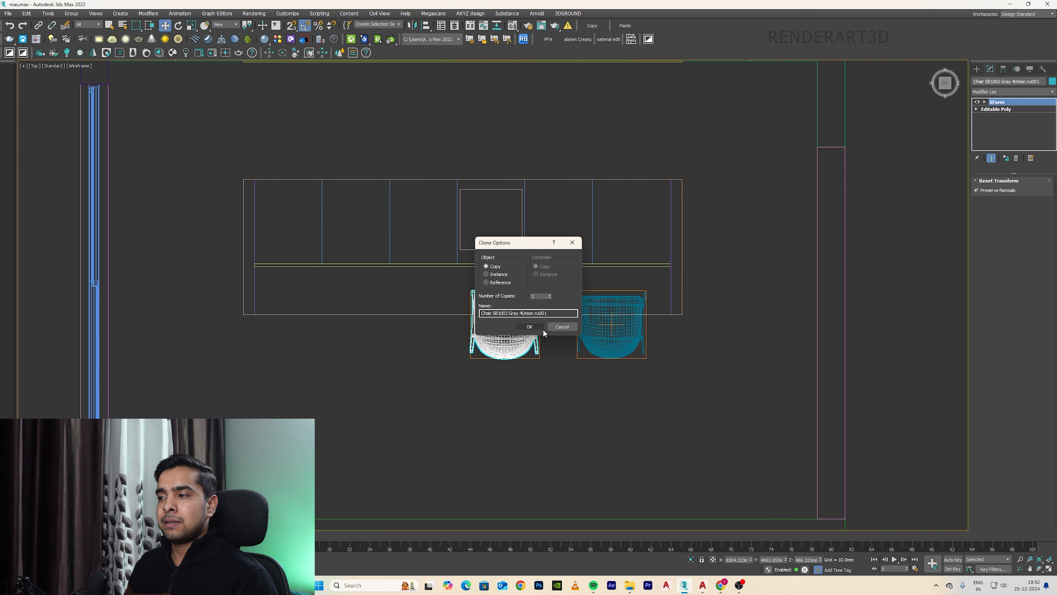
pyautogui.click(530, 327)
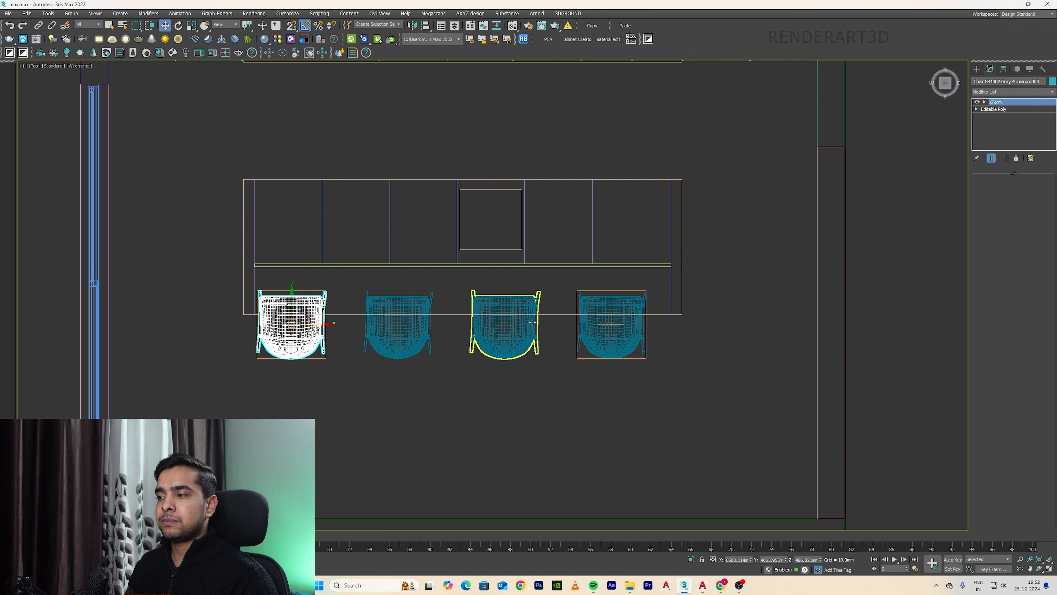
# Select all four bar chairs, shift the row slightly along the island, and check its position from the front.
pyautogui.moveTo(662, 341); pyautogui.dragTo(668, 345, button='middle')
pyautogui.moveTo(281, 413); pyautogui.dragTo(282, 412)
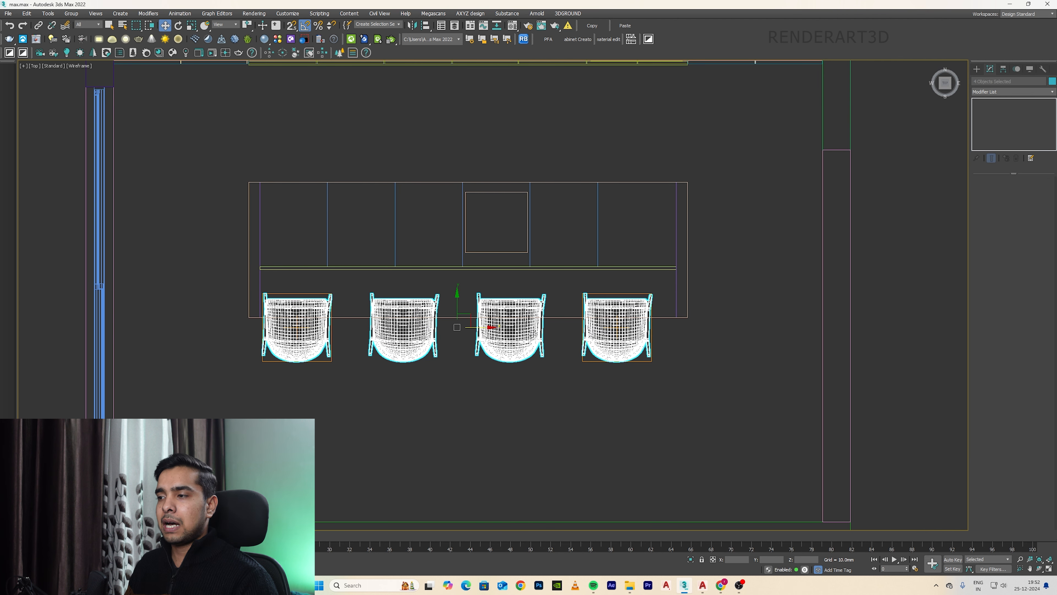
pyautogui.moveTo(477, 327); pyautogui.dragTo(492, 330)
pyautogui.press('f')
pyautogui.press('z')
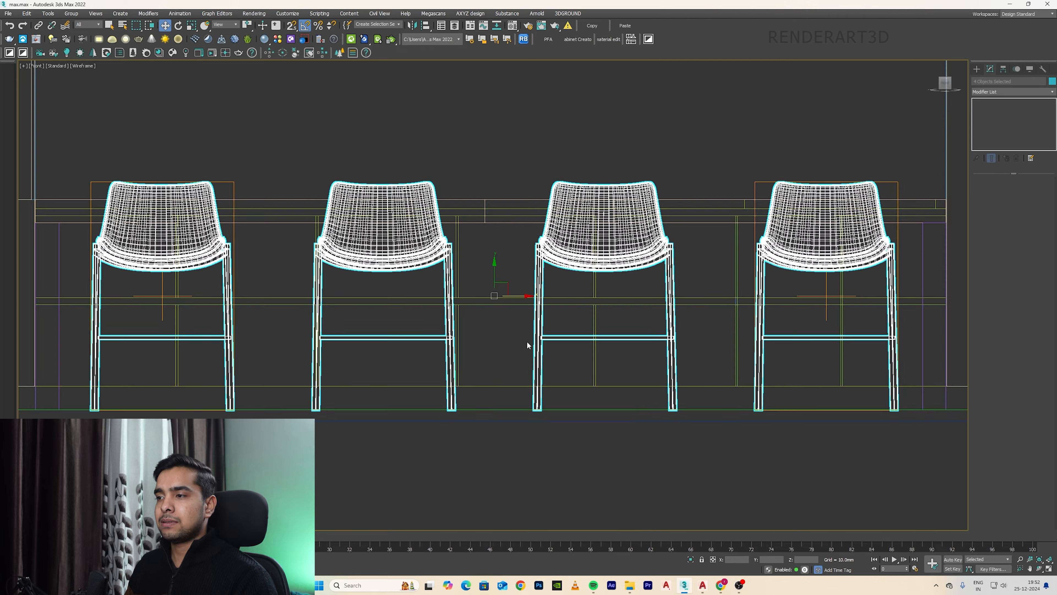
pyautogui.scroll(-5, 528, 342)
pyautogui.press('F3')
pyautogui.keyDown('alt'); pyautogui.moveTo(528, 342); pyautogui.dragTo(468, 333, button='middle'); pyautogui.keyUp('alt')
pyautogui.scroll(2, 466, 332)
pyautogui.press('f')
pyautogui.press('F3')
pyautogui.scroll(-4, 524, 328)
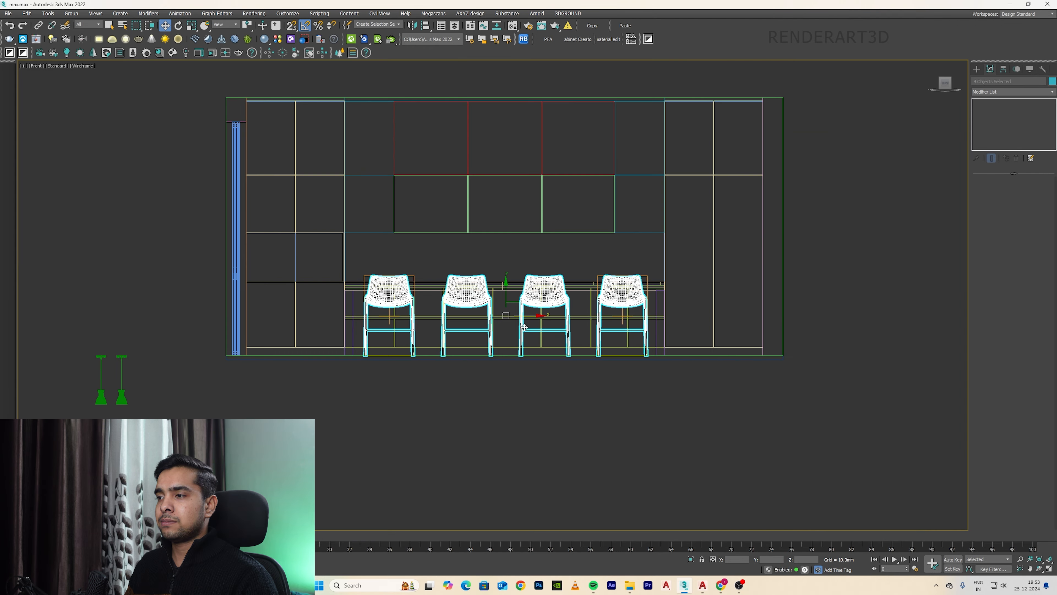
# Fine-tune the distance between the chair row and the island in the side view.
pyautogui.press('l')
pyautogui.press('z')
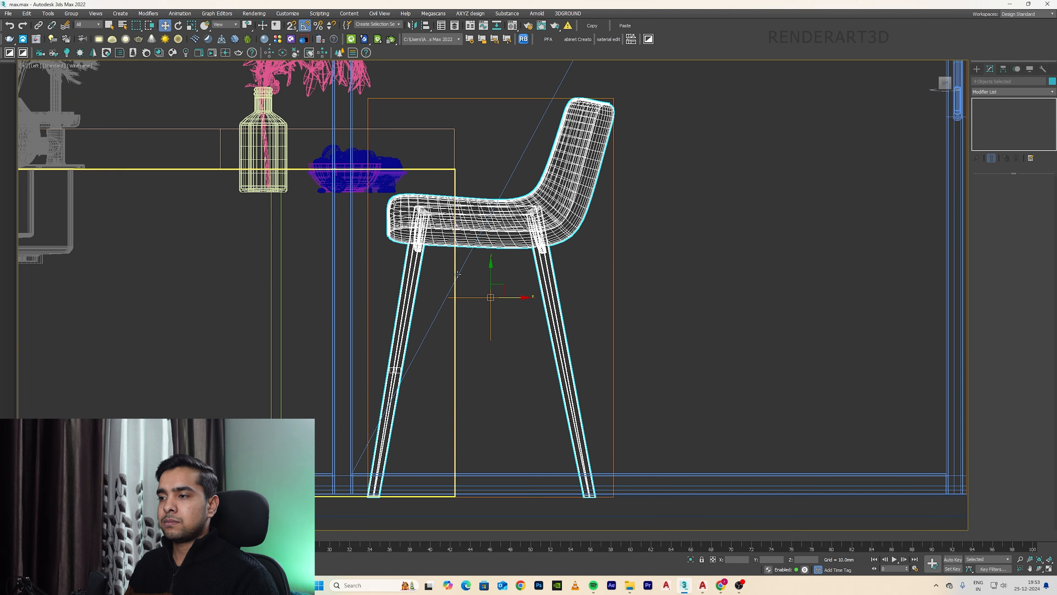
pyautogui.scroll(-2, 541, 299)
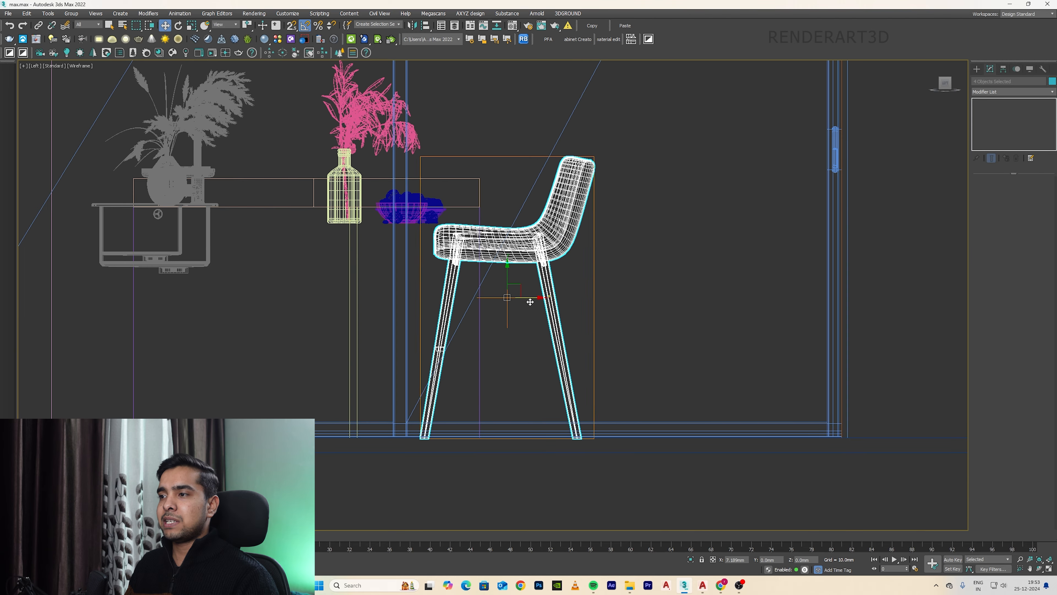
pyautogui.scroll(-4, 572, 304)
pyautogui.press('u')
pyautogui.press('F3')
pyautogui.scroll(-5, 579, 304)
# Move the double-bowl sink from outside the room to the back counter's sink cutout.
pyautogui.click(542, 423)
pyautogui.press('t')
pyautogui.press('z')
pyautogui.scroll(-6, 408, 264)
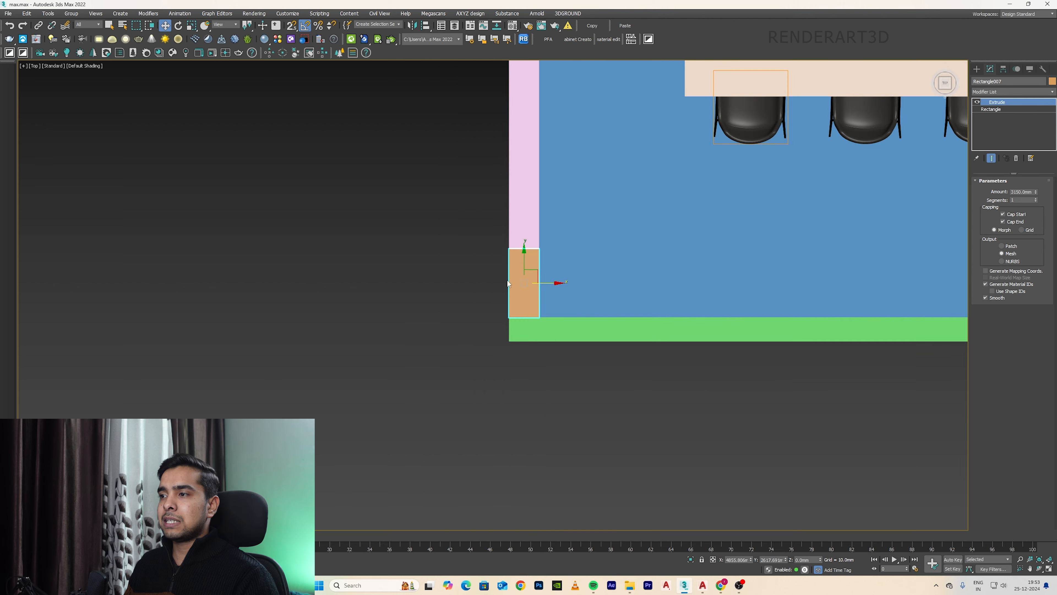
pyautogui.click(291, 241)
pyautogui.scroll(2, 293, 239)
pyautogui.moveTo(293, 240); pyautogui.dragTo(810, 259)
pyautogui.moveTo(844, 242); pyautogui.dragTo(681, 315, button='middle')
pyautogui.scroll(2, 673, 318)
pyautogui.moveTo(625, 329); pyautogui.dragTo(719, 127)
pyautogui.scroll(1, 718, 127)
# Turn the sink around so its faucet side faces the back wall and reposition it over the counter cutout.
pyautogui.moveTo(718, 128); pyautogui.dragTo(534, 225, button='middle')
pyautogui.press('e')
pyautogui.moveTo(561, 228); pyautogui.dragTo(600, 292)
pyautogui.moveTo(525, 242); pyautogui.dragTo(514, 298, button='middle')
pyautogui.scroll(3, 515, 298)
pyautogui.press('w')
pyautogui.press('F3')
pyautogui.moveTo(525, 299); pyautogui.dragTo(555, 278)
# Isolate the sink with the back countertop and align the sink with the cutout's side and front edges.
pyautogui.press('F3')
pyautogui.keyDown('alt'); pyautogui.moveTo(517, 326); pyautogui.dragTo(535, 294, button='middle'); pyautogui.keyUp('alt')
pyautogui.keyDown('ctrl'); pyautogui.click(415, 335); pyautogui.keyUp('ctrl')
pyautogui.hotkey('alt', 'q')
pyautogui.press('t')
pyautogui.click(744, 291)
pyautogui.scroll(4, 745, 289)
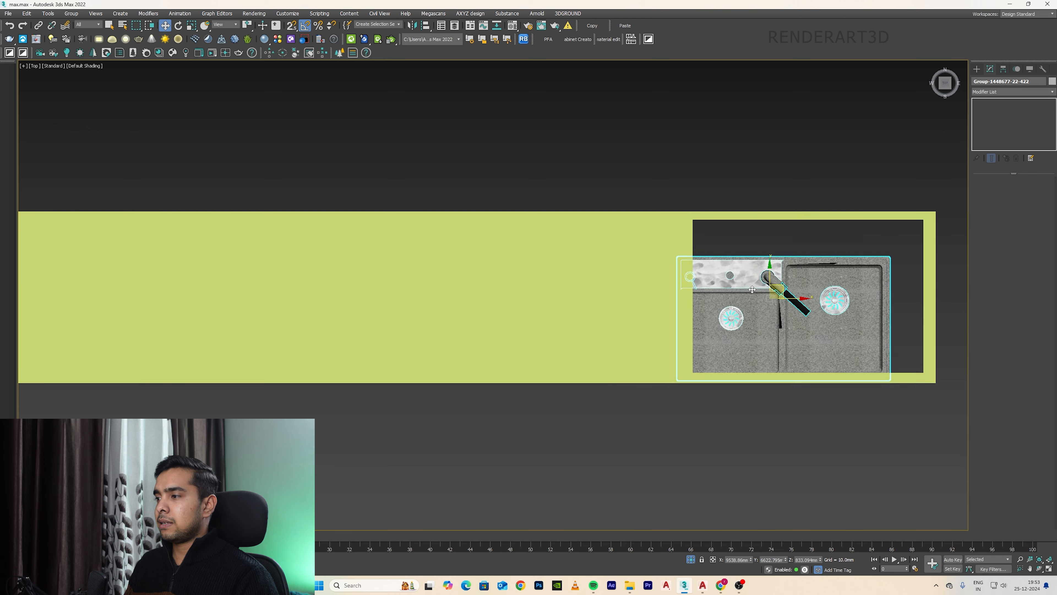
pyautogui.moveTo(746, 289); pyautogui.dragTo(570, 313, button='middle')
pyautogui.moveTo(615, 315); pyautogui.dragTo(638, 303)
# Raise the sink in the front view until its rim is level with the countertop's upper surface.
pyautogui.press('f')
pyautogui.moveTo(510, 324); pyautogui.dragTo(530, 336, button='middle')
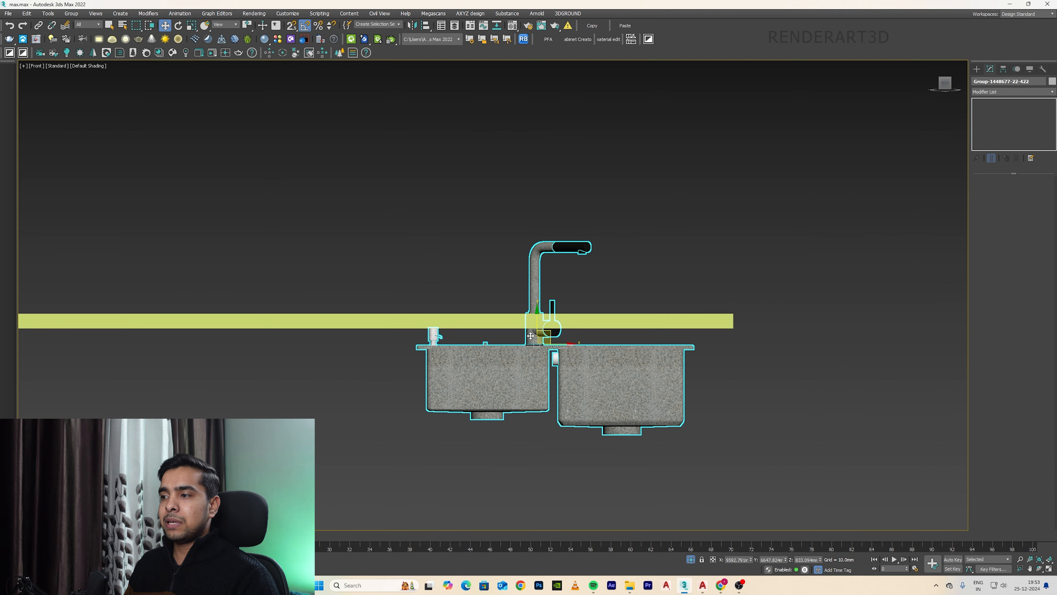
pyautogui.moveTo(537, 328); pyautogui.dragTo(526, 300)
pyautogui.scroll(5, 538, 310)
pyautogui.scroll(-6, 528, 311)
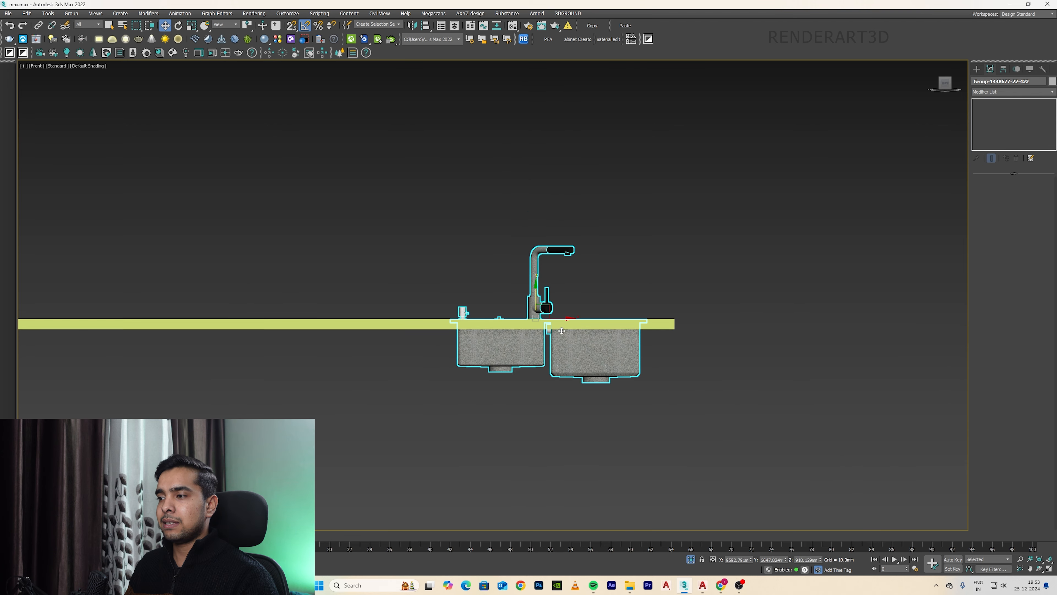
# Apply an FFD 2x2x2 modifier to the sink and activate its control points in the top view.
pyautogui.press('t')
pyautogui.scroll(4, 761, 336)
pyautogui.scroll(-5, 562, 317)
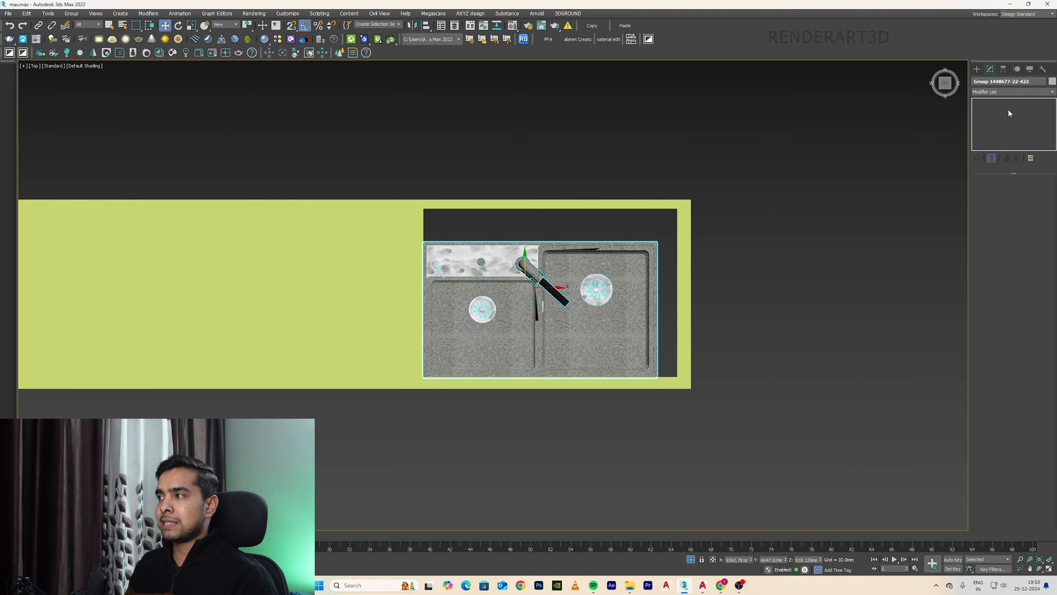
pyautogui.click(979, 90)
pyautogui.press('f')
pyautogui.click(988, 108)
pyautogui.click(984, 102)
pyautogui.click(998, 110)
# Stretch the sink's control points with snapping to the cutout's far side and rear edges, and exit isolation.
pyautogui.moveTo(791, 171); pyautogui.dragTo(623, 449)
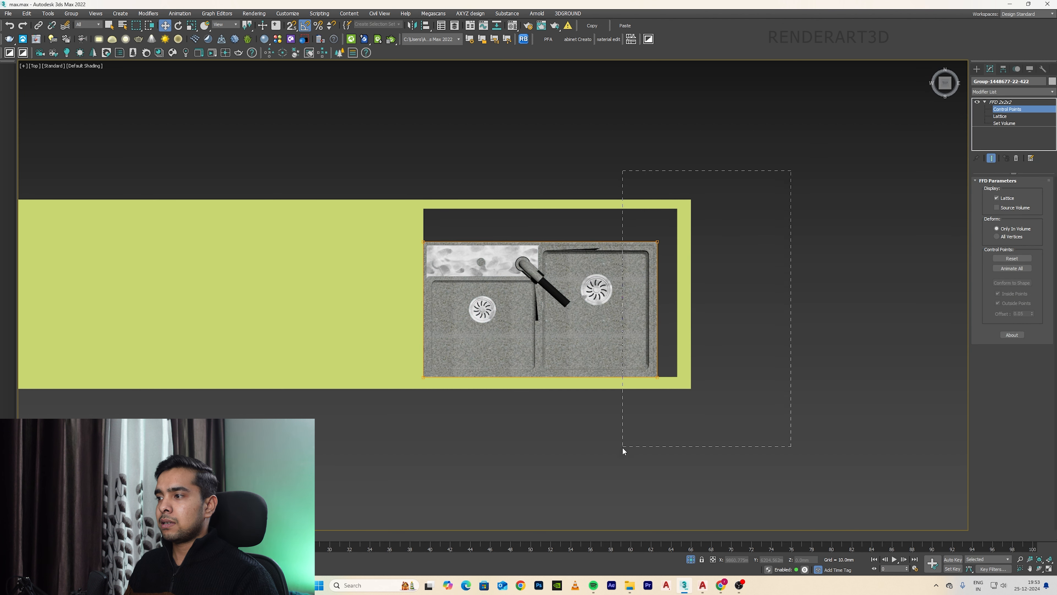
pyautogui.press('s')
pyautogui.moveTo(676, 310); pyautogui.dragTo(696, 309)
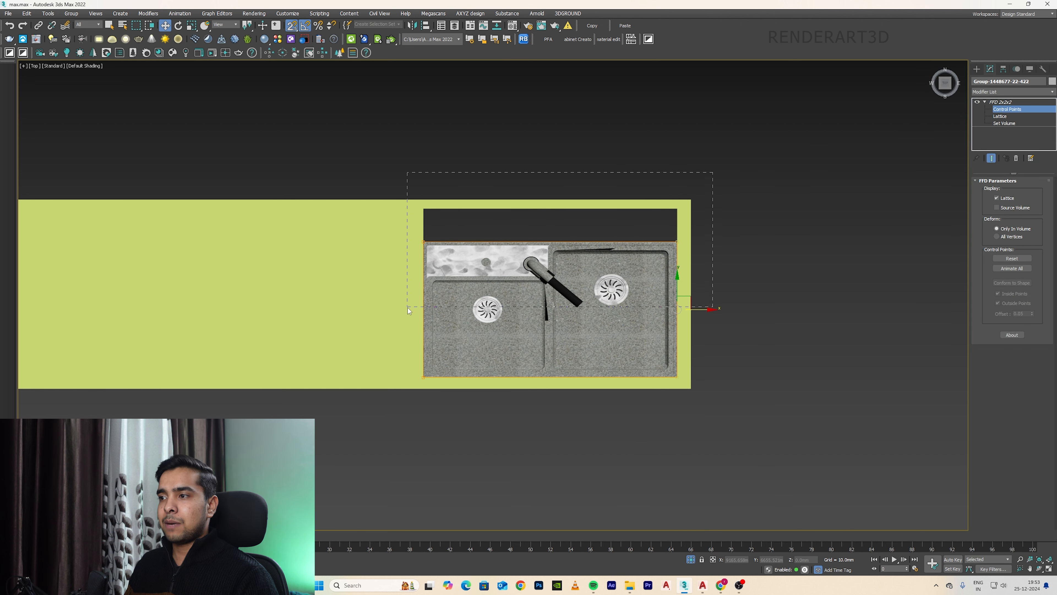
pyautogui.moveTo(549, 218); pyautogui.dragTo(674, 210)
pyautogui.keyDown('alt'); pyautogui.moveTo(631, 252); pyautogui.dragTo(647, 288, button='middle'); pyautogui.keyUp('alt')
pyautogui.click(977, 70)
pyautogui.click(809, 227)
pyautogui.hotkey('alt', 'q')
# Isolate the double oven together with the tall oven cabinets.
pyautogui.scroll(-9, 648, 287)
pyautogui.moveTo(642, 358); pyautogui.dragTo(683, 315, button='middle')
pyautogui.moveTo(267, 378); pyautogui.dragTo(424, 361, button='middle')
pyautogui.click(221, 366)
pyautogui.keyDown('ctrl'); pyautogui.click(618, 263); pyautogui.keyUp('ctrl')
pyautogui.hotkey('alt', 'q')
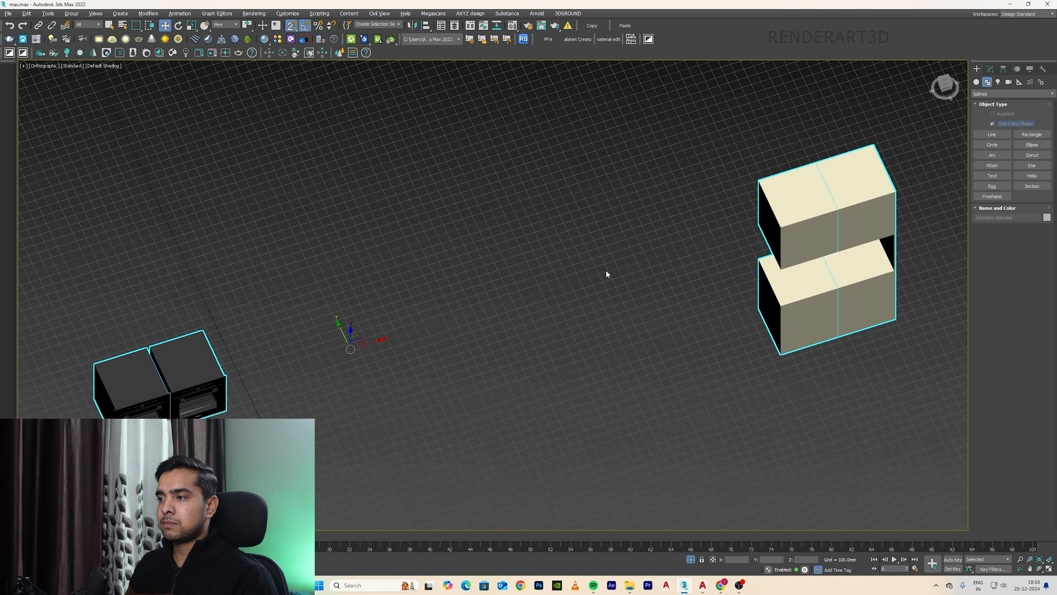
# Move the double oven into the open niche between the upper and lower tall cabinets in the front view.
pyautogui.press('f')
pyautogui.click(137, 267)
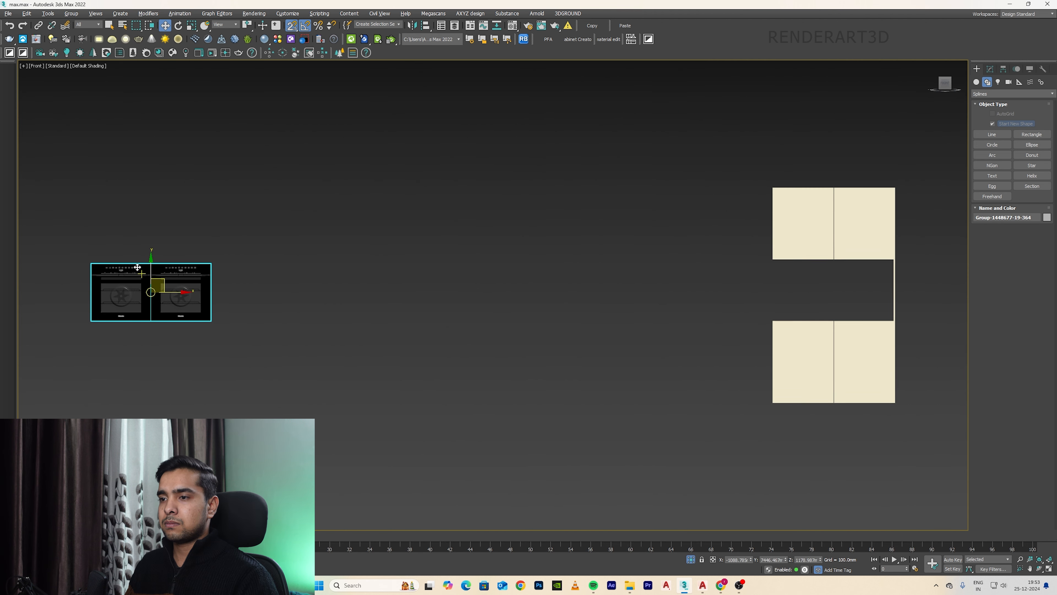
pyautogui.moveTo(182, 294); pyautogui.dragTo(877, 294)
pyautogui.scroll(5, 877, 294)
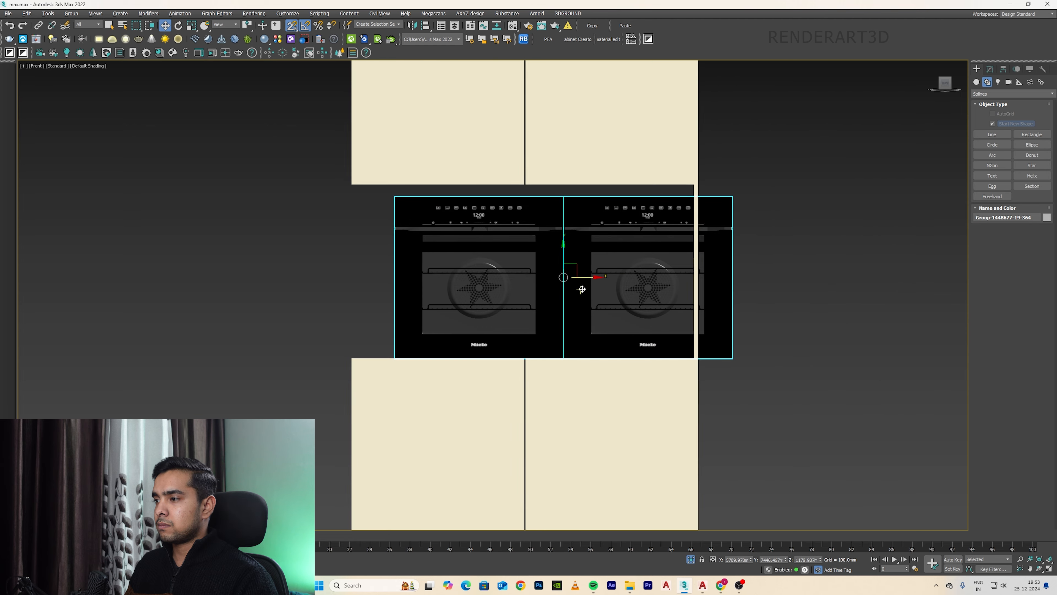
pyautogui.moveTo(587, 280); pyautogui.dragTo(526, 288)
# Apply an FFD 2x2x2 modifier to the oven and stretch its control points to the niche's upper and outer edges.
pyautogui.click(991, 69)
pyautogui.click(985, 92)
pyautogui.press('f')
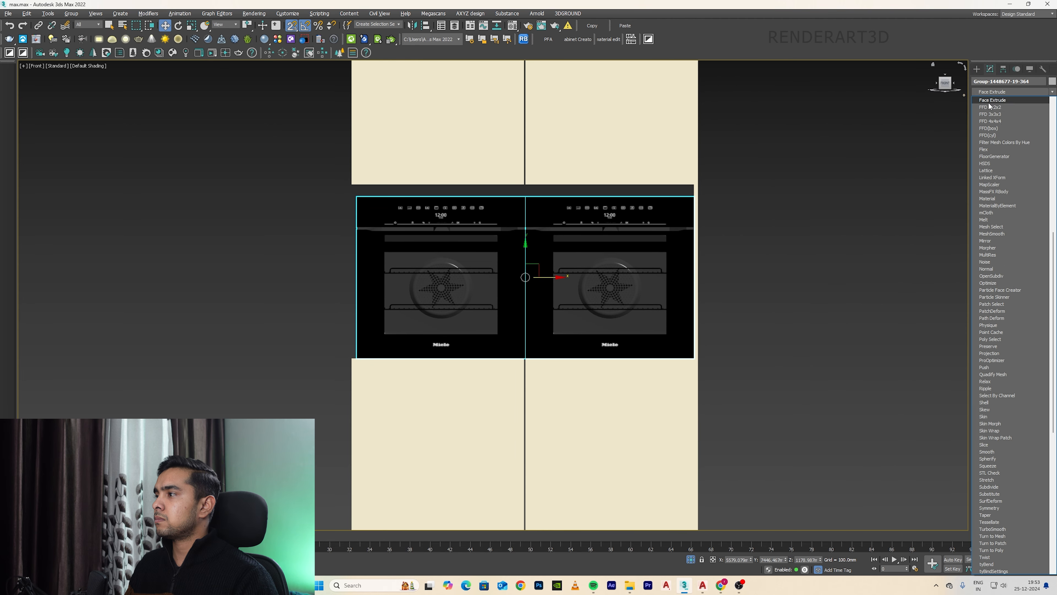
pyautogui.click(992, 109)
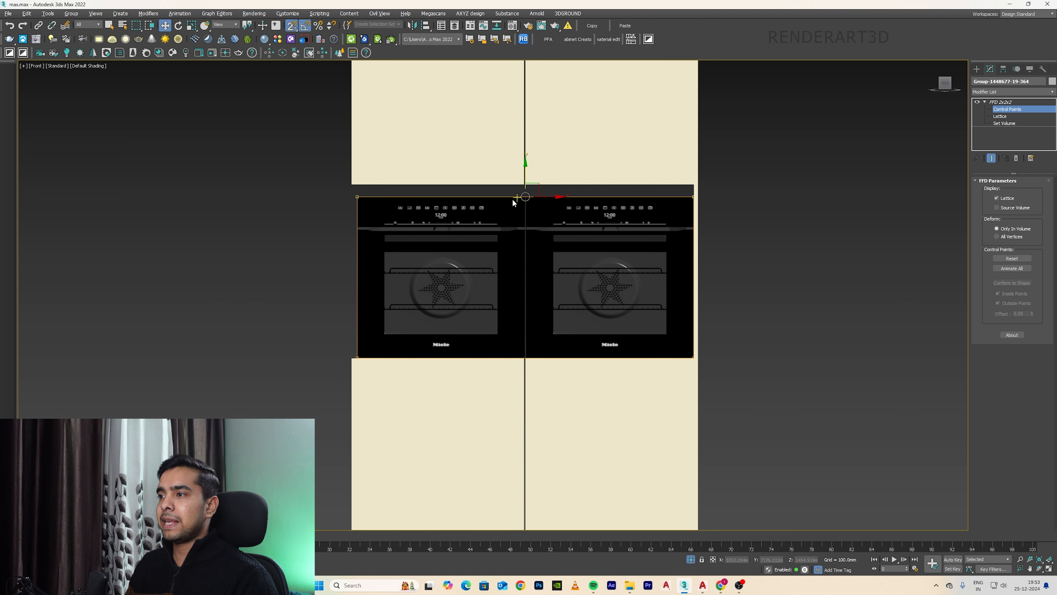
pyautogui.moveTo(525, 180); pyautogui.dragTo(385, 173)
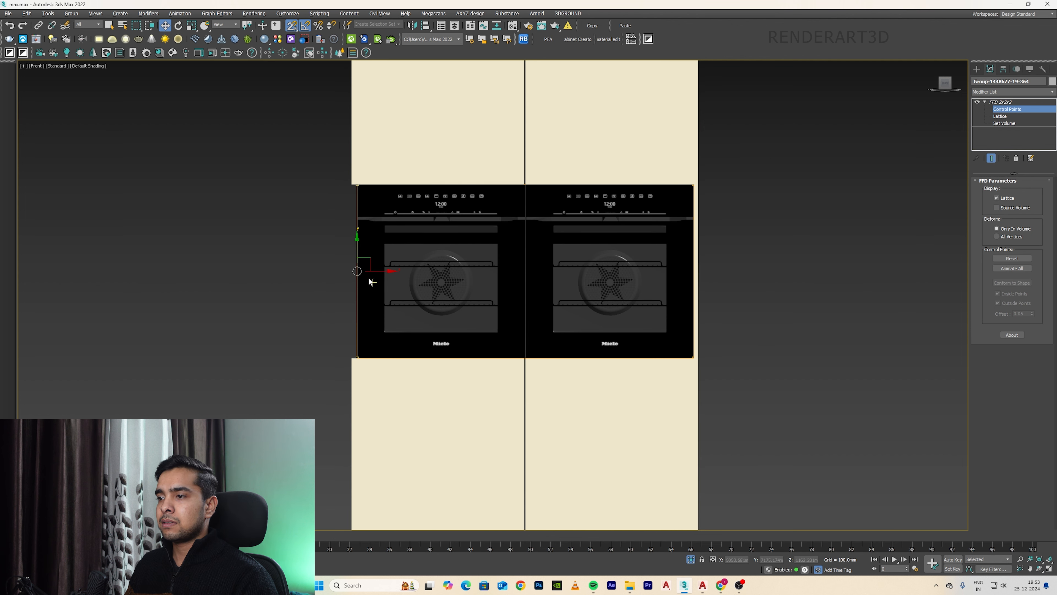
pyautogui.moveTo(383, 270); pyautogui.dragTo(352, 357)
# Push the oven into the niche in the side view and snap its front flush with the cabinet face.
pyautogui.click(937, 85)
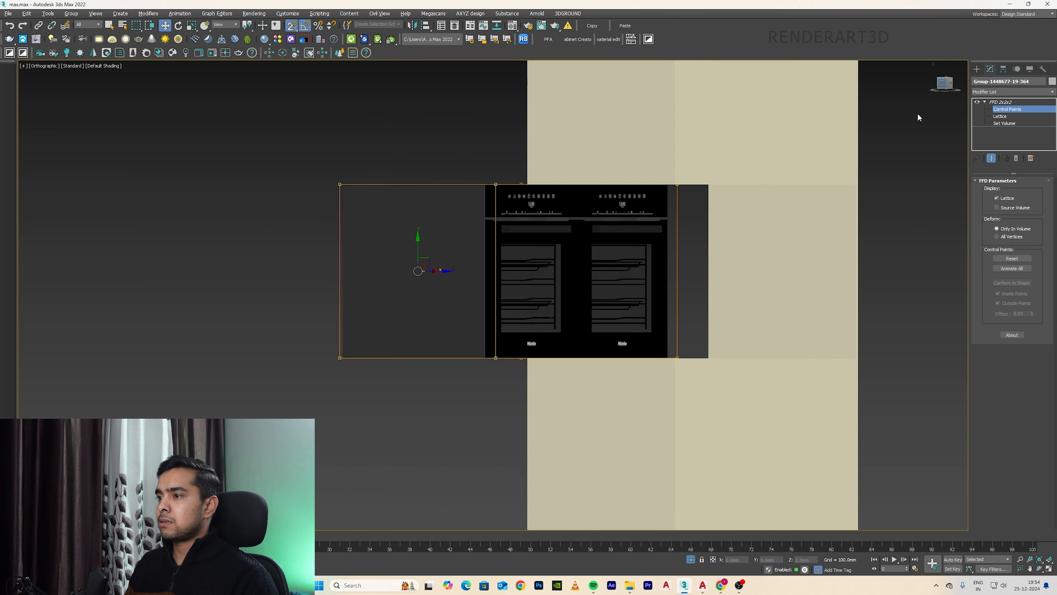
pyautogui.click(977, 69)
pyautogui.moveTo(574, 231); pyautogui.dragTo(796, 224, button='middle')
pyautogui.scroll(5, 797, 214)
pyautogui.scroll(4, 810, 161)
pyautogui.moveTo(810, 170); pyautogui.dragTo(772, 357, button='middle')
pyautogui.press('s')
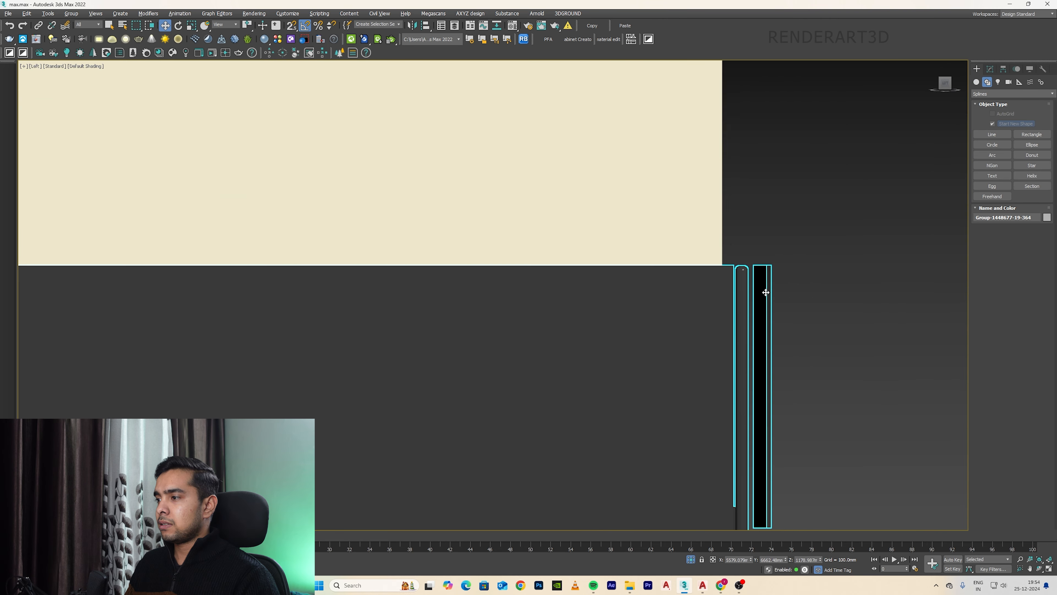
pyautogui.press('F3')
pyautogui.moveTo(765, 292); pyautogui.dragTo(708, 300)
pyautogui.scroll(5, 711, 270)
pyautogui.press('s')
pyautogui.moveTo(723, 260); pyautogui.dragTo(740, 262)
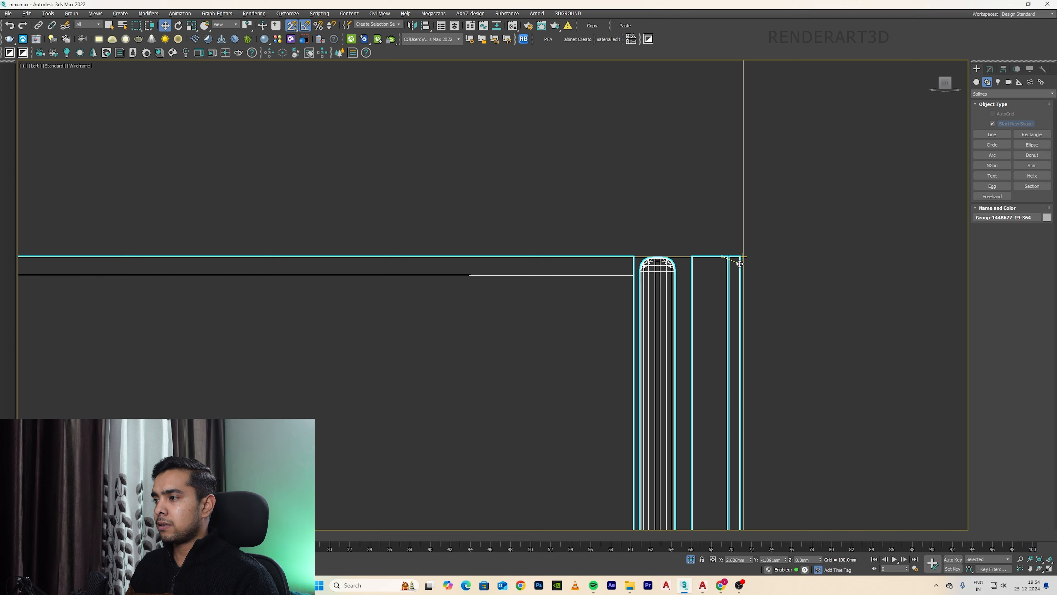
# Check the fitted ovens in 3D, deselect them, and exit isolation to bring back the whole kitchen.
pyautogui.press('F3')
pyautogui.scroll(-12, 741, 266)
pyautogui.keyDown('alt'); pyautogui.moveTo(759, 292); pyautogui.dragTo(741, 332, button='middle'); pyautogui.keyUp('alt')
pyautogui.scroll(-4, 741, 333)
pyautogui.keyDown('alt'); pyautogui.moveTo(821, 327); pyautogui.dragTo(783, 321, button='middle'); pyautogui.keyUp('alt')
pyautogui.click(783, 321)
pyautogui.hotkey('alt', 'q')
pyautogui.click(543, 301)
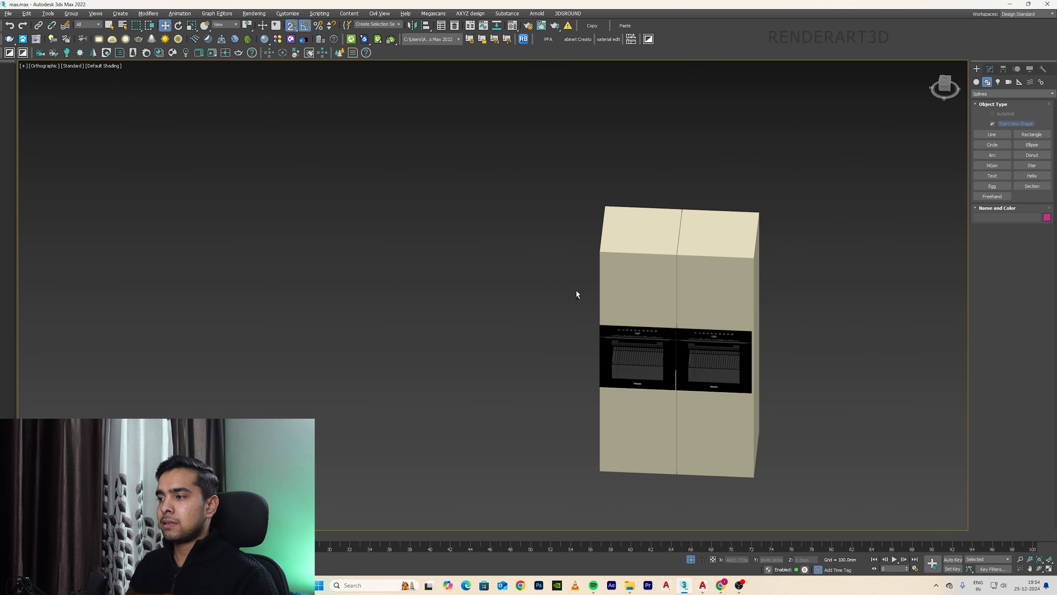
pyautogui.hotkey('alt', 'q')
# Select the hob on the back countertop and slide it along the counter towards the sink.
pyautogui.scroll(4, 466, 319)
pyautogui.click(405, 327)
pyautogui.press('t')
pyautogui.press('z')
pyautogui.scroll(-5, 377, 331)
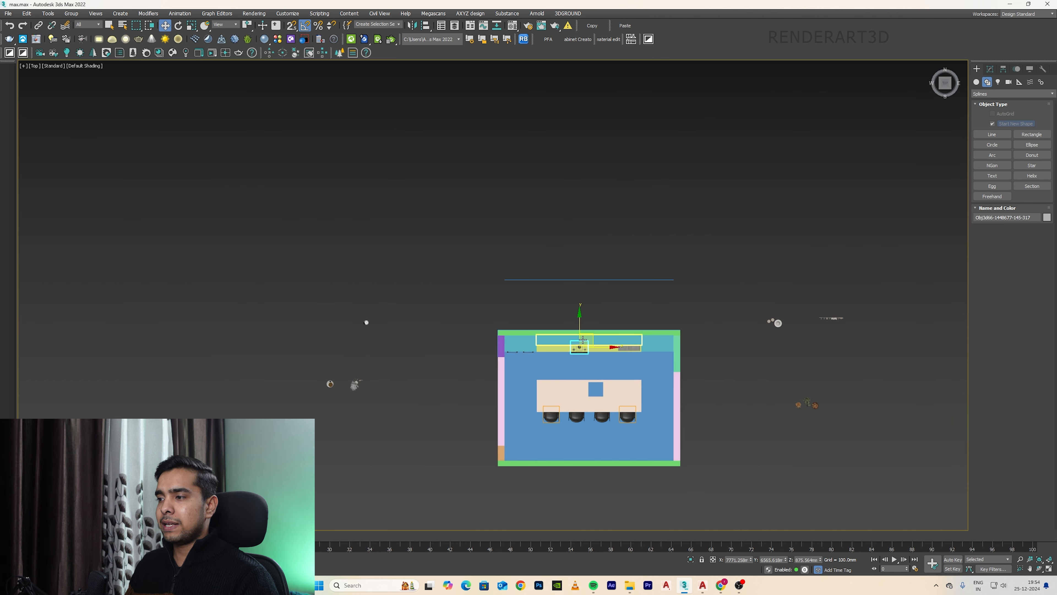
pyautogui.scroll(3, 583, 340)
pyautogui.keyDown('alt'); pyautogui.moveTo(583, 340); pyautogui.dragTo(587, 321, button='middle'); pyautogui.keyUp('alt')
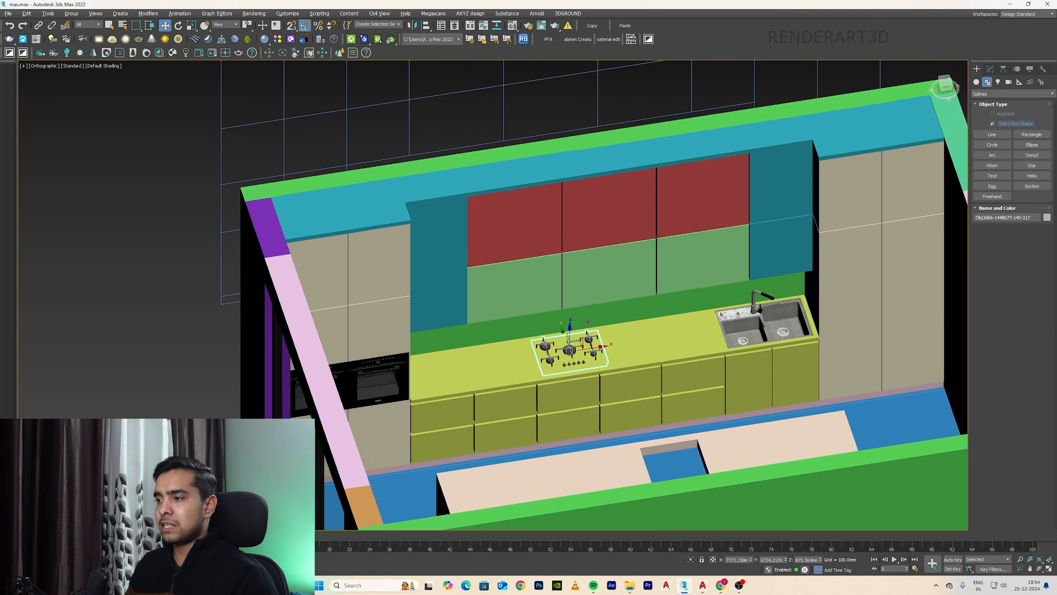
pyautogui.moveTo(590, 348); pyautogui.dragTo(623, 346)
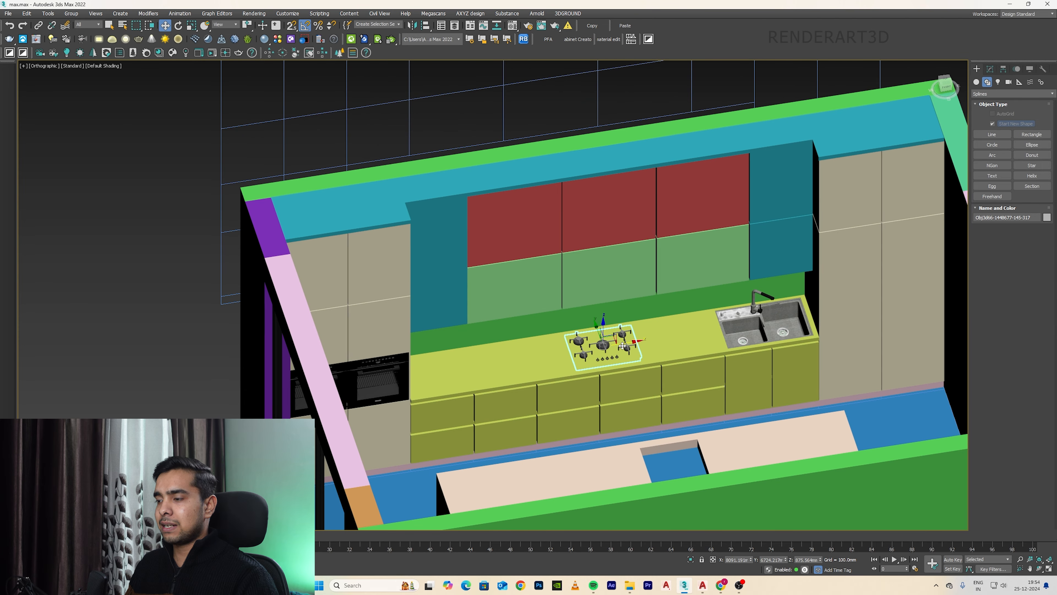
# Select the paper towel roll, plate, flower vase and back countertop, and isolate them in the top view.
pyautogui.scroll(-5, 622, 346)
pyautogui.scroll(2, 304, 373)
pyautogui.moveTo(303, 386); pyautogui.dragTo(255, 324)
pyautogui.press('t')
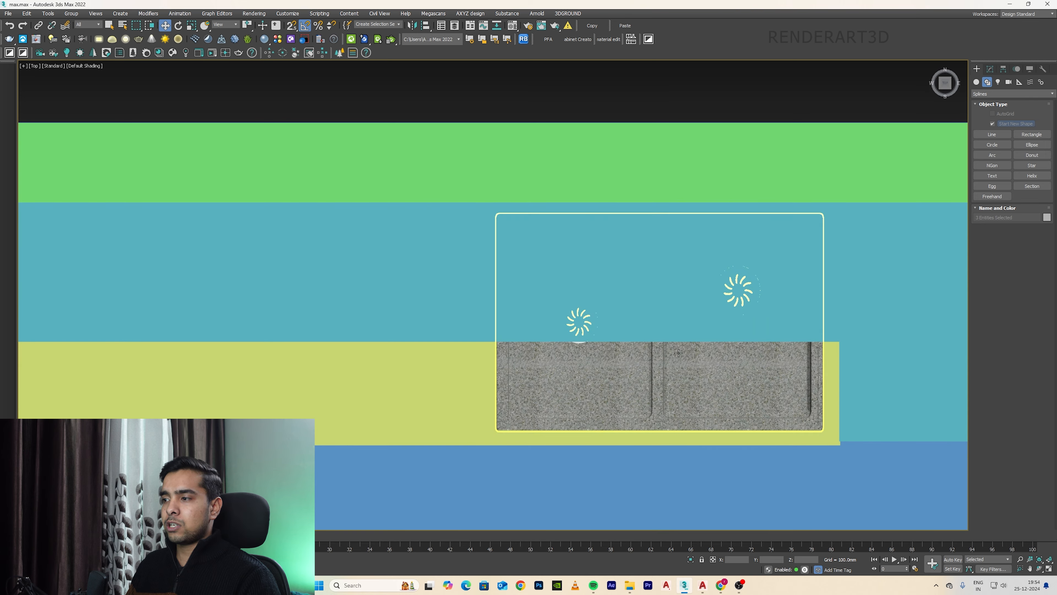
pyautogui.scroll(-5, 580, 330)
pyautogui.keyDown('ctrl'); pyautogui.click(584, 337); pyautogui.keyUp('ctrl')
pyautogui.keyDown('ctrl'); pyautogui.click(530, 346); pyautogui.keyUp('ctrl')
pyautogui.hotkey('alt', 'q')
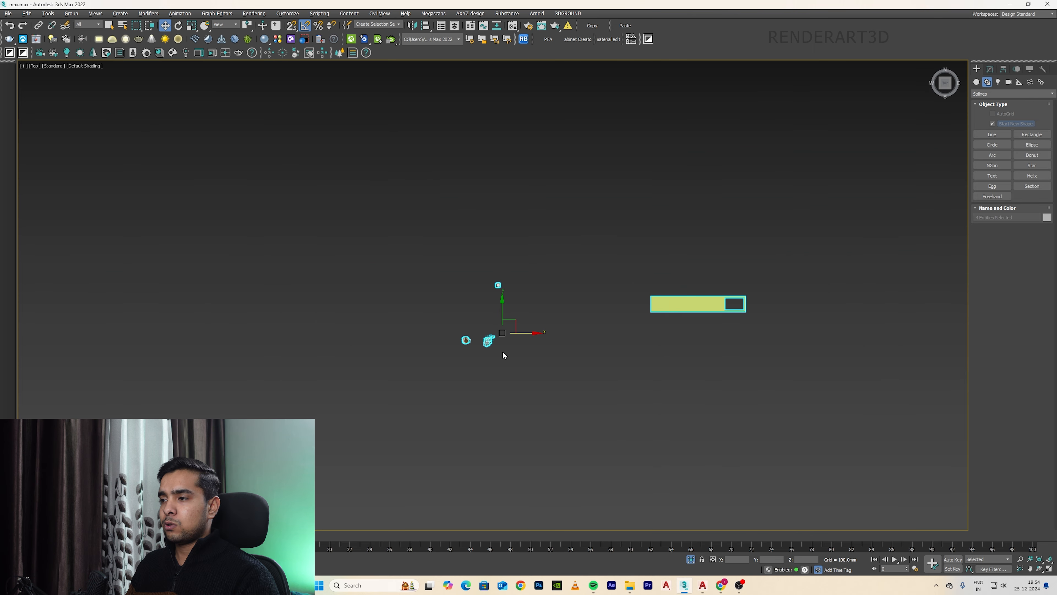
# Move the paper towel roll, plate and flower vase onto the back countertop, spaced between its oven end and the sink cutout.
pyautogui.moveTo(500, 324); pyautogui.dragTo(673, 344)
pyautogui.scroll(3, 677, 298)
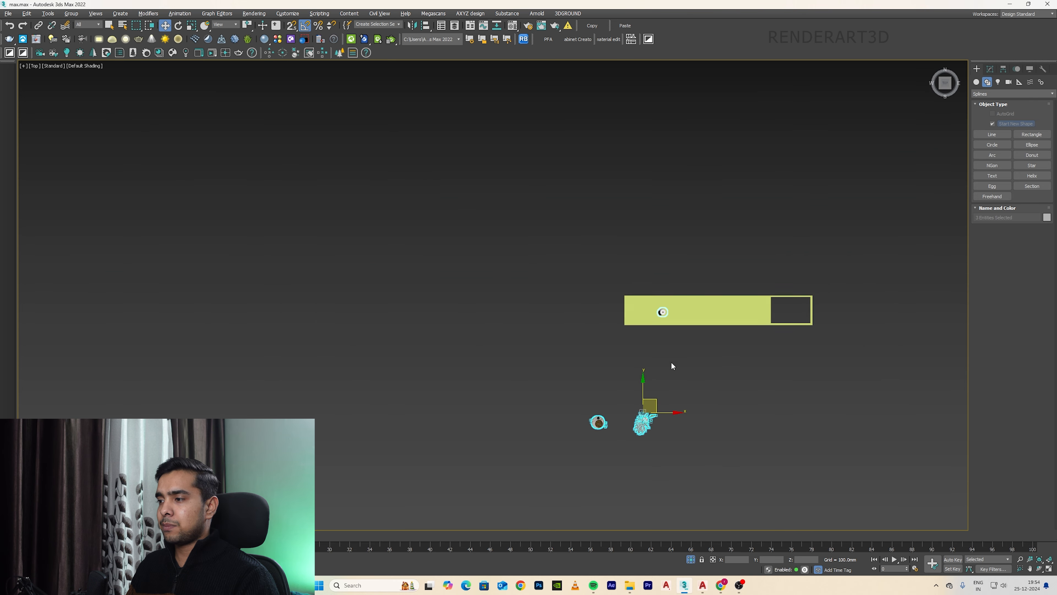
pyautogui.moveTo(649, 409); pyautogui.dragTo(735, 299)
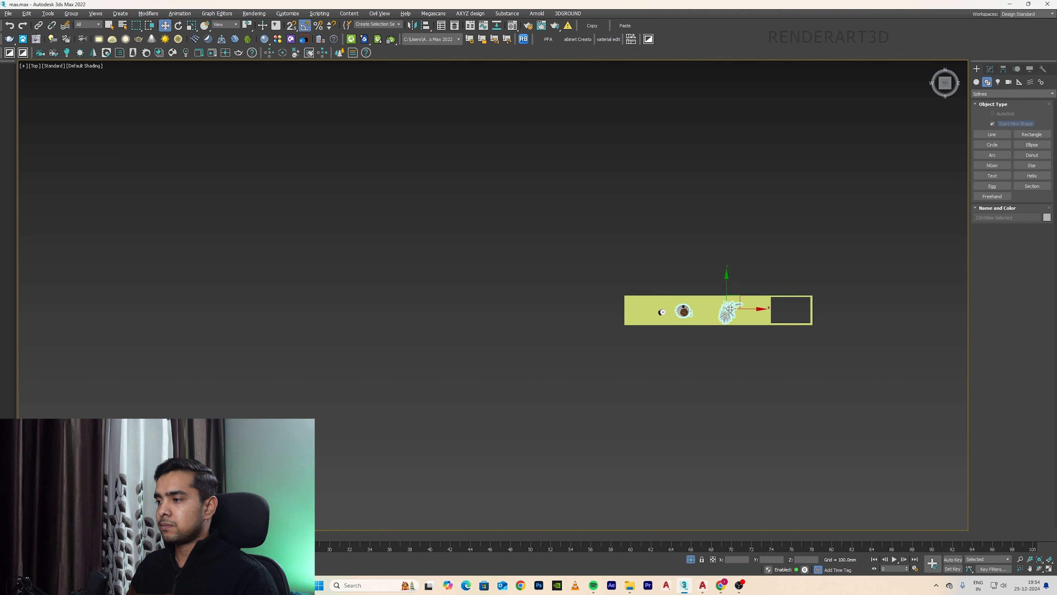
# In the front view, raise the flower vase and snap its base onto the countertop surface.
pyautogui.press('f')
pyautogui.press('z')
pyautogui.scroll(-4, 608, 377)
pyautogui.moveTo(635, 334); pyautogui.dragTo(633, 259)
pyautogui.hotkey('ctrl', 'z')
pyautogui.click(653, 359)
pyautogui.moveTo(647, 342); pyautogui.dragTo(647, 193)
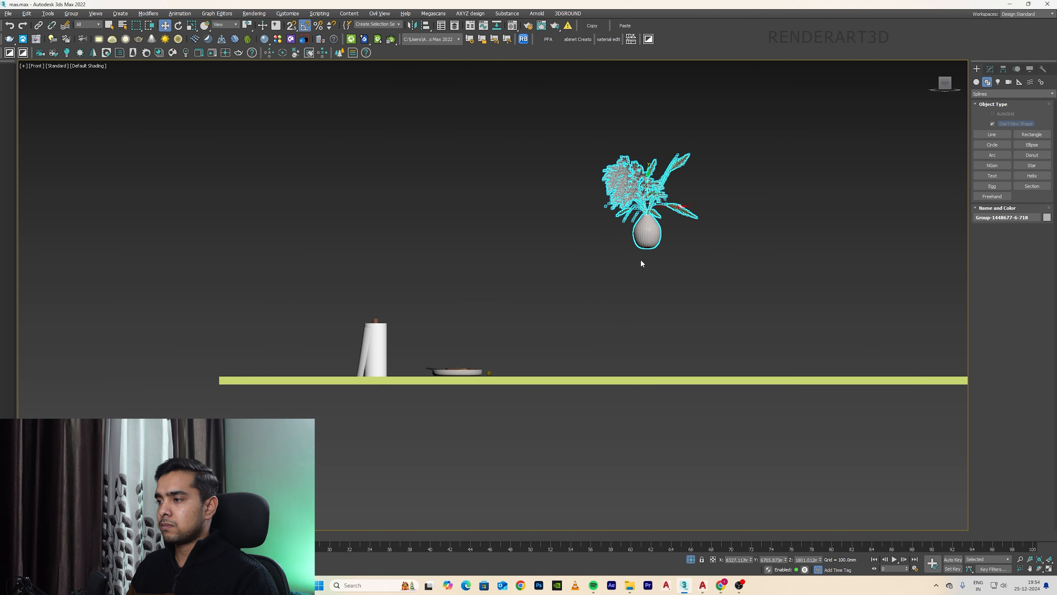
pyautogui.scroll(-2, 640, 258)
pyautogui.press('s')
pyautogui.moveTo(645, 250); pyautogui.dragTo(342, 341)
pyautogui.press('c')
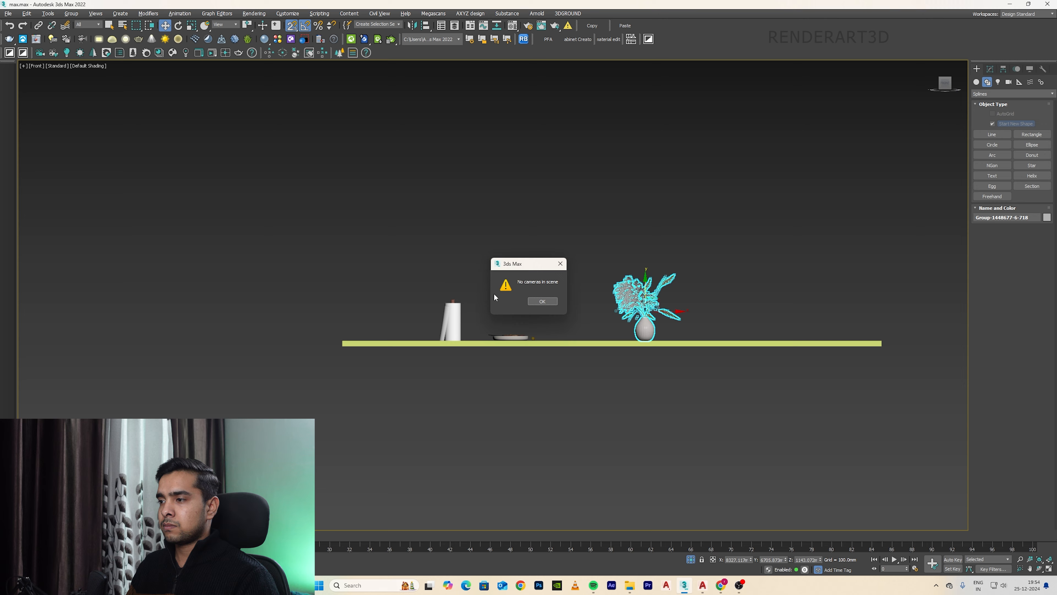
pyautogui.click(557, 269)
# Exit isolation, select the leafy plant, both bowls and the island countertop, and isolate them.
pyautogui.hotkey('alt', 'q')
pyautogui.scroll(-8, 541, 305)
pyautogui.keyDown('alt'); pyautogui.moveTo(557, 359); pyautogui.dragTo(575, 411, button='middle'); pyautogui.keyUp('alt')
pyautogui.click(642, 418)
pyautogui.scroll(3, 766, 287)
pyautogui.keyDown('ctrl'); pyautogui.moveTo(725, 332); pyautogui.dragTo(498, 297); pyautogui.keyUp('ctrl')
pyautogui.hotkey('alt', 'q')
# Check the plant and bowls from above and snap their bases onto the island countertop in the front view.
pyautogui.press('t')
pyautogui.scroll(-3, 745, 329)
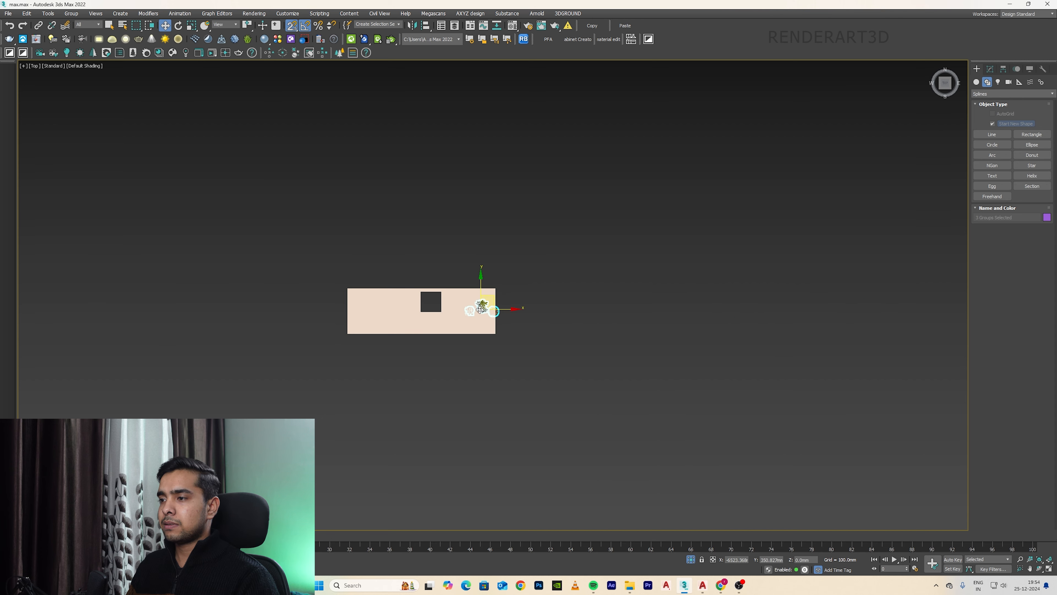
pyautogui.scroll(12, 497, 308)
pyautogui.scroll(-8, 502, 313)
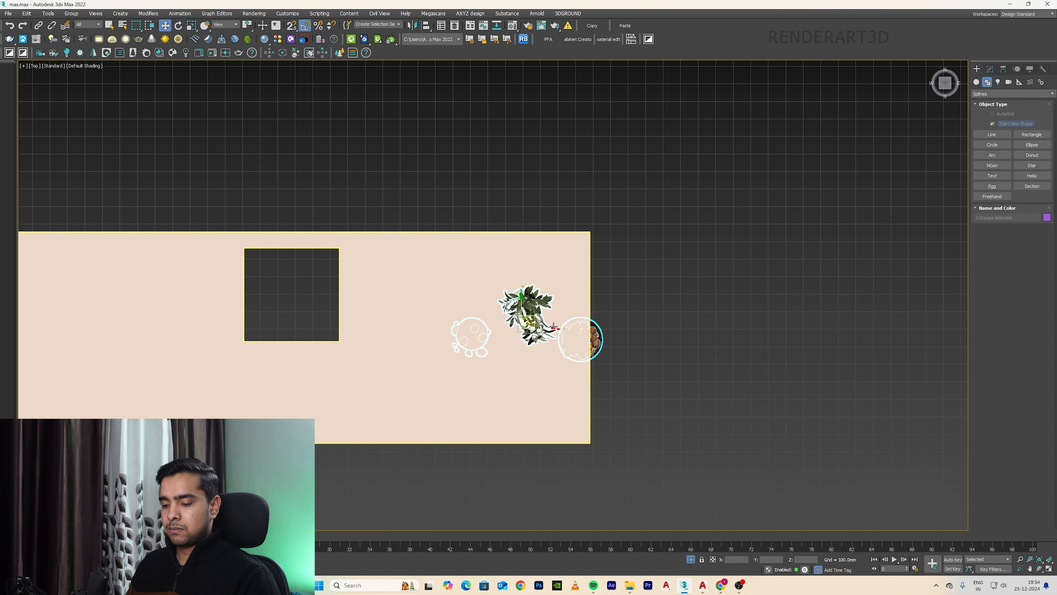
pyautogui.press('z')
pyautogui.press('f')
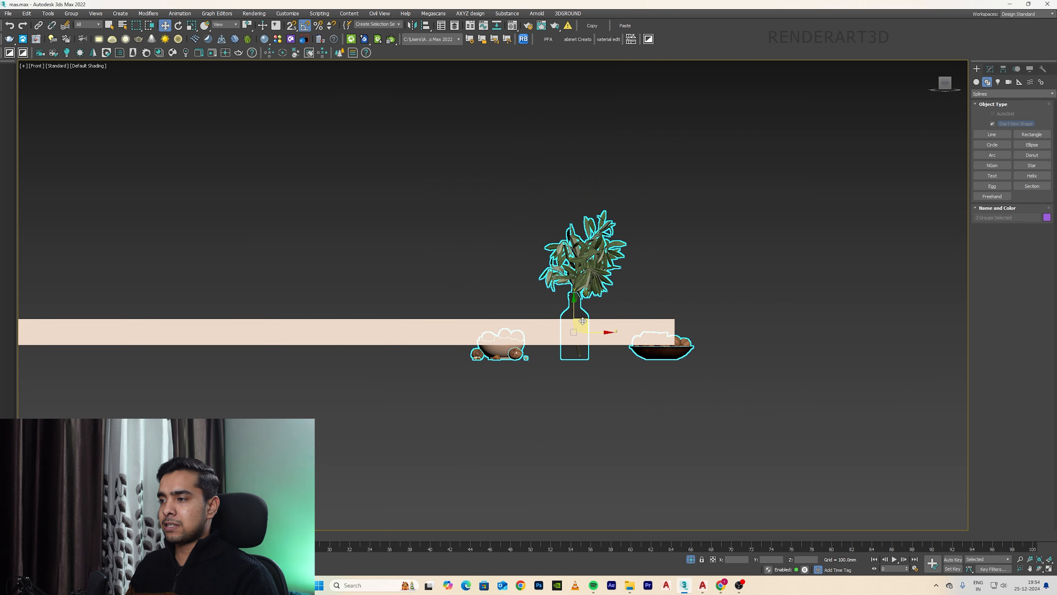
pyautogui.moveTo(545, 333); pyautogui.dragTo(584, 322)
pyautogui.scroll(-5, 595, 311)
pyautogui.press('c')
pyautogui.click(560, 264)
pyautogui.keyDown('alt'); pyautogui.moveTo(560, 268); pyautogui.dragTo(706, 268, button='middle'); pyautogui.keyUp('alt')
pyautogui.scroll(3, 703, 247)
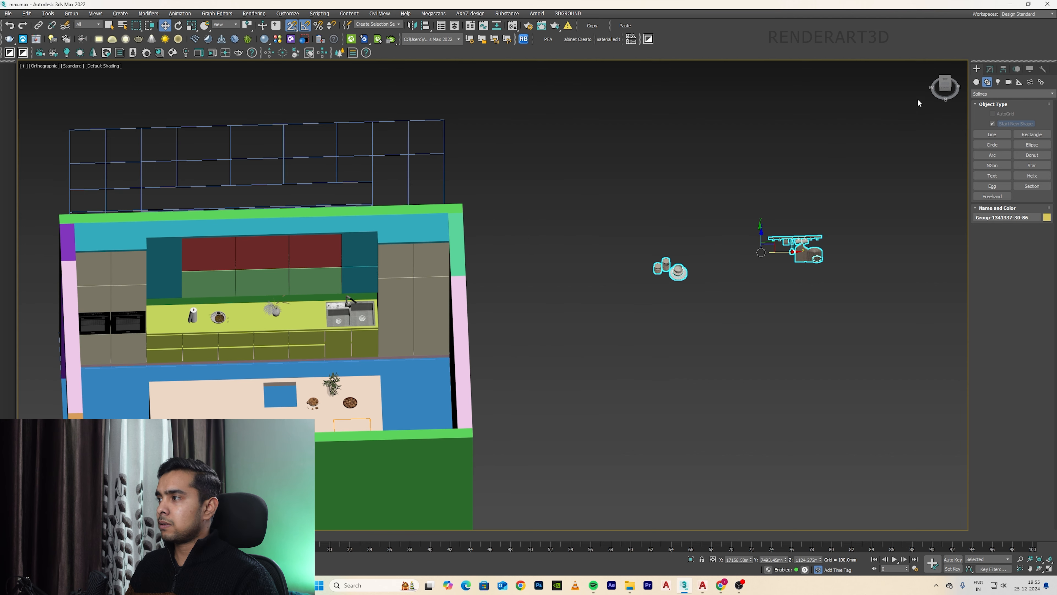
pyautogui.click(95, 13)
pyautogui.click(674, 219)
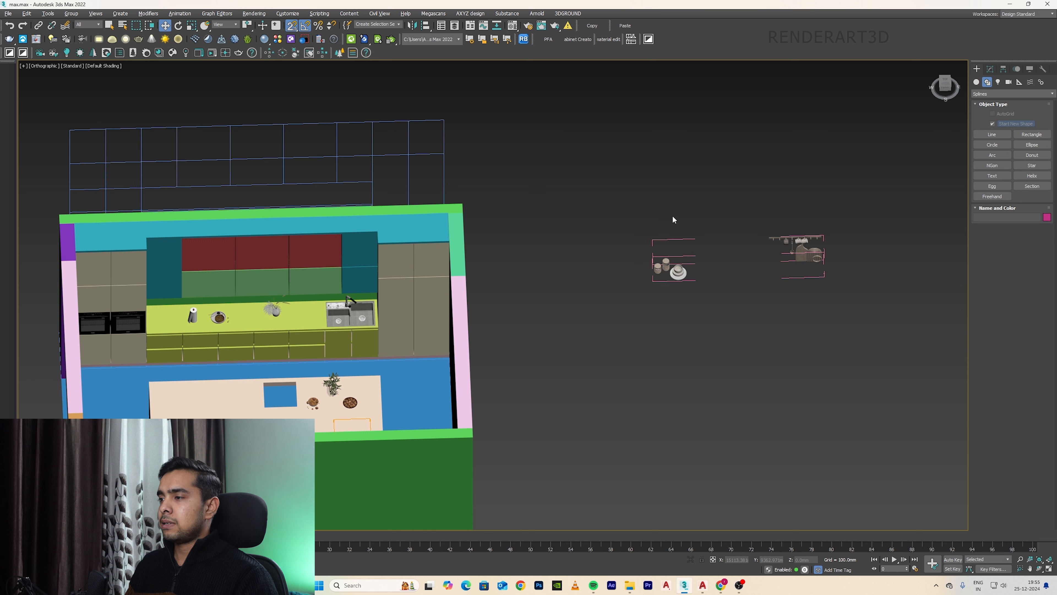
pyautogui.click(72, 14)
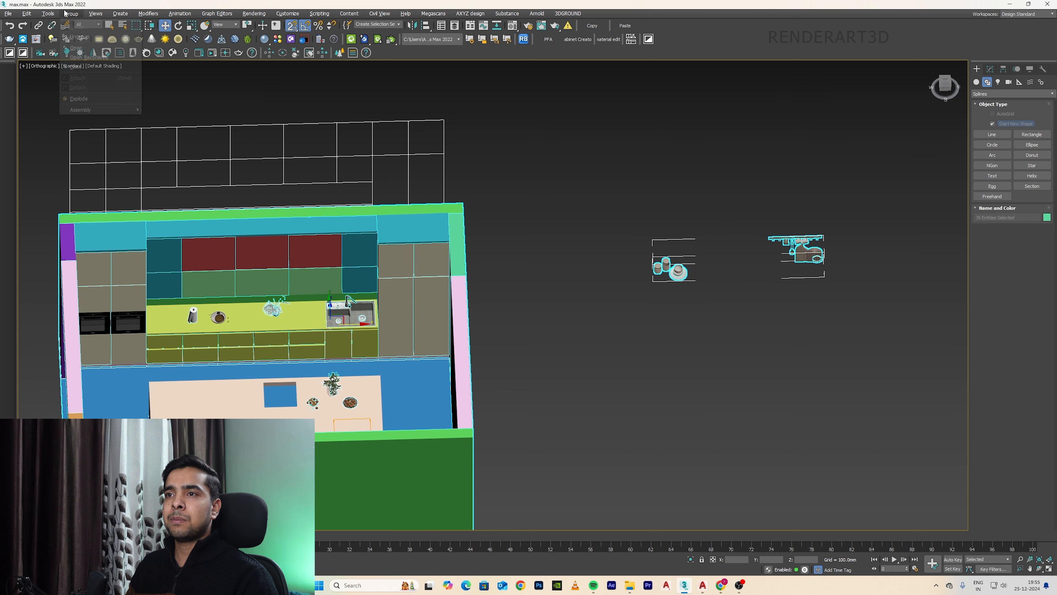
pyautogui.click(85, 70)
pyautogui.click(80, 16)
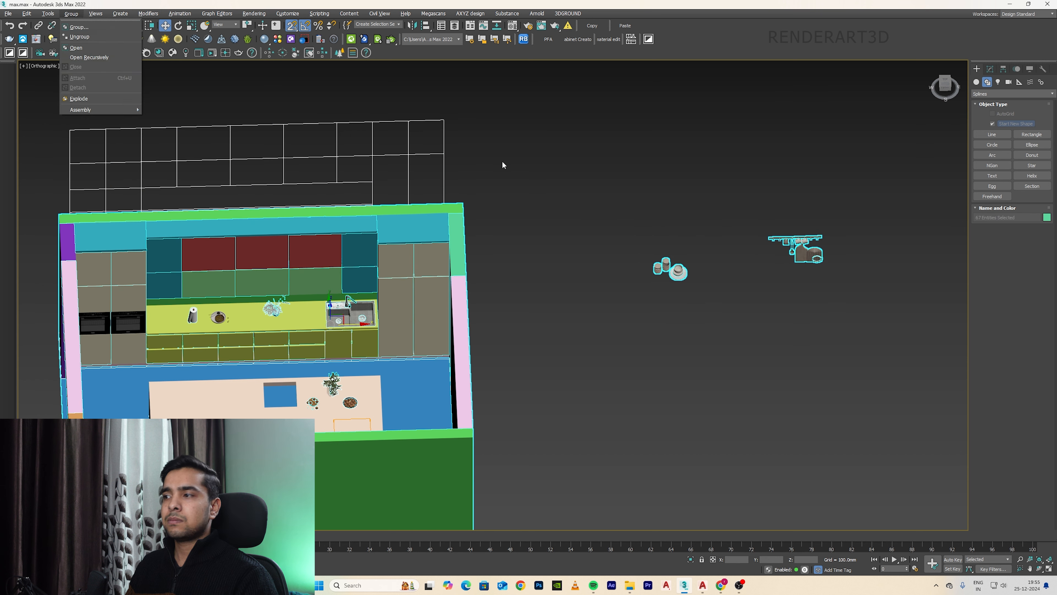
pyautogui.click(506, 167)
# Select the group of jars, dishes and hanging kitchen utensils and ungroup it.
pyautogui.click(668, 266)
pyautogui.click(71, 14)
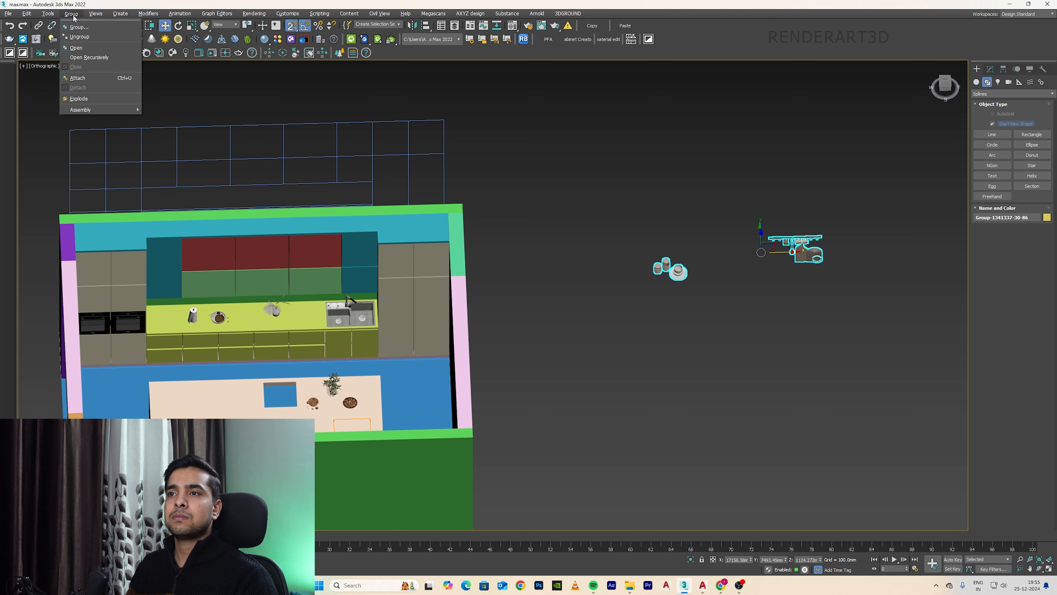
pyautogui.click(84, 36)
# Select the two jars and the stacked dishes and move them to the oven end of the island in the top view.
pyautogui.click(668, 239)
pyautogui.moveTo(715, 247); pyautogui.dragTo(625, 301)
pyautogui.press('t')
pyautogui.press('z')
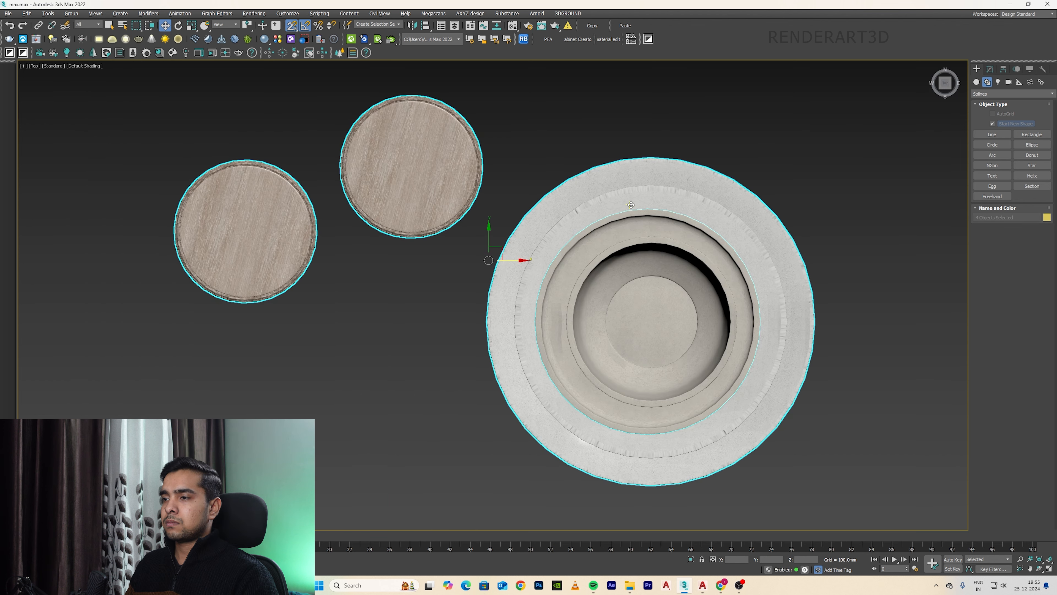
pyautogui.scroll(-10, 632, 227)
pyautogui.moveTo(633, 211); pyautogui.dragTo(319, 320)
pyautogui.scroll(2, 319, 320)
# Isolate the jars and dishes with the island countertop and set them on its surface in the front view.
pyautogui.press('f')
pyautogui.press('z')
pyautogui.press('F3')
pyautogui.scroll(-5, 374, 322)
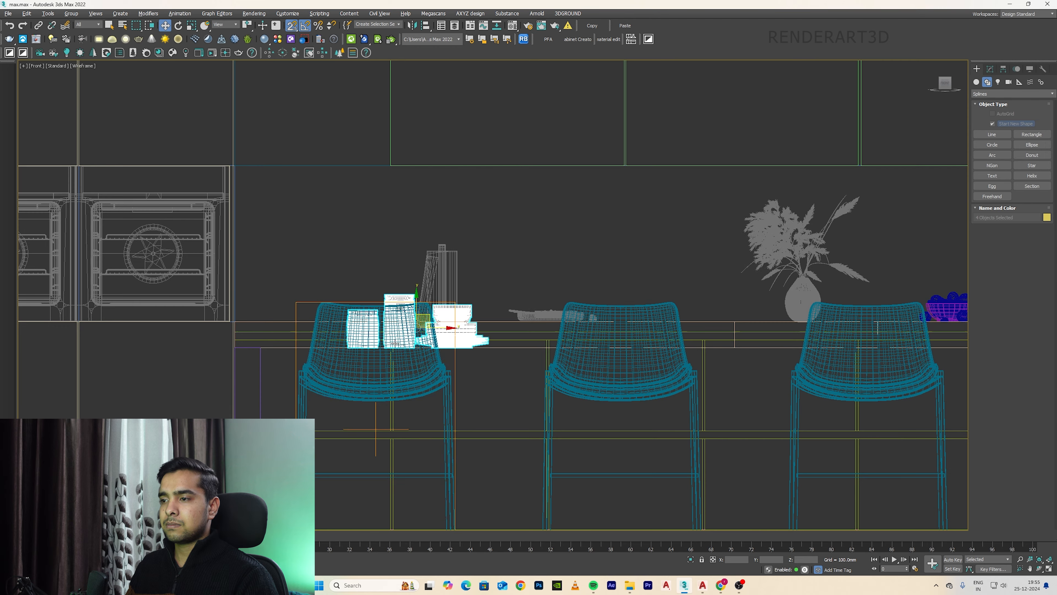
pyautogui.keyDown('ctrl'); pyautogui.click(490, 323); pyautogui.keyUp('ctrl')
pyautogui.hotkey('alt', 'q')
pyautogui.click(354, 359)
pyautogui.click(221, 300)
pyautogui.click(319, 316)
pyautogui.moveTo(314, 258); pyautogui.dragTo(161, 381)
pyautogui.click(161, 381)
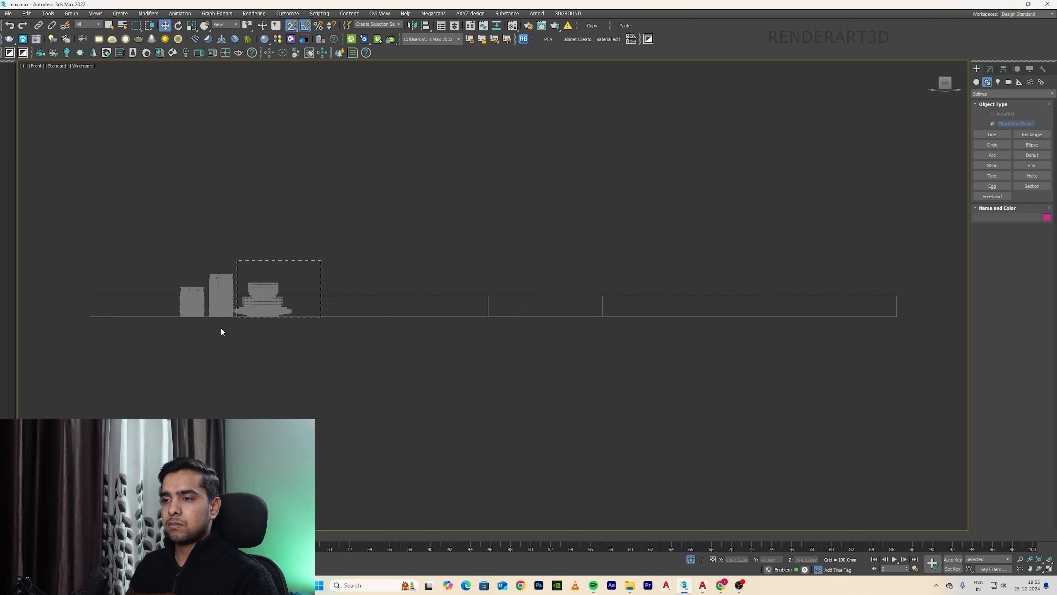
pyautogui.hotkey('ctrl', 'z')
pyautogui.moveTo(238, 294); pyautogui.dragTo(93, 296)
# Shift the jars and dishes along the island countertop and exit isolation to bring back the whole kitchen.
pyautogui.scroll(4, 97, 298)
pyautogui.press('F3')
pyautogui.moveTo(199, 265); pyautogui.dragTo(321, 269)
pyautogui.press('t')
pyautogui.scroll(-9, 334, 276)
pyautogui.keyDown('alt'); pyautogui.moveTo(351, 284); pyautogui.dragTo(353, 275, button='middle'); pyautogui.keyUp('alt')
pyautogui.hotkey('alt', 'q')
pyautogui.scroll(-6, 353, 276)
pyautogui.moveTo(450, 232); pyautogui.dragTo(449, 206, button='middle')
pyautogui.scroll(4, 390, 310)
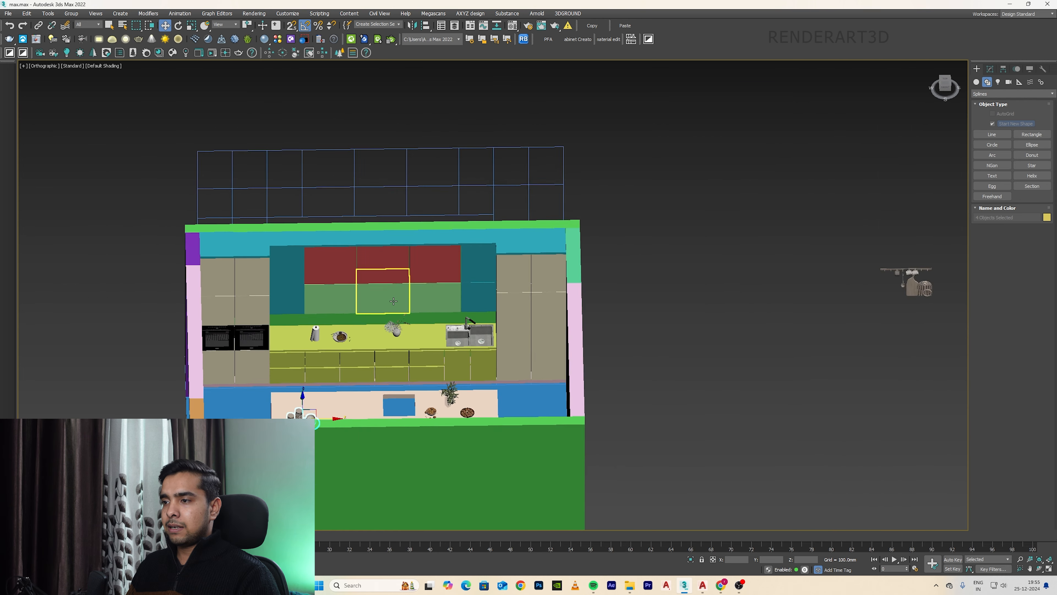
# Isolate the utensil rail and cutting boards together with the back wall and countertop in the front view.
pyautogui.click(388, 320)
pyautogui.scroll(-3, 368, 321)
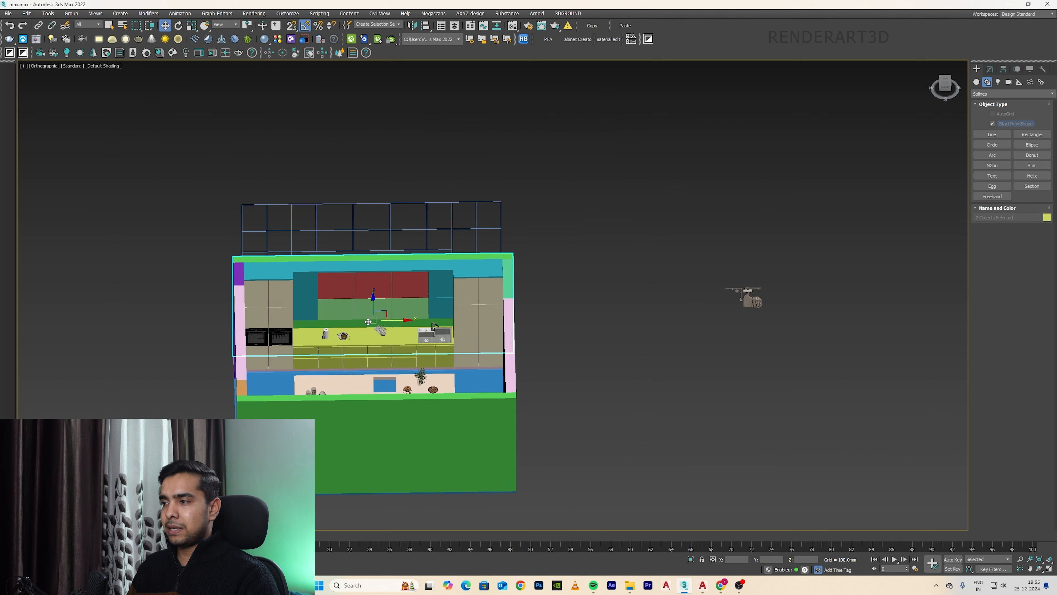
pyautogui.keyDown('ctrl'); pyautogui.moveTo(733, 263); pyautogui.dragTo(728, 260); pyautogui.keyUp('ctrl')
pyautogui.hotkey('alt', 'q')
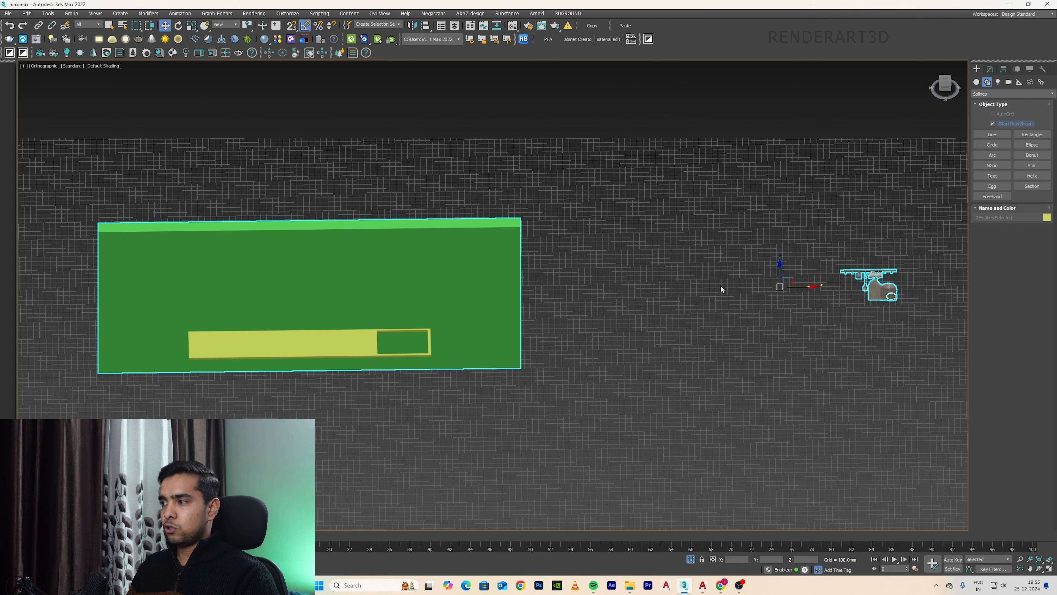
pyautogui.click(721, 286)
pyautogui.press('f')
pyautogui.scroll(-4, 700, 301)
# Move the utensil rail and cutting boards sideways over the countertop near the ovens in the wireframe front view.
pyautogui.click(738, 309)
pyautogui.press('F3')
pyautogui.moveTo(752, 308); pyautogui.dragTo(587, 309)
pyautogui.scroll(6, 586, 310)
pyautogui.press('F3')
pyautogui.press('F3')
pyautogui.moveTo(650, 285); pyautogui.dragTo(549, 255, button='middle')
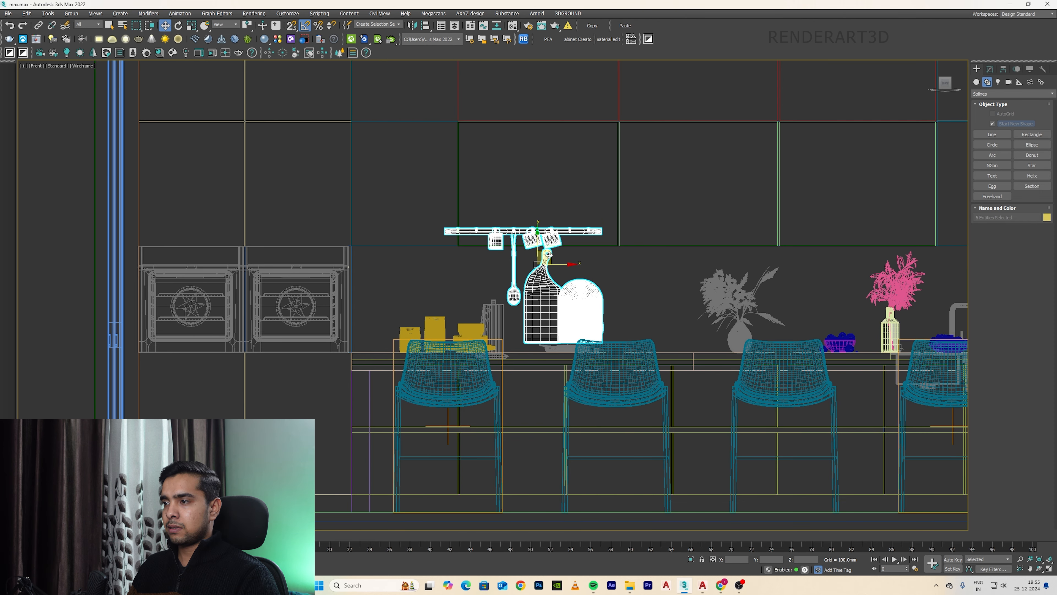
# Isolate the utensil set with a countertop and lower the cutting boards to the countertop level using snapping.
pyautogui.click(593, 275)
pyautogui.click(554, 297)
pyautogui.hotkey('ctrl', 'z')
pyautogui.hotkey('ctrl', 'z')
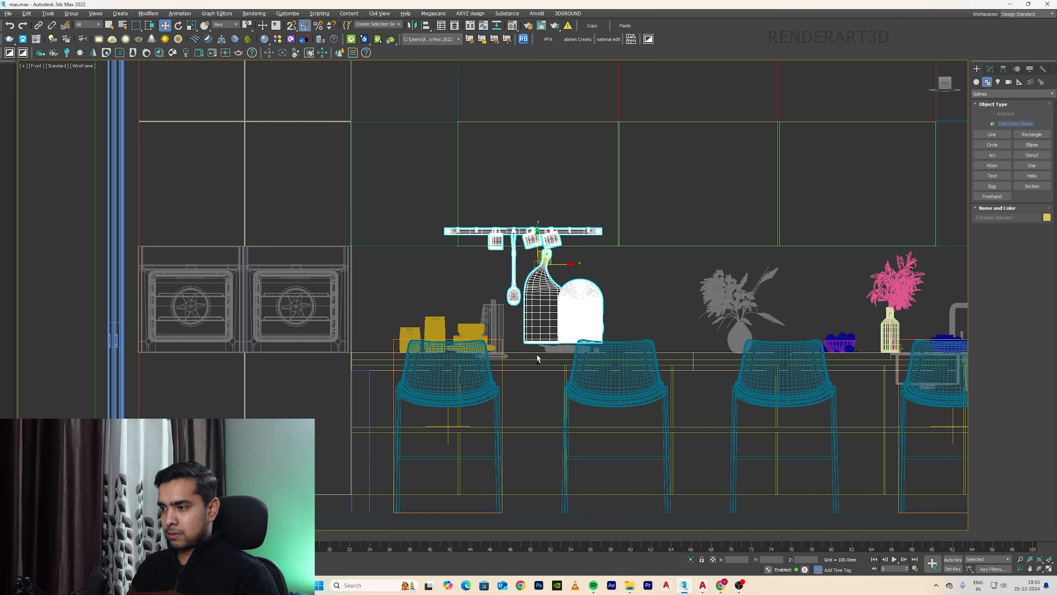
pyautogui.hotkey('alt', 'q')
pyautogui.click(278, 306)
pyautogui.moveTo(302, 235); pyautogui.dragTo(301, 241)
pyautogui.press('s')
pyautogui.moveTo(382, 353)
pyautogui.mouseDown()
pyautogui.moveTo(506, 353)
pyautogui.moveTo(474, 354)
pyautogui.mouseUp()
pyautogui.press('F3')
# Try to align the utensil set with the island countertop's rear edge in the top view.
pyautogui.moveTo(375, 323)
pyautogui.keyDown('alt'); pyautogui.mouseDown(button='middle')
pyautogui.moveTo(397, 341)
pyautogui.moveTo(403, 315)
pyautogui.mouseUp(button='middle'); pyautogui.keyUp('alt')
pyautogui.press('t')
pyautogui.press('z')
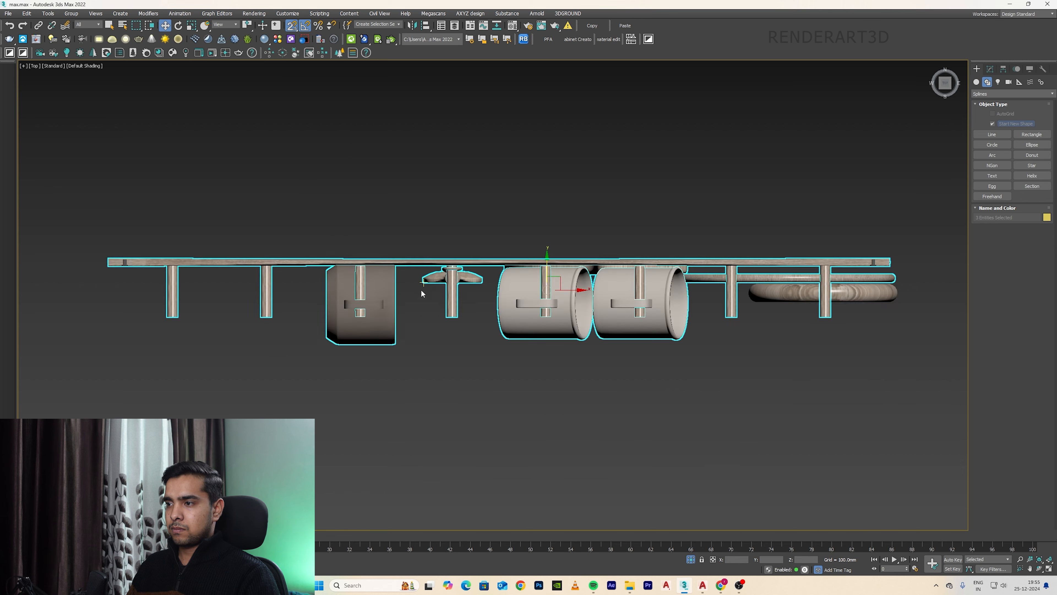
pyautogui.scroll(-10, 421, 292)
pyautogui.moveTo(445, 302); pyautogui.dragTo(445, 481)
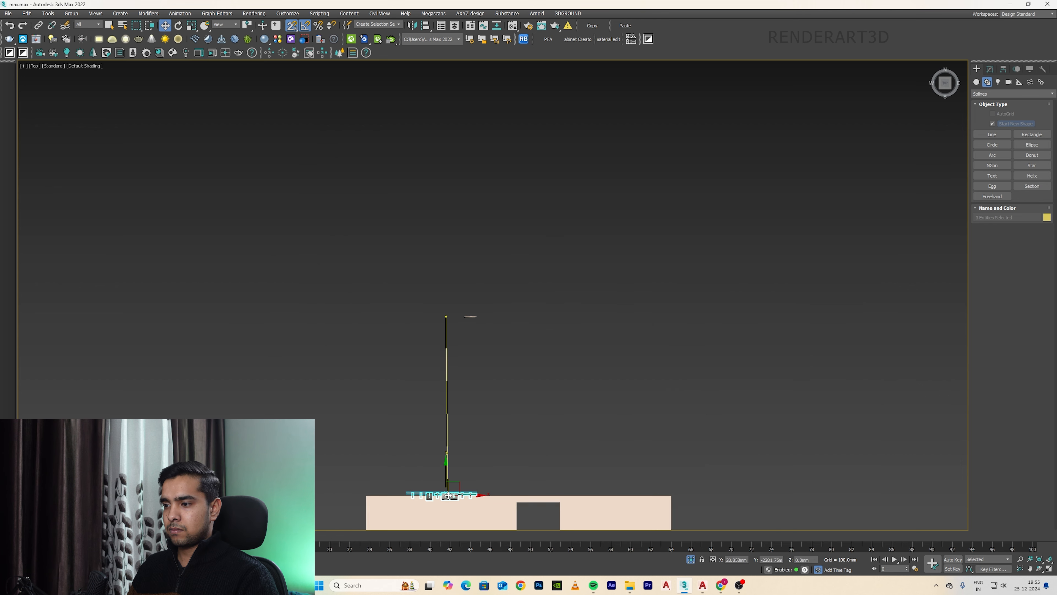
pyautogui.scroll(4, 441, 478)
pyautogui.scroll(-2, 399, 421)
pyautogui.press('F3')
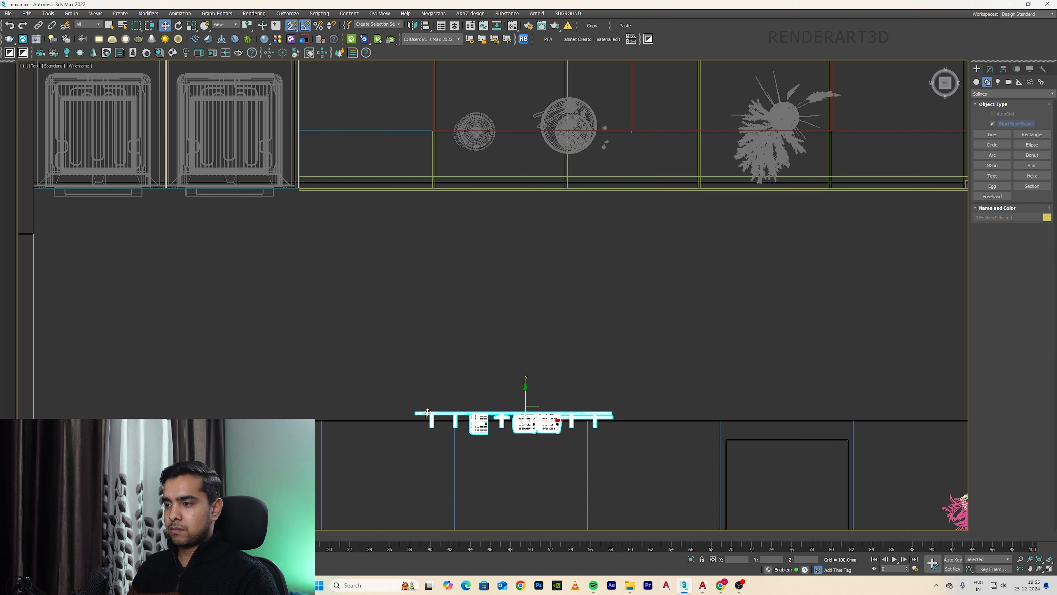
# Undo the utensil set's move to the island countertop.
pyautogui.hotkey('alt', 'q')
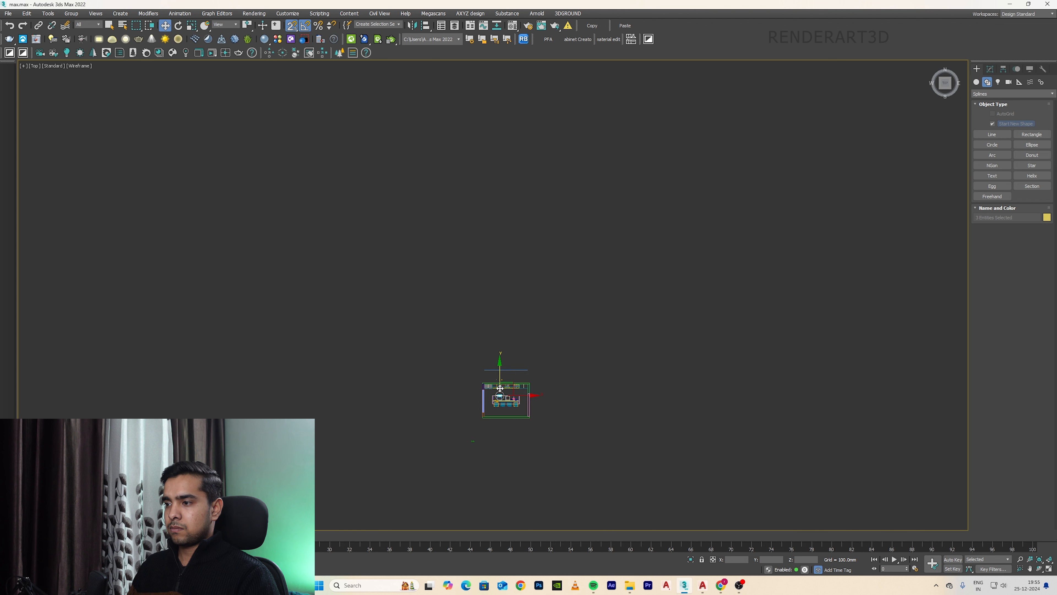
pyautogui.scroll(6, 501, 391)
pyautogui.hotkey('ctrl', 'z')
pyautogui.hotkey('ctrl', 'z')
pyautogui.press('s')
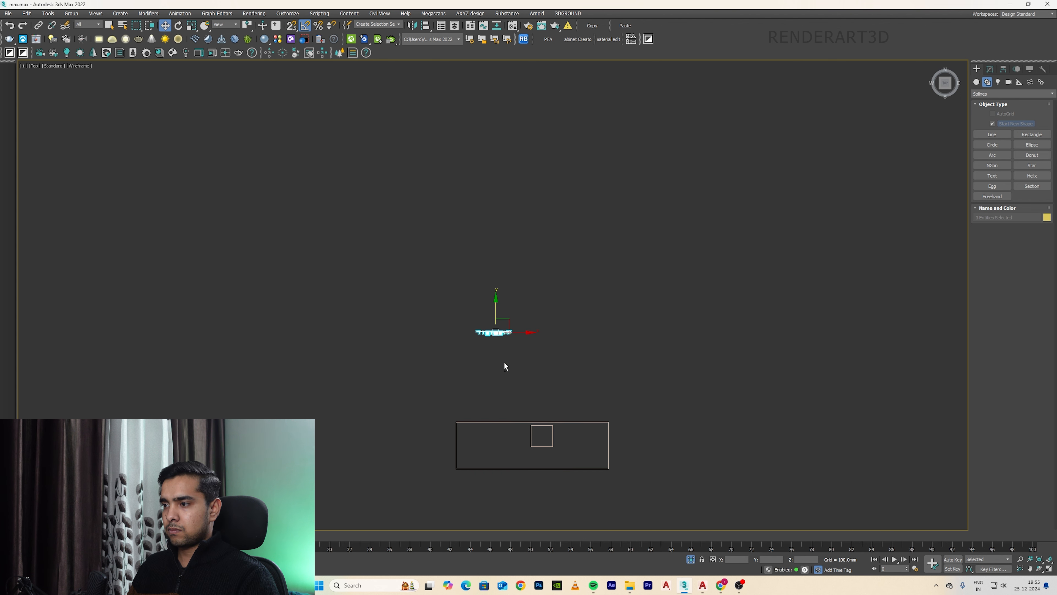
# Exit isolation and move the utensil set flush against the kitchen's back wall in the top view.
pyautogui.hotkey('alt', 'q')
pyautogui.moveTo(497, 317); pyautogui.dragTo(295, 338)
pyautogui.scroll(8, 480, 362)
pyautogui.press('s')
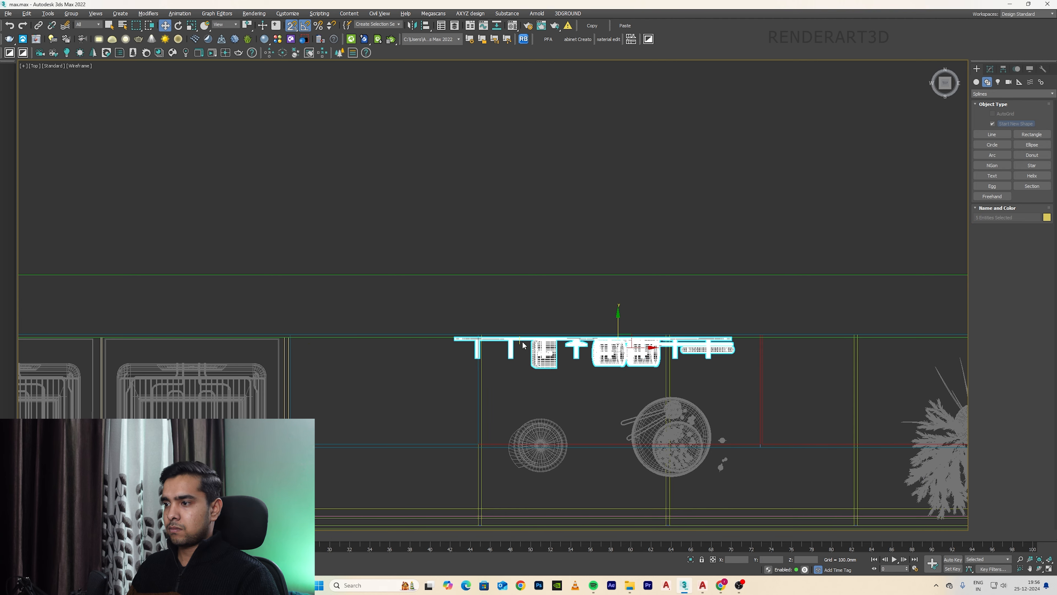
pyautogui.press('f')
pyautogui.press('z')
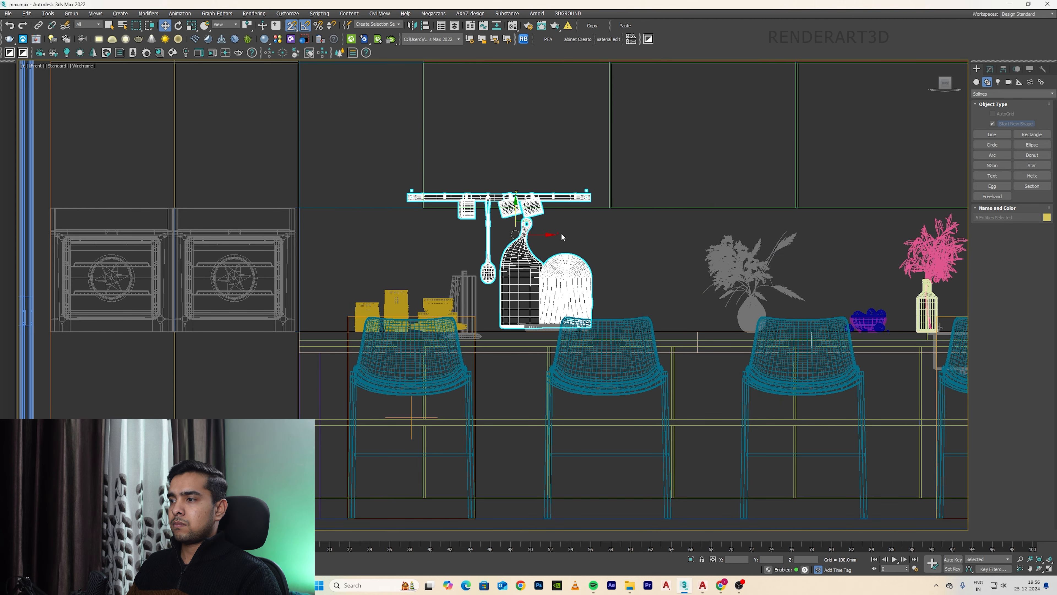
# Try to lower the hanging mugs and spoon group in the front view.
pyautogui.click(561, 236)
pyautogui.click(499, 216)
pyautogui.moveTo(500, 198); pyautogui.dragTo(500, 223)
pyautogui.hotkey('ctrl', 'z')
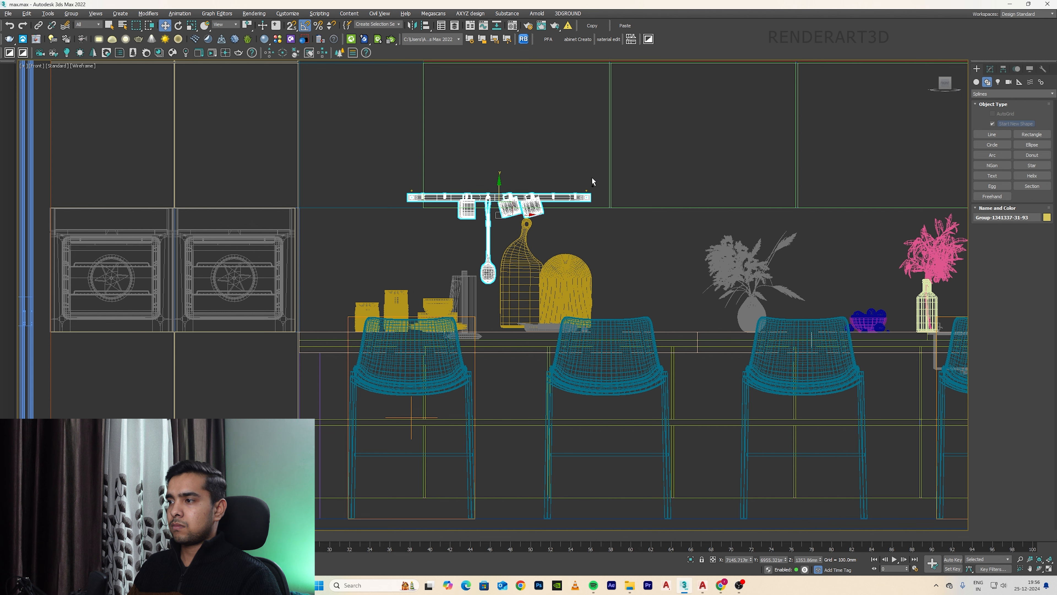
# Select the utensil rail's end screws together with the rail, mugs and spoon, lower them, and check the result in 3D.
pyautogui.click(585, 195)
pyautogui.scroll(4, 578, 194)
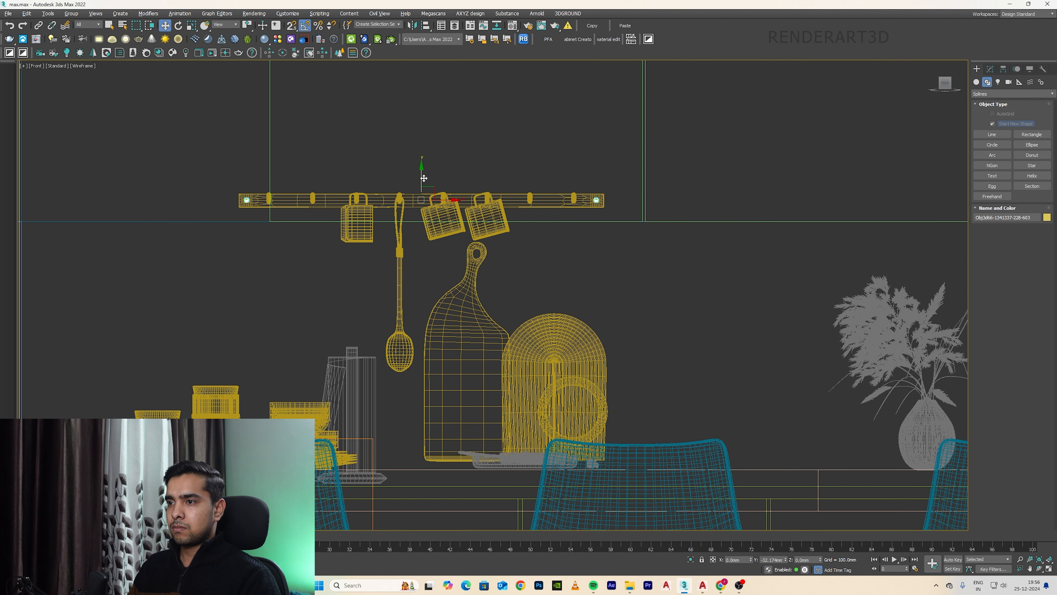
pyautogui.keyDown('ctrl'); pyautogui.click(464, 195); pyautogui.keyUp('ctrl')
pyautogui.moveTo(422, 211); pyautogui.dragTo(422, 272)
pyautogui.press('F3')
pyautogui.scroll(-5, 421, 250)
pyautogui.keyDown('alt'); pyautogui.moveTo(420, 250); pyautogui.dragTo(465, 277, button='middle'); pyautogui.keyUp('alt')
pyautogui.scroll(4, 465, 277)
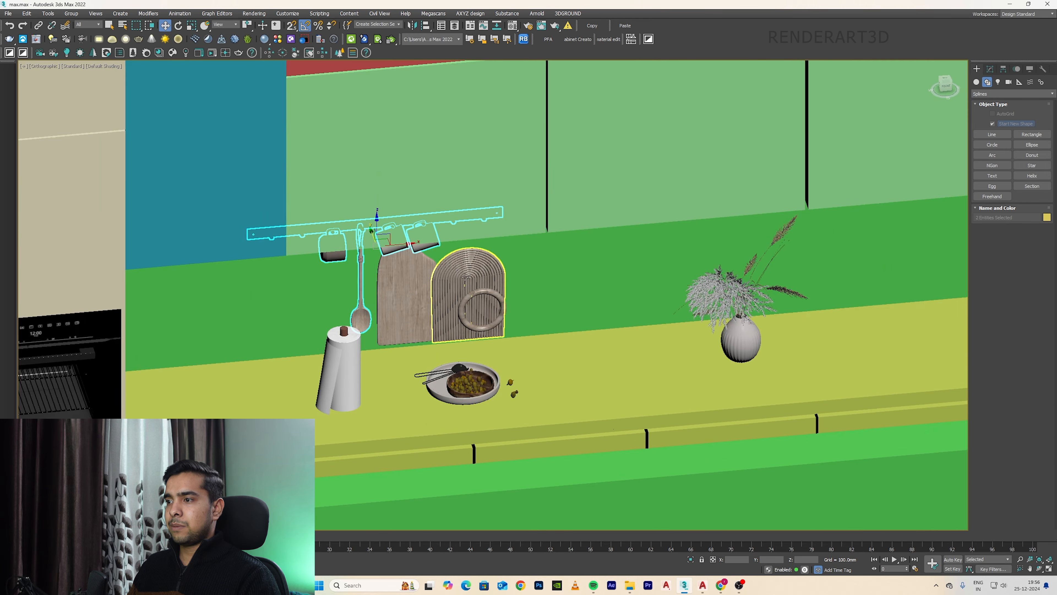
# Select the two cutting boards and the ring trivet together with the back wall and countertop, and isolate them.
pyautogui.click(465, 278)
pyautogui.keyDown('ctrl'); pyautogui.click(466, 322); pyautogui.keyUp('ctrl')
pyautogui.keyDown('ctrl'); pyautogui.click(405, 319); pyautogui.keyUp('ctrl')
pyautogui.keyDown('ctrl'); pyautogui.click(394, 359); pyautogui.keyUp('ctrl')
pyautogui.keyDown('ctrl'); pyautogui.click(360, 311); pyautogui.keyUp('ctrl')
pyautogui.keyDown('ctrl'); pyautogui.click(360, 311); pyautogui.keyUp('ctrl')
pyautogui.keyDown('ctrl'); pyautogui.click(334, 310); pyautogui.keyUp('ctrl')
pyautogui.hotkey('alt', 'q')
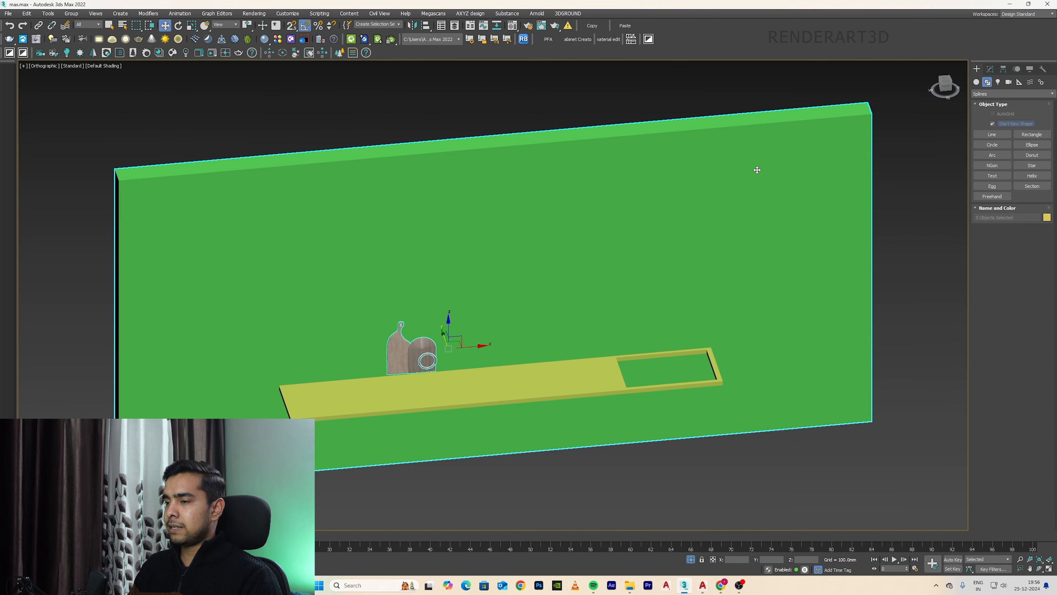
# Lower the cutting boards and ring trivet onto the countertop in the left view.
pyautogui.click(909, 208)
pyautogui.click(946, 87)
pyautogui.press('l')
pyautogui.press('z')
pyautogui.press('g')
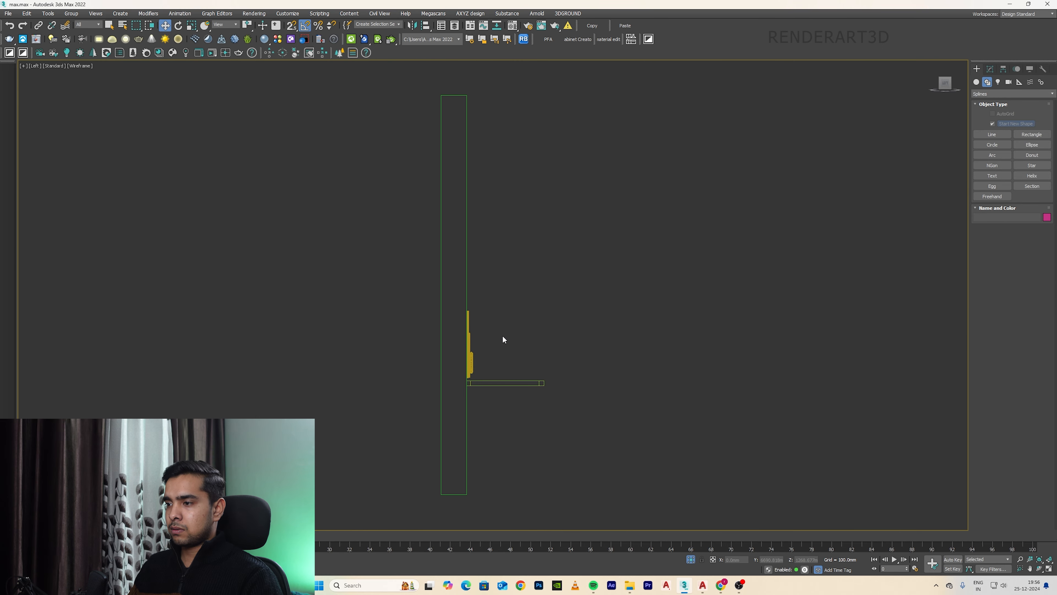
pyautogui.scroll(6, 469, 381)
pyautogui.moveTo(461, 318); pyautogui.dragTo(462, 316)
pyautogui.moveTo(462, 263); pyautogui.dragTo(462, 249)
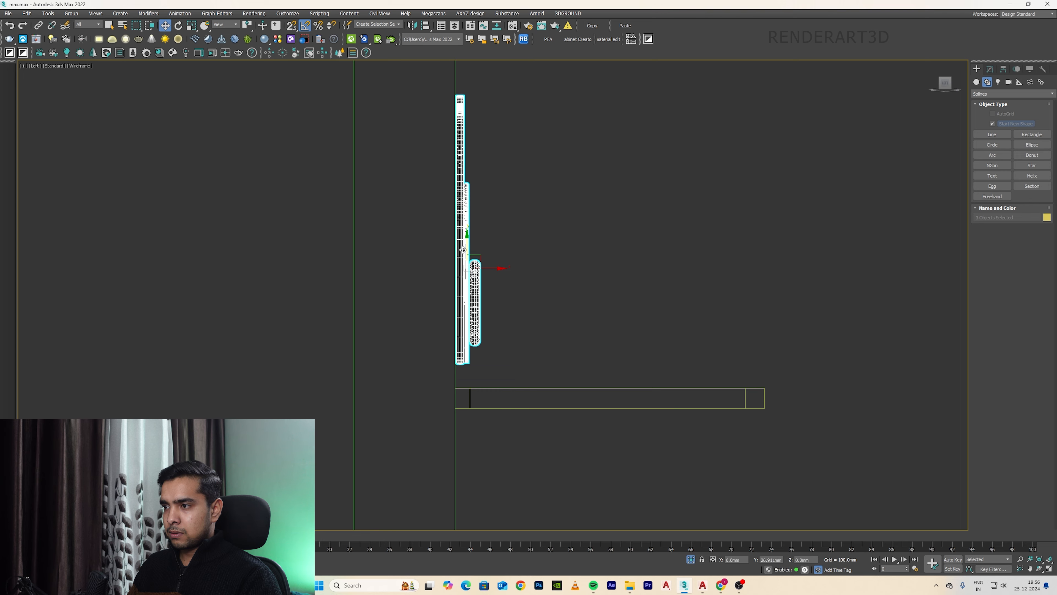
pyautogui.moveTo(462, 364); pyautogui.dragTo(469, 387)
pyautogui.press('F3')
pyautogui.scroll(-6, 550, 287)
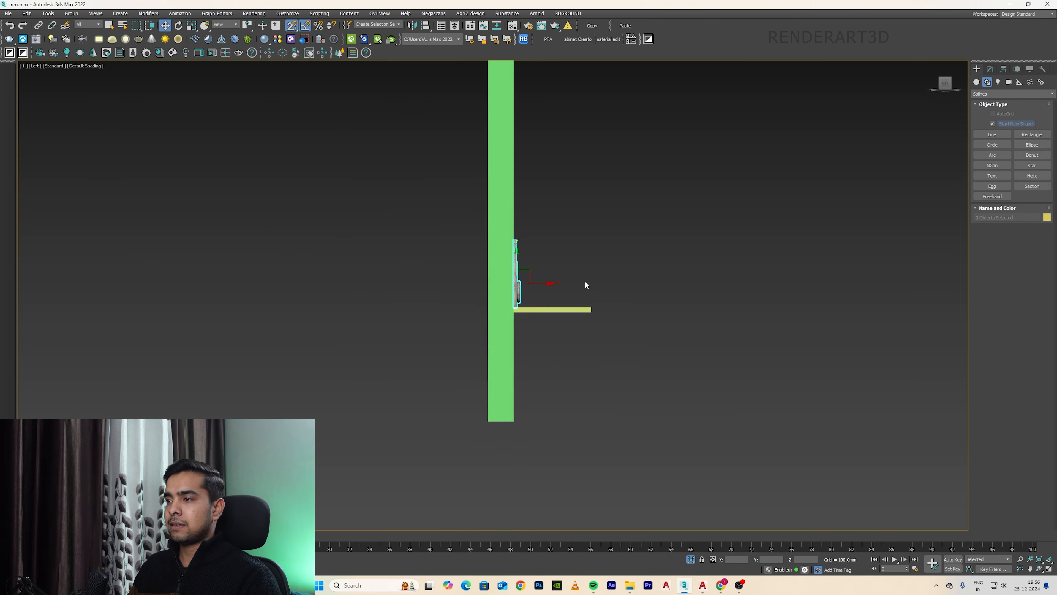
# Exit isolation and check the boards within the whole kitchen in 3D.
pyautogui.keyDown('alt'); pyautogui.moveTo(585, 283); pyautogui.dragTo(513, 315, button='middle'); pyautogui.keyUp('alt')
pyautogui.hotkey('alt', 'q')
pyautogui.scroll(-4, 480, 256)
pyautogui.keyDown('alt'); pyautogui.moveTo(479, 256); pyautogui.dragTo(541, 275, button='middle'); pyautogui.keyUp('alt')
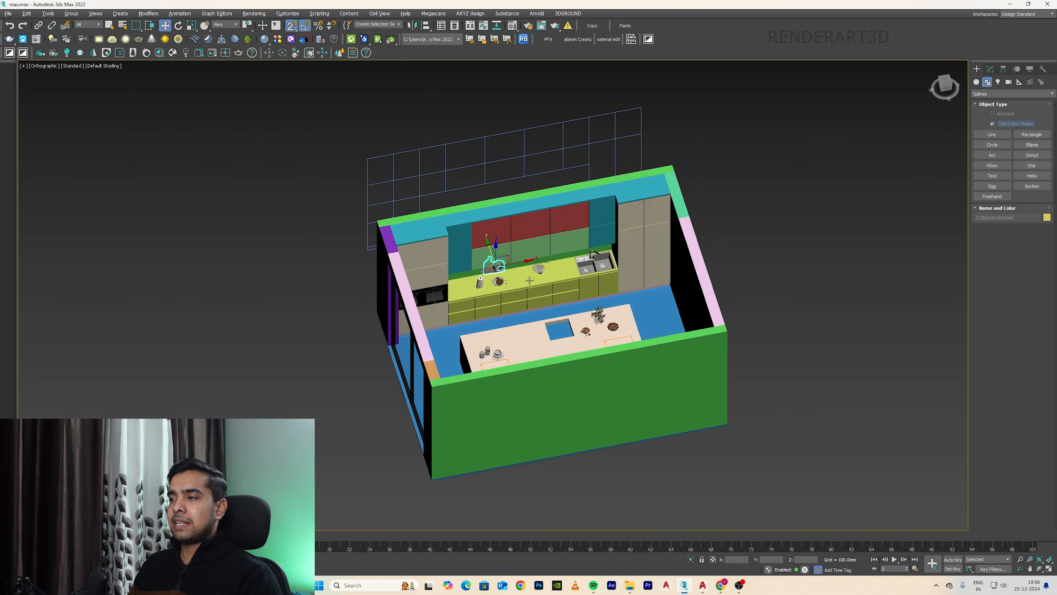
pyautogui.scroll(6, 540, 273)
pyautogui.scroll(-10, 540, 274)
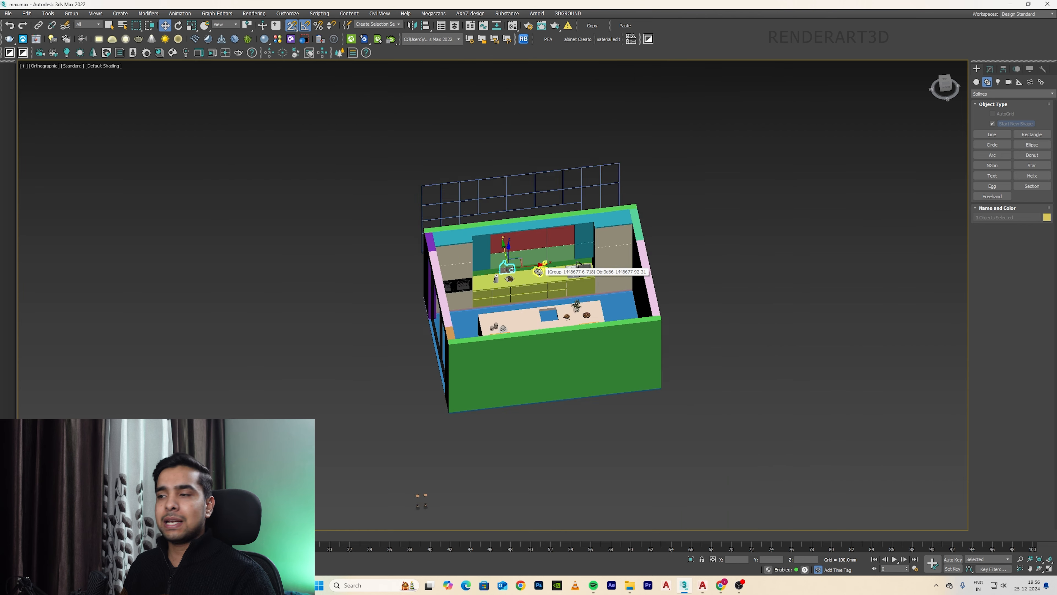
# Select one of the imported pendant lamps outside the room and move it over the island in the top view.
pyautogui.scroll(6, 505, 340)
pyautogui.scroll(8, 476, 332)
pyautogui.click(442, 292)
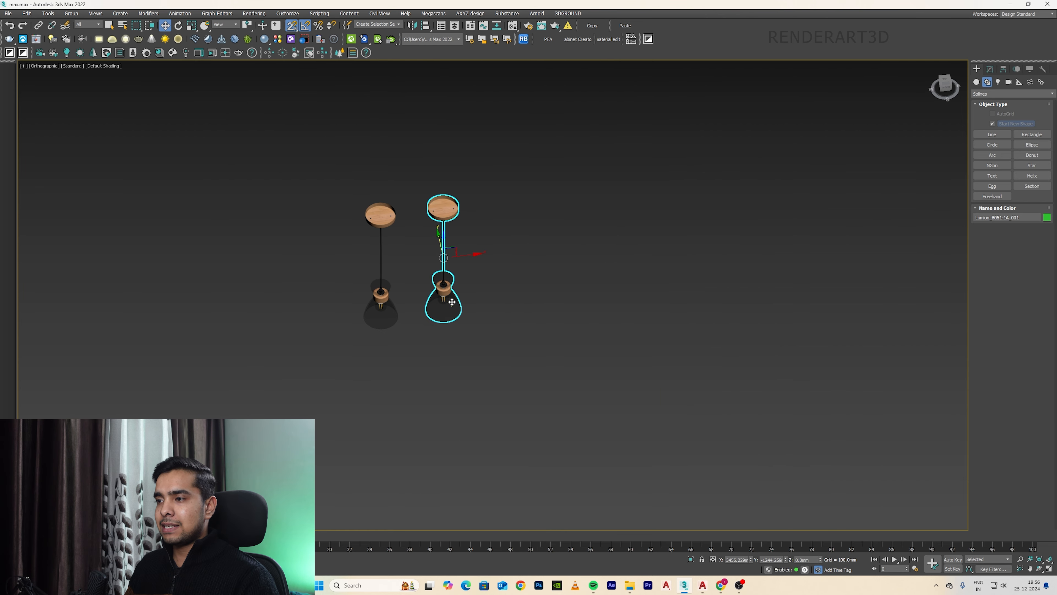
pyautogui.press('t')
pyautogui.press('z')
pyautogui.scroll(-10, 466, 309)
pyautogui.scroll(-5, 467, 309)
pyautogui.moveTo(472, 308); pyautogui.dragTo(442, 353, button='middle')
pyautogui.press('s')
pyautogui.moveTo(444, 348); pyautogui.dragTo(561, 242)
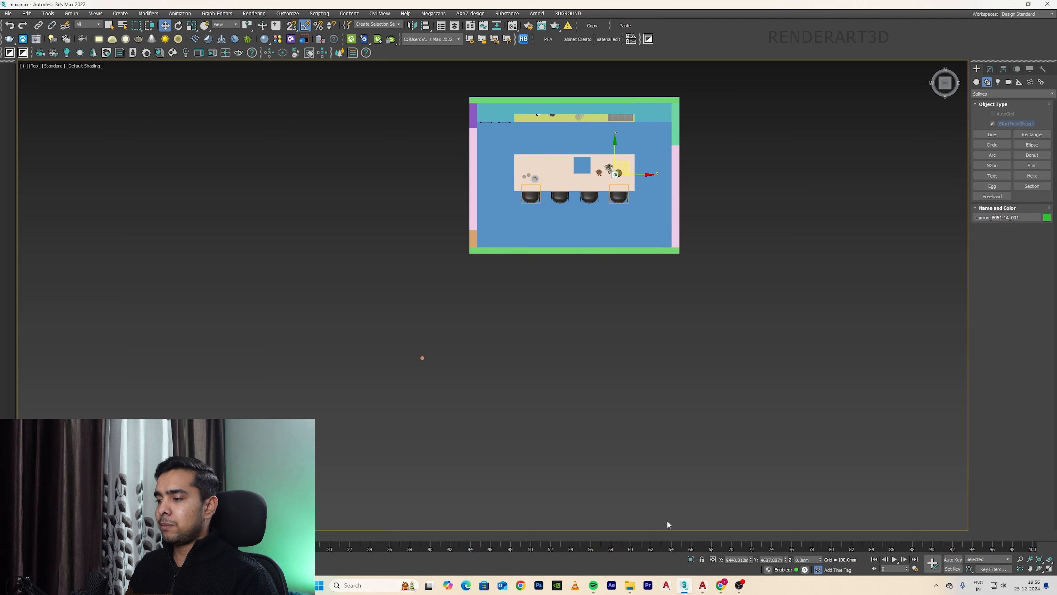
# Check the lamp arrangement in AutoCAD's reference image, then clone the pendant lamp as 2 copies spaced along the island in 3ds Max.
pyautogui.click(703, 584)
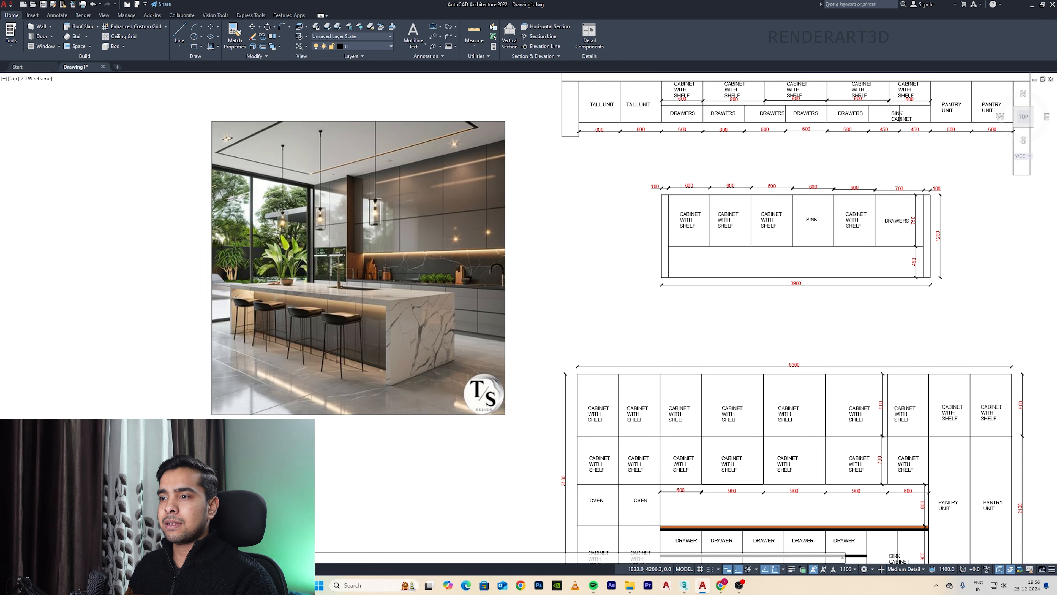
pyautogui.hotkey('alt', 'Tab')
pyautogui.scroll(5, 617, 173)
pyautogui.moveTo(617, 173); pyautogui.dragTo(639, 221, button='middle')
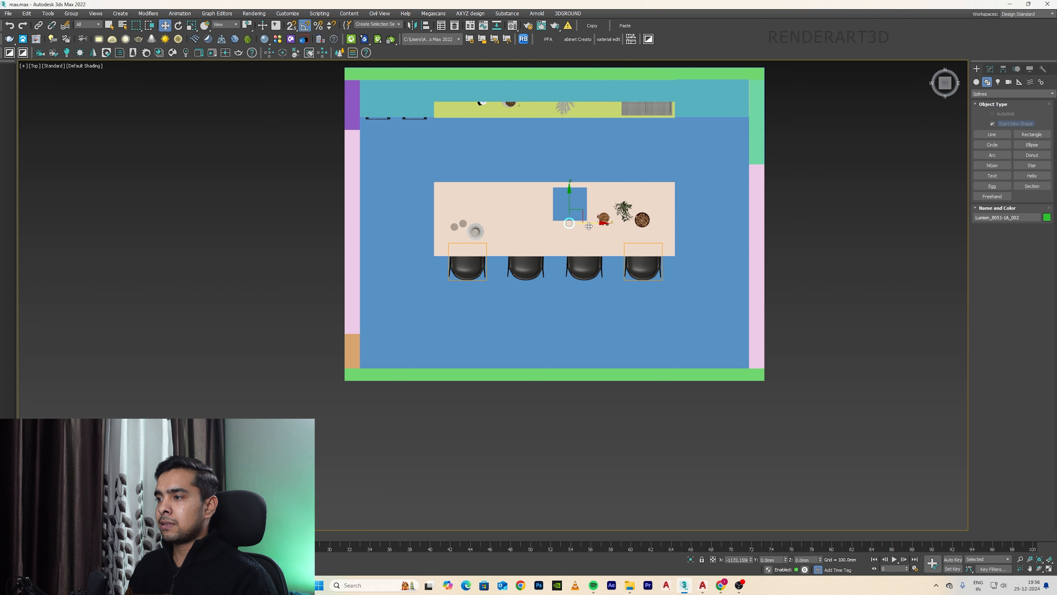
pyautogui.keyDown('shift'); pyautogui.moveTo(573, 226); pyautogui.dragTo(571, 227); pyautogui.keyUp('shift')
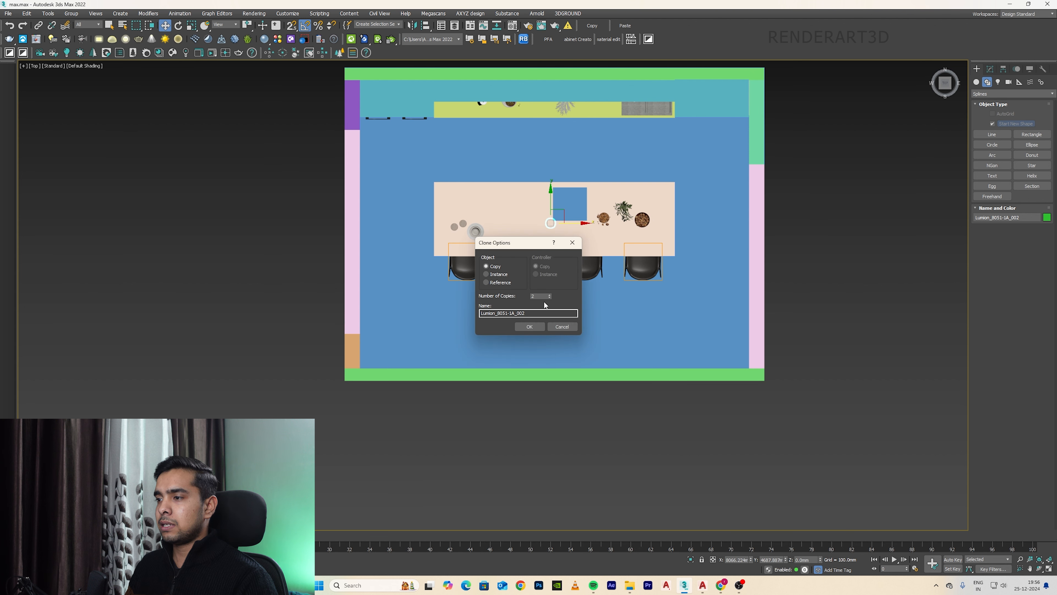
pyautogui.click(530, 326)
pyautogui.press('F3')
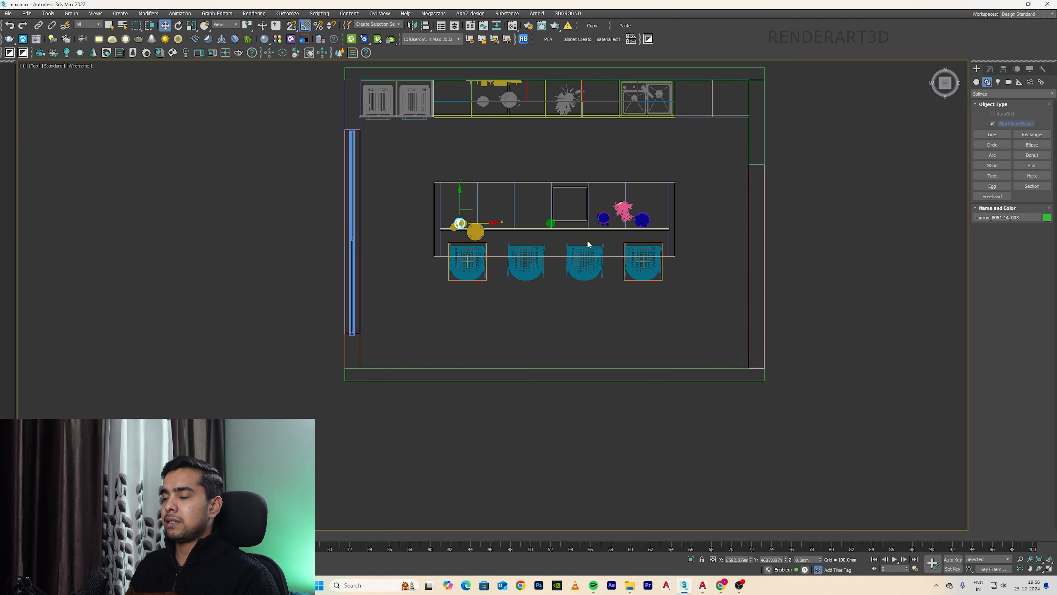
pyautogui.click(638, 286)
# Select all three pendant lamps in the front view and raise them above the island.
pyautogui.press('f')
pyautogui.press('z')
pyautogui.press('g')
pyautogui.scroll(-5, 691, 407)
pyautogui.press('F3')
pyautogui.moveTo(698, 414); pyautogui.dragTo(543, 443)
pyautogui.moveTo(619, 394); pyautogui.dragTo(621, 326)
pyautogui.scroll(5, 634, 325)
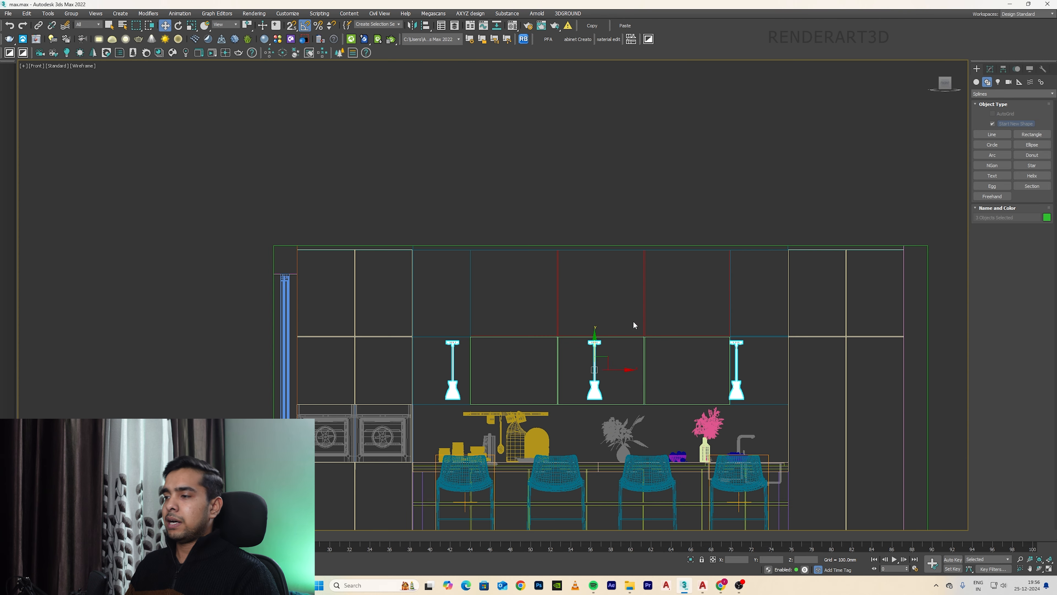
pyautogui.scroll(2, 605, 366)
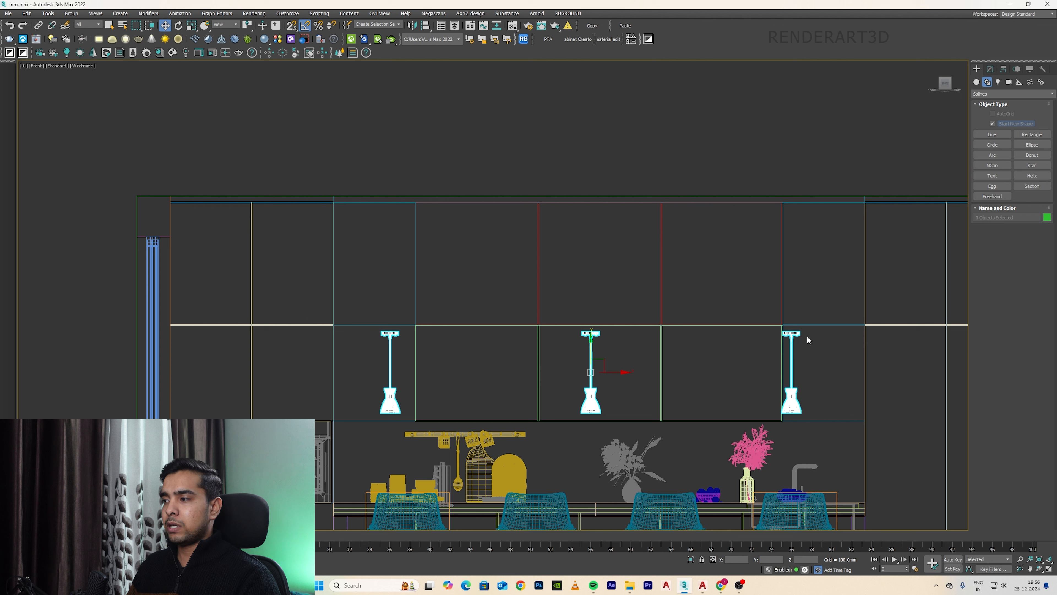
# Apply an Edit Poly modifier to the three pendant lamps and enter vertex editing.
pyautogui.click(990, 71)
pyautogui.click(993, 91)
pyautogui.press('e')
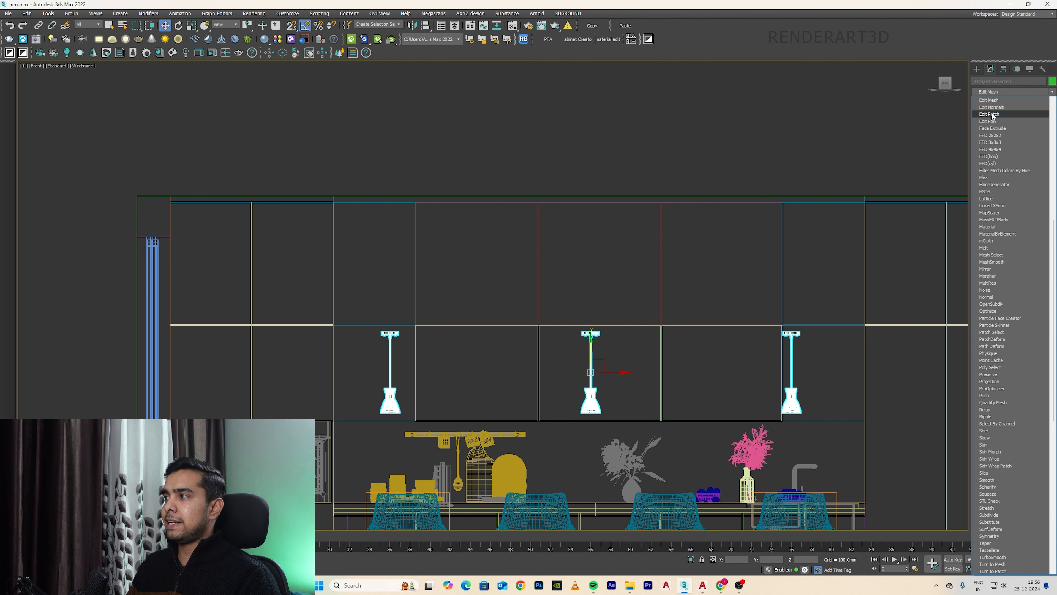
pyautogui.click(990, 122)
pyautogui.click(984, 102)
pyautogui.click(999, 109)
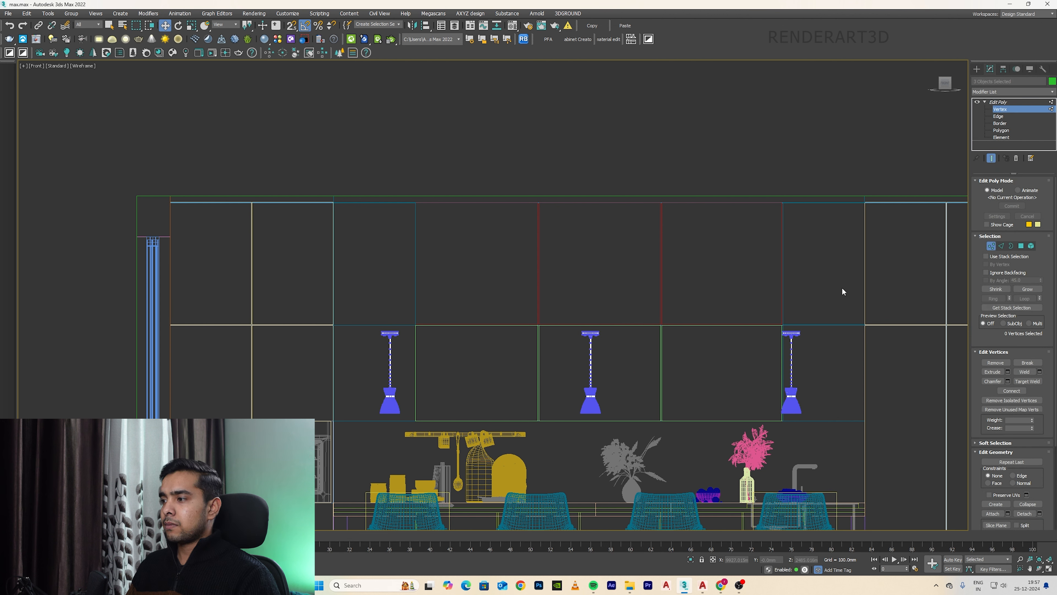
# Raise the vertices of the lamps' ceiling plates to the top of the upper cabinets, lengthening the cords, and check them in 3D.
pyautogui.moveTo(343, 340); pyautogui.dragTo(343, 340)
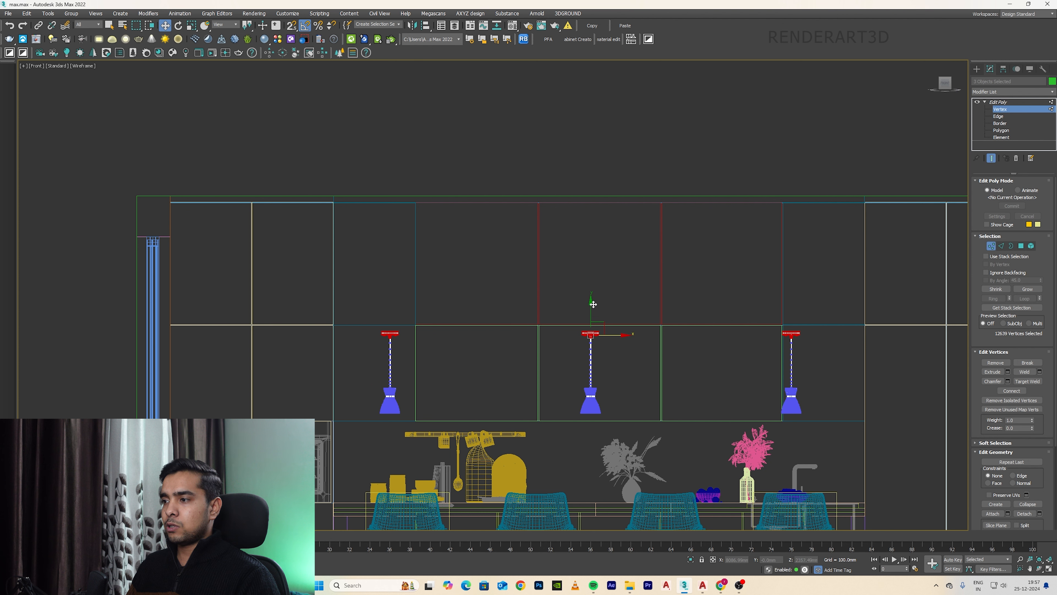
pyautogui.moveTo(592, 310); pyautogui.dragTo(178, 206)
pyautogui.press('s')
pyautogui.scroll(6, 406, 202)
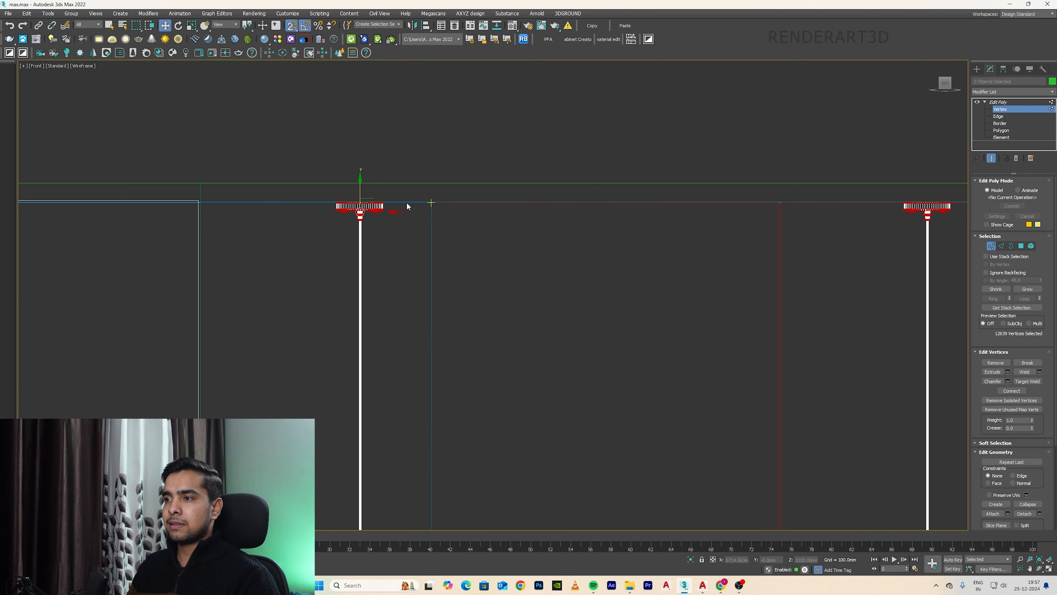
pyautogui.scroll(5, 469, 241)
pyautogui.moveTo(564, 275); pyautogui.dragTo(564, 269)
pyautogui.press('F3')
pyautogui.scroll(-8, 505, 273)
pyautogui.keyDown('alt'); pyautogui.moveTo(504, 273); pyautogui.dragTo(548, 317, button='middle'); pyautogui.keyUp('alt')
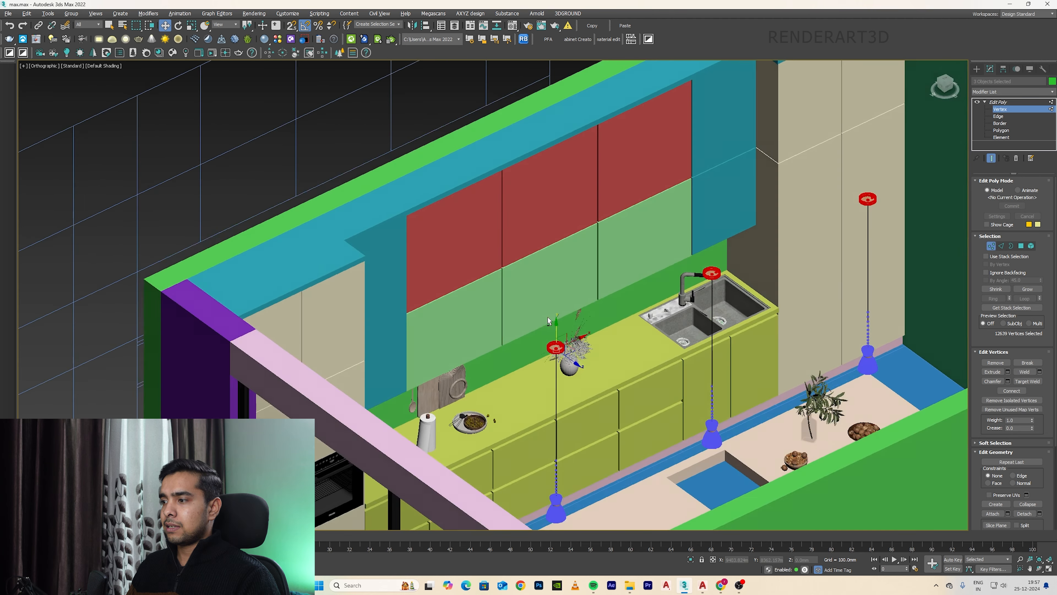
pyautogui.click(980, 70)
pyautogui.scroll(-10, 768, 274)
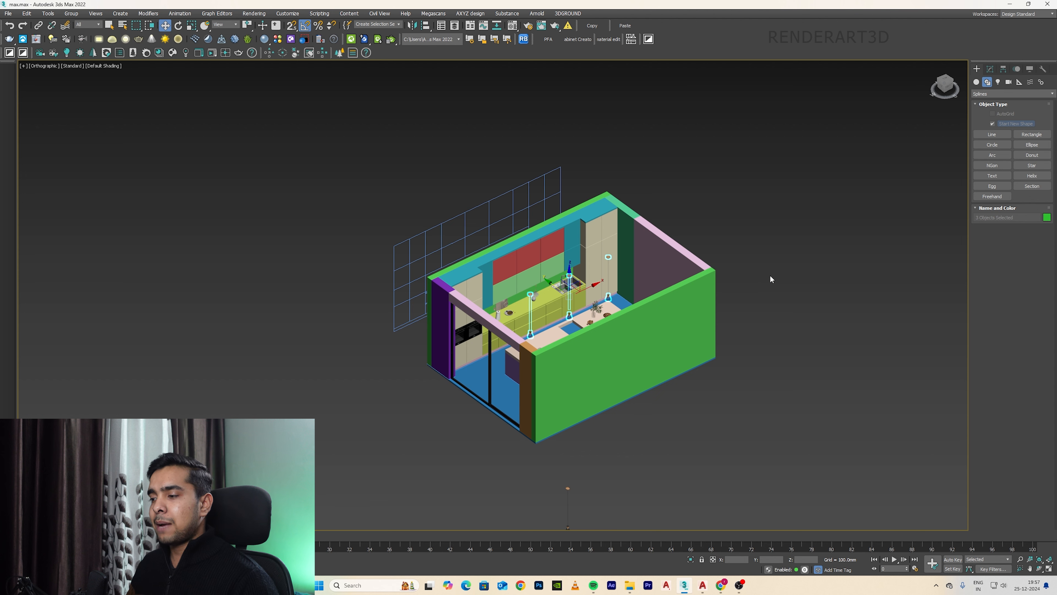
# Review the kitchen reference image in the AutoCAD drawing and return to 3ds Max.
pyautogui.click(703, 585)
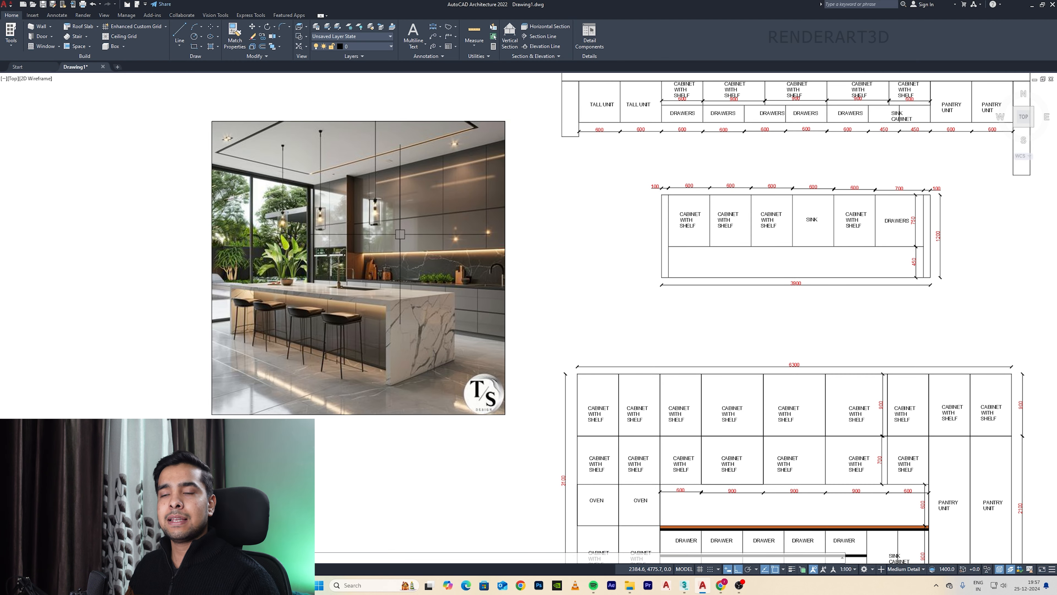
pyautogui.scroll(-2, 434, 258)
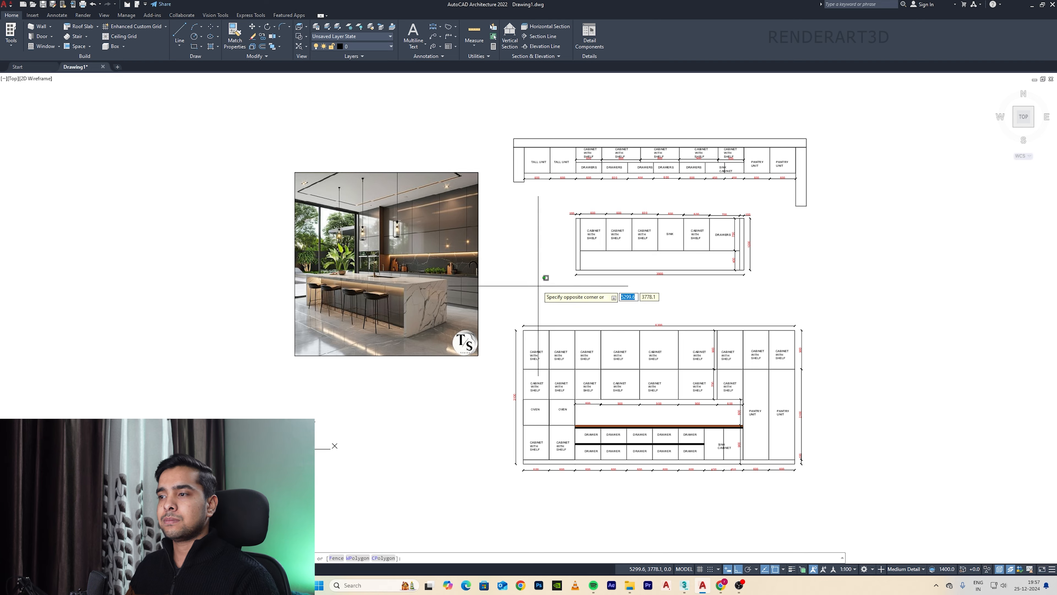
pyautogui.hotkey('alt', 'Tab')
# Apply Edit Poly to the room's walls and floor, and move their end vertices outward to deepen the room on the seating side.
pyautogui.press('t')
pyautogui.press('z')
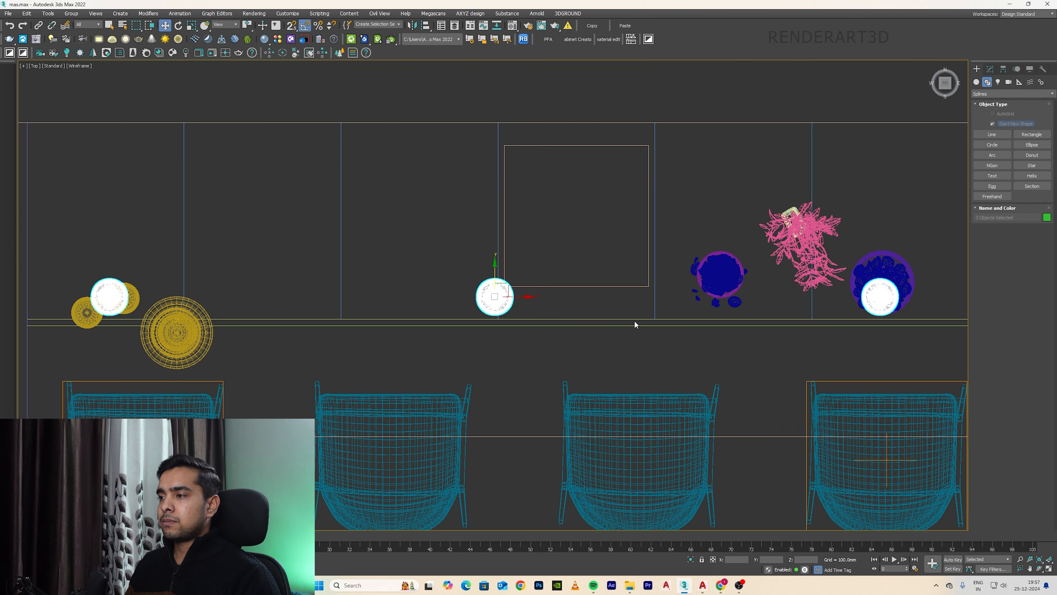
pyautogui.scroll(-7, 604, 321)
pyautogui.moveTo(756, 396); pyautogui.dragTo(754, 358, button='middle')
pyautogui.moveTo(757, 364); pyautogui.dragTo(388, 403)
pyautogui.press('F3')
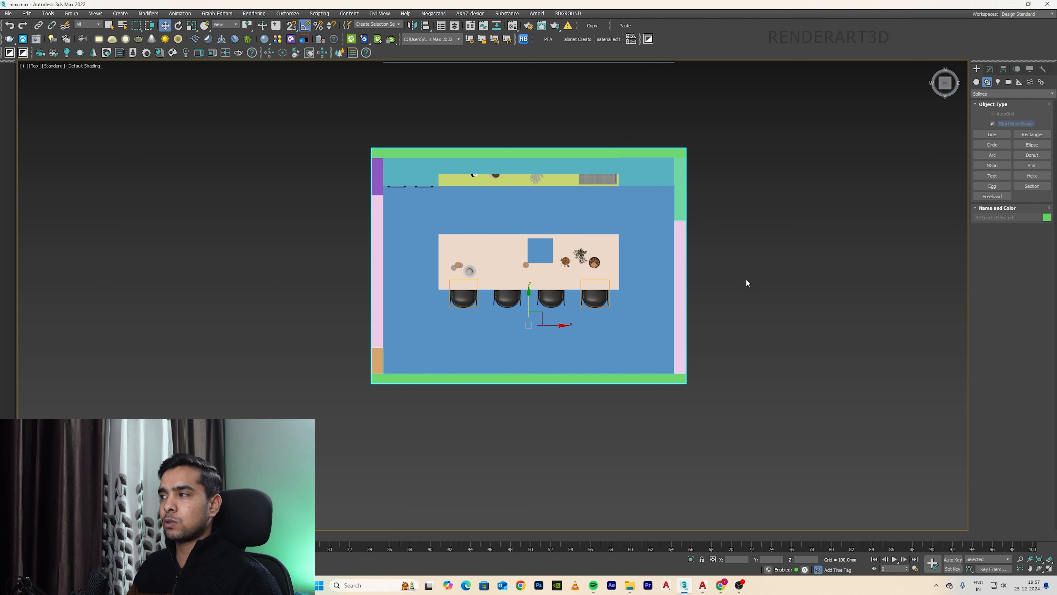
pyautogui.click(991, 69)
pyautogui.click(993, 92)
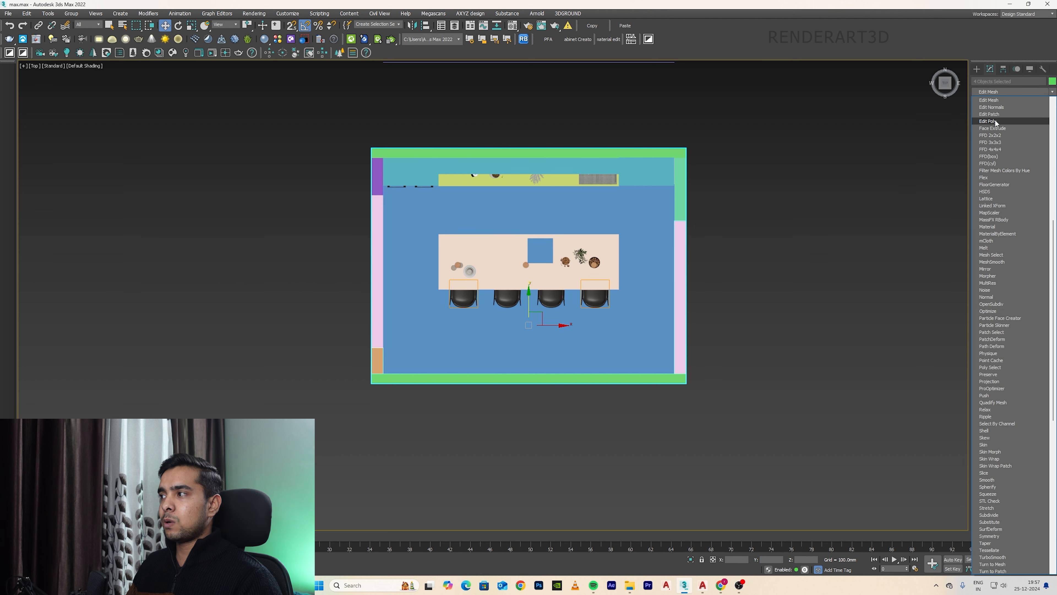
pyautogui.click(985, 120)
pyautogui.click(999, 109)
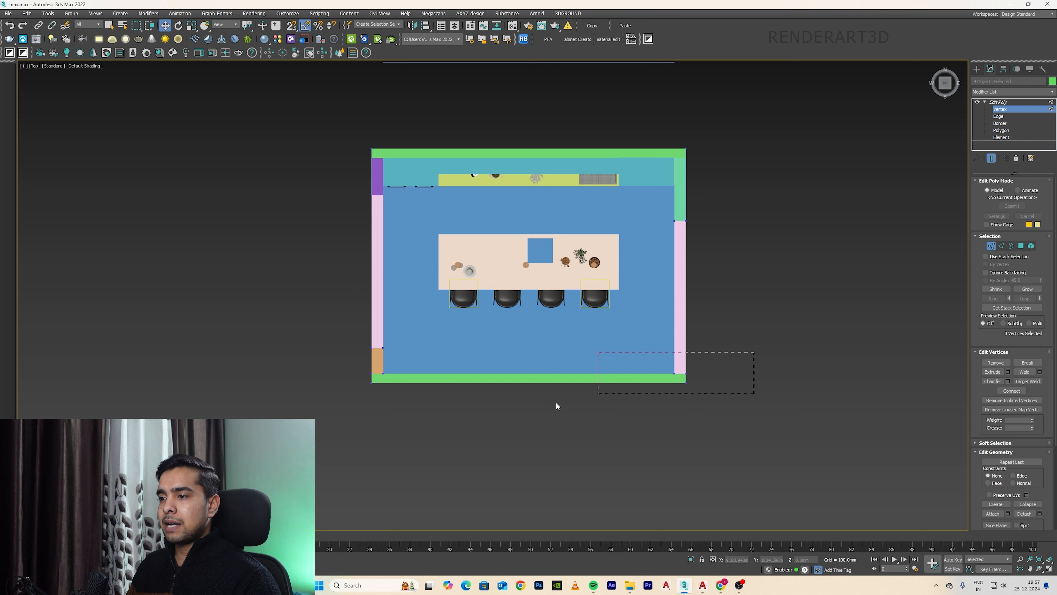
pyautogui.moveTo(377, 353); pyautogui.dragTo(377, 408)
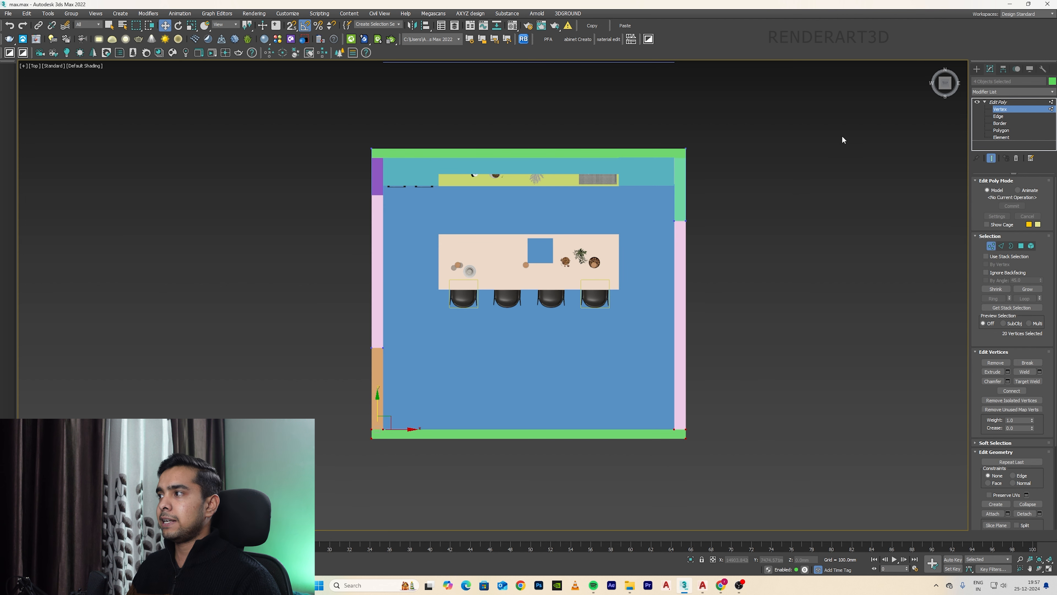
# Create a VRayPhysicalCamera in the top view, aimed diagonally from the seating-side room corner to the opposite corner by the ovens.
pyautogui.click(978, 70)
pyautogui.click(1008, 83)
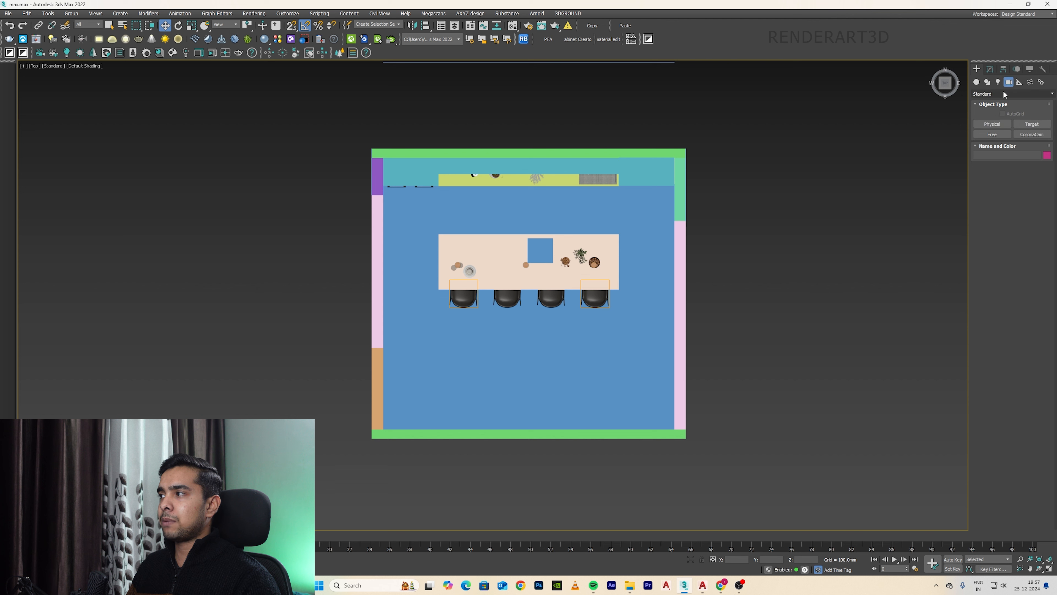
pyautogui.click(1003, 93)
pyautogui.click(986, 117)
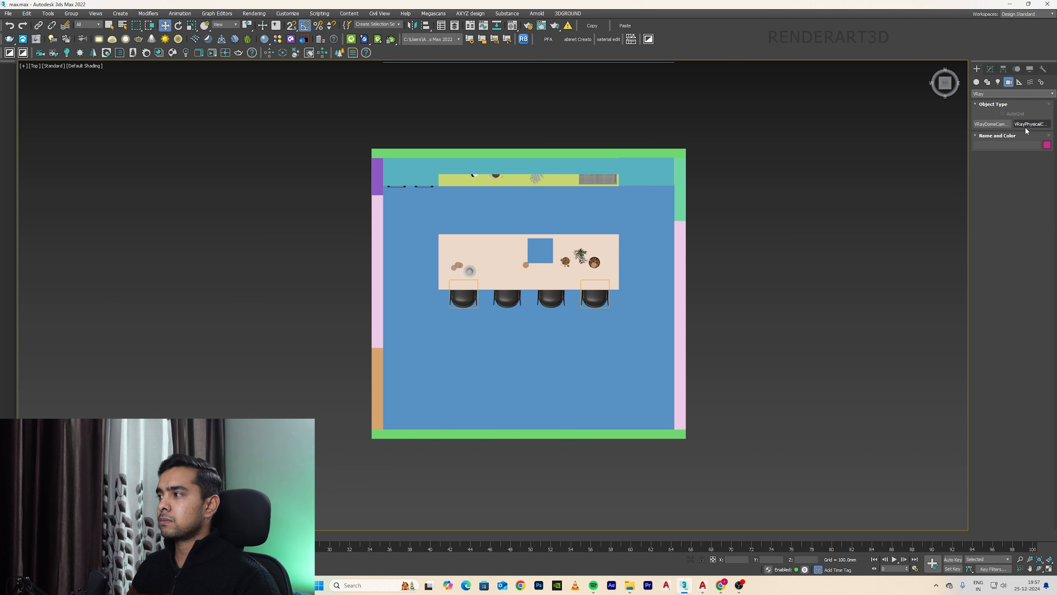
pyautogui.click(1028, 125)
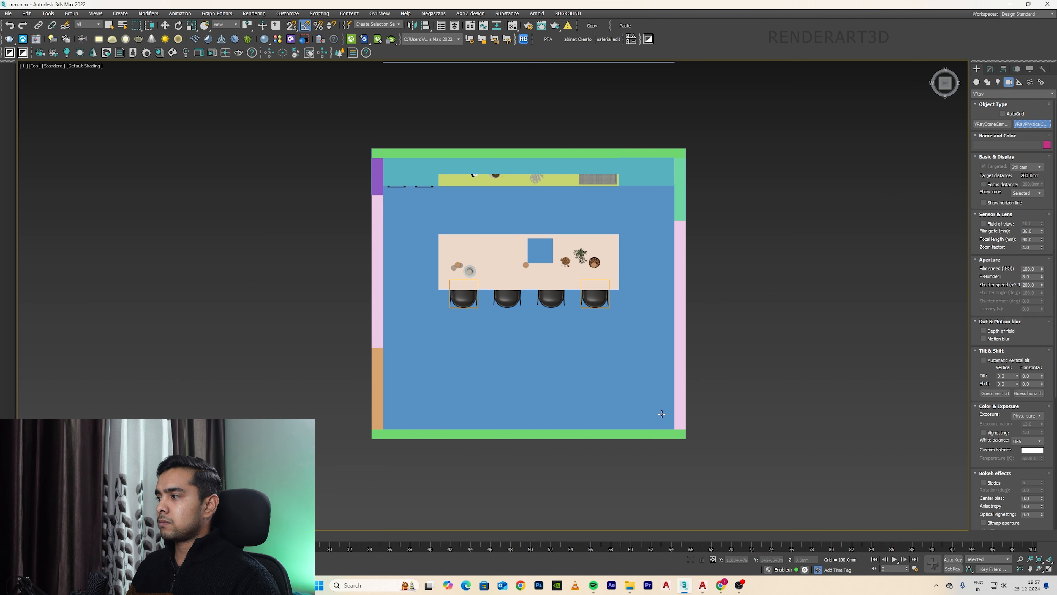
pyautogui.moveTo(661, 420); pyautogui.dragTo(388, 170)
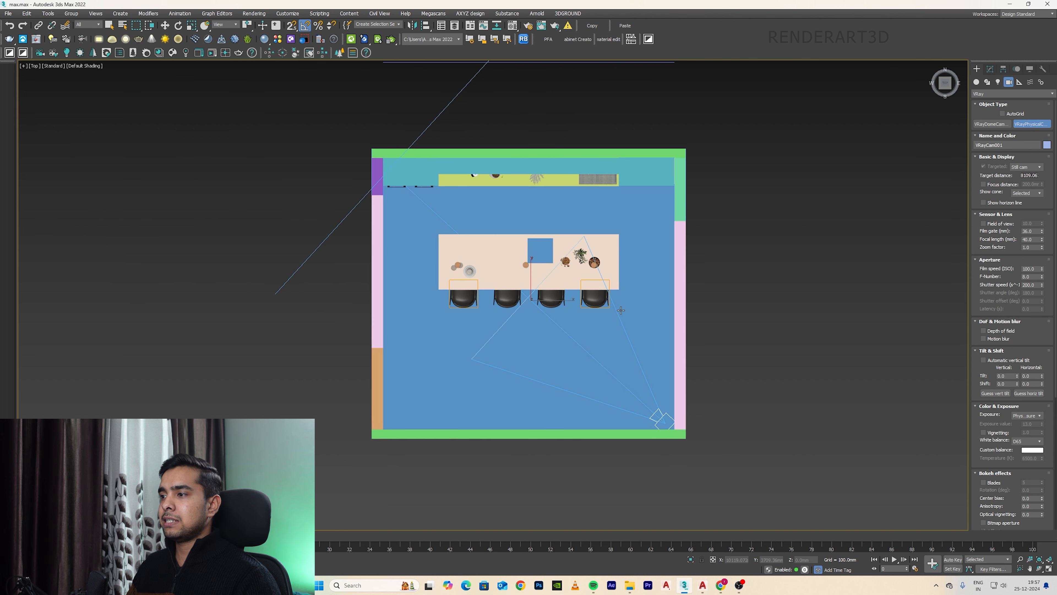
pyautogui.moveTo(620, 310); pyautogui.dragTo(607, 273, button='middle')
pyautogui.press('w')
# Look through the new V-Ray camera and turn on safe frames.
pyautogui.click(739, 368)
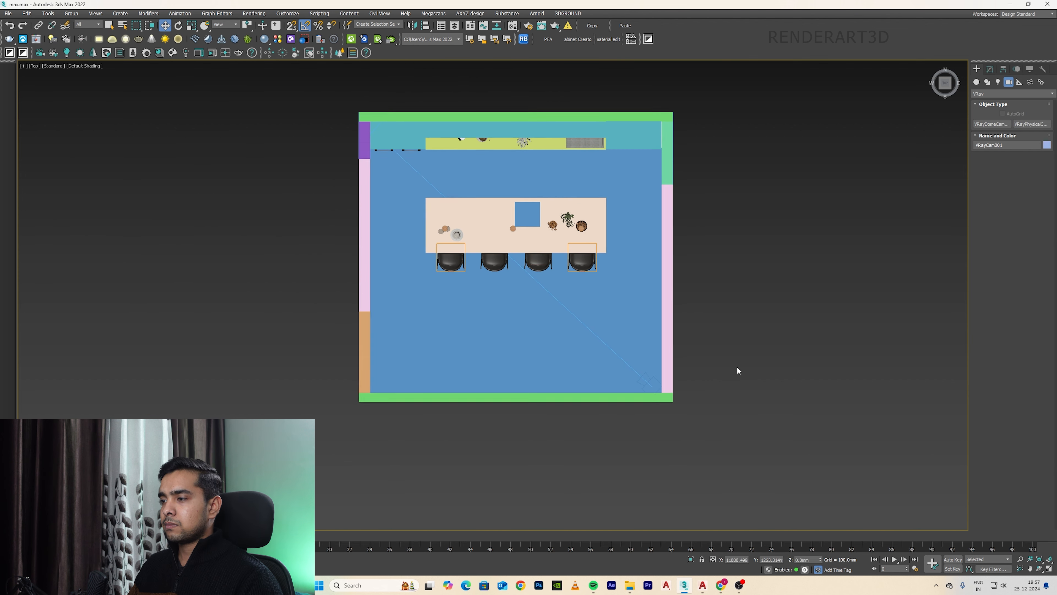
pyautogui.click(644, 381)
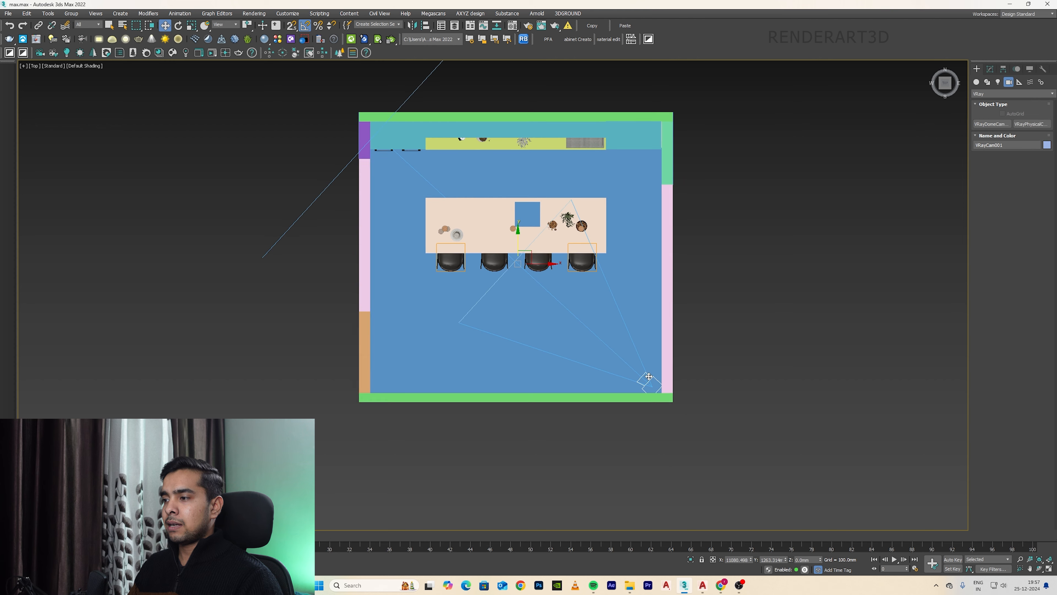
pyautogui.click(772, 354)
pyautogui.press('c')
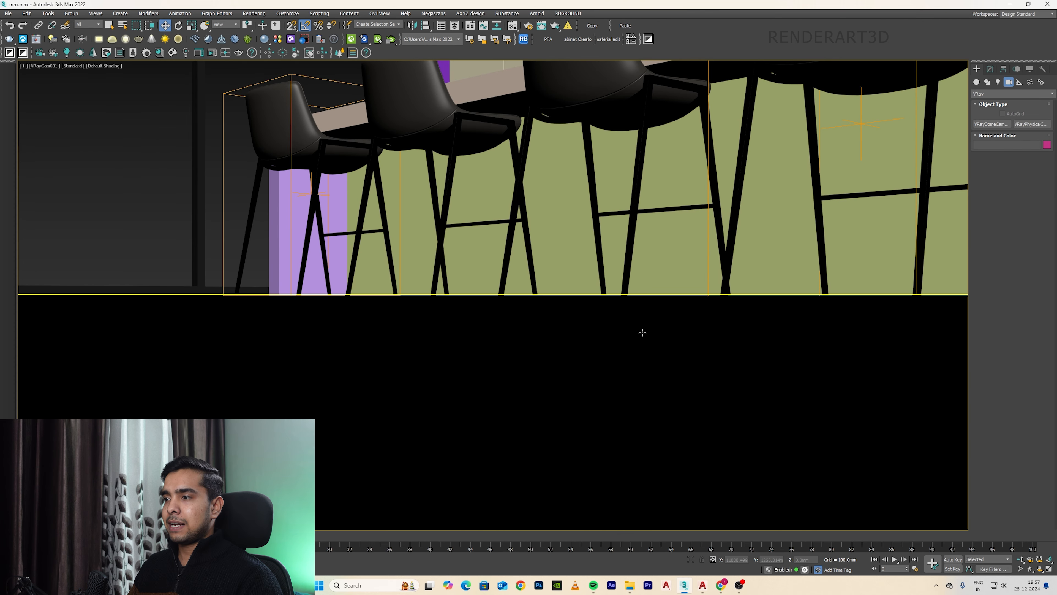
pyautogui.hotkey('shift', 'f')
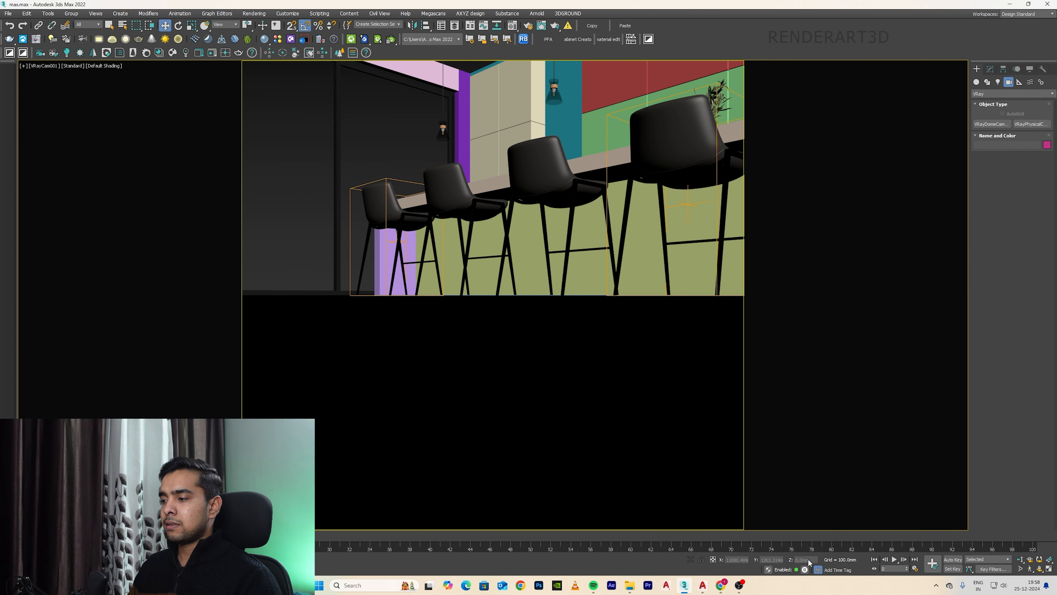
# Set the height of both the V-Ray camera and its target to 1200 mm.
pyautogui.click(38, 67)
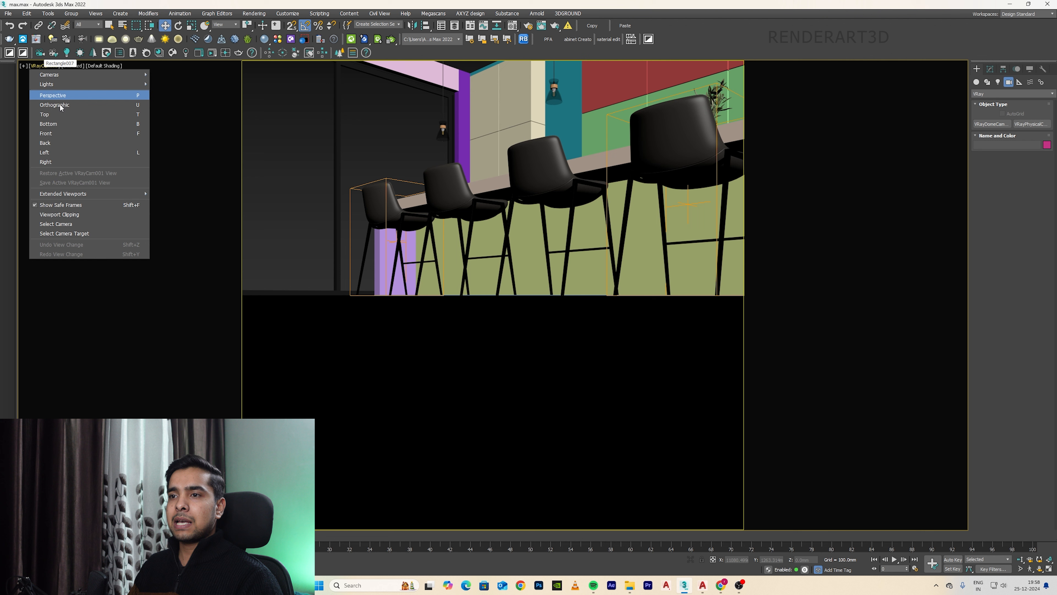
pyautogui.click(63, 214)
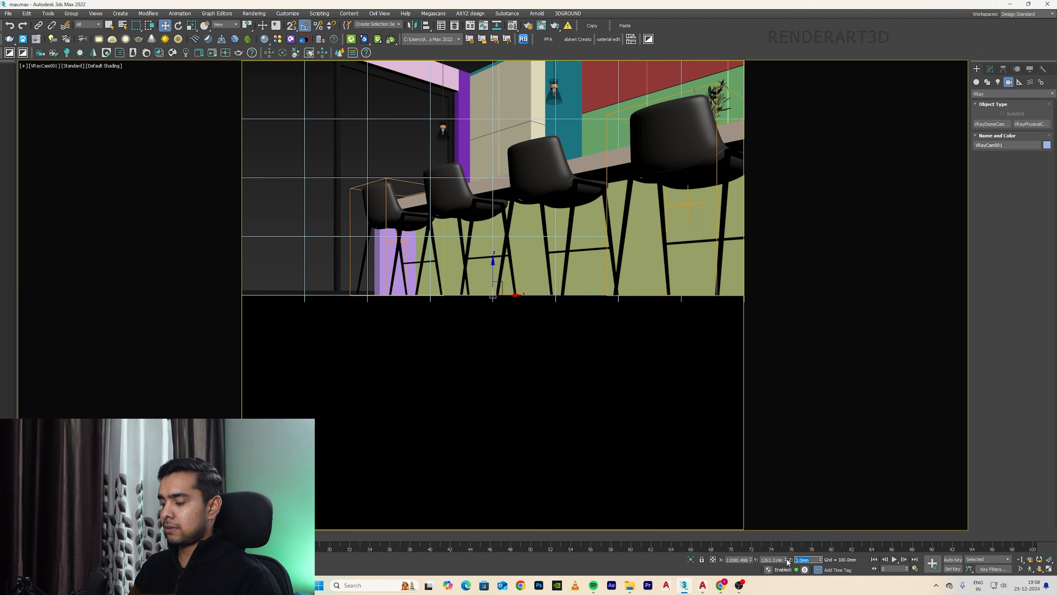
pyautogui.rightClick(583, 400)
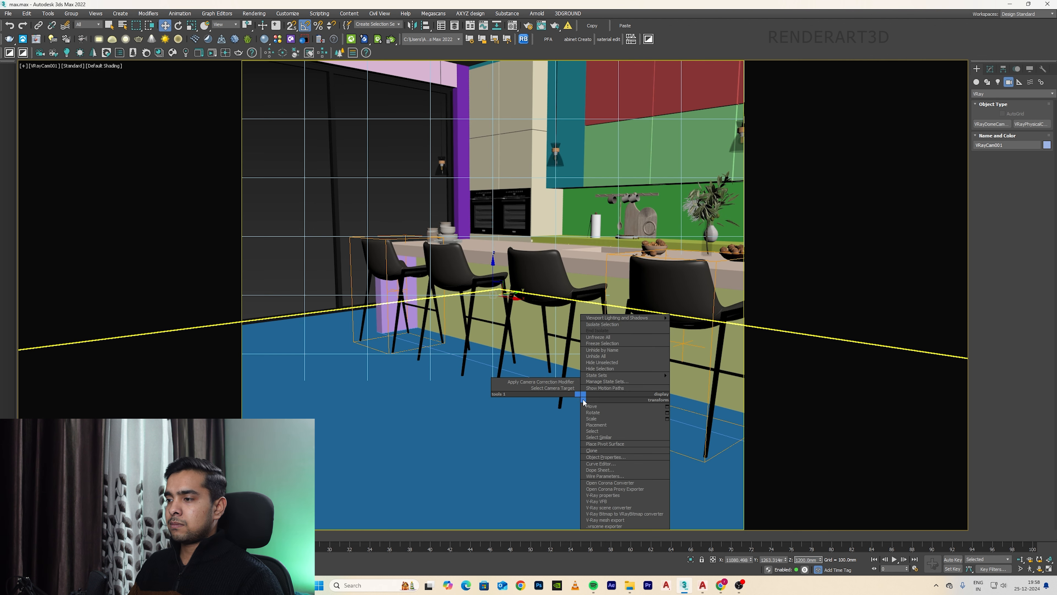
pyautogui.click(537, 391)
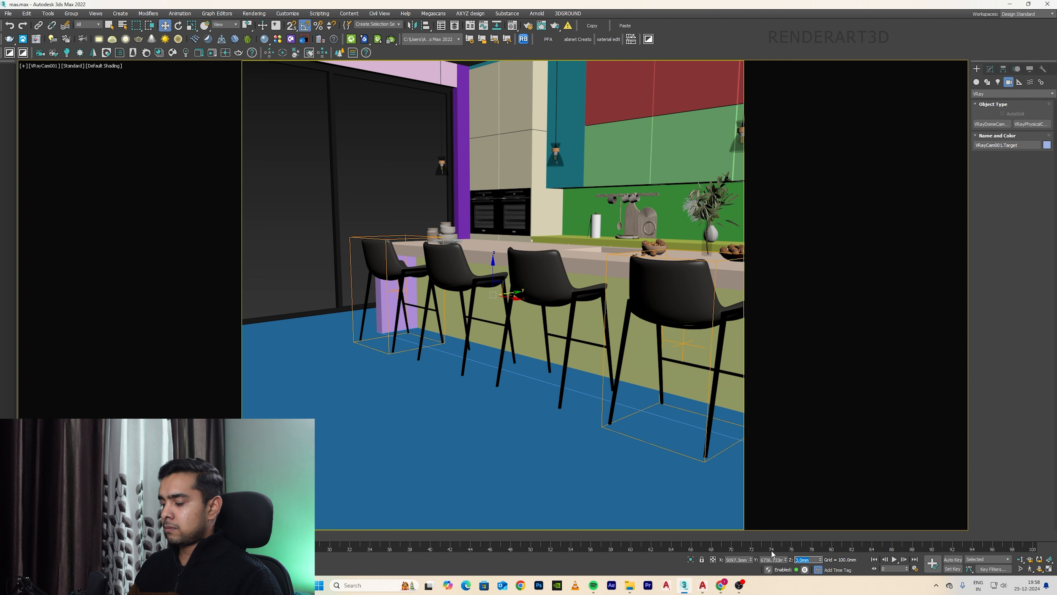
pyautogui.click(633, 411)
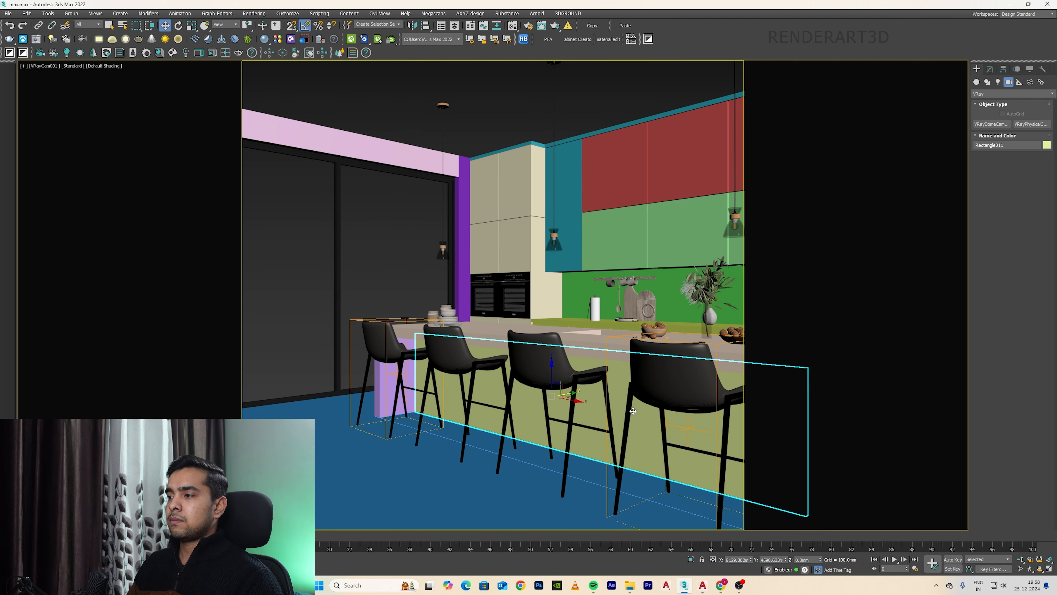
# Check the camera's placement from the top, compare its framing with the kitchen reference image in AutoCAD, and return to 3ds Max.
pyautogui.press('t')
pyautogui.press('z')
pyautogui.press('F3')
pyautogui.scroll(-10, 559, 334)
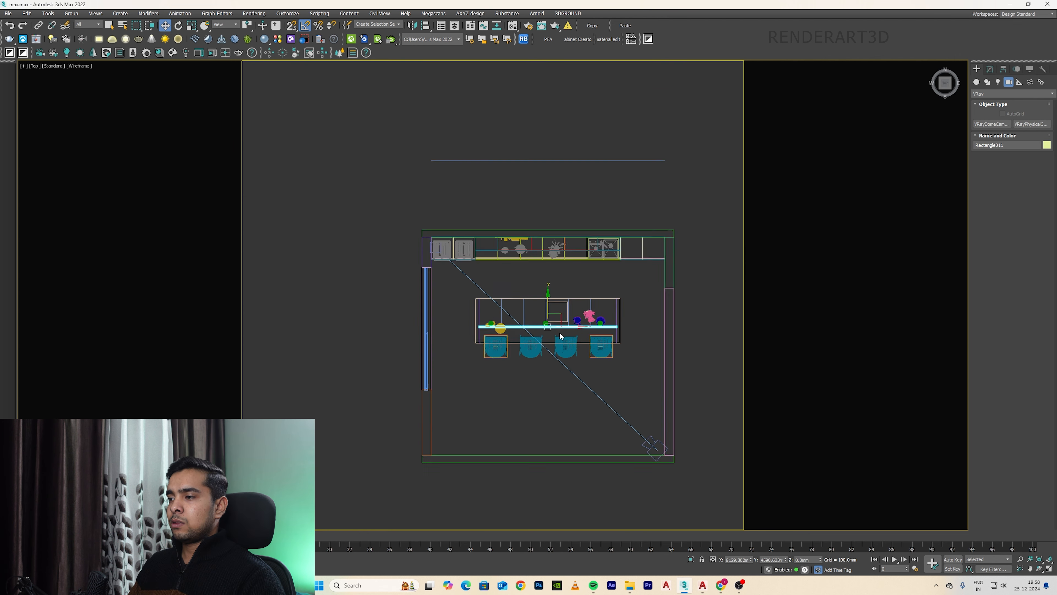
pyautogui.moveTo(604, 378); pyautogui.dragTo(575, 340, button='middle')
pyautogui.click(596, 374)
pyautogui.press('c')
pyautogui.press('F3')
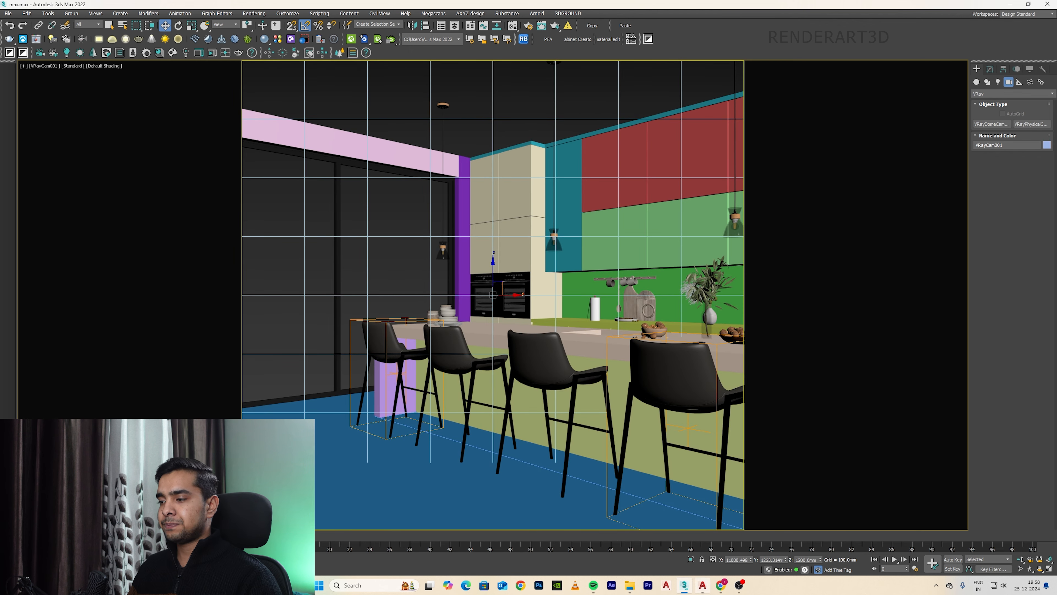
pyautogui.click(712, 537)
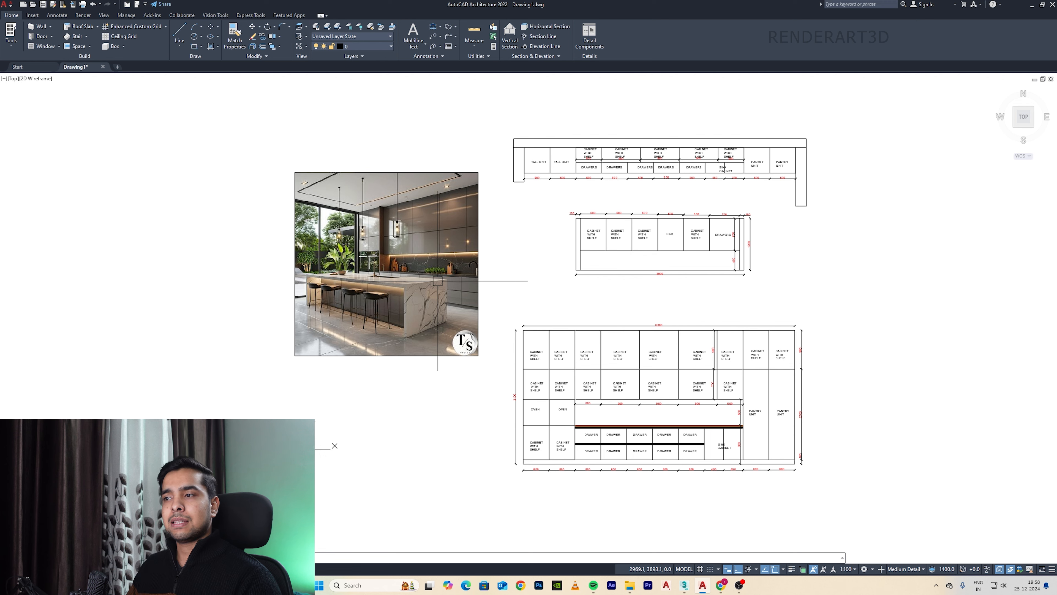
pyautogui.scroll(2, 380, 296)
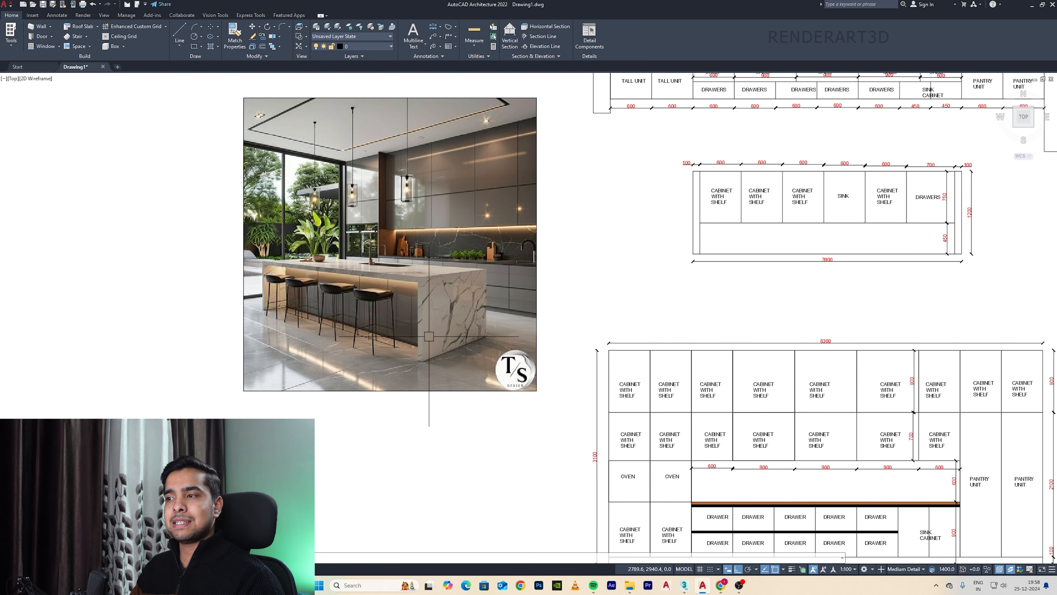
pyautogui.hotkey('alt', 'Tab')
# Move the camera outside the room beyond the seating-side wall and reposition its target at the oven corner in the top view.
pyautogui.press('F3')
pyautogui.moveTo(698, 389); pyautogui.dragTo(601, 286, button='middle')
pyautogui.click(638, 418)
pyautogui.click(589, 382)
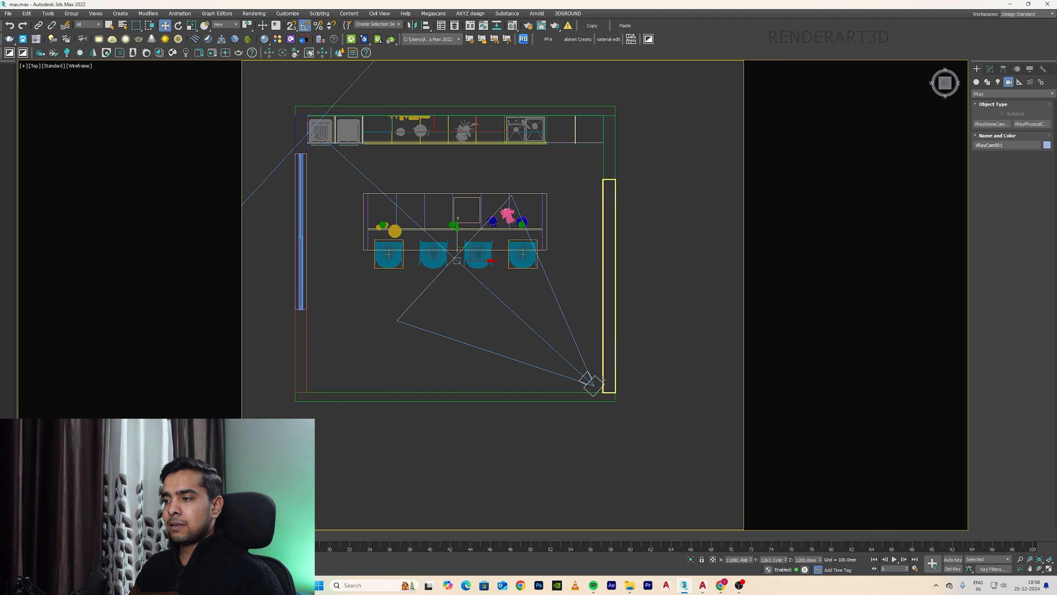
pyautogui.moveTo(588, 380); pyautogui.dragTo(649, 474)
pyautogui.click(316, 218)
pyautogui.moveTo(317, 217); pyautogui.dragTo(317, 114)
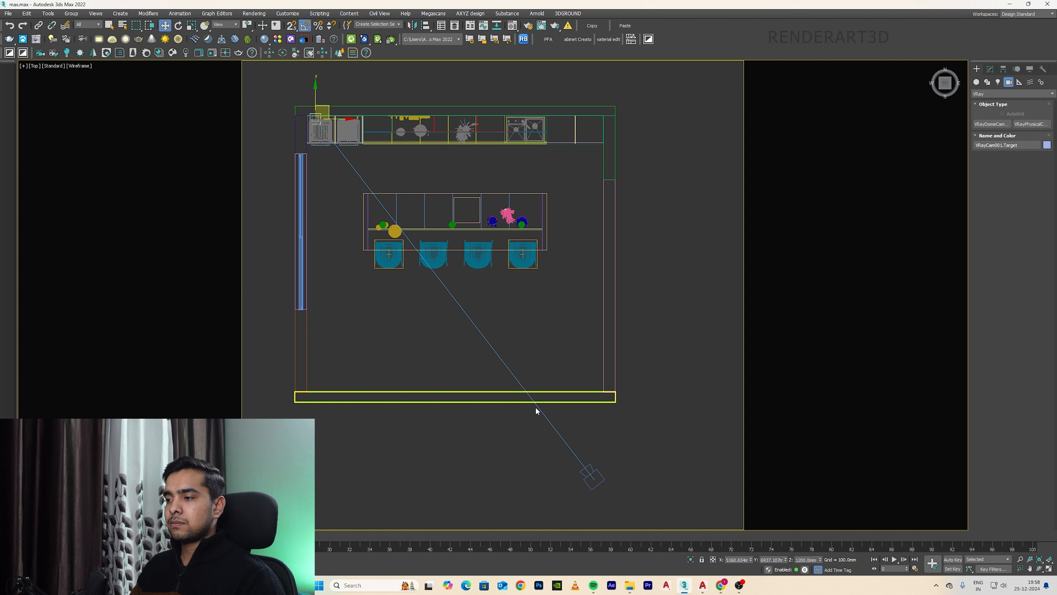
# Set the camera's field of view to 55 and shutter speed to 50, shift it toward the pantry-side corner, and enable automatic vertical tilt.
pyautogui.click(598, 470)
pyautogui.click(991, 69)
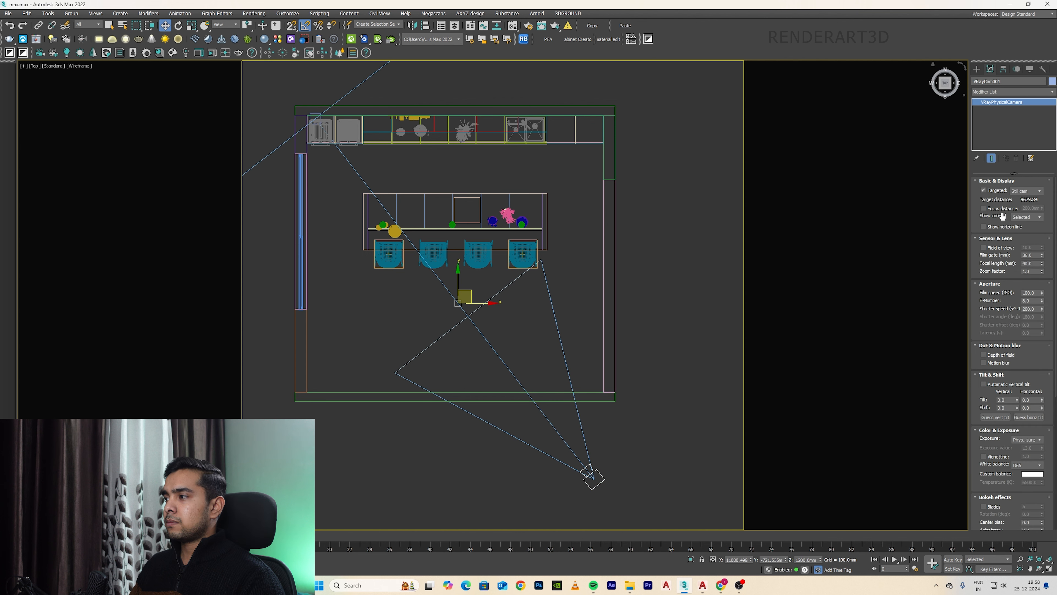
pyautogui.doubleClick(1032, 247)
pyautogui.write('55')
pyautogui.press('Return')
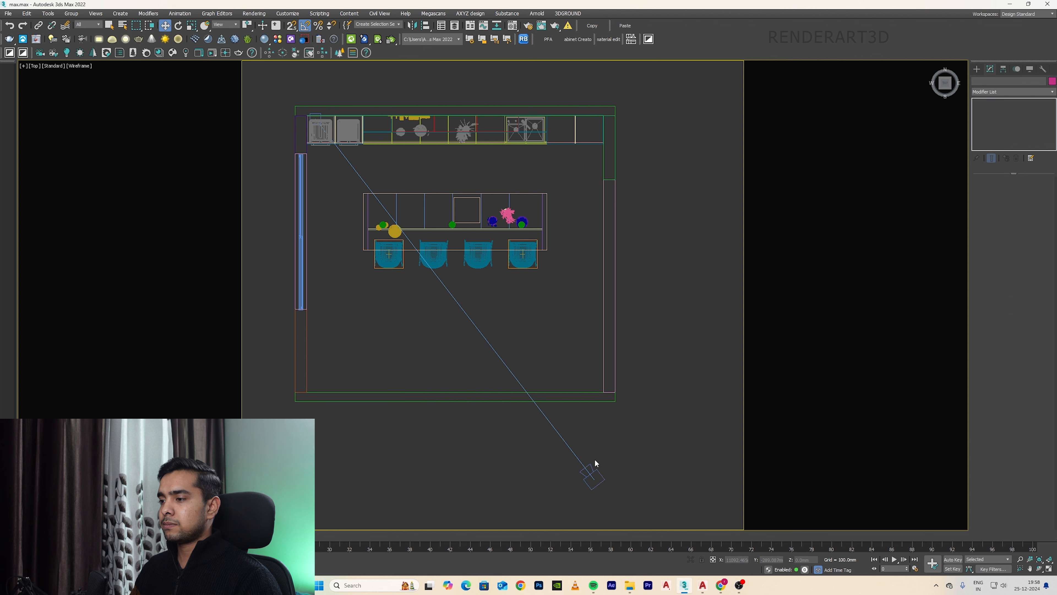
pyautogui.moveTo(594, 470); pyautogui.dragTo(632, 441)
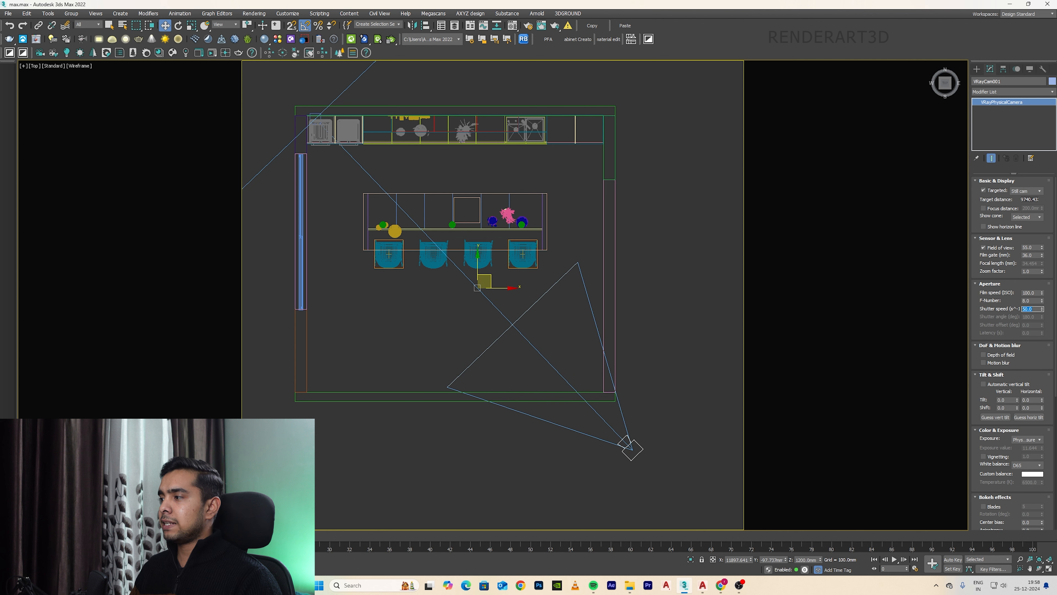
pyautogui.click(1001, 384)
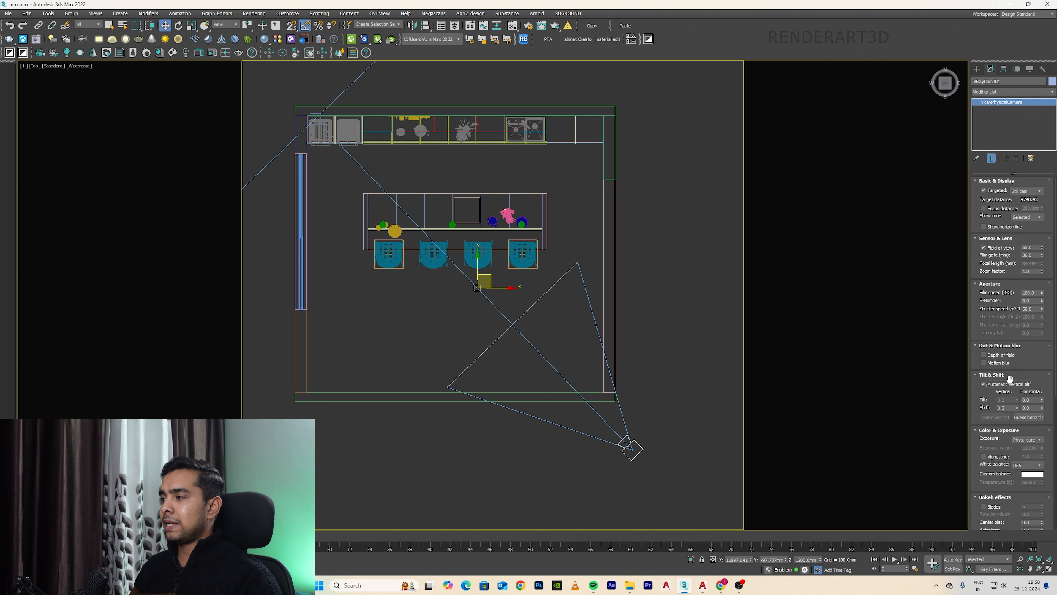
# Enable camera clipping with a 3400 mm near plane and 20000 mm far plane, and set the far environment range to 20000 mm.
pyautogui.moveTo(1054, 320); pyautogui.dragTo(1056, 423)
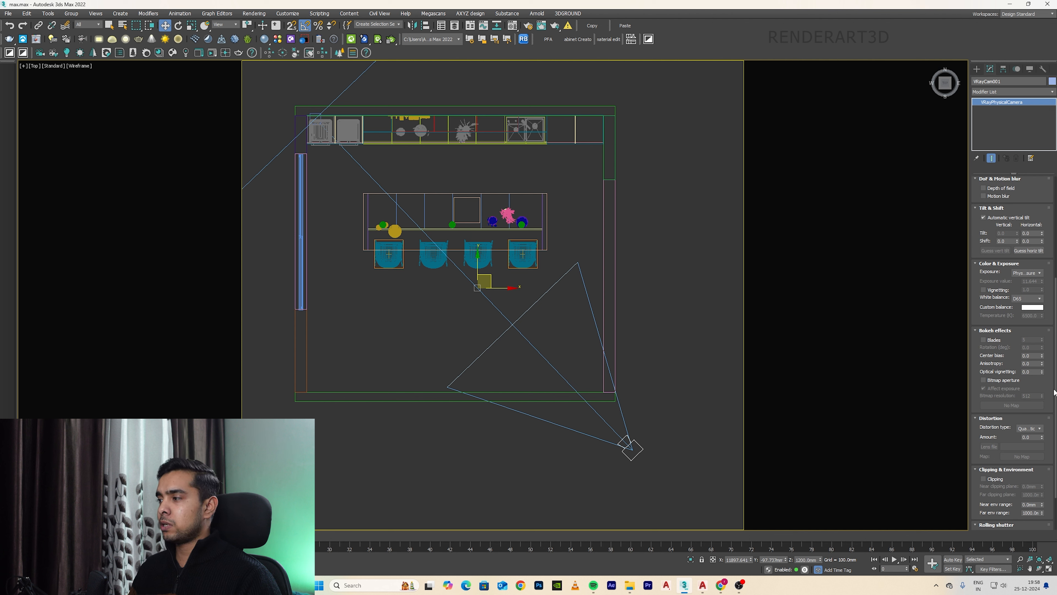
pyautogui.moveTo(1055, 393); pyautogui.dragTo(1056, 427)
pyautogui.click(997, 427)
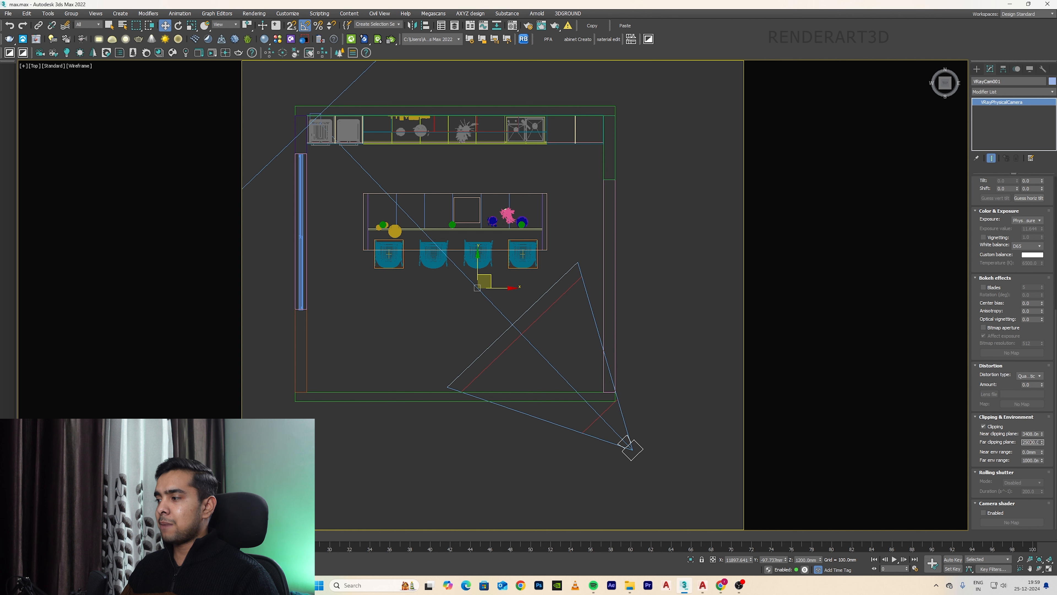
pyautogui.doubleClick(1030, 443)
pyautogui.doubleClick(1028, 461)
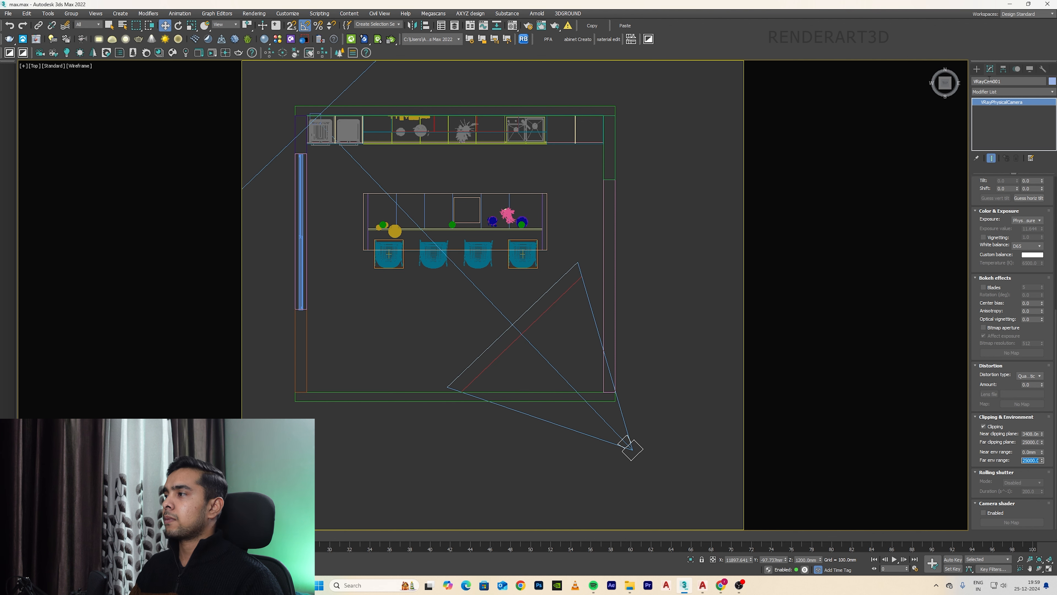
# Examine where the near clipping plane meets the seating-side wall and check the clipped result through the camera.
pyautogui.click(977, 70)
pyautogui.scroll(2, 597, 415)
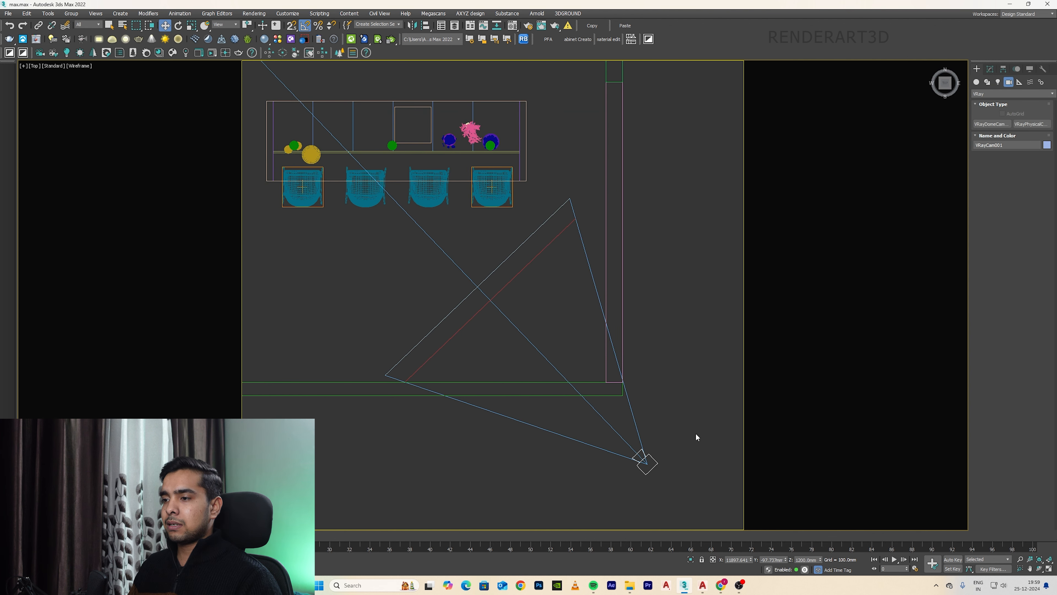
pyautogui.scroll(6, 389, 366)
pyautogui.scroll(2, 379, 369)
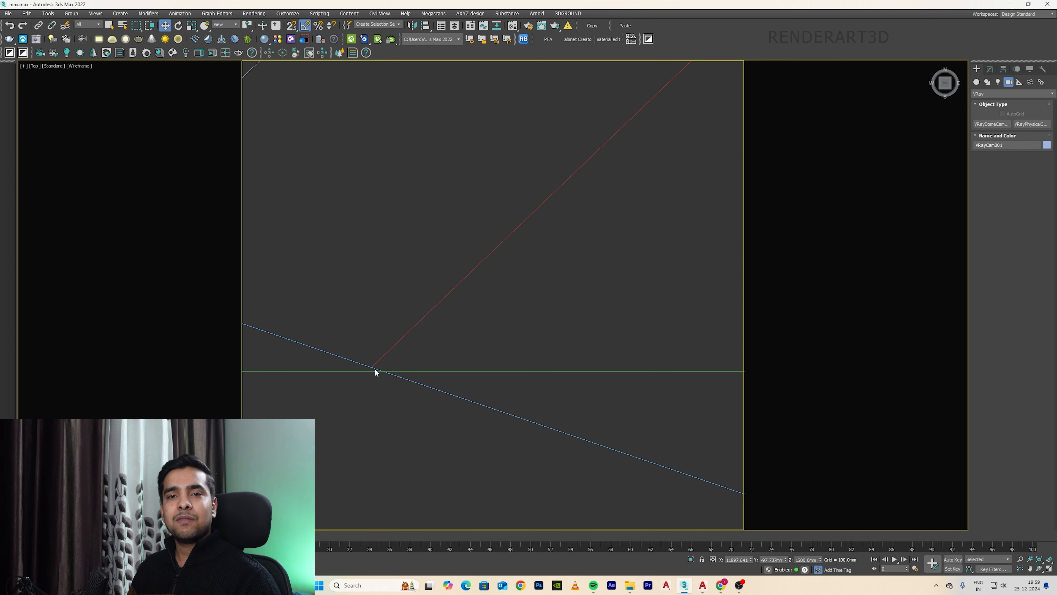
pyautogui.scroll(-6, 374, 368)
pyautogui.scroll(3, 432, 396)
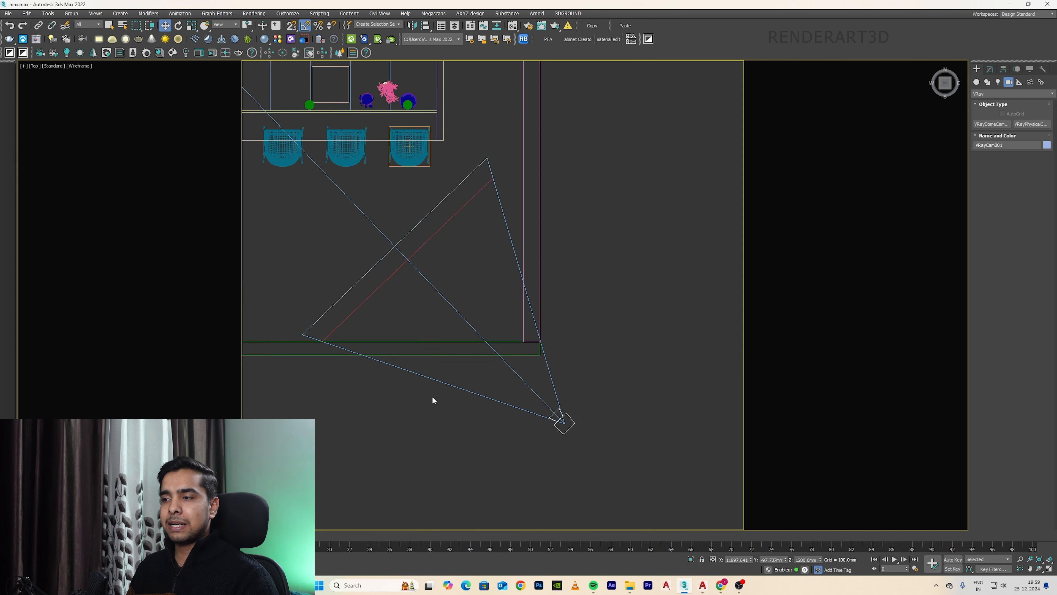
pyautogui.press('F3')
pyautogui.click(597, 389)
pyautogui.click(558, 418)
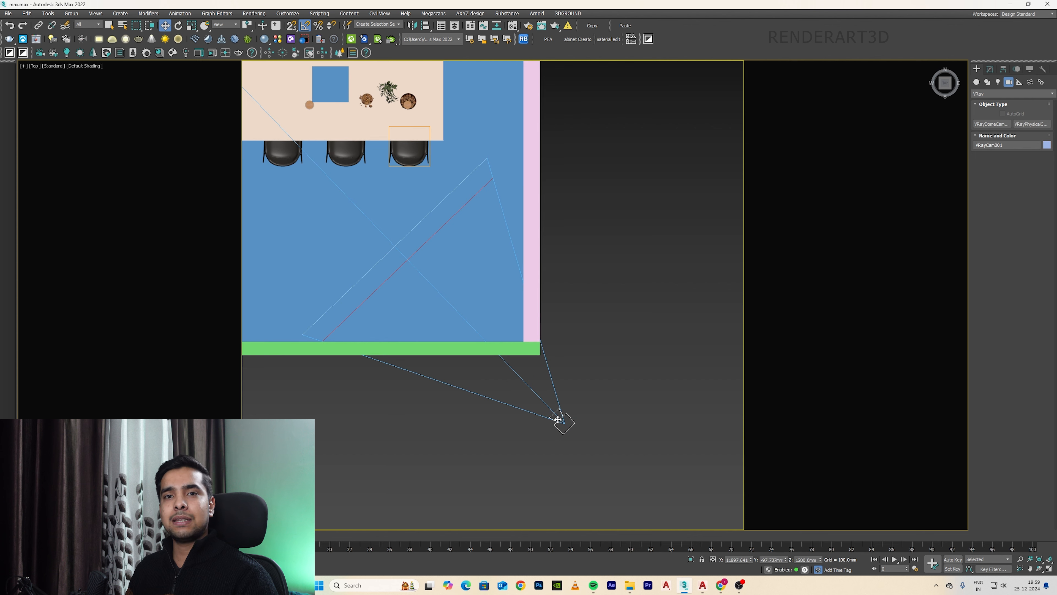
pyautogui.press('c')
pyautogui.click(674, 298)
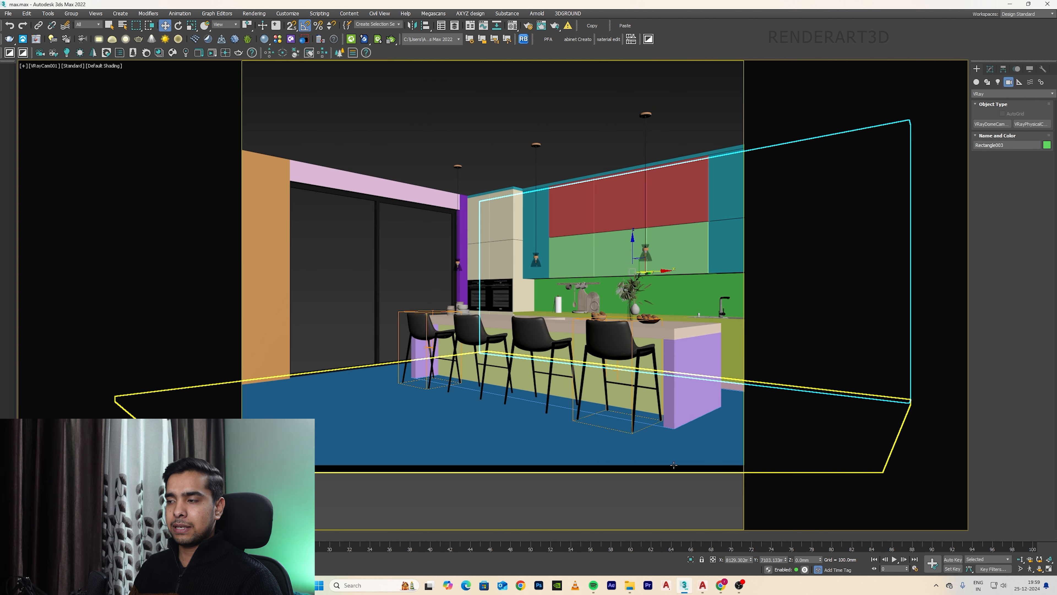
pyautogui.click(610, 441)
# Shift the camera's target in the top view from the corner oven toward the second oven along the back wall.
pyautogui.press('t')
pyautogui.press('z')
pyautogui.press('F3')
pyautogui.scroll(-5, 544, 354)
pyautogui.scroll(3, 618, 438)
pyautogui.click(607, 426)
pyautogui.click(596, 417)
pyautogui.scroll(2, 552, 276)
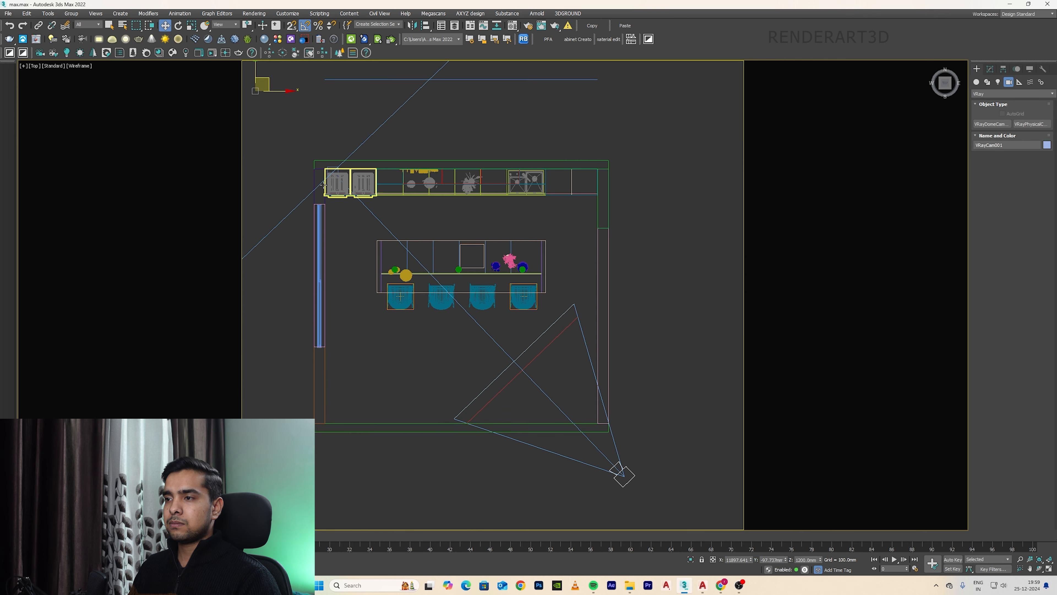
pyautogui.click(335, 168)
pyautogui.moveTo(338, 159); pyautogui.dragTo(359, 155)
# Nudge the camera and its target slightly farther outward from the room corner.
pyautogui.click(619, 482)
pyautogui.click(631, 472)
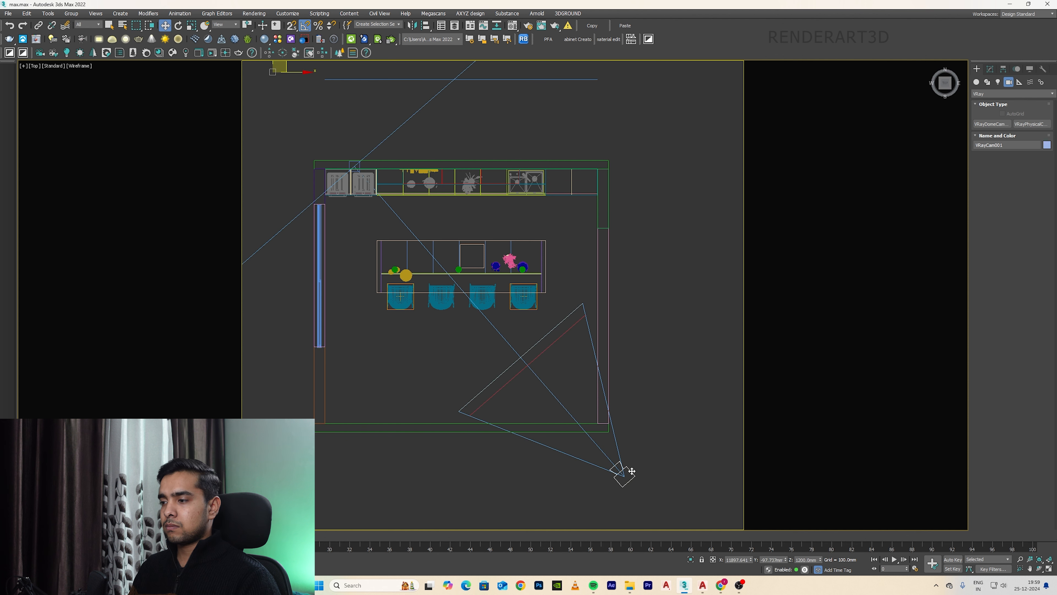
pyautogui.click(626, 472)
pyautogui.click(620, 471)
pyautogui.moveTo(631, 473)
pyautogui.mouseDown()
pyautogui.moveTo(614, 481)
pyautogui.moveTo(637, 478)
pyautogui.mouseUp()
pyautogui.click(649, 467)
pyautogui.click(621, 481)
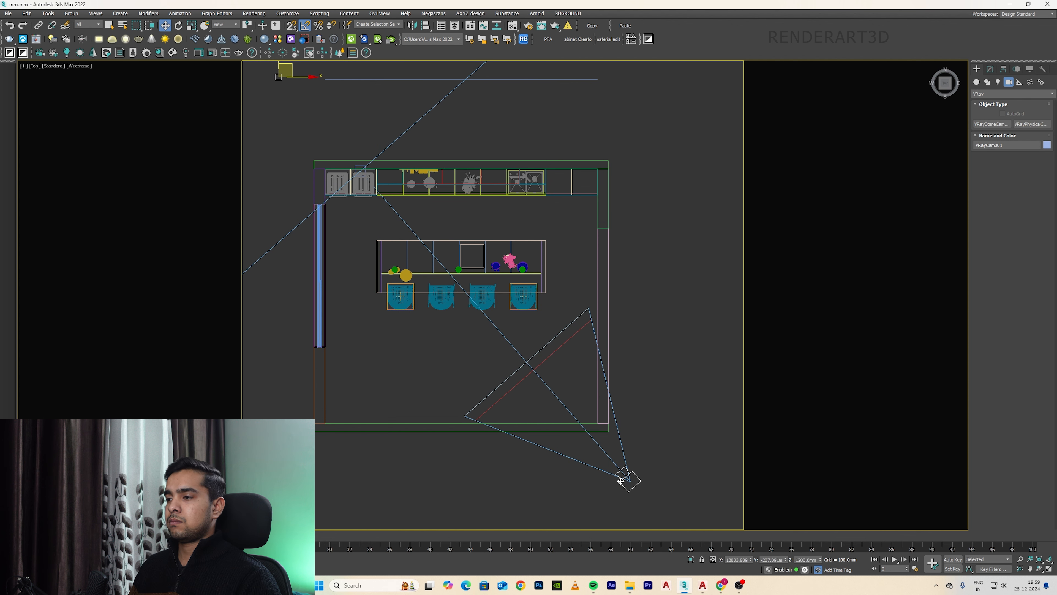
# Set the camera's near clipping plane to about 3370 mm and look through the camera.
pyautogui.scroll(5, 541, 380)
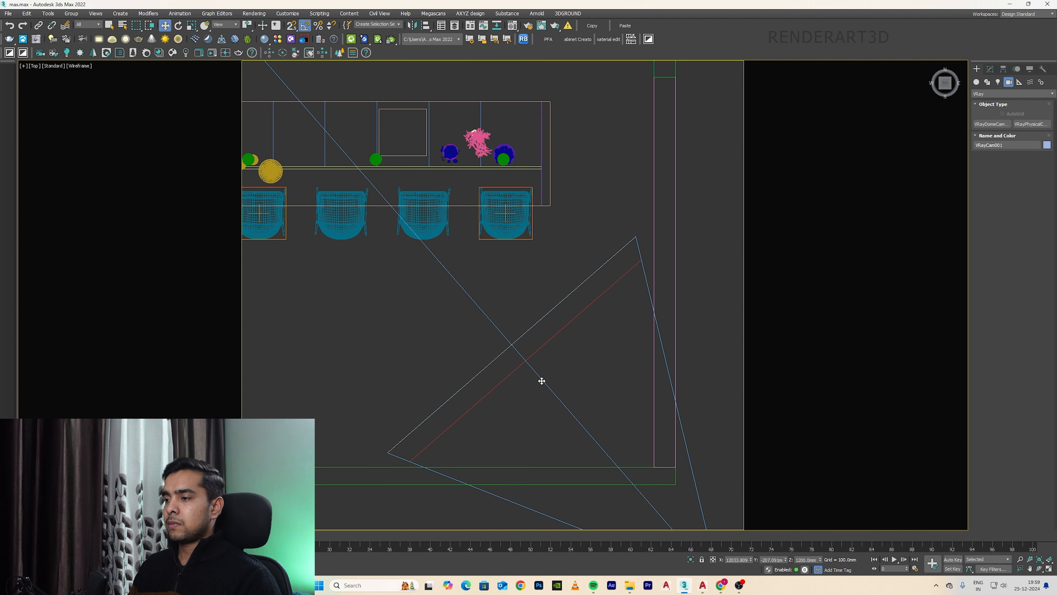
pyautogui.click(990, 69)
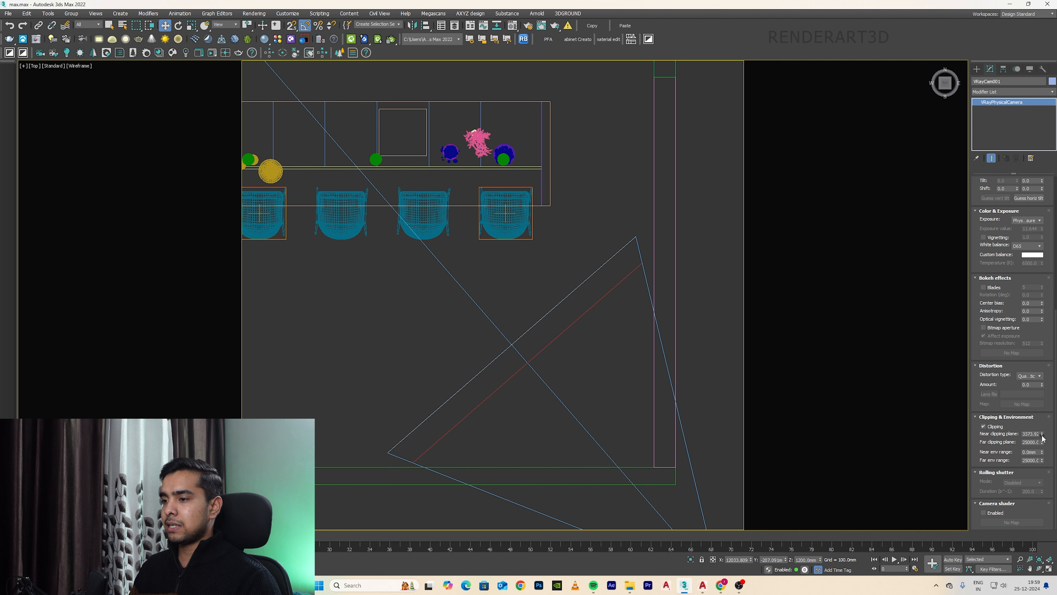
pyautogui.click(854, 404)
pyautogui.press('c')
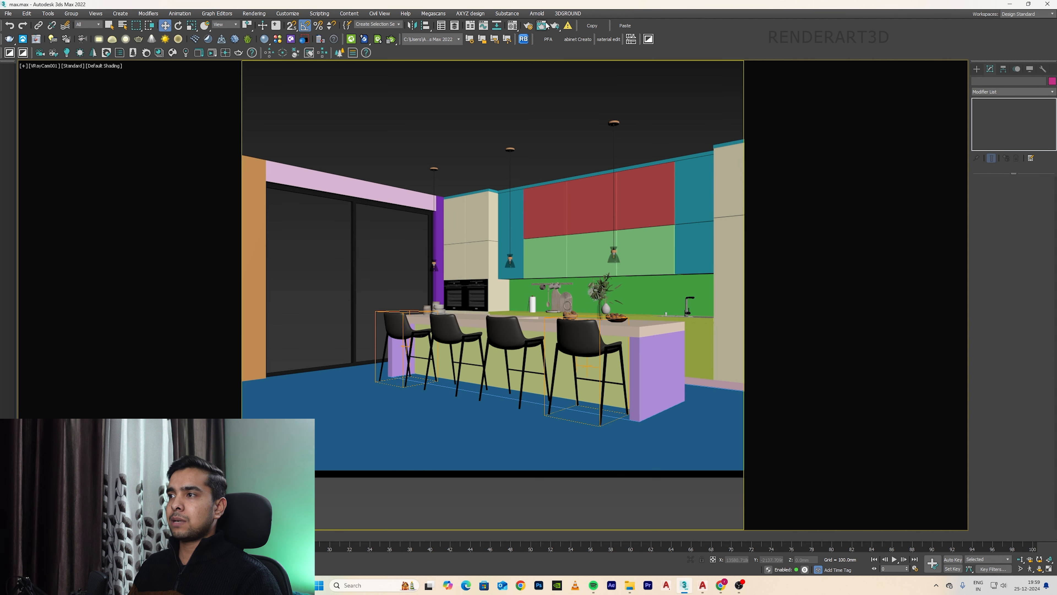
# Set the render output size to 640 by 444 for a wider camera frame.
pyautogui.press('F10')
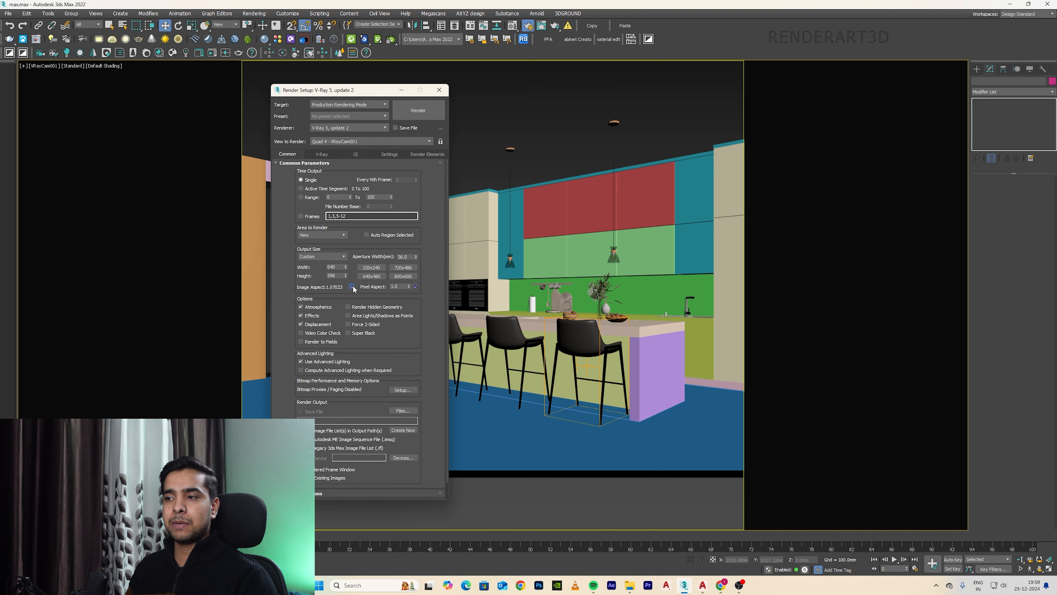
pyautogui.moveTo(346, 287); pyautogui.dragTo(345, 271)
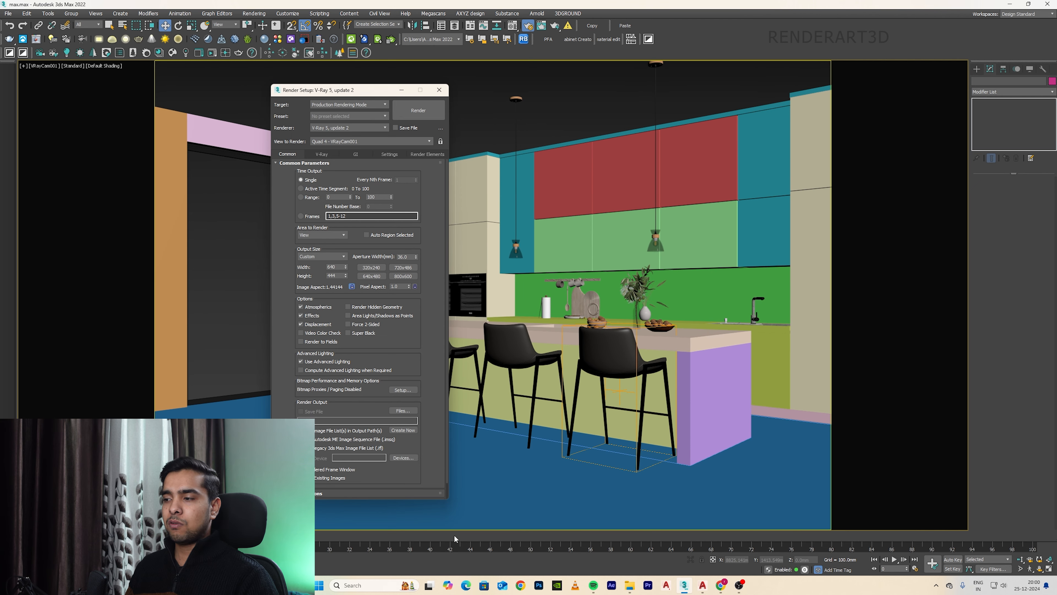
pyautogui.click(439, 89)
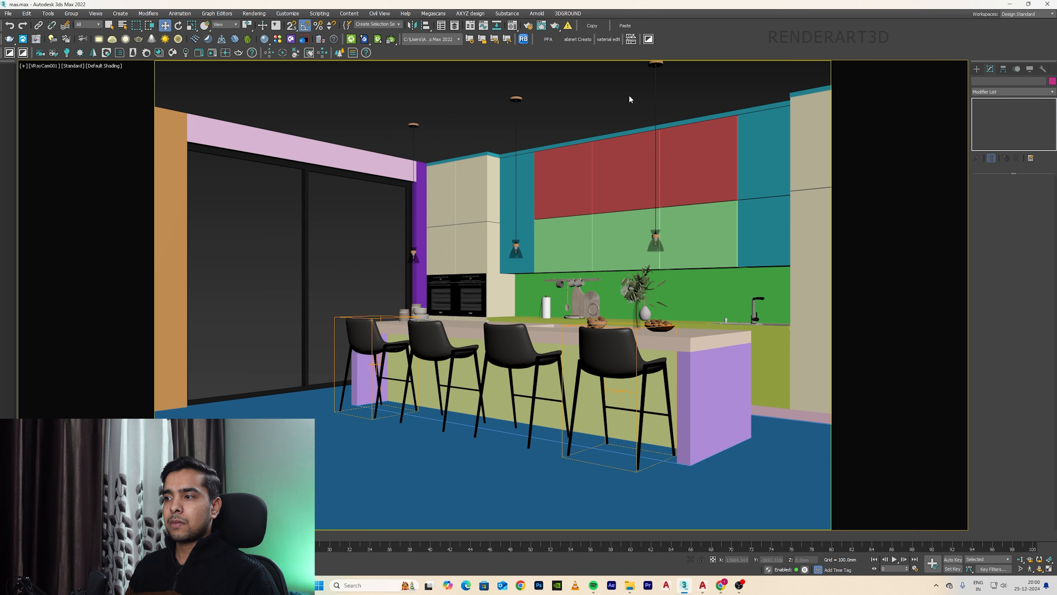
# Compare the widened camera view with the reference kitchen image in the AutoCAD drawing.
pyautogui.click(314, 220)
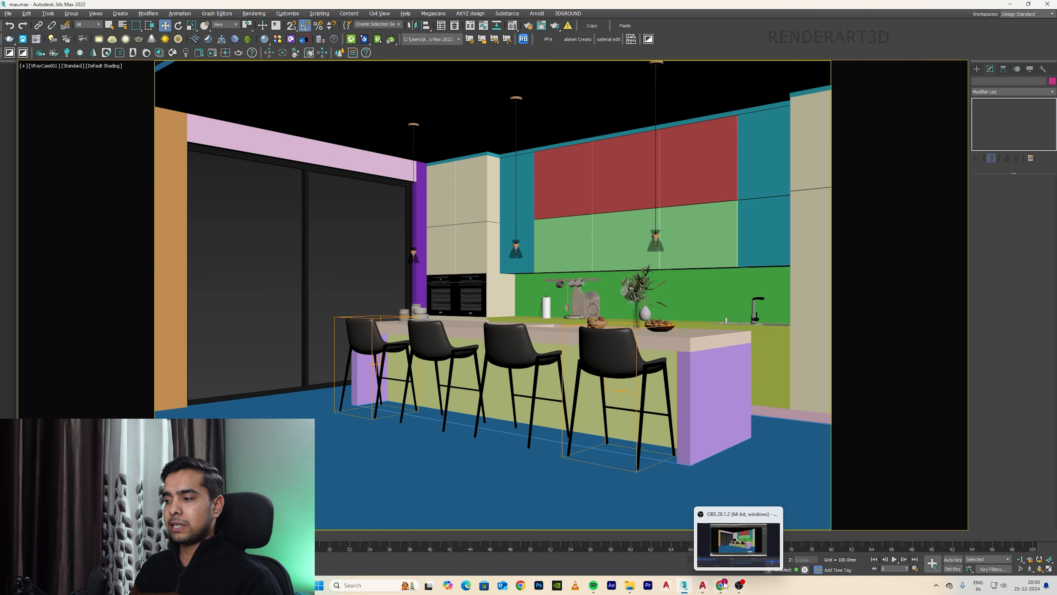
pyautogui.click(703, 586)
pyautogui.moveTo(400, 293); pyautogui.dragTo(412, 315, button='middle')
pyautogui.hotkey('alt', 'Tab')
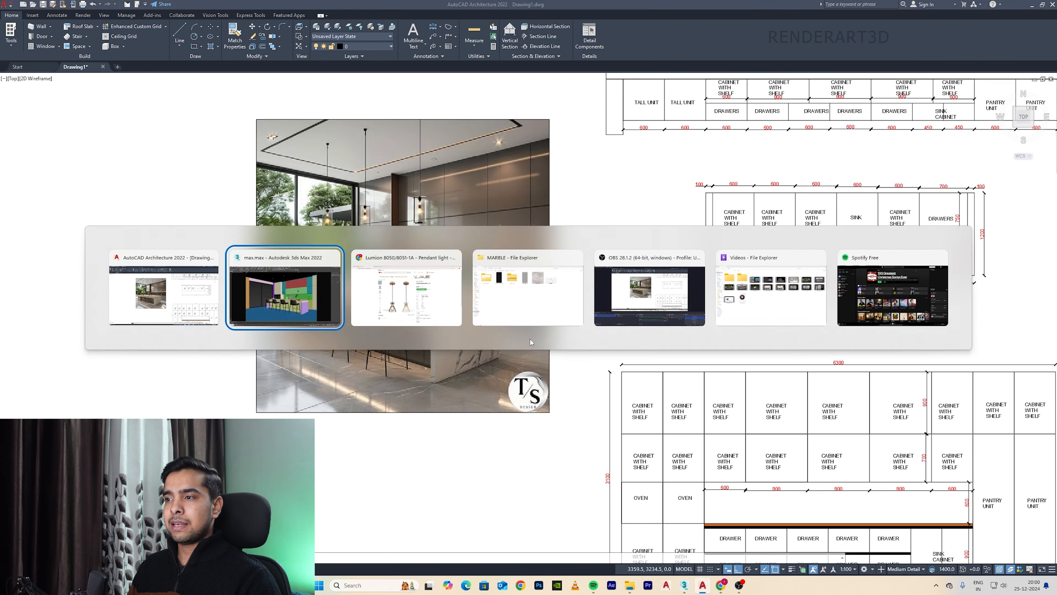
pyautogui.hotkey('alt', 'Tab')
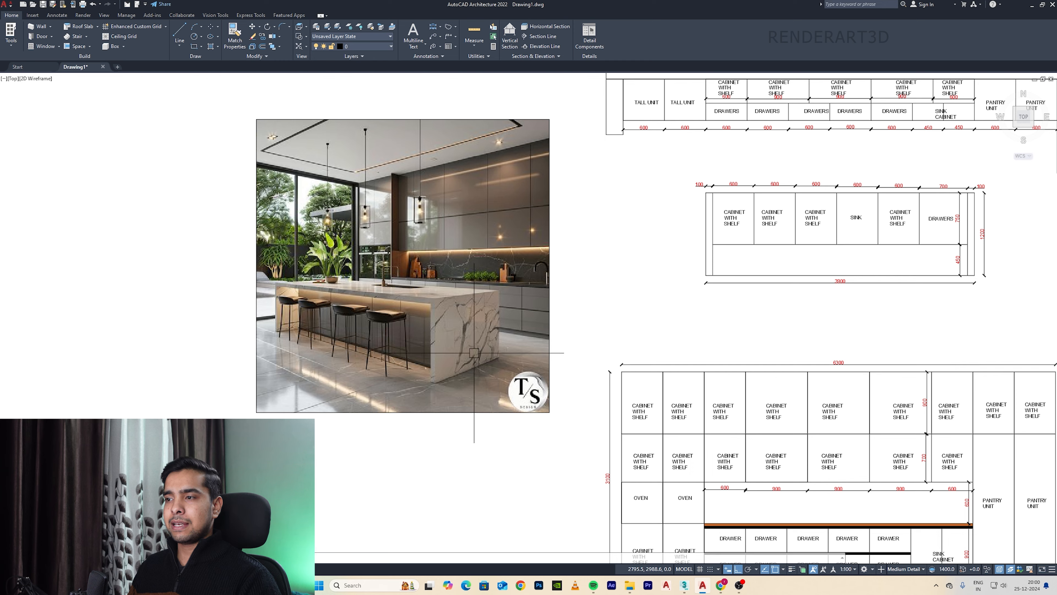
# Return to 3ds Max and center the V-Ray camera's pivot on the camera object in the top view.
pyautogui.hotkey('alt', 'Tab')
pyautogui.press('t')
pyautogui.press('F3')
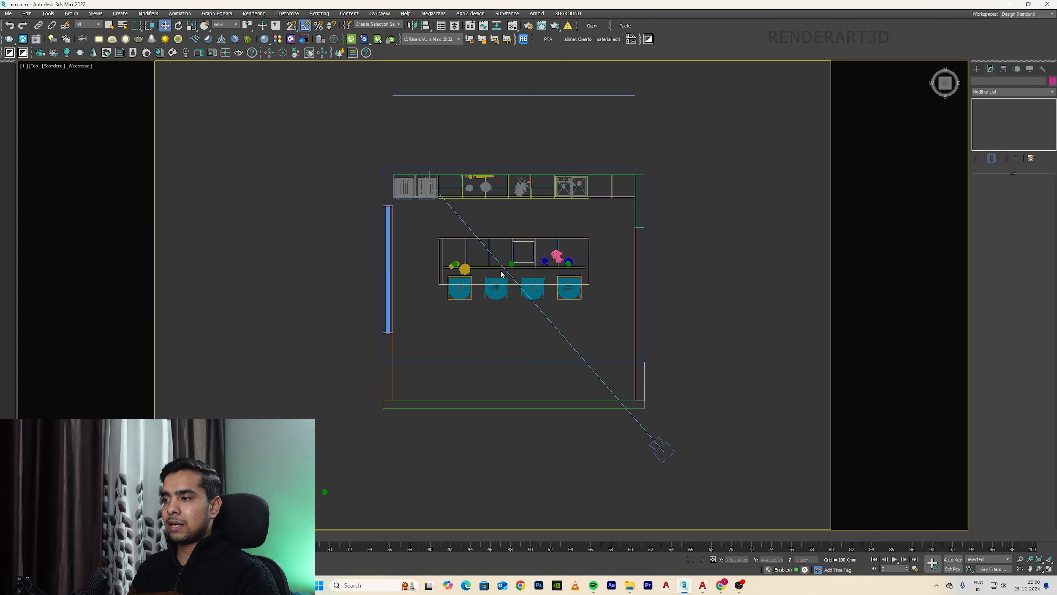
pyautogui.click(668, 456)
pyautogui.click(1004, 70)
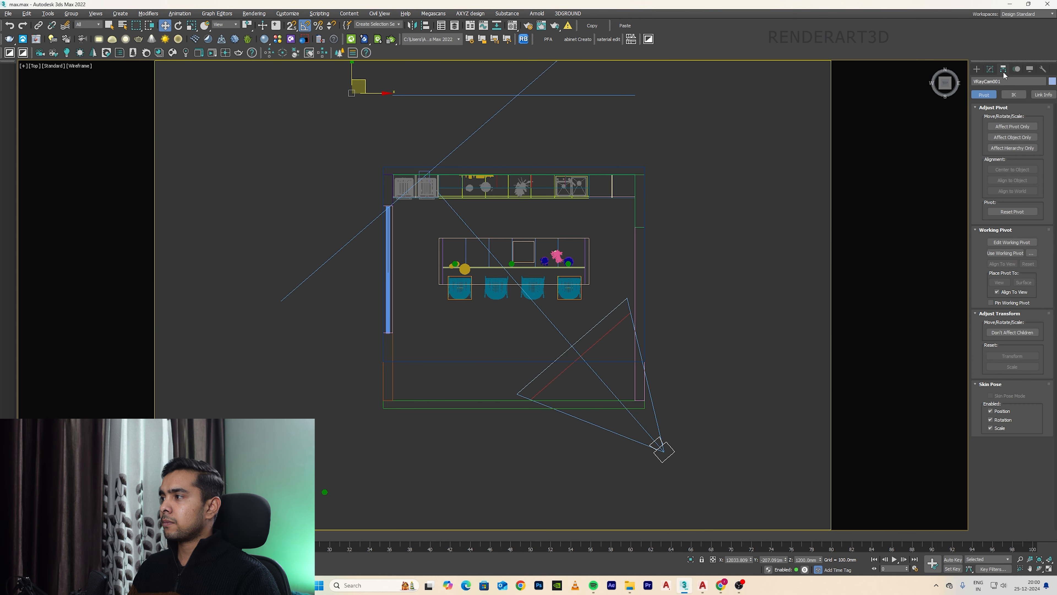
pyautogui.click(1012, 126)
pyautogui.click(1012, 169)
pyautogui.click(1013, 126)
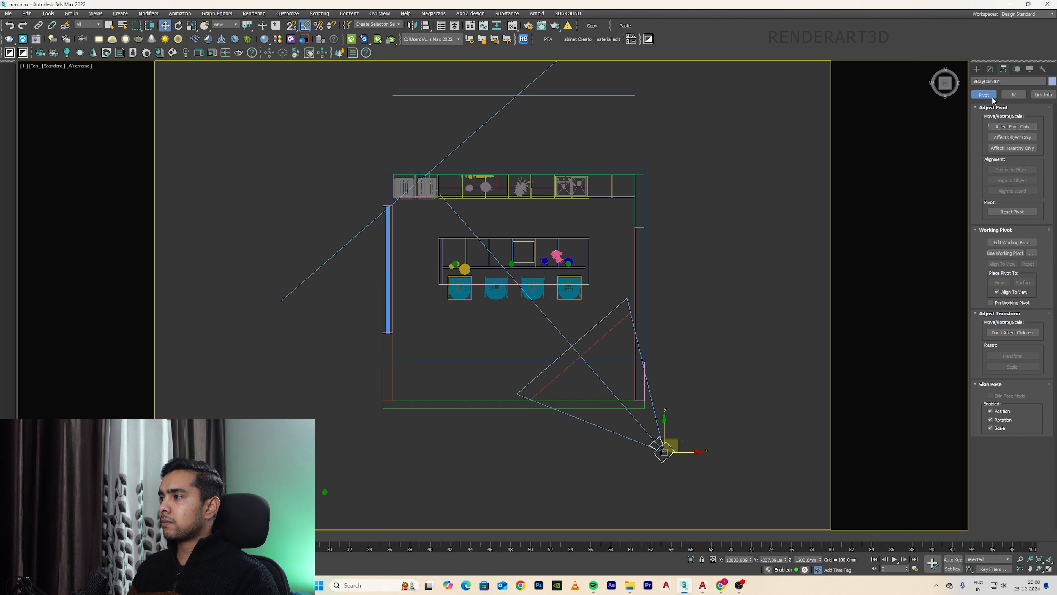
# Nudge the camera farther outward from the room corner and raise it to a height of about 1300 mm.
pyautogui.click(977, 69)
pyautogui.scroll(2, 678, 429)
pyautogui.moveTo(672, 448); pyautogui.dragTo(685, 427)
pyautogui.press('c')
pyautogui.moveTo(632, 402); pyautogui.dragTo(629, 404, button='middle')
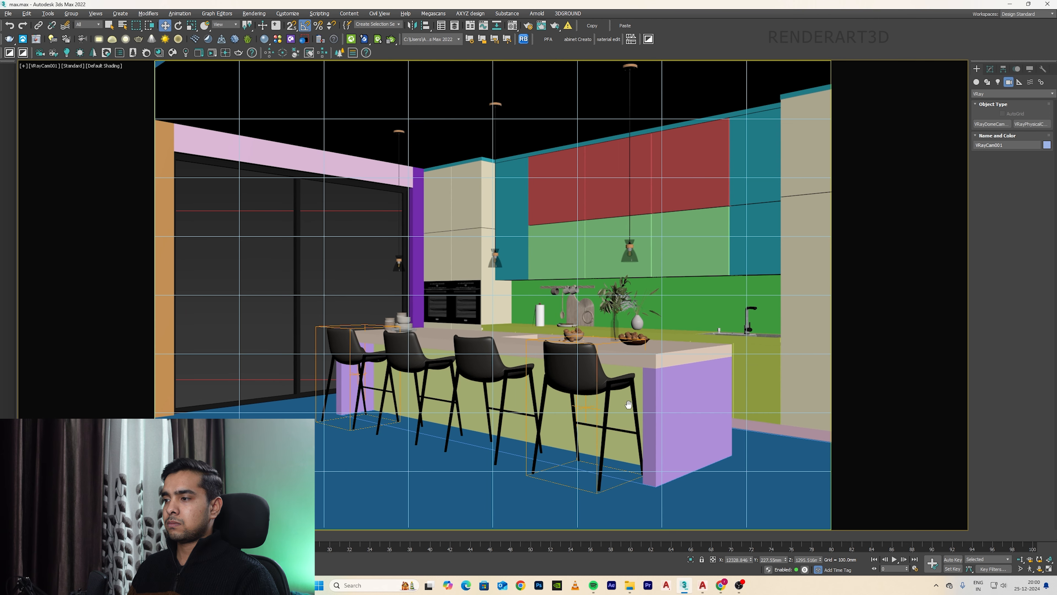
# Compare the adjusted camera view with the reference kitchen image in the AutoCAD drawing.
pyautogui.click(629, 404)
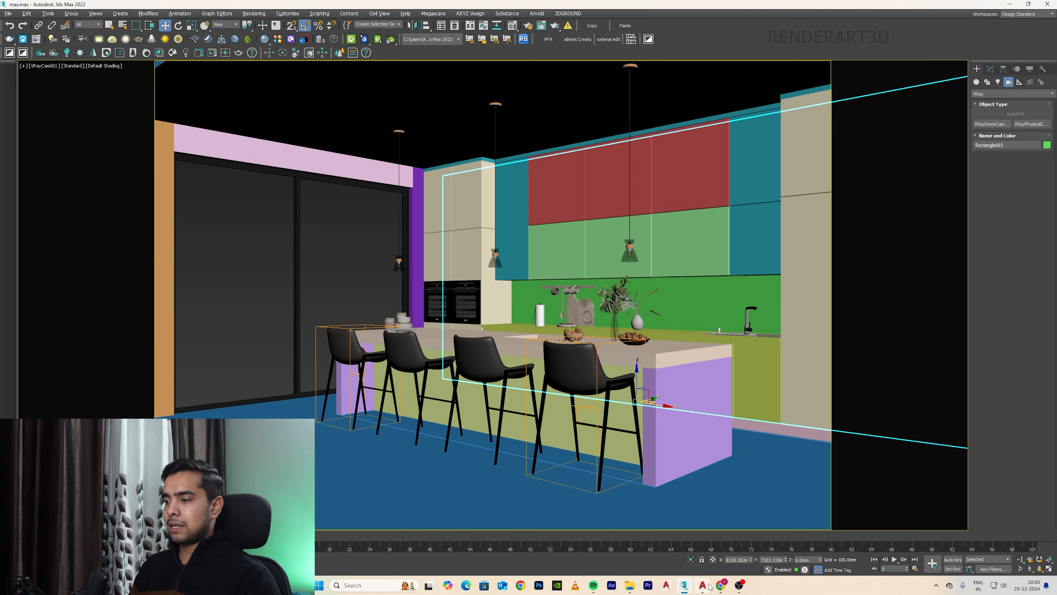
pyautogui.click(702, 585)
pyautogui.hotkey('alt', 'Tab')
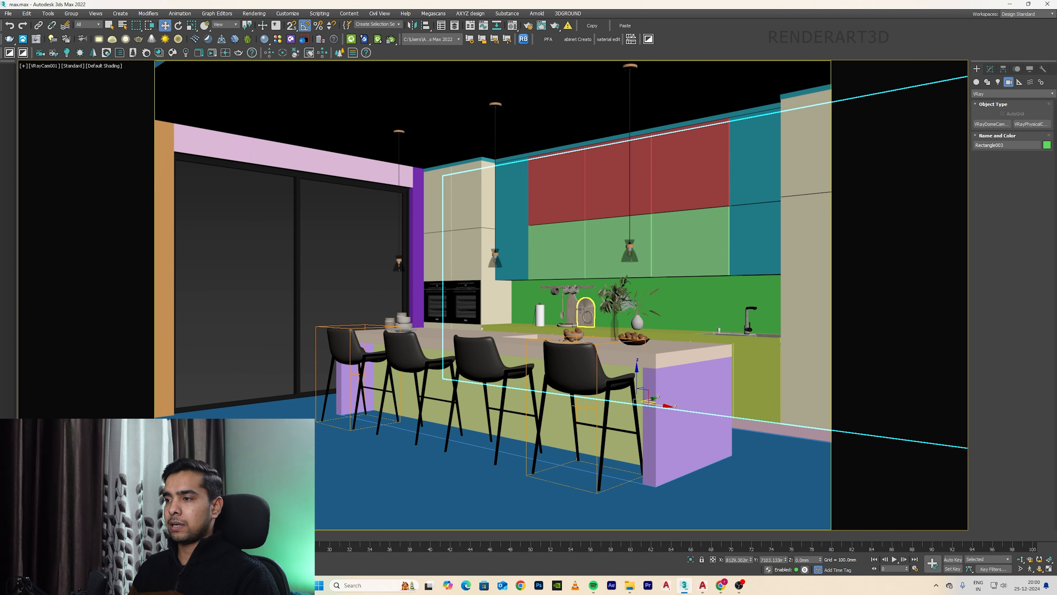
pyautogui.hotkey('alt', 'Tab')
pyautogui.hotkey('alt', 'Tab')
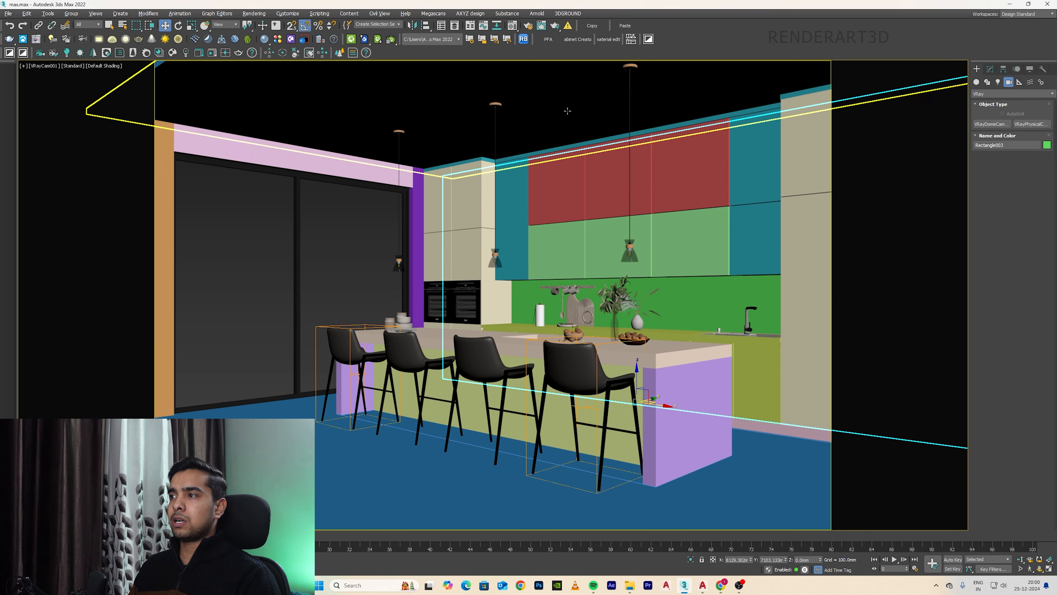
# Set the render output's image aspect to 1.1, toggle the aspect lock, and close the render setup.
pyautogui.press('F10')
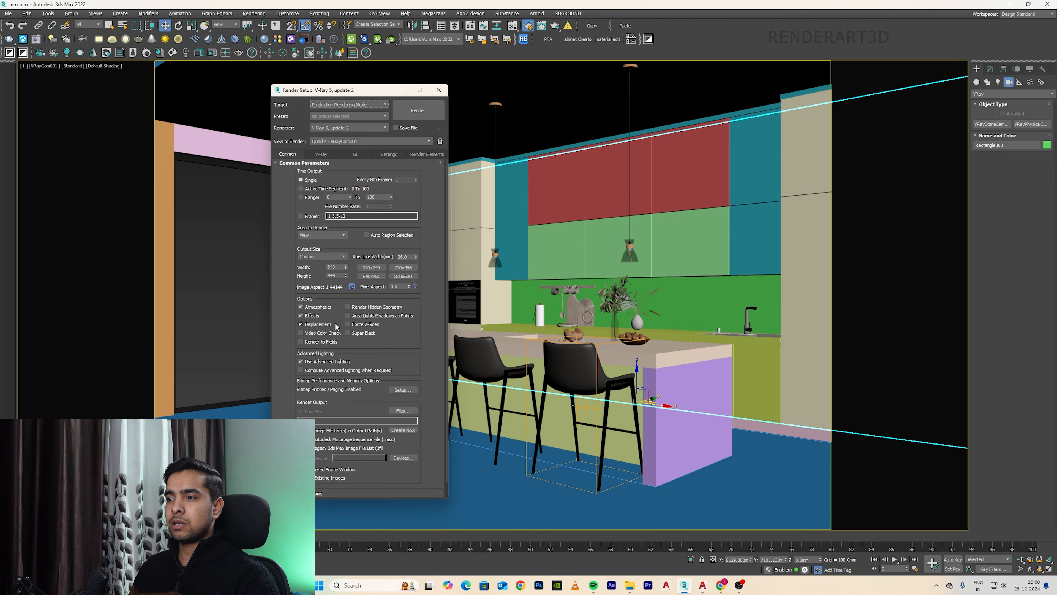
pyautogui.doubleClick(339, 285)
pyautogui.write('1')
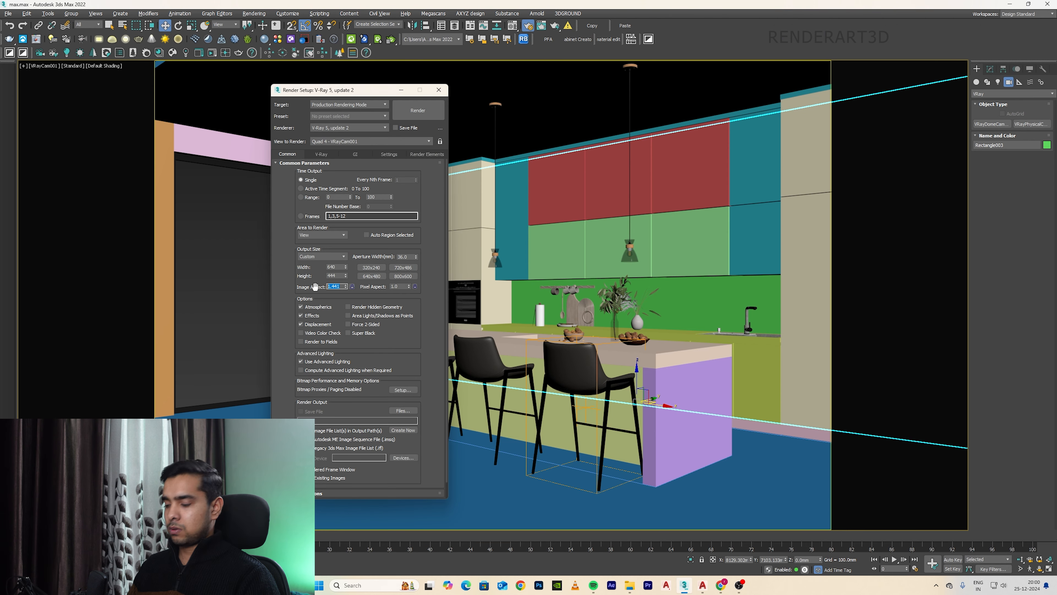
pyautogui.write('.1')
pyautogui.press('Return')
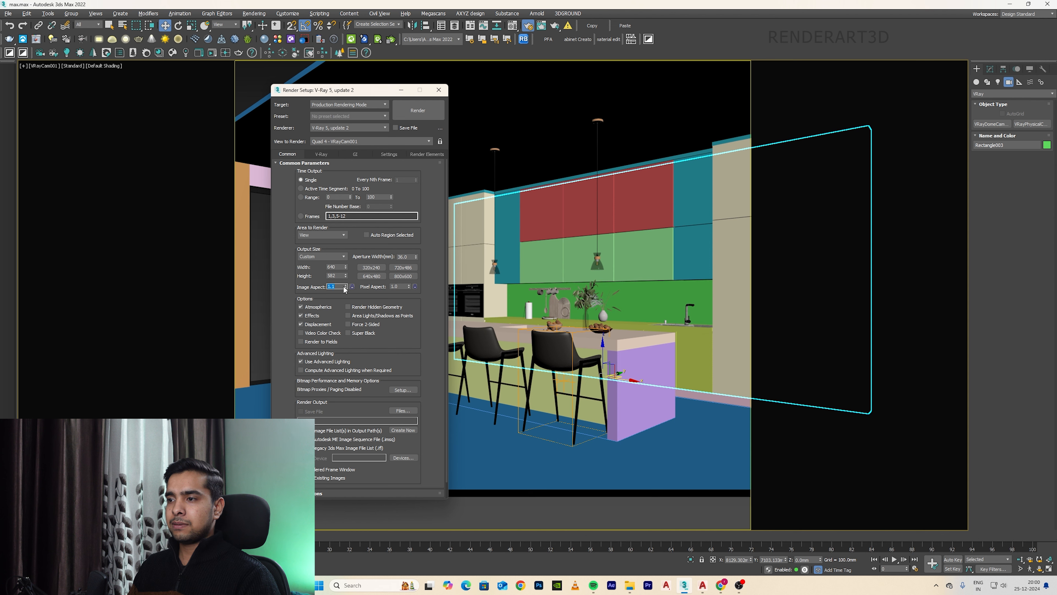
pyautogui.click(352, 288)
pyautogui.click(438, 90)
# Move the camera diagonally a little closer to the room corner in the top view.
pyautogui.click(586, 264)
pyautogui.press('t')
pyautogui.press('z')
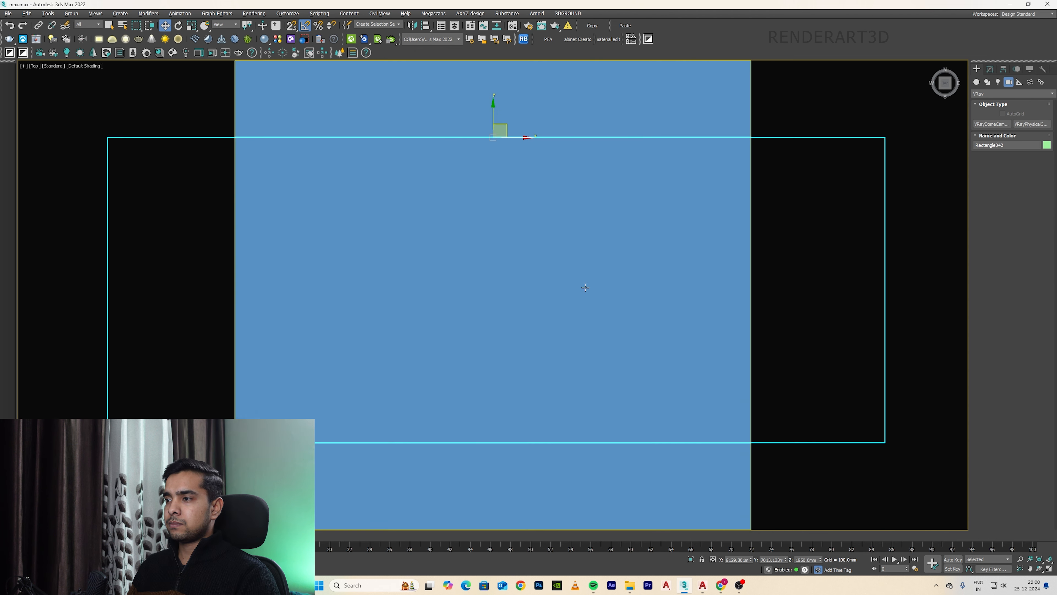
pyautogui.press('F3')
pyautogui.scroll(-7, 465, 264)
pyautogui.scroll(-3, 465, 267)
pyautogui.click(646, 443)
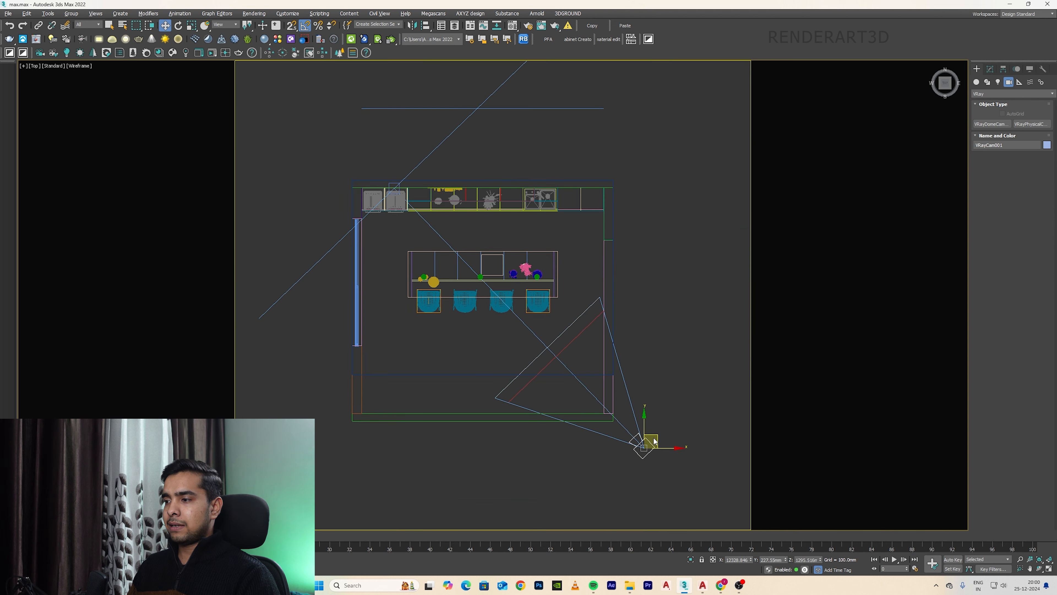
pyautogui.moveTo(655, 436); pyautogui.dragTo(644, 428)
pyautogui.press('F3')
pyautogui.press('F3')
# Set the camera's near clipping plane to about 2950 mm and look through the camera.
pyautogui.click(991, 69)
pyautogui.moveTo(1055, 206); pyautogui.dragTo(1049, 378)
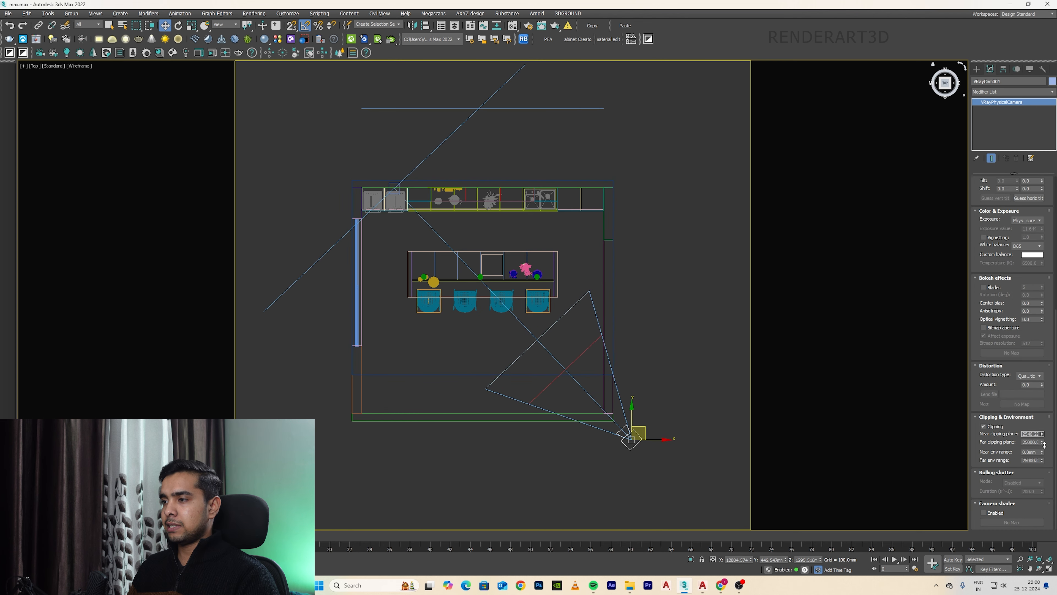
pyautogui.click(750, 363)
pyautogui.press('c')
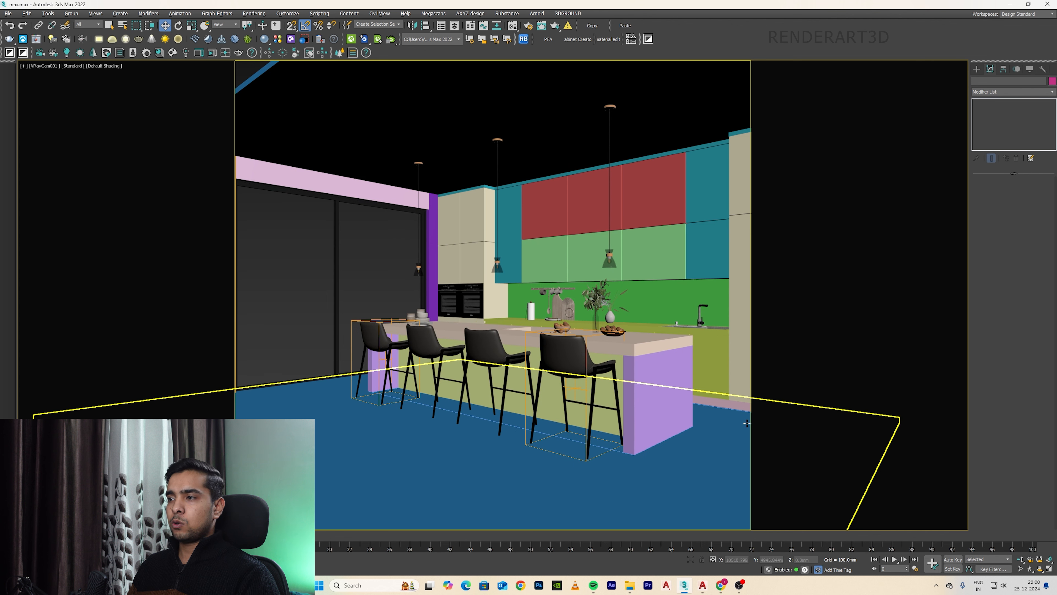
# Check the floor and bar stools in the camera view against the reference kitchen image in the AutoCAD drawing.
pyautogui.click(457, 465)
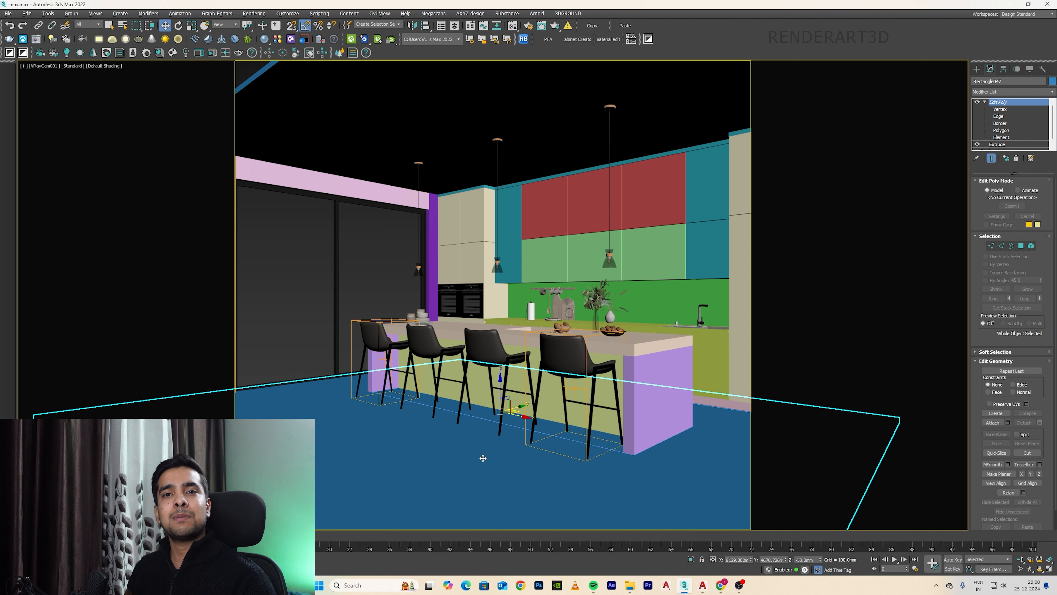
pyautogui.click(435, 385)
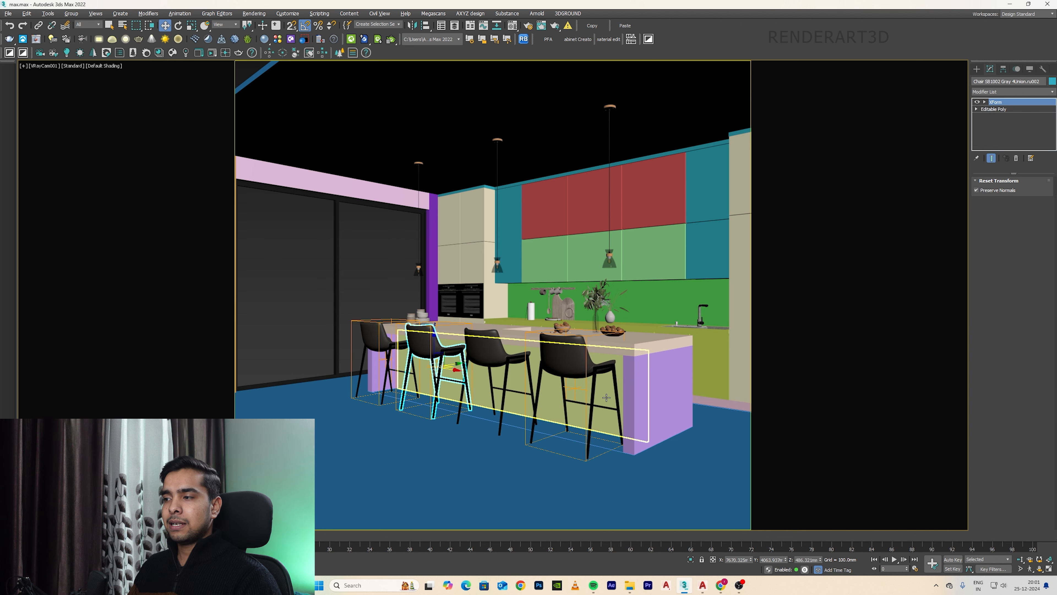
pyautogui.press('t')
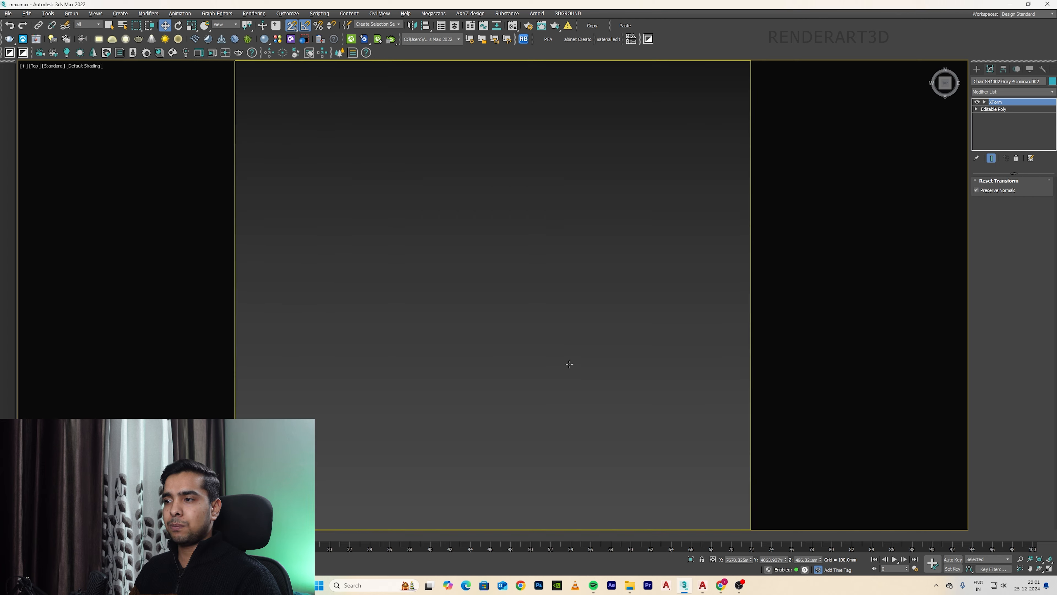
pyautogui.press('F3')
pyautogui.press('z')
pyautogui.scroll(-7, 533, 342)
pyautogui.press('c')
pyautogui.press('F3')
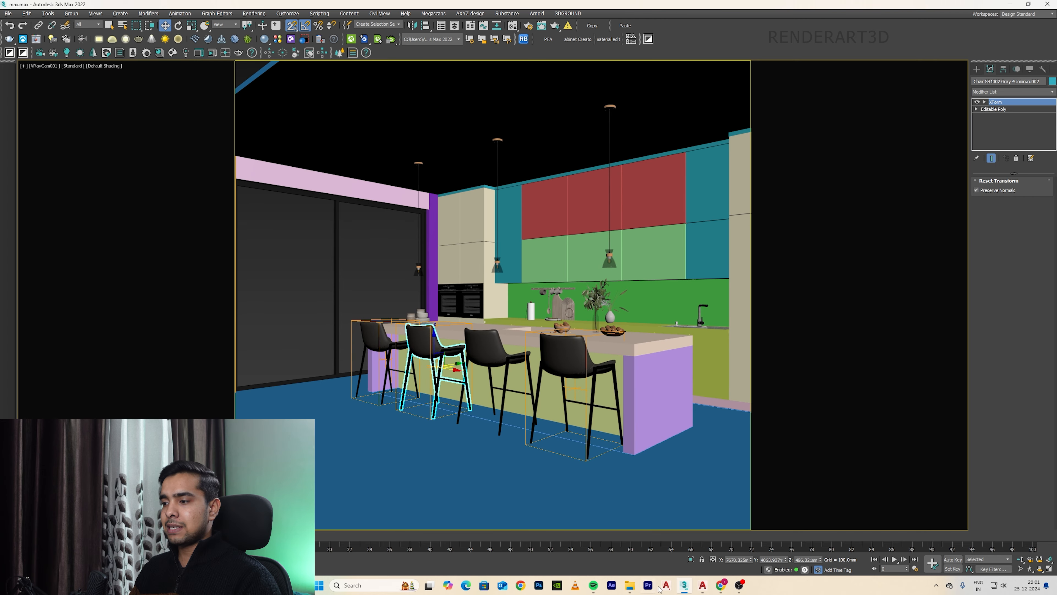
pyautogui.click(702, 588)
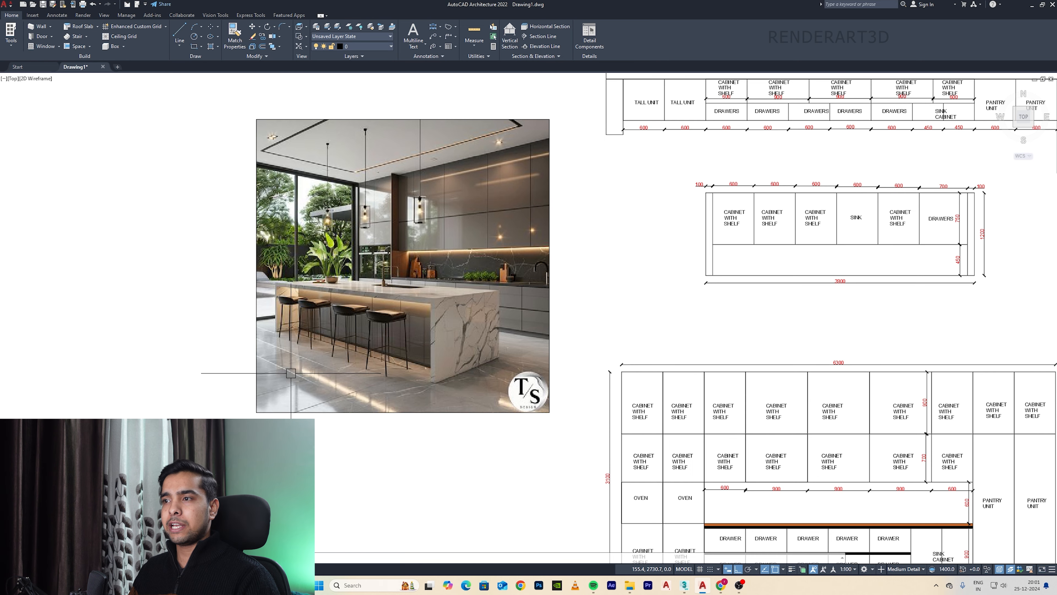
pyautogui.hotkey('alt', 'Tab')
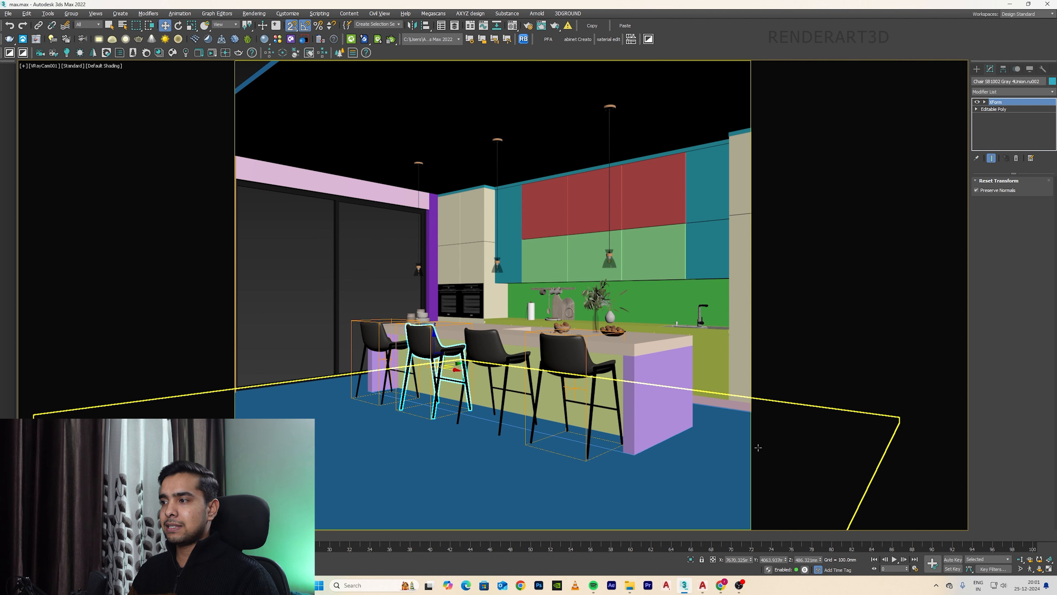
# Select the active view's camera and set its field of view to 50.
pyautogui.click(976, 69)
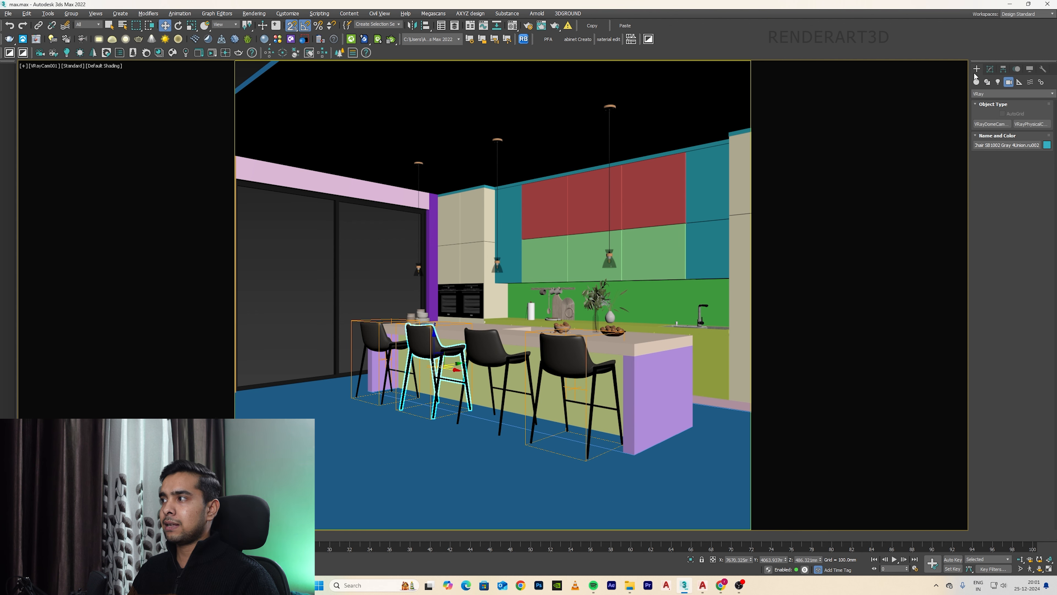
pyautogui.click(43, 65)
pyautogui.click(75, 225)
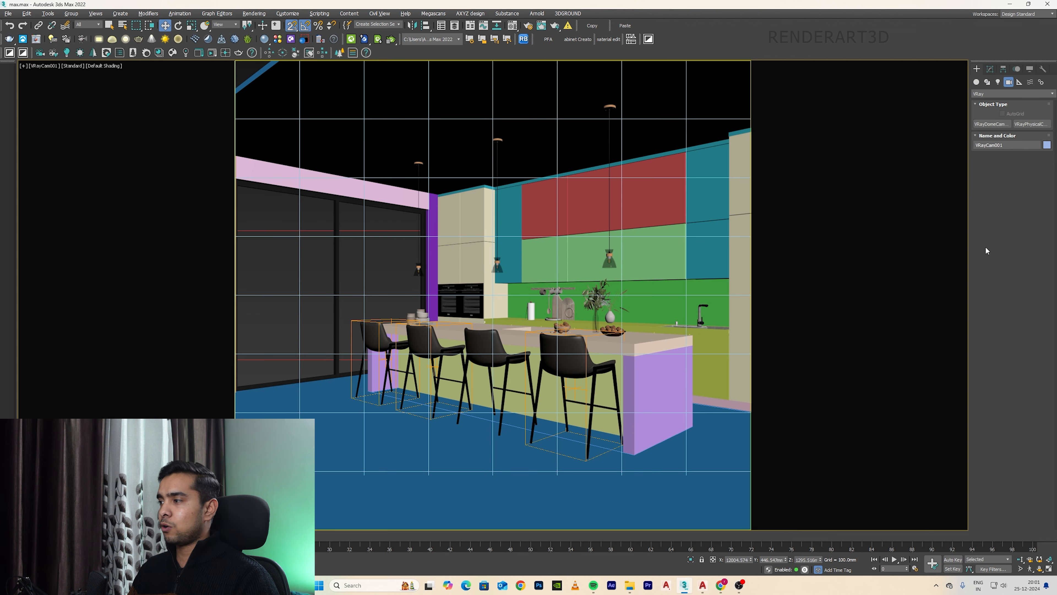
pyautogui.click(991, 70)
pyautogui.click(1042, 249)
pyautogui.click(1042, 249)
pyautogui.click(1042, 249)
pyautogui.click(1042, 249)
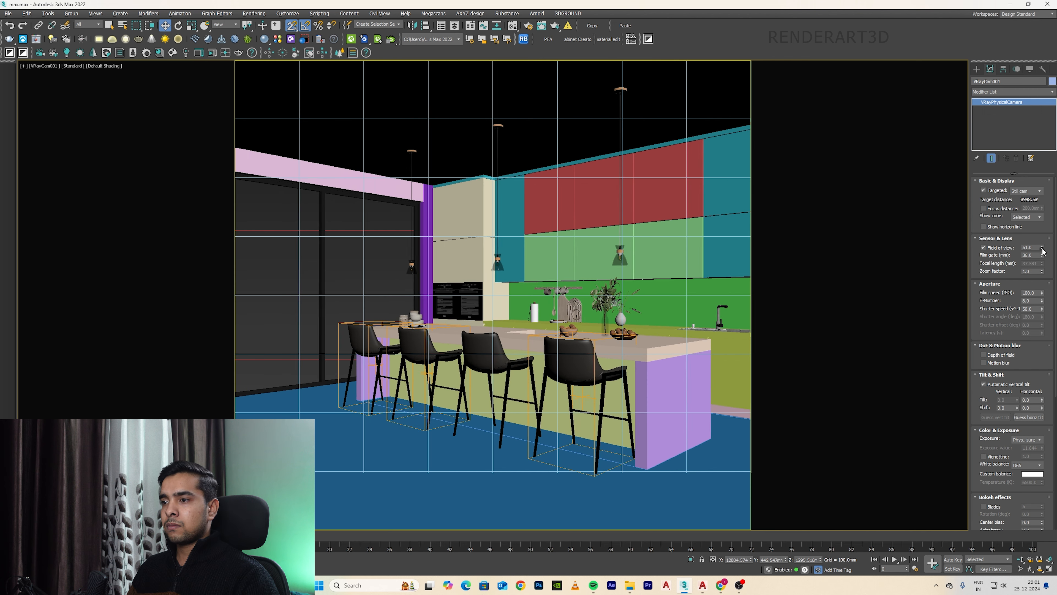
pyautogui.click(1042, 249)
pyautogui.click(1042, 250)
pyautogui.click(1042, 250)
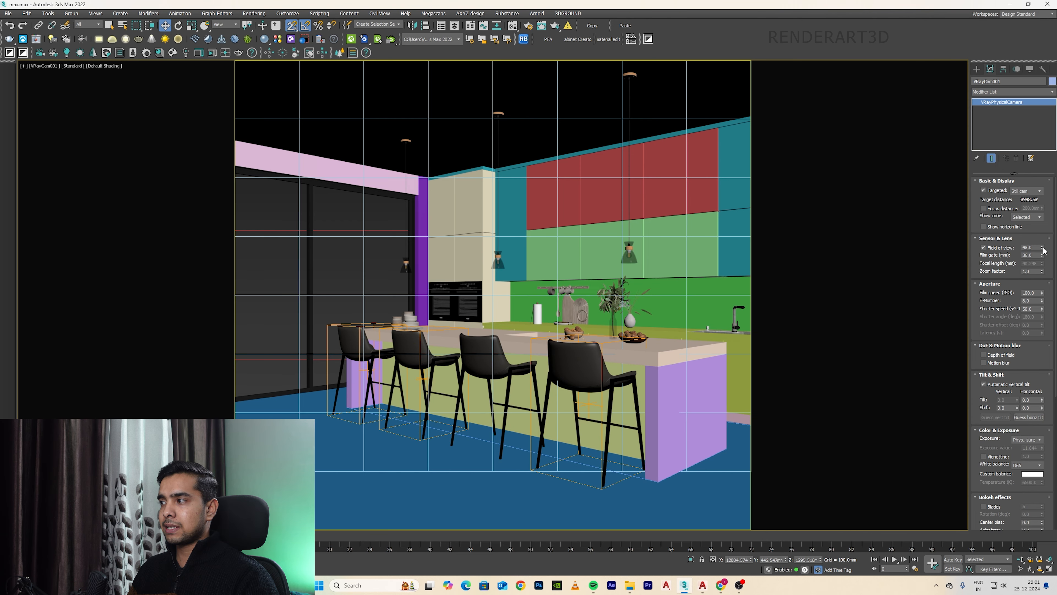
pyautogui.click(1042, 250)
pyautogui.click(1042, 250)
pyautogui.click(1042, 250)
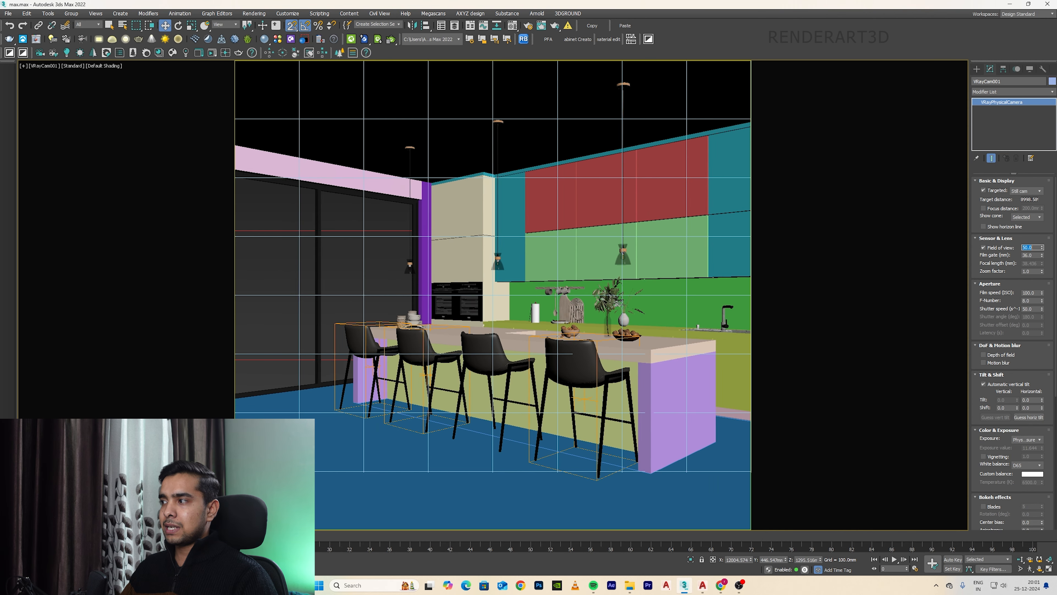
pyautogui.click(687, 320)
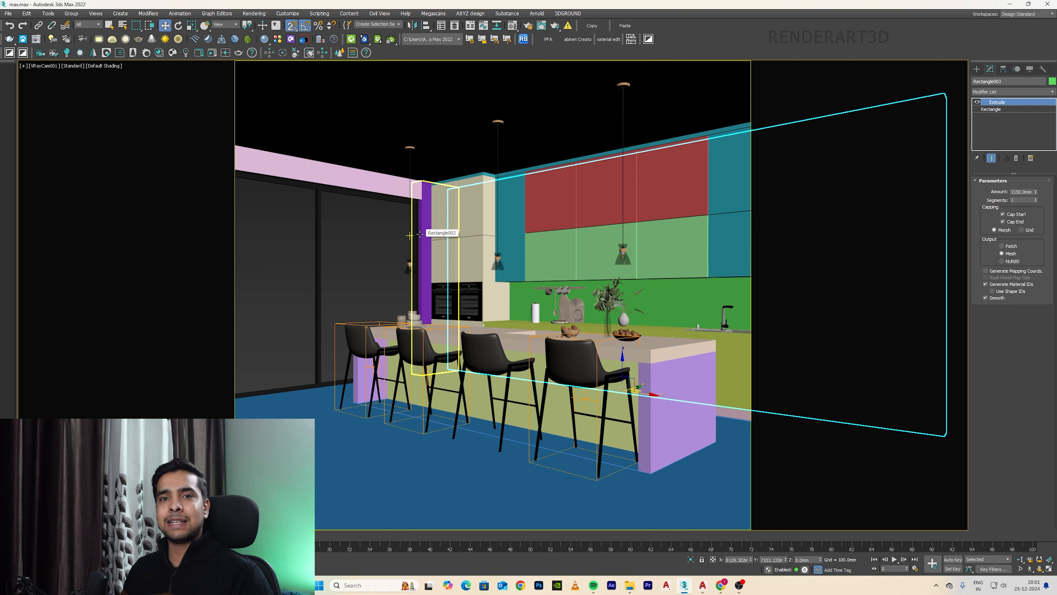
# Add Edit Poly to the ceiling slab and stretch its front vertices to the front wall to cover the enlarged room.
pyautogui.click(636, 439)
pyautogui.press('t')
pyautogui.press('z')
pyautogui.press('F3')
pyautogui.scroll(-8, 521, 326)
pyautogui.press('F3')
pyautogui.click(703, 334)
pyautogui.scroll(-3, 628, 310)
pyautogui.click(628, 309)
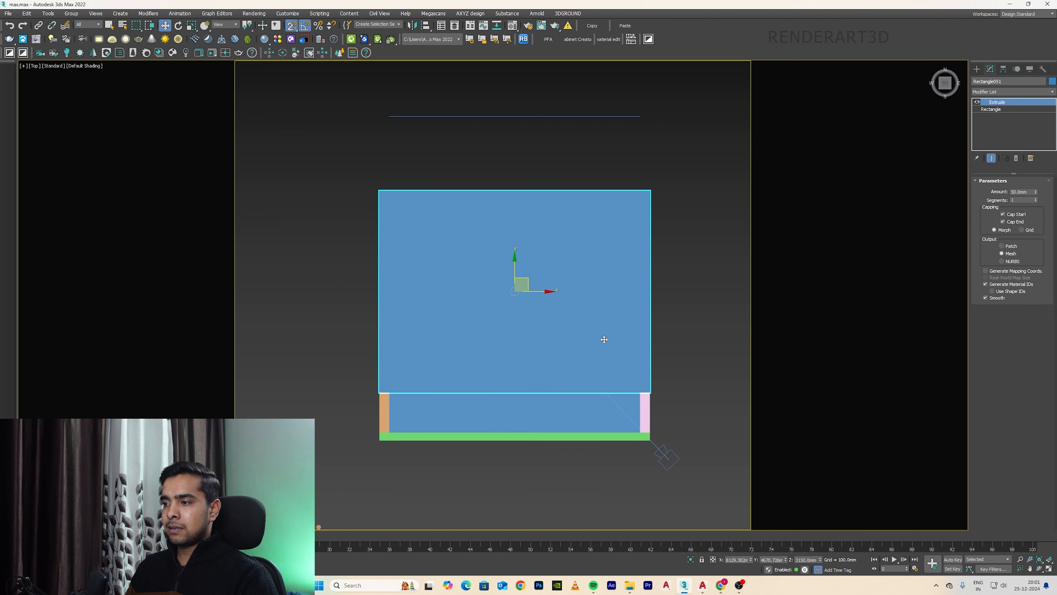
pyautogui.click(1012, 92)
pyautogui.click(986, 102)
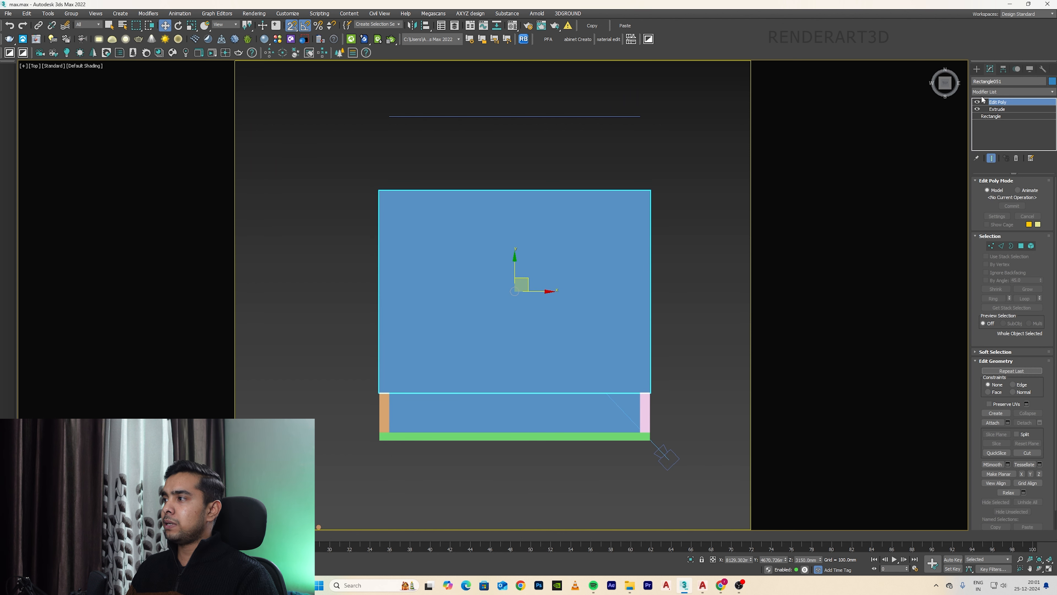
pyautogui.click(1000, 109)
pyautogui.moveTo(615, 410); pyautogui.dragTo(373, 402)
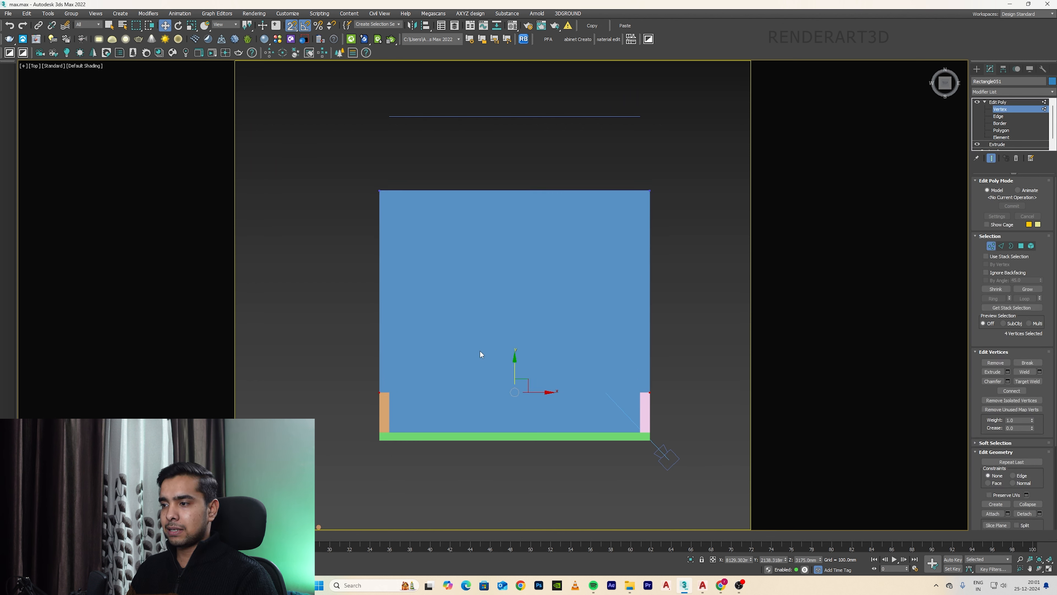
pyautogui.keyDown('alt'); pyautogui.moveTo(482, 399); pyautogui.dragTo(554, 318, button='middle'); pyautogui.keyUp('alt')
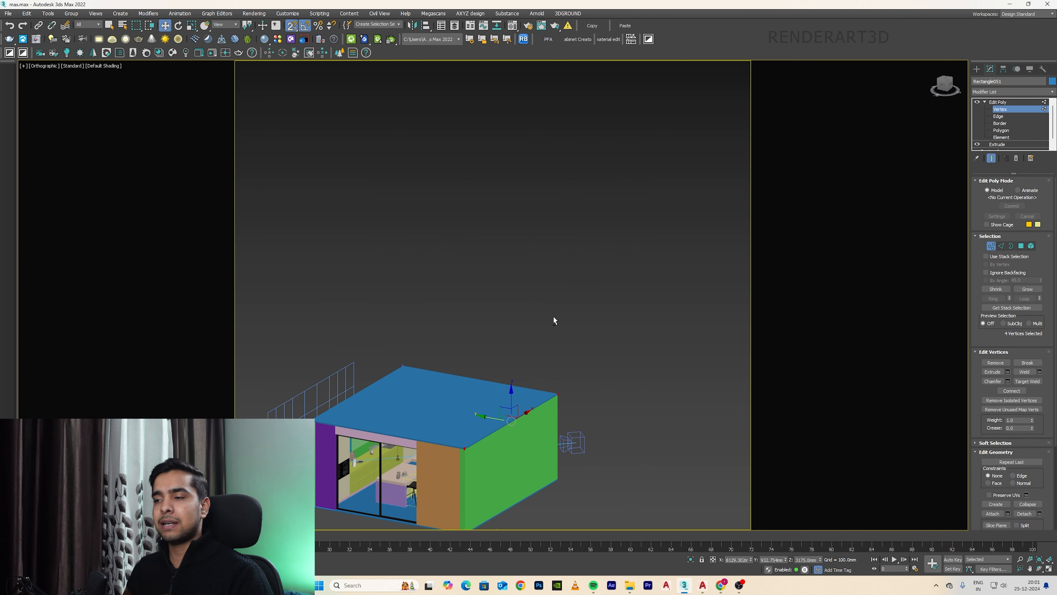
pyautogui.press('c')
# Isolate the paper towel holder with the worktop and raise it slightly so its base rests on the worktop surface.
pyautogui.click(528, 305)
pyautogui.click(535, 312)
pyautogui.press('f')
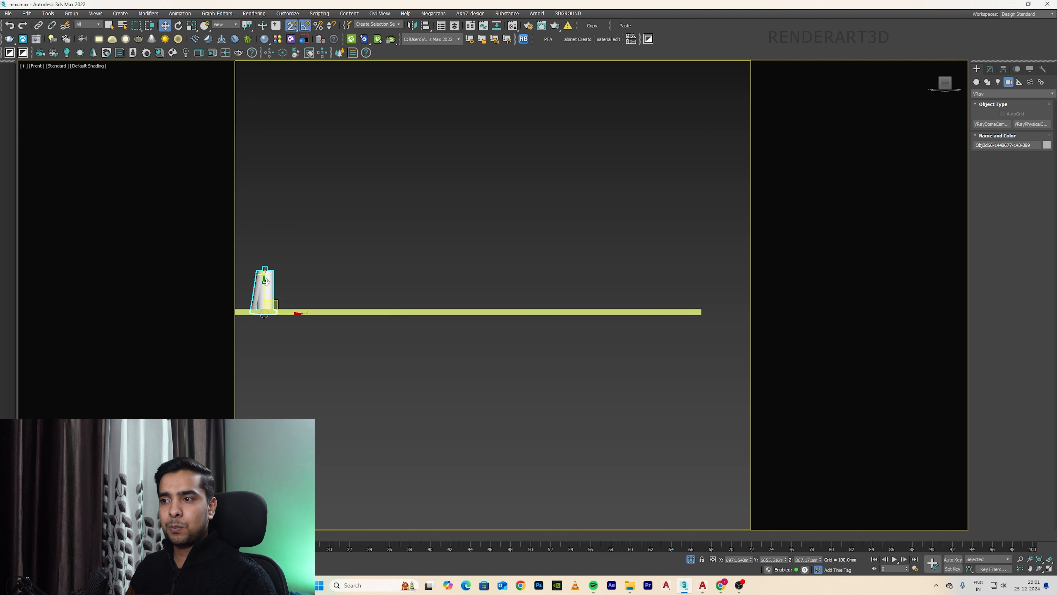
pyautogui.moveTo(264, 280); pyautogui.dragTo(274, 246)
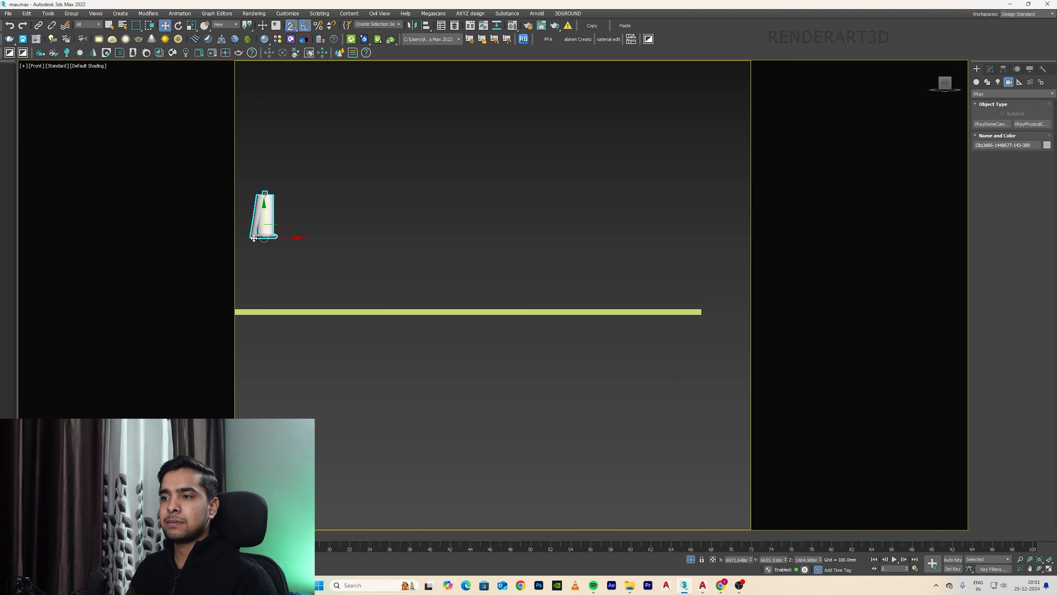
pyautogui.moveTo(254, 236); pyautogui.dragTo(682, 297)
pyautogui.click(682, 297)
pyautogui.click(254, 285)
pyautogui.press('z')
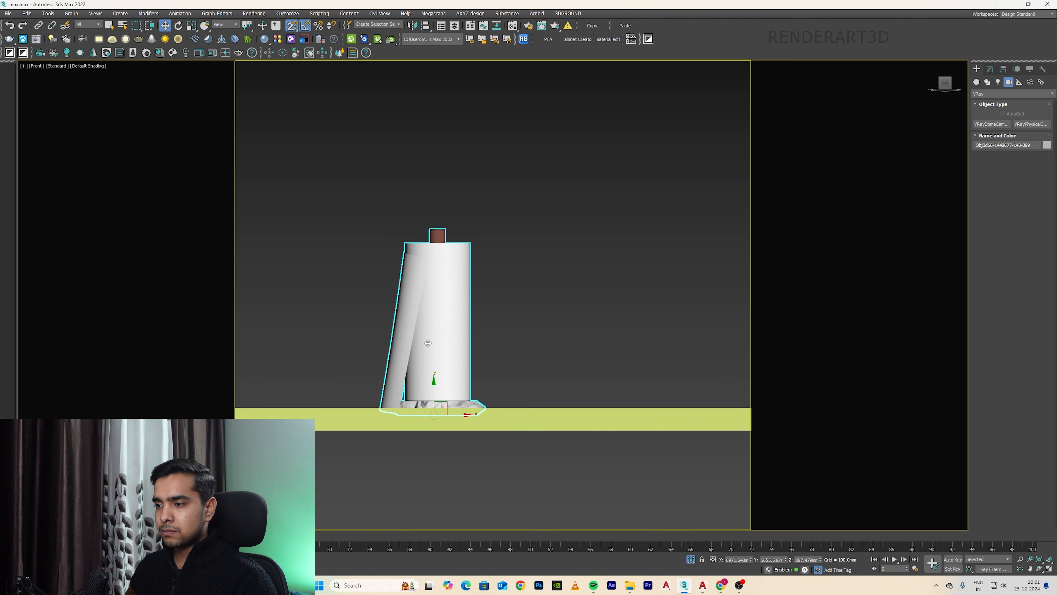
pyautogui.moveTo(430, 397); pyautogui.dragTo(431, 395)
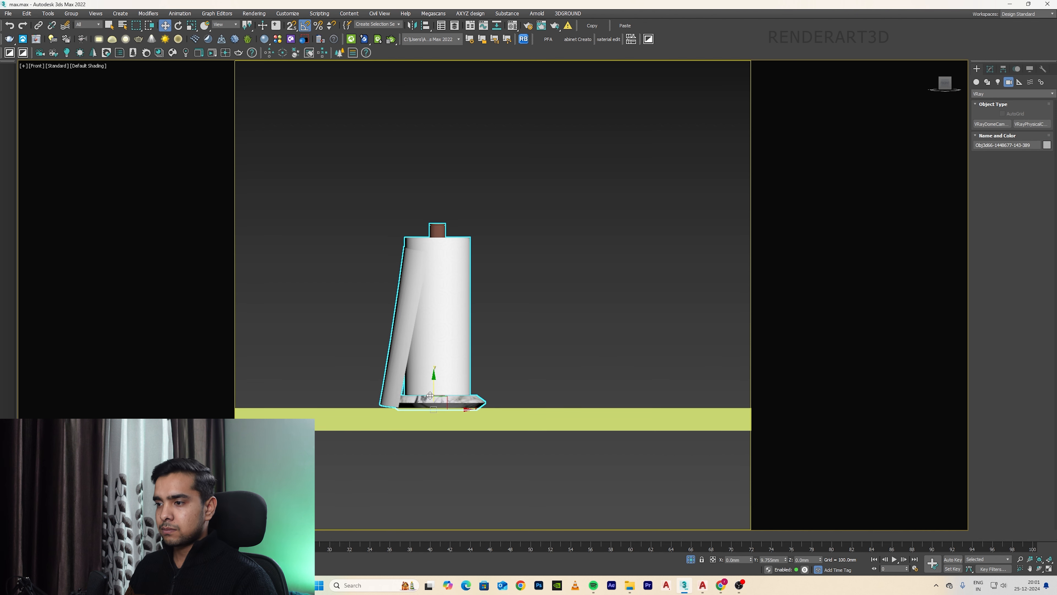
pyautogui.scroll(-3, 456, 359)
pyautogui.press('c')
pyautogui.hotkey('alt', 'q')
# Isolate the flower vase with the back worktop and lower it slightly so its base rests on the surface.
pyautogui.click(631, 293)
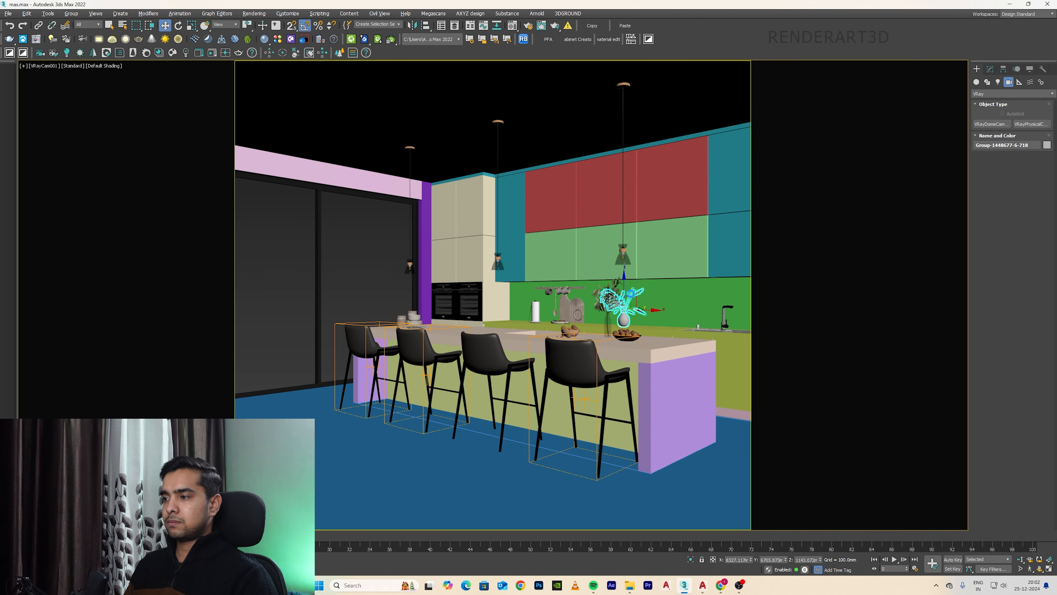
pyautogui.keyDown('ctrl'); pyautogui.click(649, 329); pyautogui.keyUp('ctrl')
pyautogui.press('f')
pyautogui.hotkey('alt', 'q')
pyautogui.press('z')
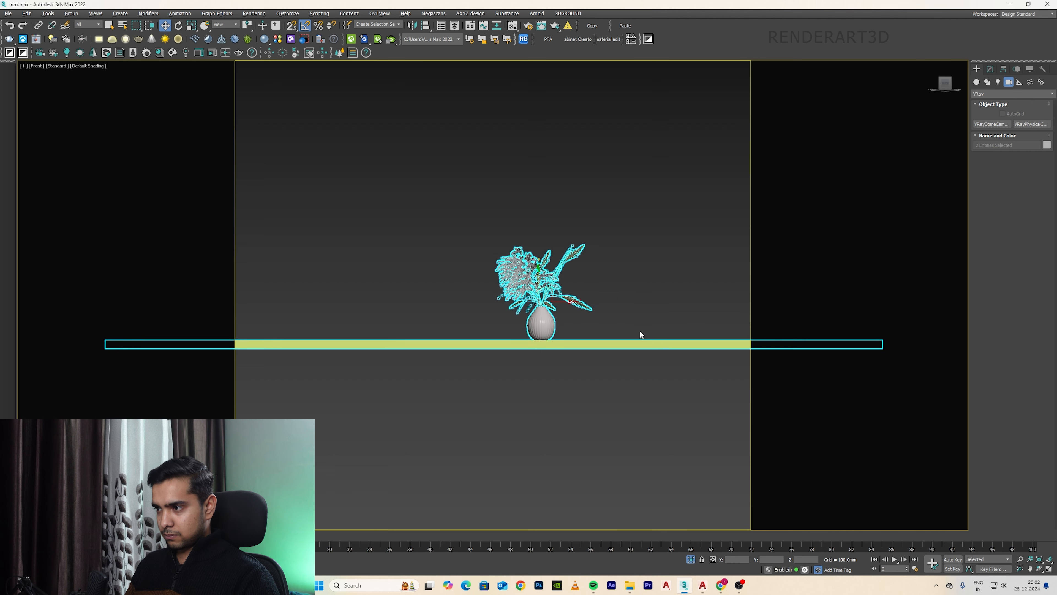
pyautogui.click(538, 318)
pyautogui.scroll(-4, 536, 288)
pyautogui.moveTo(538, 278); pyautogui.dragTo(706, 304)
pyautogui.press('c')
pyautogui.hotkey('alt', 'q')
pyautogui.press('F3')
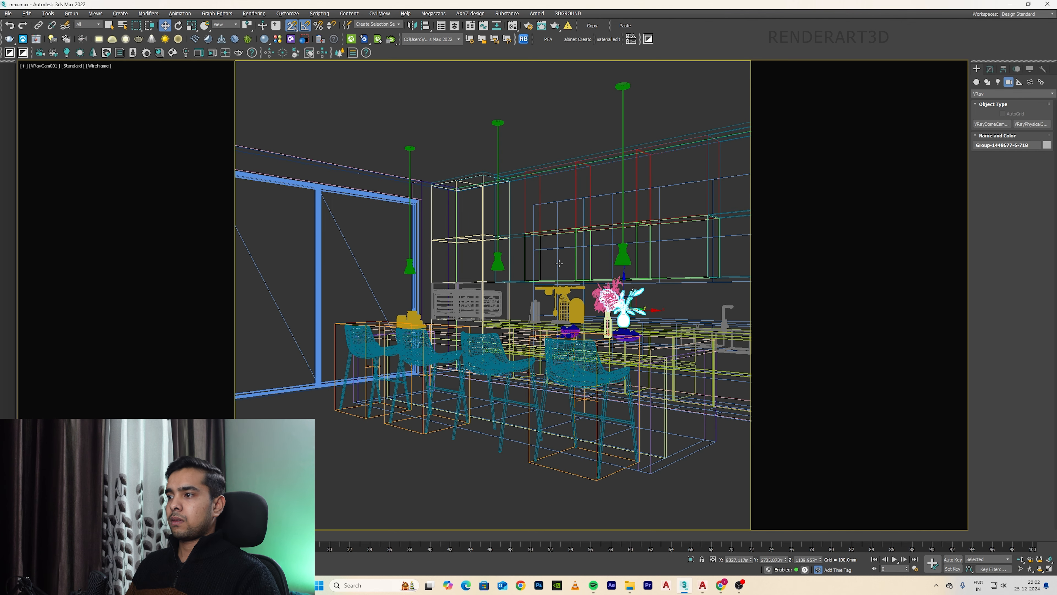
pyautogui.press('F3')
# Open the Chaos Cosmos browser, browse the Stone materials and open the Marble Black 01 150cm asset.
pyautogui.click(559, 263)
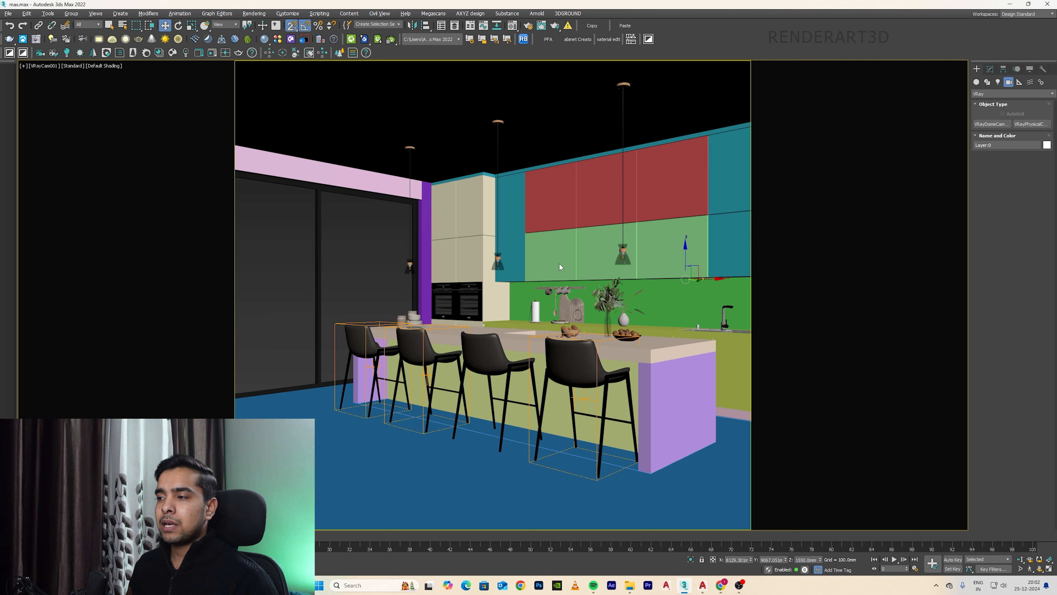
pyautogui.click(492, 193)
pyautogui.click(485, 187)
pyautogui.click(338, 53)
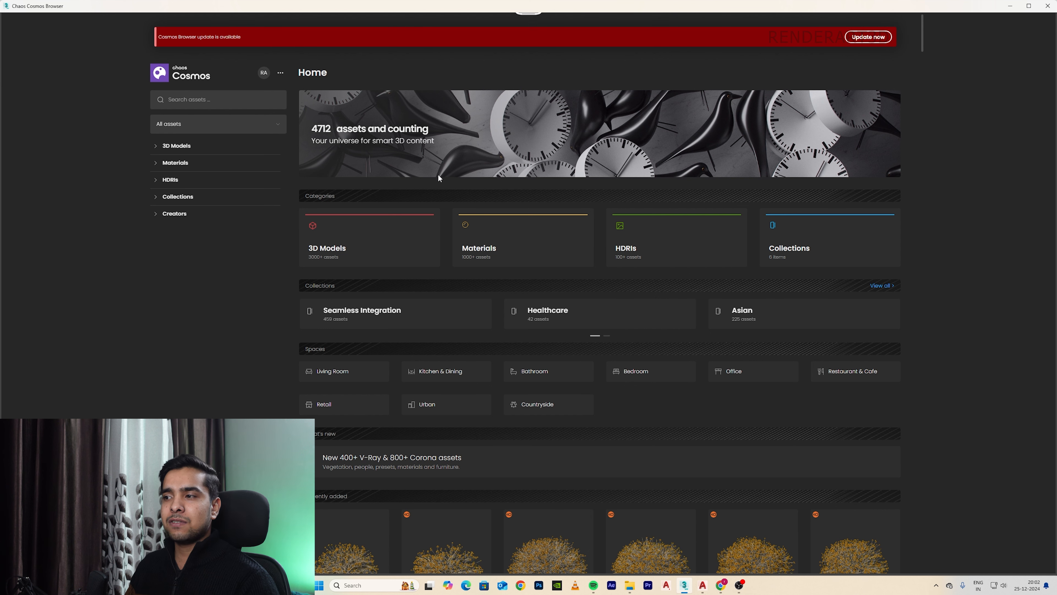
pyautogui.click(183, 147)
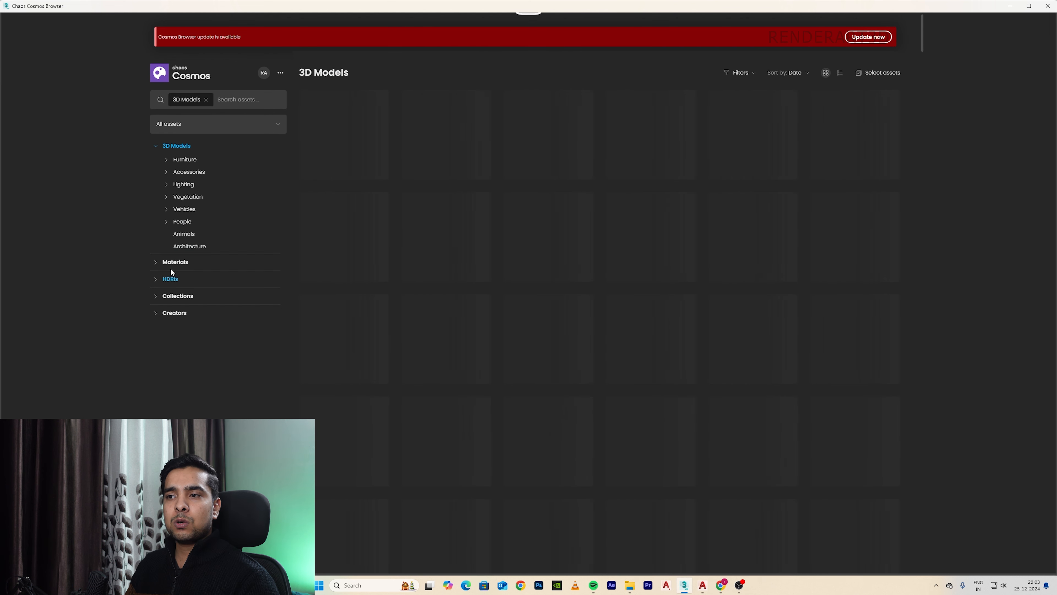
pyautogui.click(229, 266)
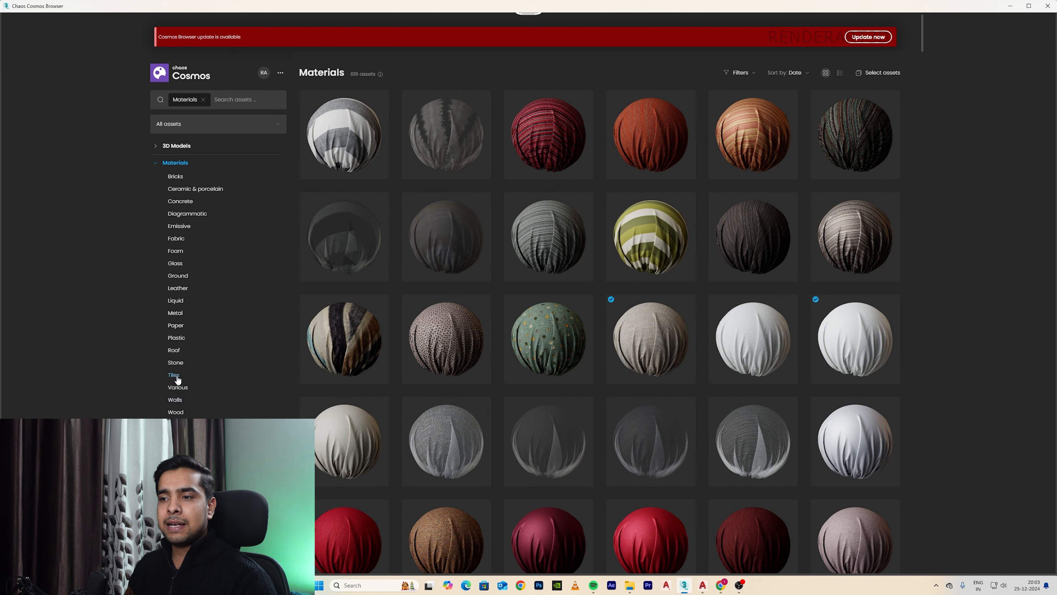
pyautogui.click(175, 363)
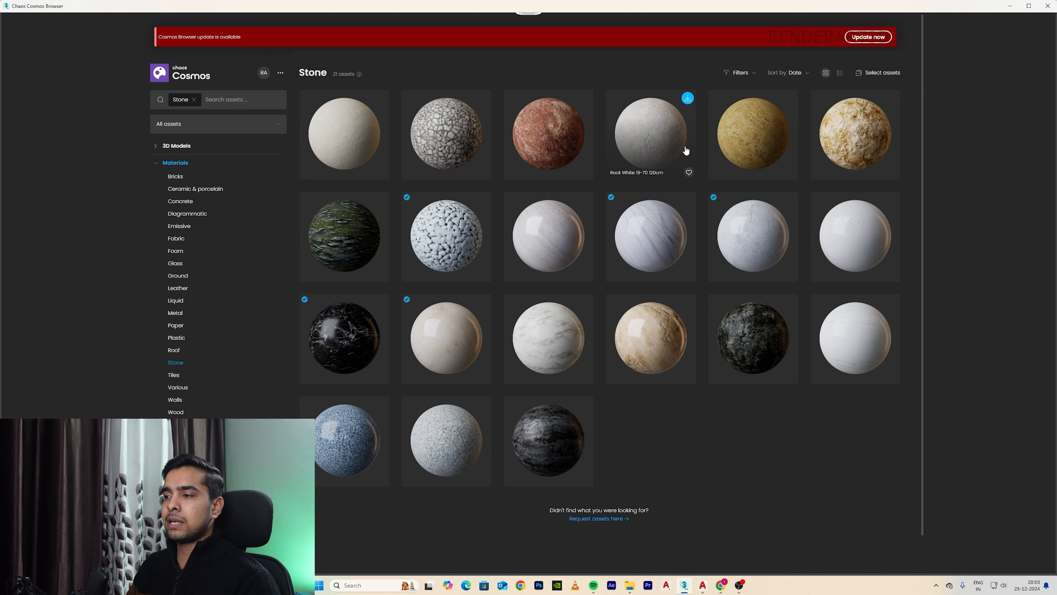
pyautogui.click(345, 337)
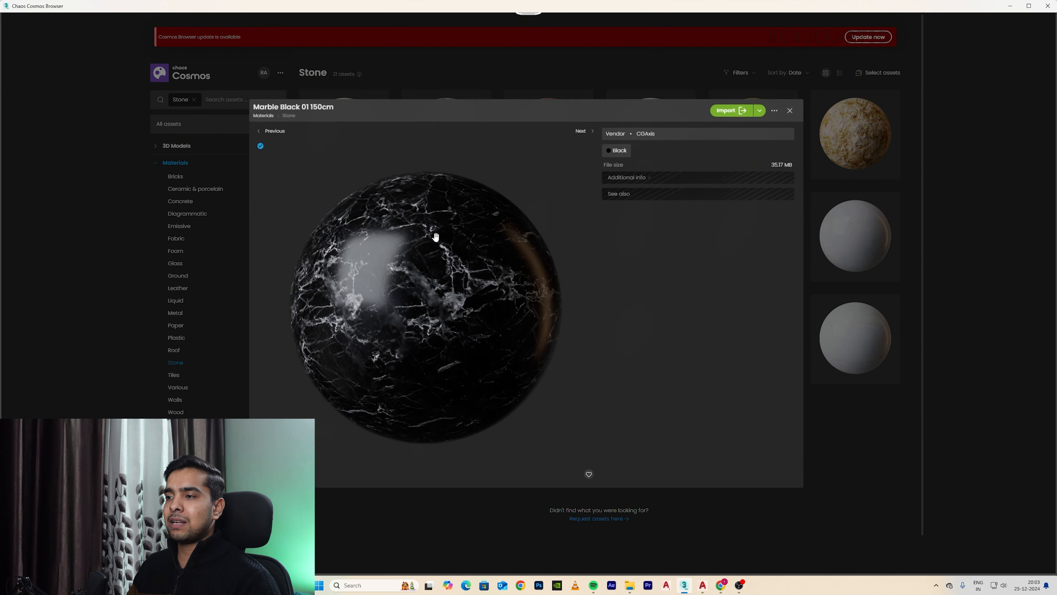
# Move the Cosmos window aside, isolate the back worktop in the Top view and check the backsplash in the AutoCAD reference image.
pyautogui.moveTo(948, 11); pyautogui.dragTo(599, 386)
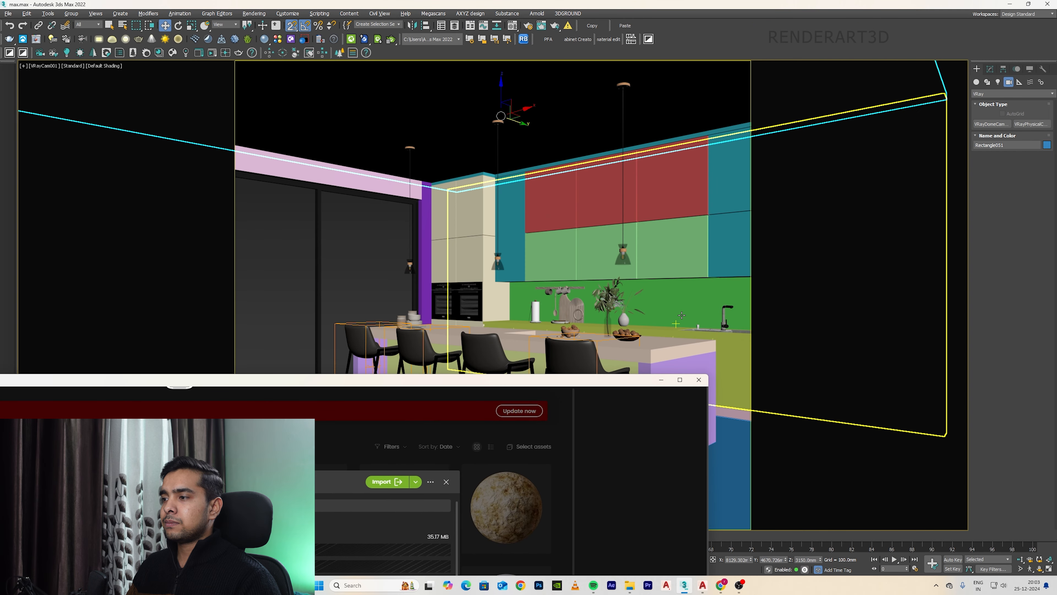
pyautogui.keyDown('ctrl'); pyautogui.click(659, 327); pyautogui.keyUp('ctrl')
pyautogui.keyDown('ctrl'); pyautogui.click(676, 309); pyautogui.keyUp('ctrl')
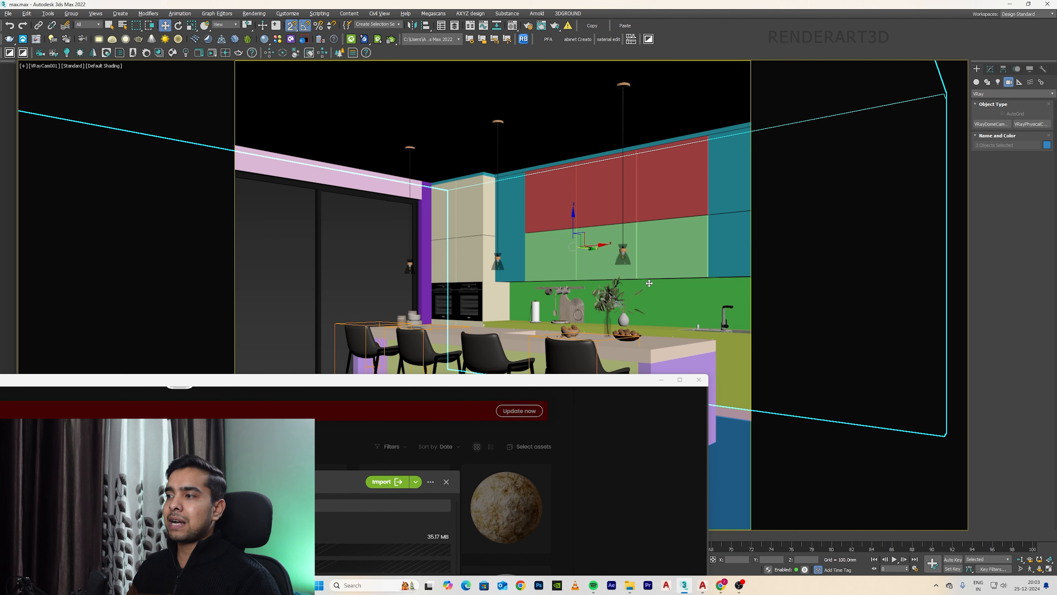
pyautogui.hotkey('alt', 'q')
pyautogui.click(622, 249)
pyautogui.click(589, 329)
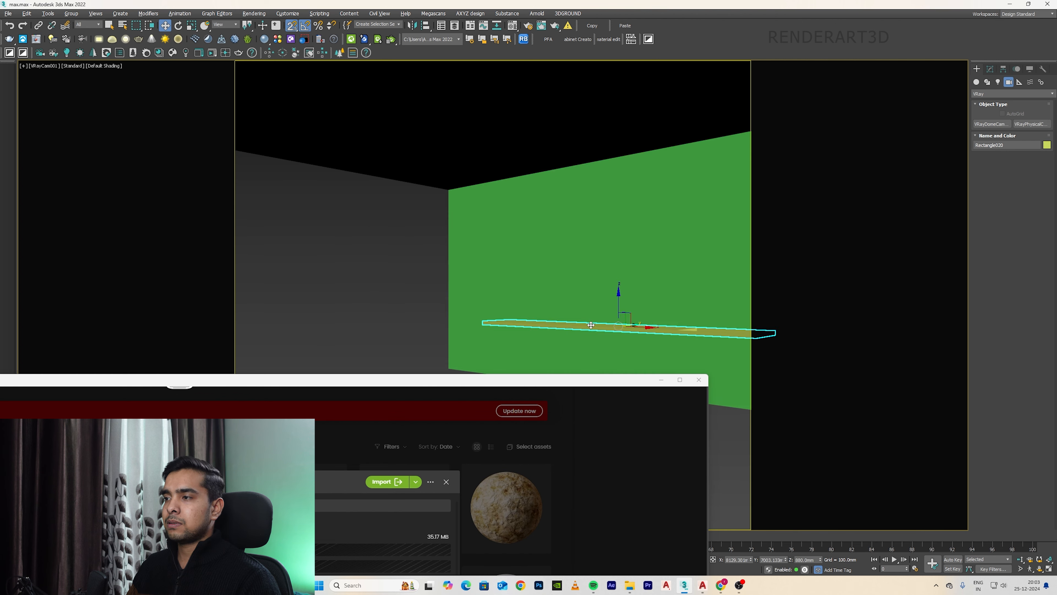
pyautogui.press('t')
pyautogui.scroll(-4, 589, 250)
pyautogui.click(569, 195)
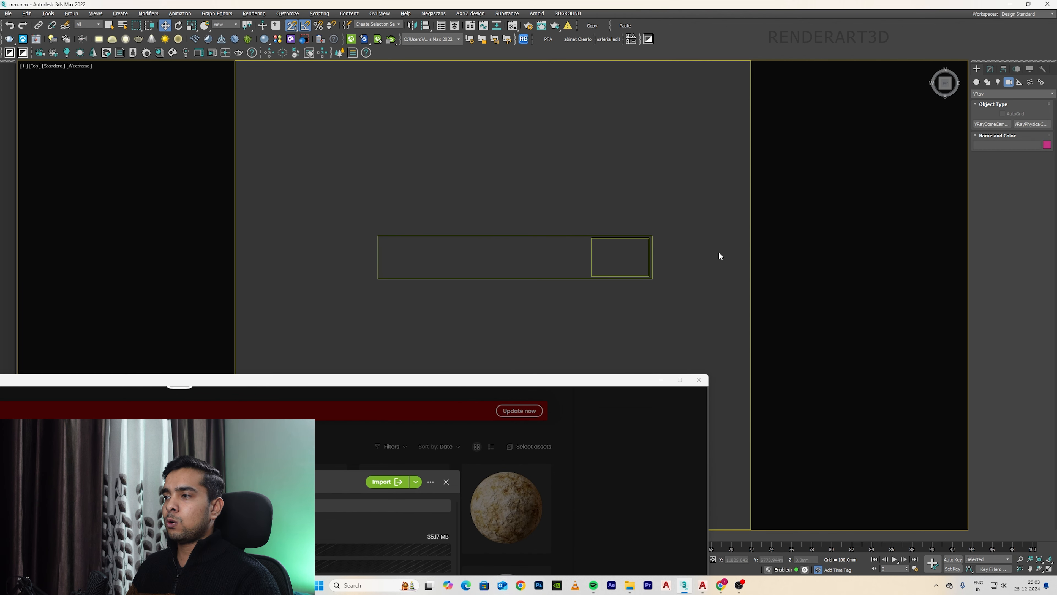
pyautogui.click(703, 585)
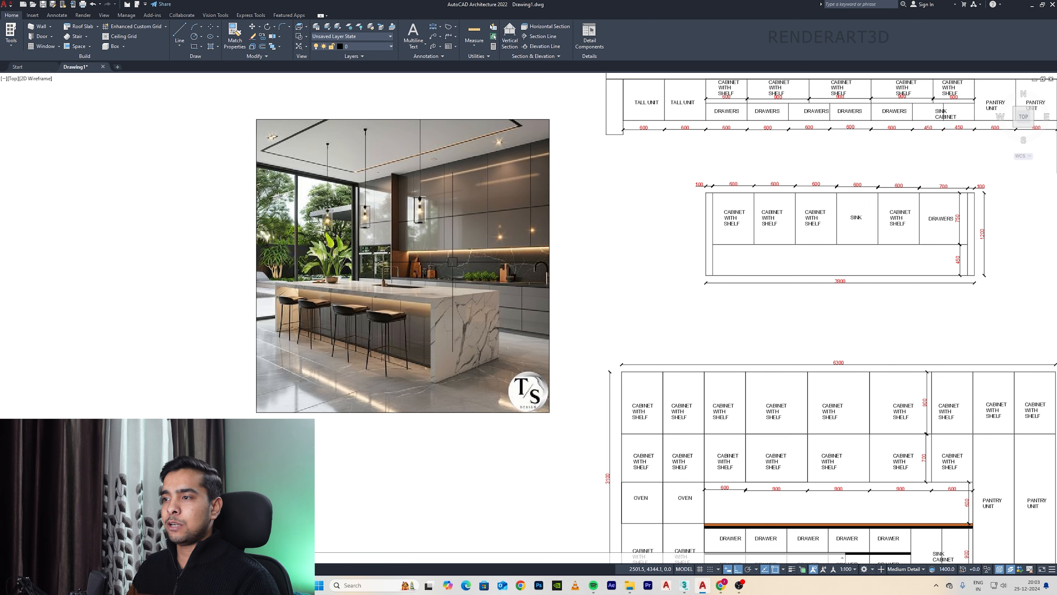
pyautogui.hotkey('alt', 'Tab')
# Draw a straight spline line along the full rear edge of the worktop and enter its Spline sub-object level.
pyautogui.click(987, 82)
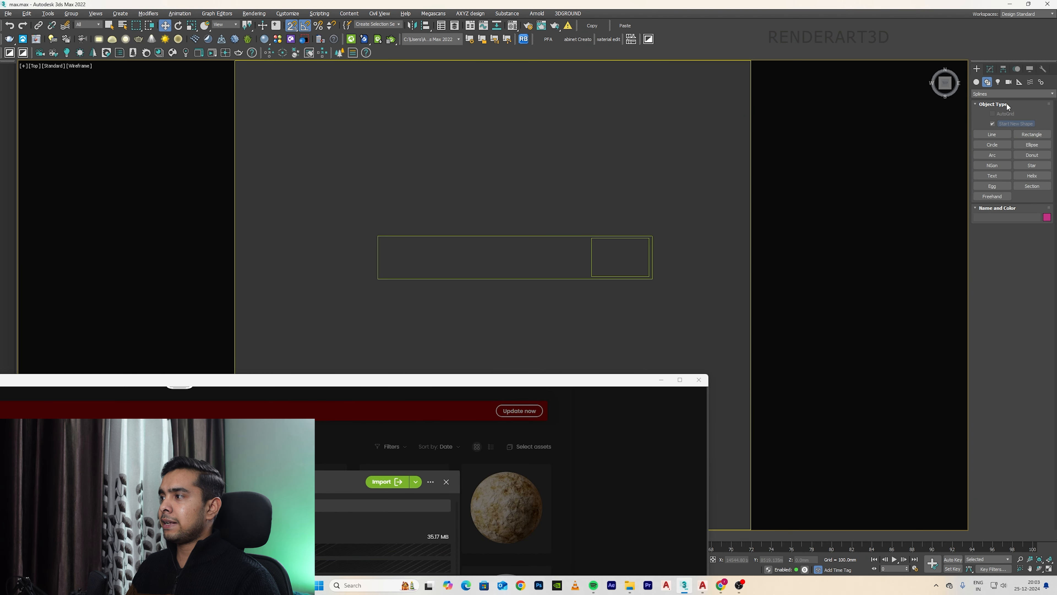
pyautogui.click(1032, 134)
pyautogui.click(992, 134)
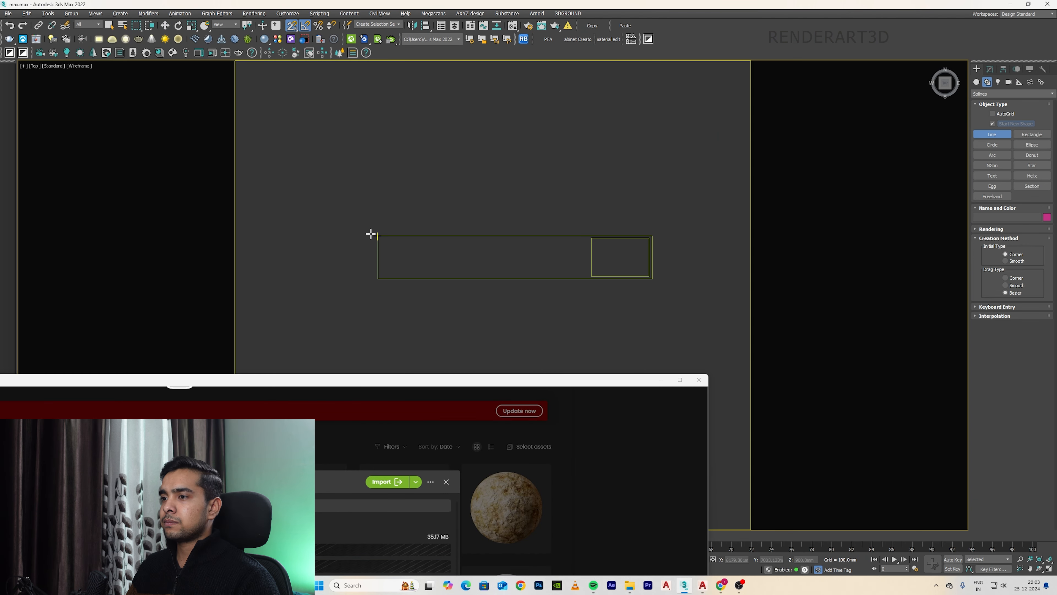
pyautogui.click(377, 236)
pyautogui.click(653, 234)
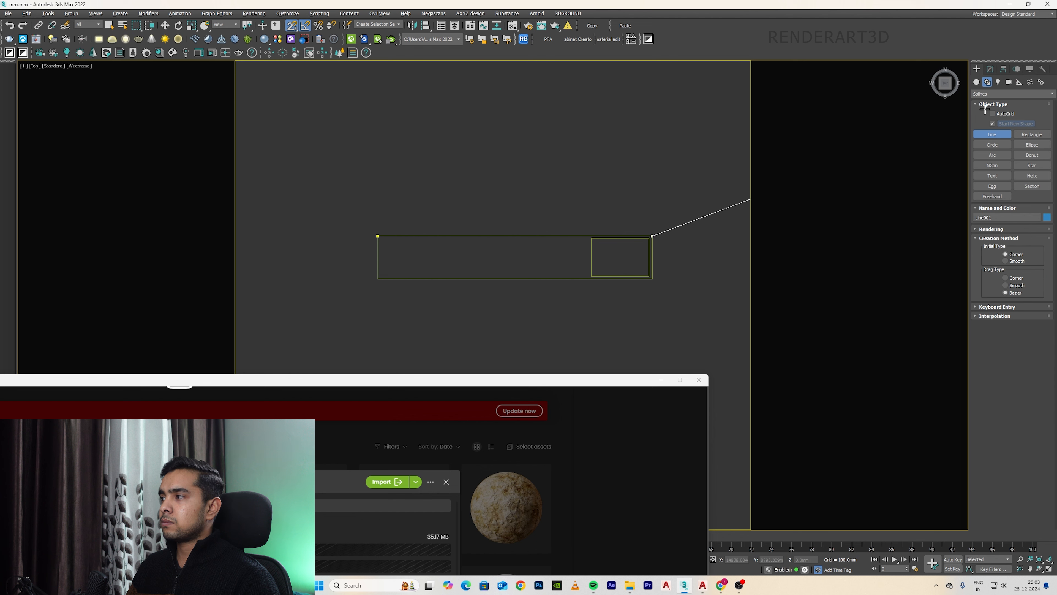
pyautogui.rightClick(660, 169)
pyautogui.click(993, 69)
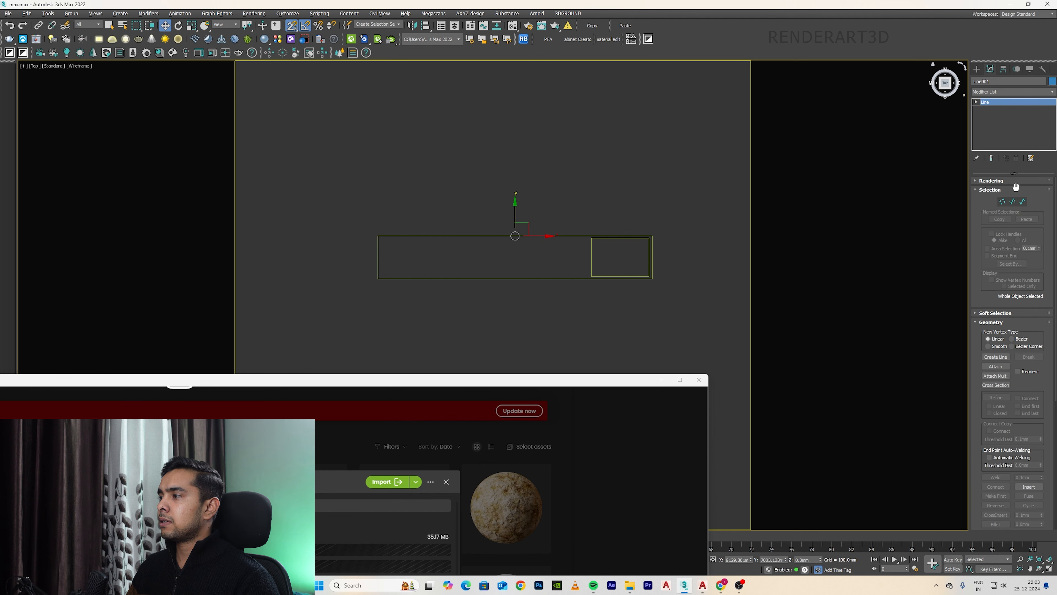
pyautogui.click(1023, 201)
pyautogui.moveTo(1056, 246); pyautogui.dragTo(1056, 399)
# Try outlining the rear-edge spline by 5 mm.
pyautogui.click(993, 335)
pyautogui.scroll(8, 661, 241)
pyautogui.scroll(3, 699, 228)
pyautogui.write('5')
pyautogui.press('Return')
pyautogui.scroll(-5, 603, 275)
pyautogui.click(623, 268)
pyautogui.hotkey('ctrl', 'z')
# Outline the rear-edge spline by -5 mm and extrude it 600 mm to form the backsplash panel.
pyautogui.moveTo(1031, 335); pyautogui.dragTo(987, 335)
pyautogui.write('-')
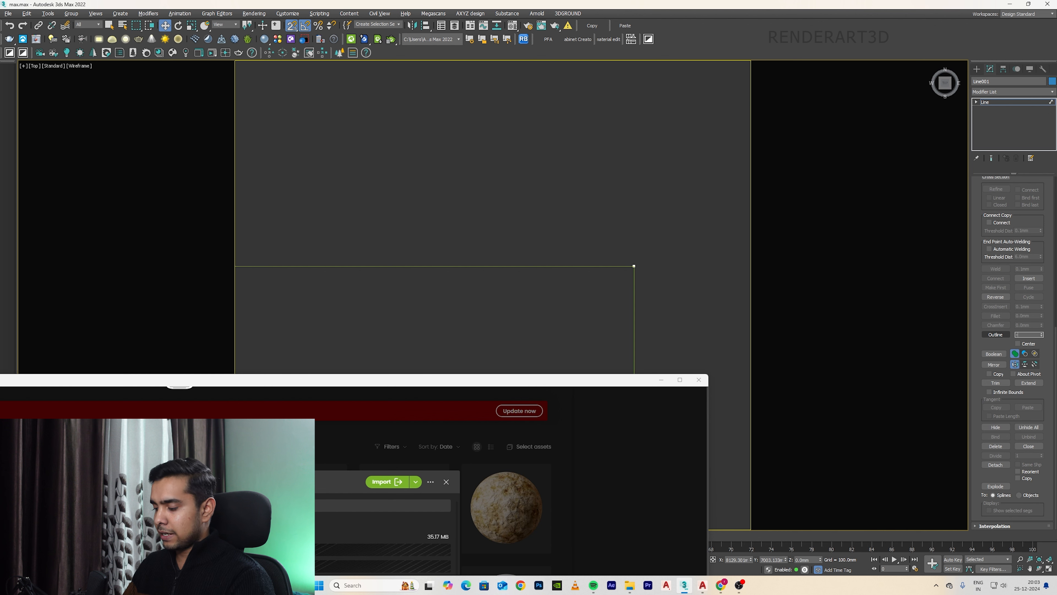
pyautogui.write('5')
pyautogui.press('Return')
pyautogui.click(986, 91)
pyautogui.write('ex')
pyautogui.click(989, 101)
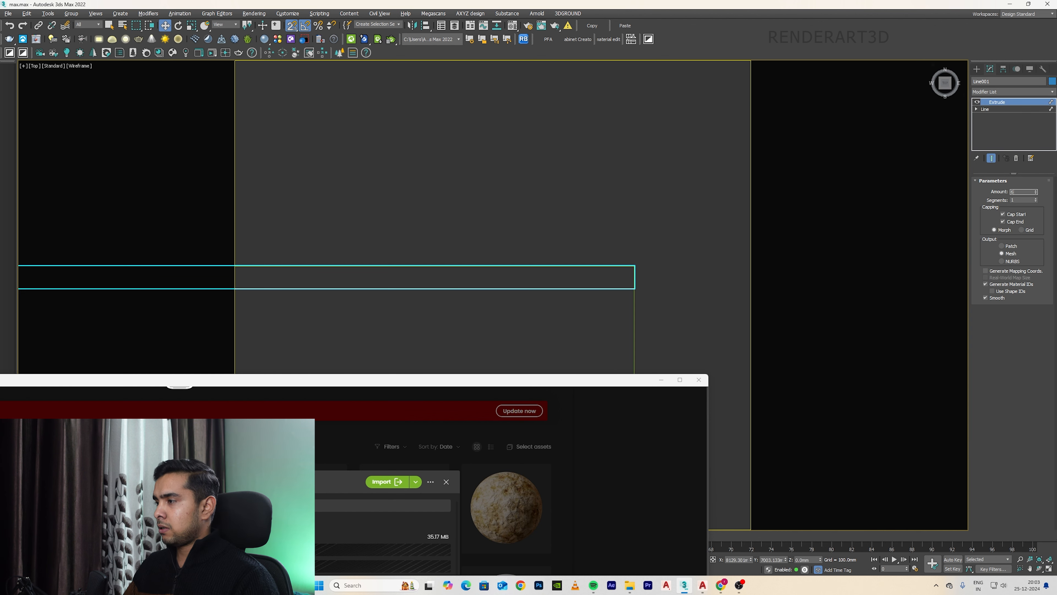
pyautogui.click(682, 173)
pyautogui.press('c')
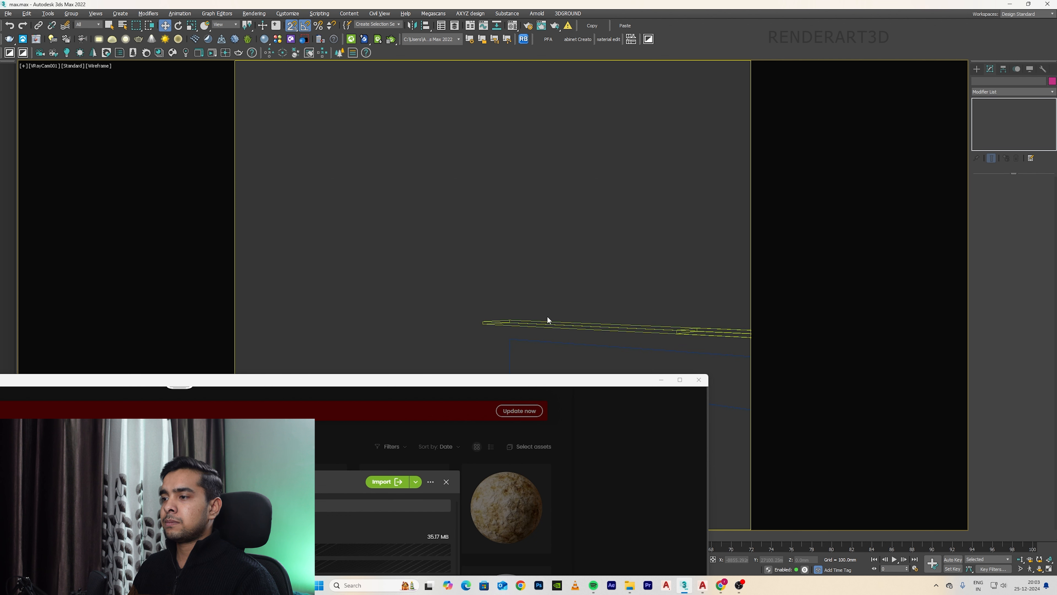
# Raise the backsplash panel so its lower edge sits on the worktop, and restore the full kitchen in the camera view.
pyautogui.hotkey('ctrl', 'z')
pyautogui.click(595, 345)
pyautogui.press('f')
pyautogui.press('z')
pyautogui.scroll(-5, 558, 297)
pyautogui.press('F3')
pyautogui.moveTo(537, 295); pyautogui.dragTo(538, 206)
pyautogui.scroll(3, 646, 242)
pyautogui.press('s')
pyautogui.press('s')
pyautogui.moveTo(691, 224); pyautogui.dragTo(690, 250)
pyautogui.press('c')
pyautogui.hotkey('alt', 'q')
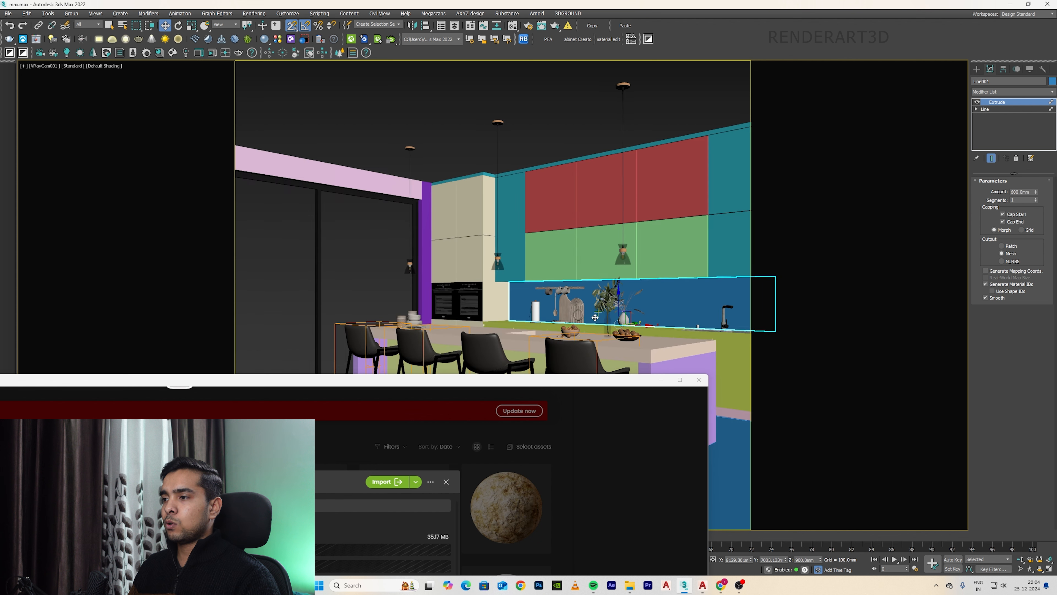
# Isolate the backsplash and worktop, import Marble Black 01 150cm from Cosmos onto them and close the browser.
pyautogui.keyDown('ctrl'); pyautogui.click(605, 327); pyautogui.keyUp('ctrl')
pyautogui.moveTo(548, 379); pyautogui.dragTo(437, 109)
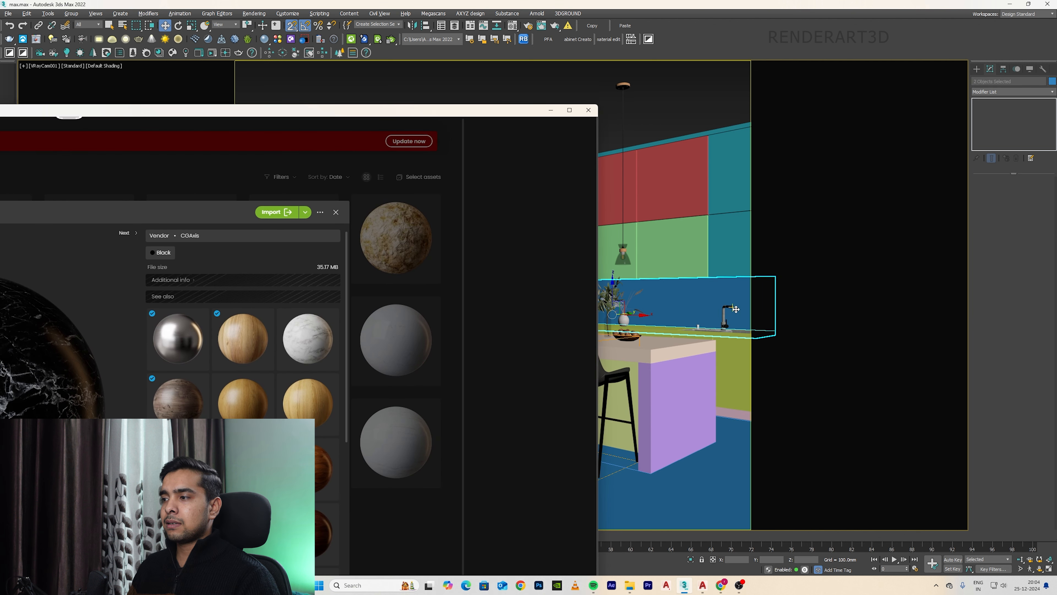
pyautogui.hotkey('alt', 'q')
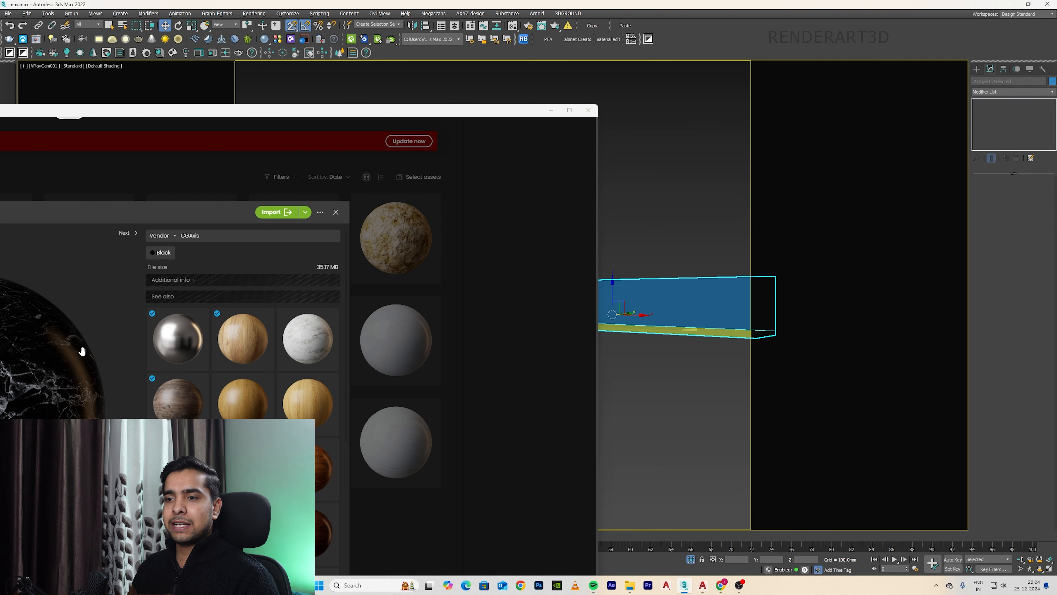
pyautogui.click(293, 213)
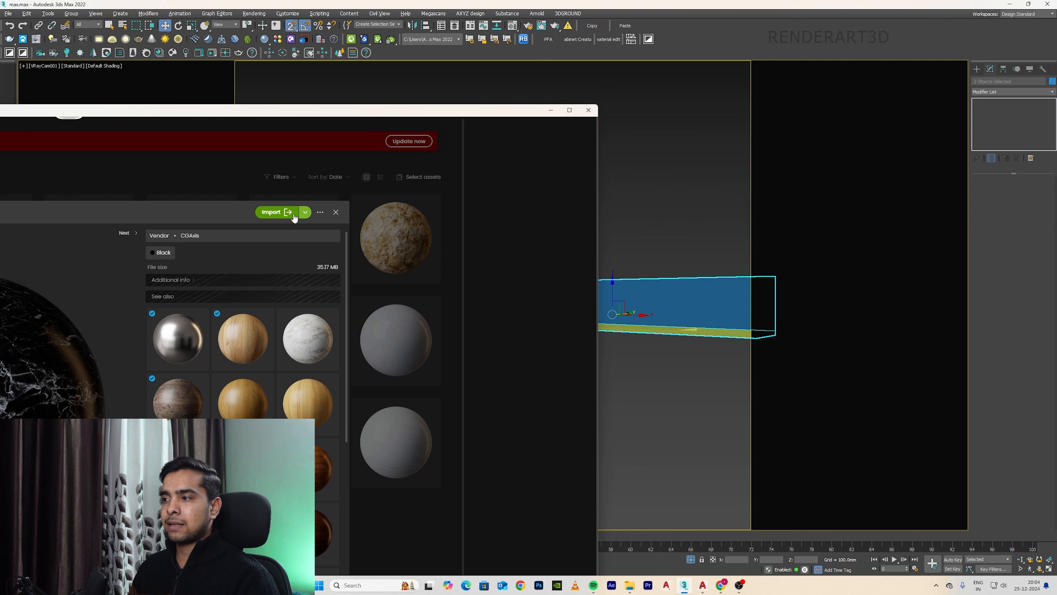
pyautogui.click(587, 112)
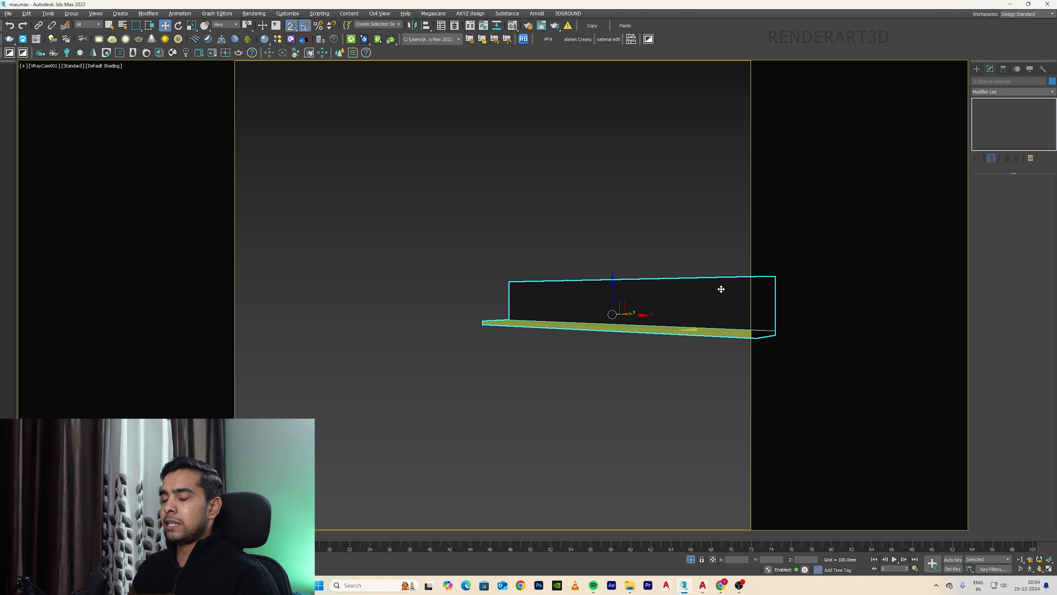
# Add a UVW Map modifier to the backsplash and worktop and set its mapping to Box.
pyautogui.click(1002, 91)
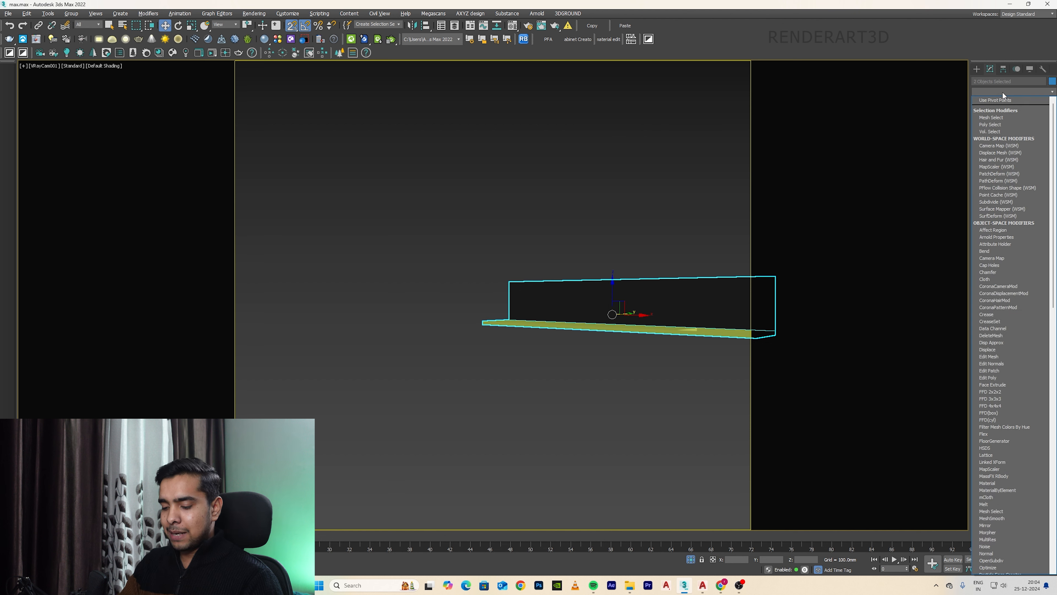
pyautogui.write('uvw')
pyautogui.press('Return')
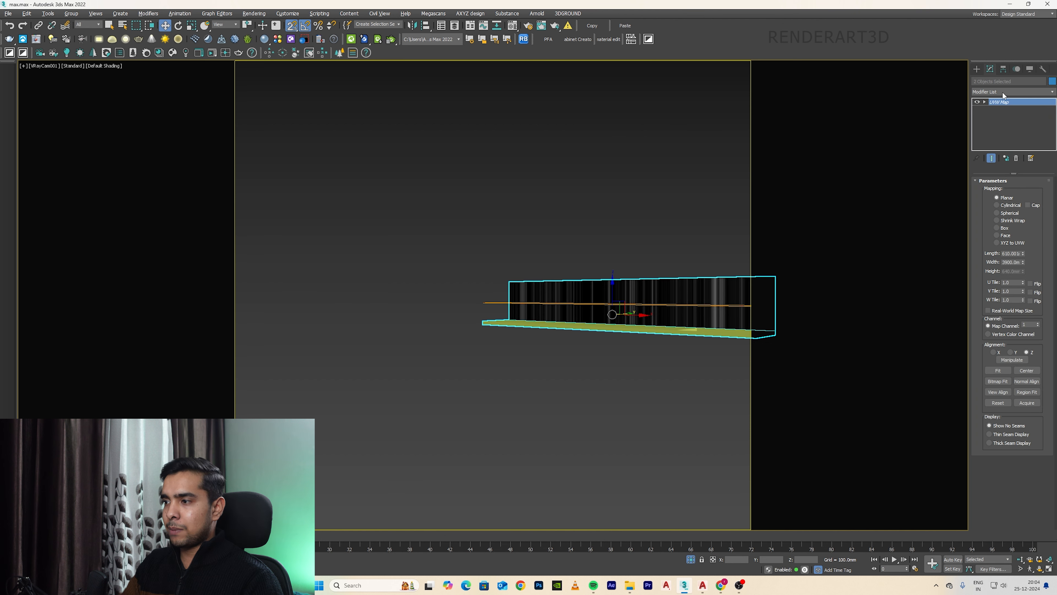
pyautogui.press('f')
pyautogui.press('z')
pyautogui.keyDown('alt'); pyautogui.moveTo(791, 203); pyautogui.dragTo(599, 310, button='middle'); pyautogui.keyUp('alt')
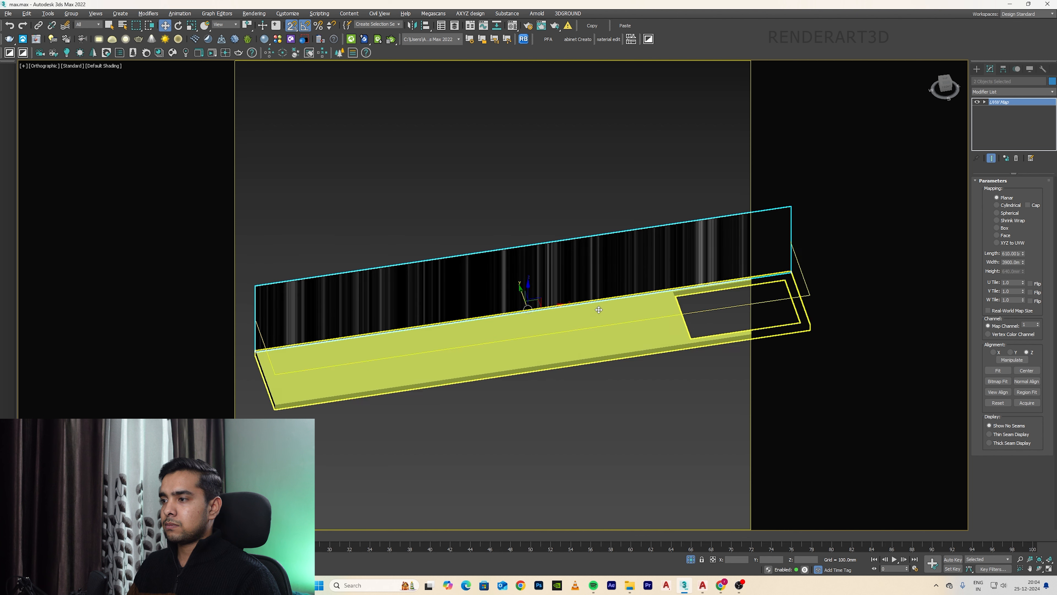
pyautogui.click(997, 221)
pyautogui.click(1003, 228)
pyautogui.click(1005, 235)
pyautogui.click(1000, 228)
# Sample the black marble from the backsplash in the Material Editor, assign it to the worktop and return to the full camera view.
pyautogui.click(879, 245)
pyautogui.click(639, 295)
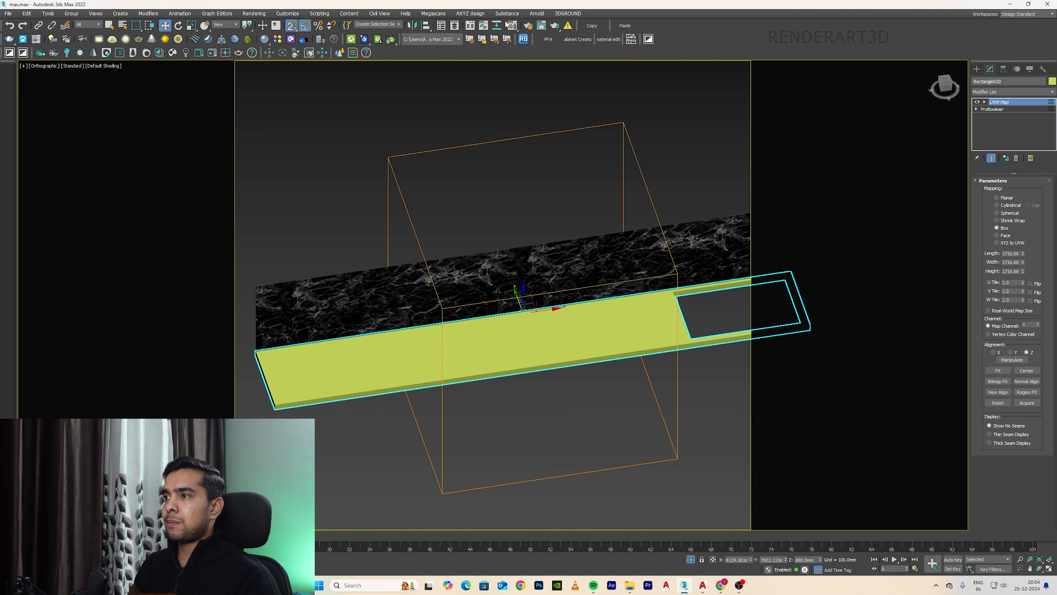
pyautogui.press('m')
pyautogui.click(848, 249)
pyautogui.click(713, 253)
pyautogui.click(840, 237)
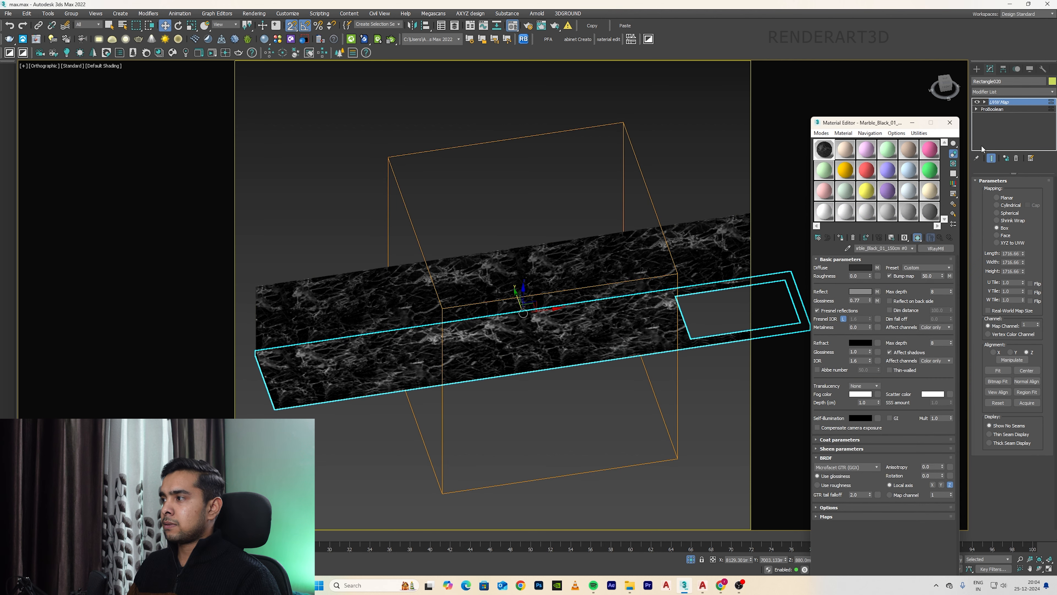
pyautogui.moveTo(744, 277)
pyautogui.keyDown('alt'); pyautogui.mouseDown(button='middle')
pyautogui.moveTo(729, 279)
pyautogui.moveTo(743, 280)
pyautogui.mouseUp(button='middle'); pyautogui.keyUp('alt')
pyautogui.keyDown('alt'); pyautogui.moveTo(498, 336); pyautogui.dragTo(568, 250, button='middle'); pyautogui.keyUp('alt')
pyautogui.scroll(7, 517, 338)
pyautogui.scroll(-7, 517, 338)
pyautogui.press('c')
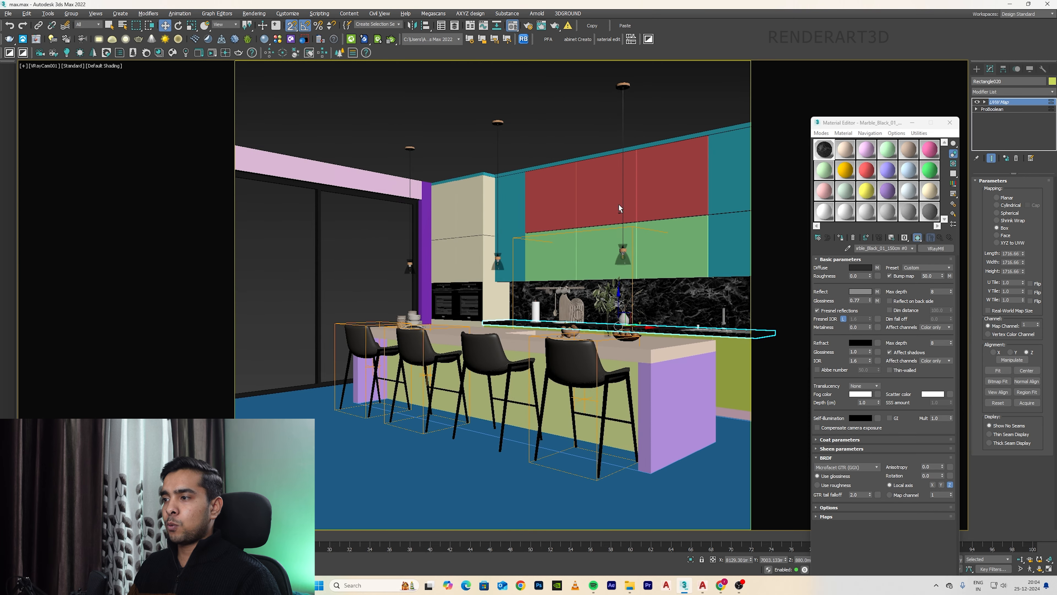
pyautogui.click(947, 124)
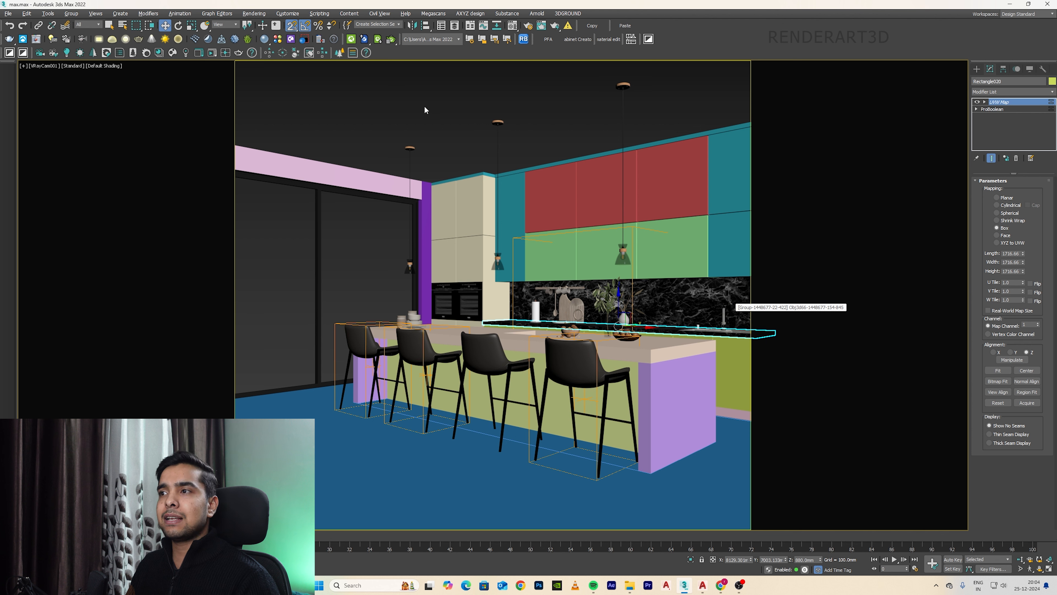
# Browse the Cosmos material categories, from Bricks and Ceramic & porcelain to Emissive and Fabric, and close the browser.
pyautogui.click(293, 39)
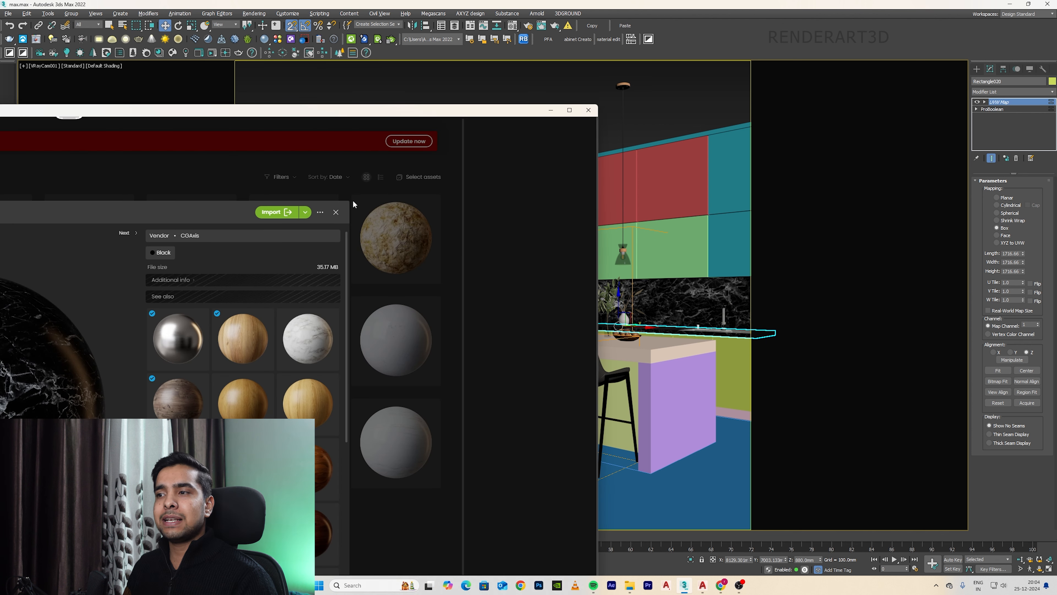
pyautogui.click(336, 212)
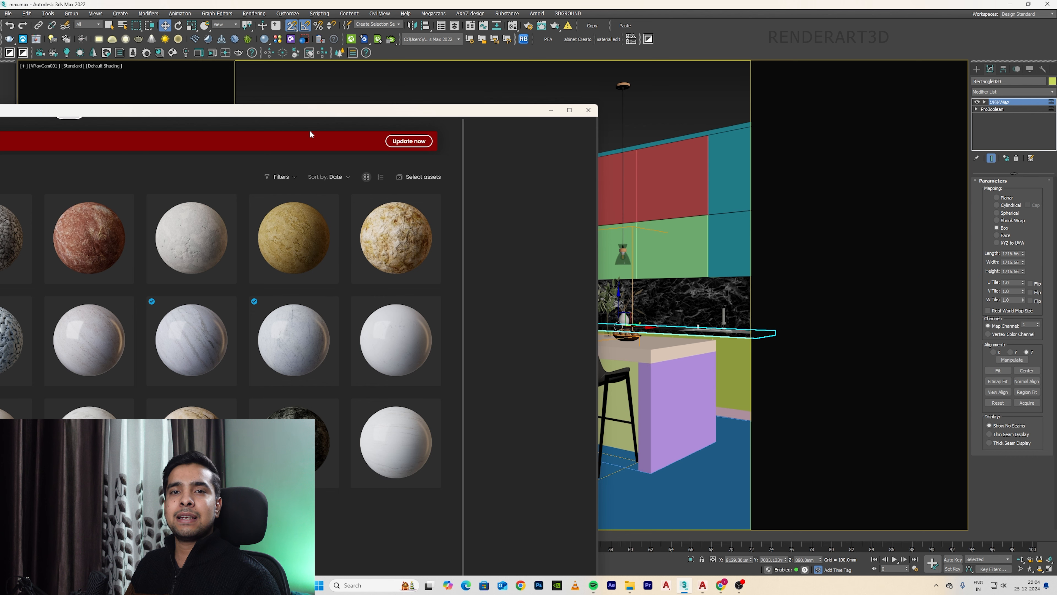
pyautogui.moveTo(279, 116); pyautogui.dragTo(467, 122)
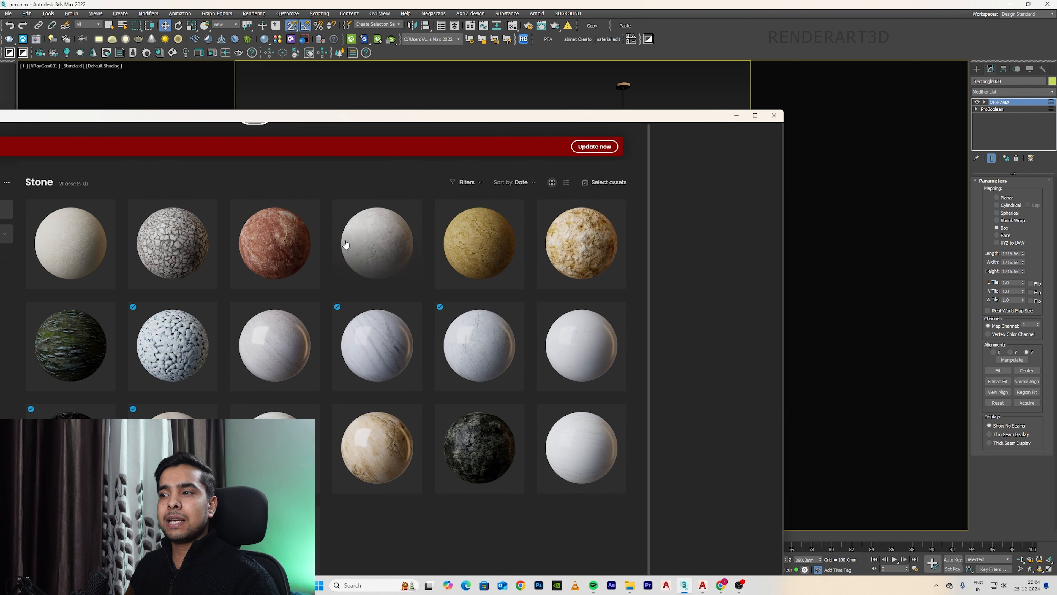
pyautogui.moveTo(428, 119); pyautogui.dragTo(664, 101)
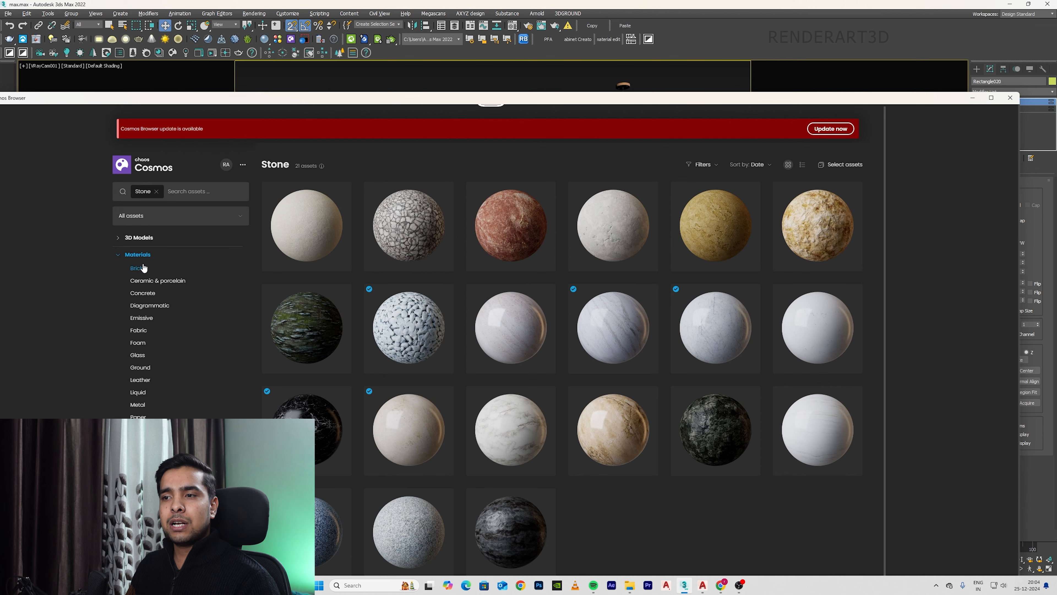
pyautogui.click(138, 269)
pyautogui.click(145, 281)
pyautogui.click(142, 294)
pyautogui.click(141, 317)
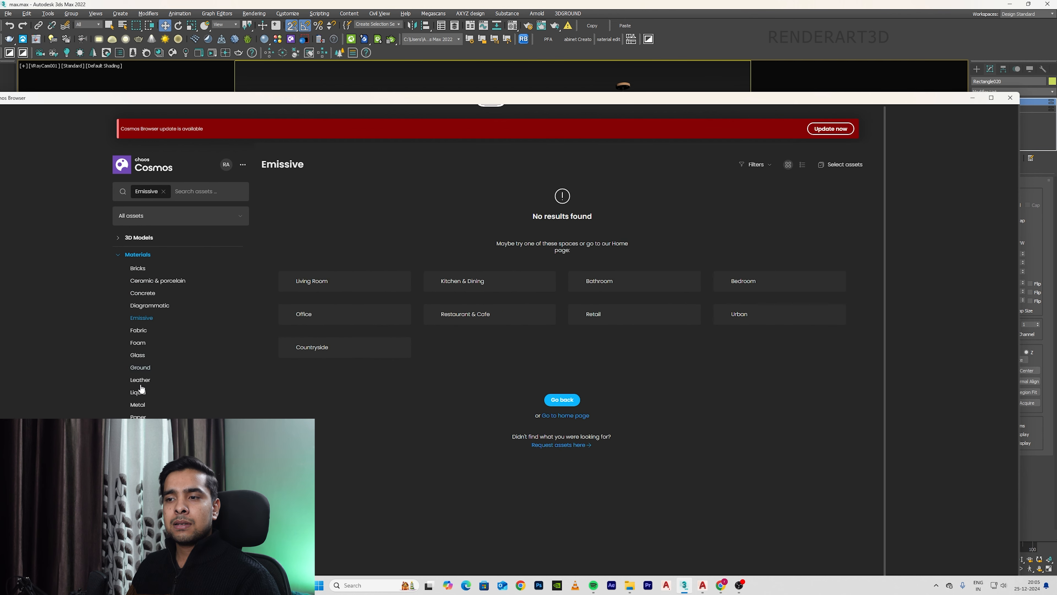
pyautogui.click(139, 329)
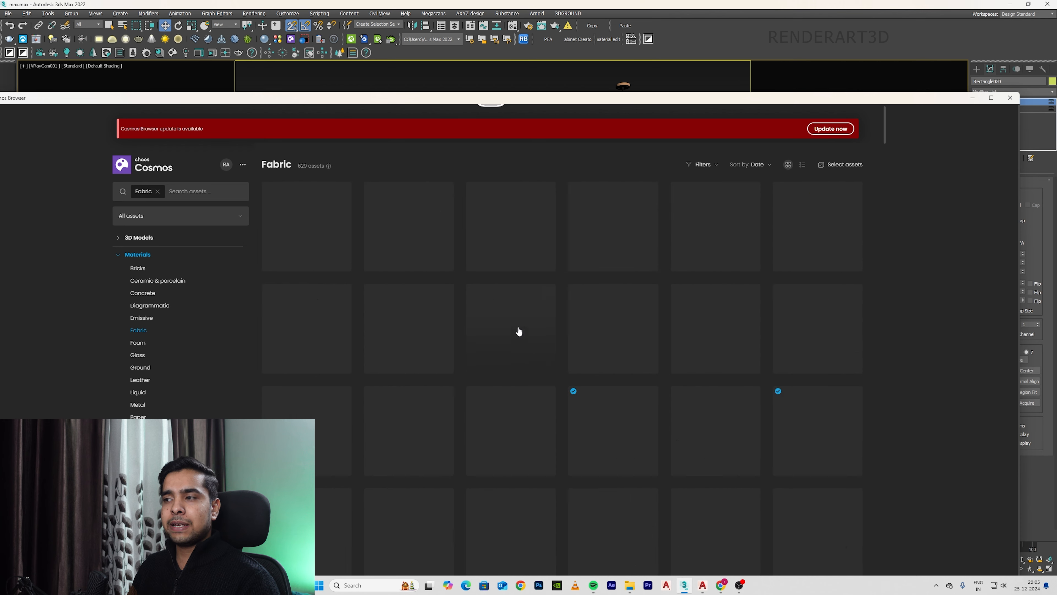
pyautogui.scroll(-1, 689, 261)
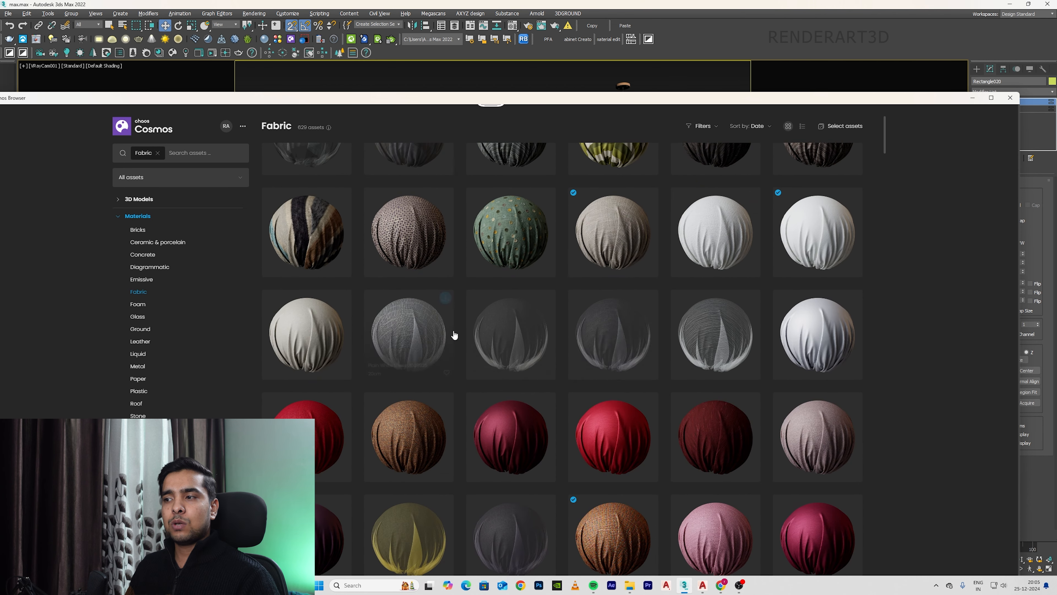
pyautogui.scroll(3, 453, 333)
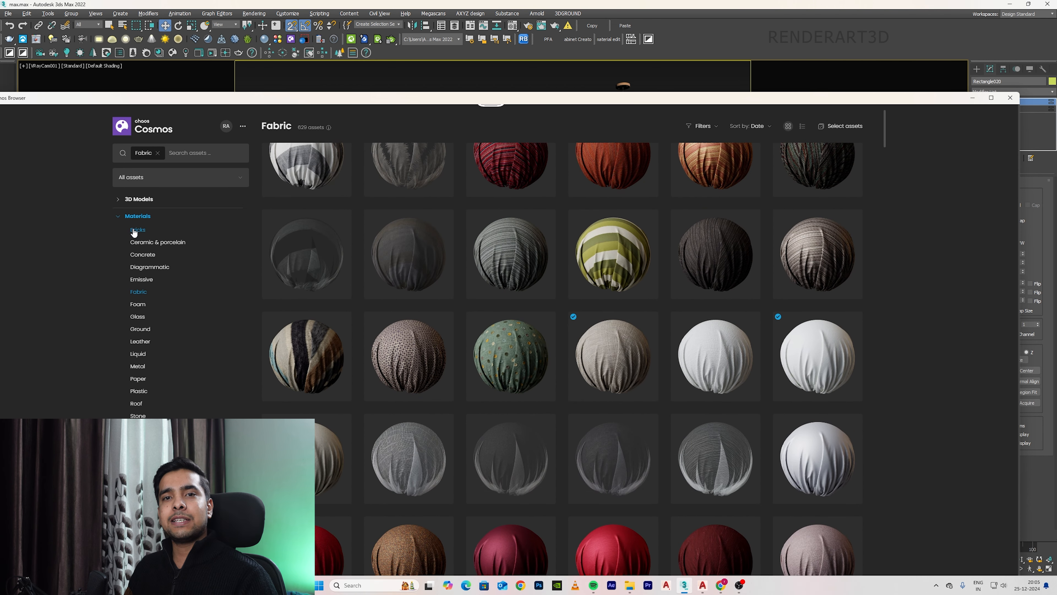
pyautogui.click(1010, 99)
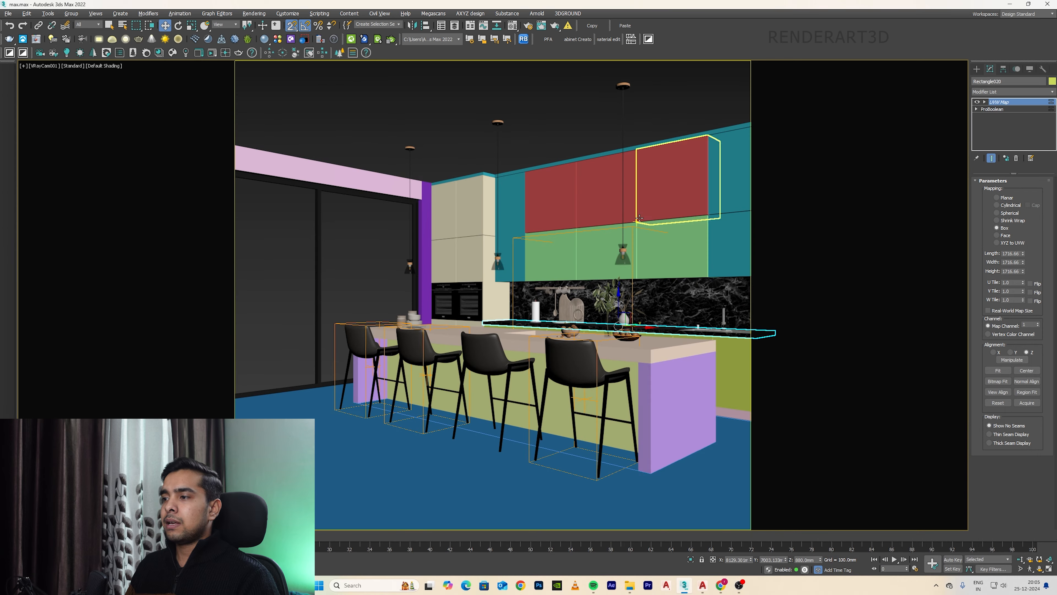
# Check the island's finish in the AutoCAD reference image, and isolate the island top and both side panels in 3ds Max's top view.
pyautogui.click(703, 584)
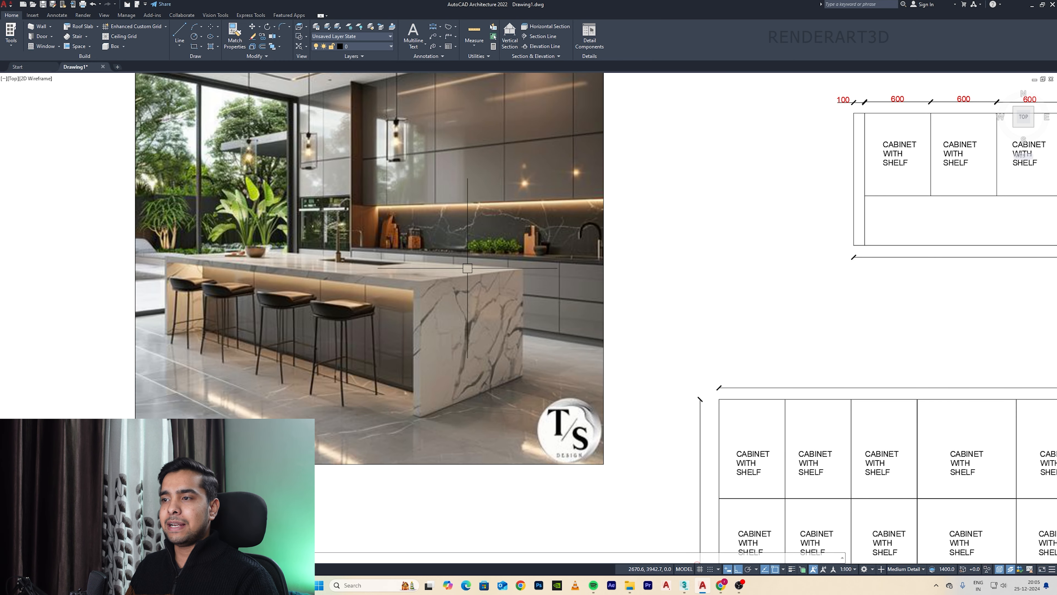
pyautogui.hotkey('alt', 'Tab')
pyautogui.keyDown('ctrl'); pyautogui.click(657, 366); pyautogui.keyUp('ctrl')
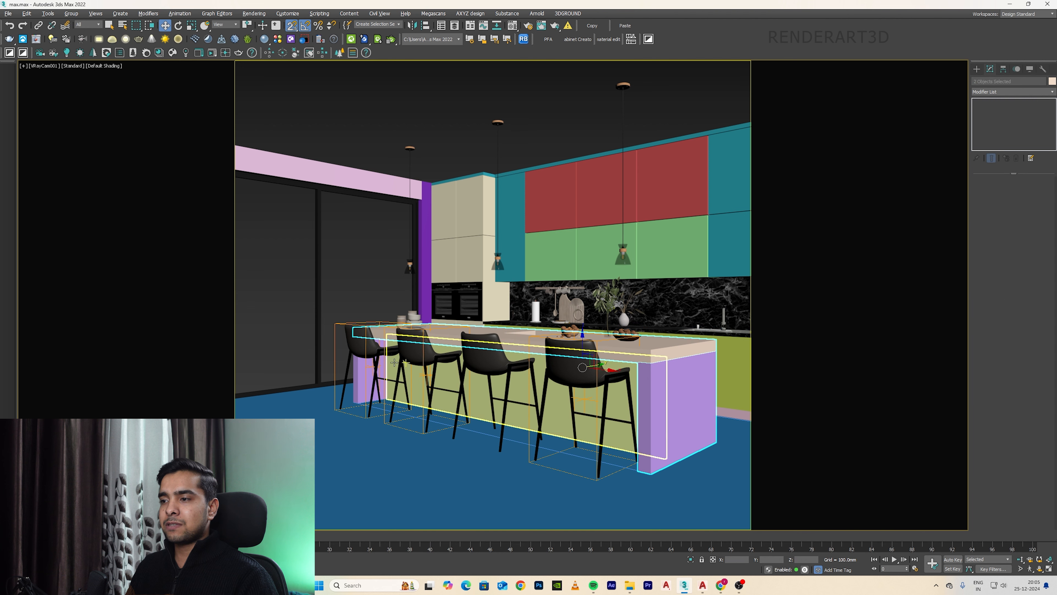
pyautogui.keyDown('ctrl'); pyautogui.click(363, 372); pyautogui.keyUp('ctrl')
pyautogui.hotkey('alt', 'q')
pyautogui.press('t')
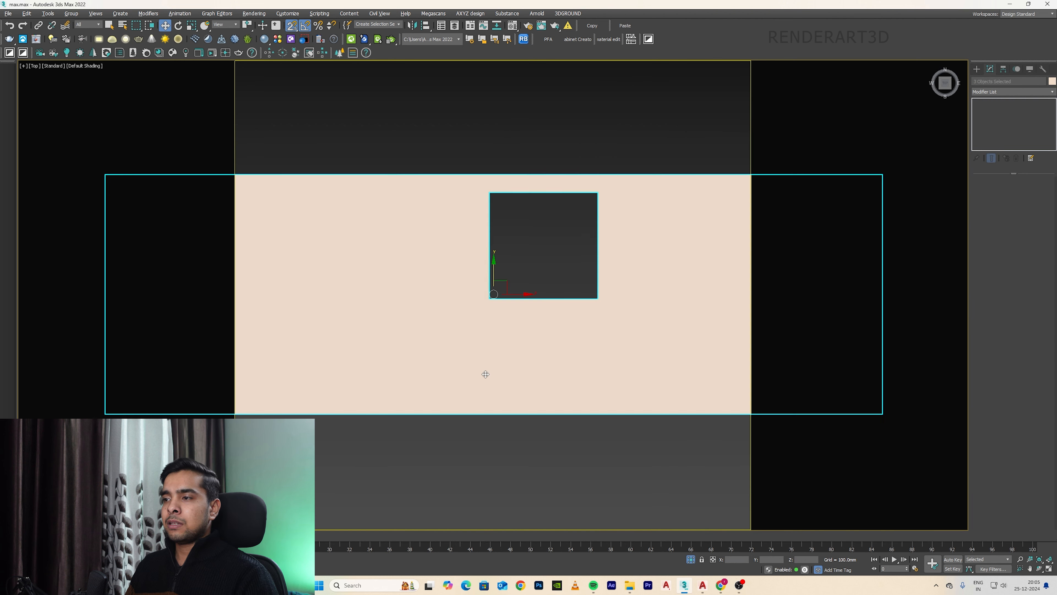
pyautogui.press('z')
# Look through the MARBLE folder and its RV_Stone Textures Set 2 subfolder in File Explorer for a white veined marble image.
pyautogui.moveTo(627, 588)
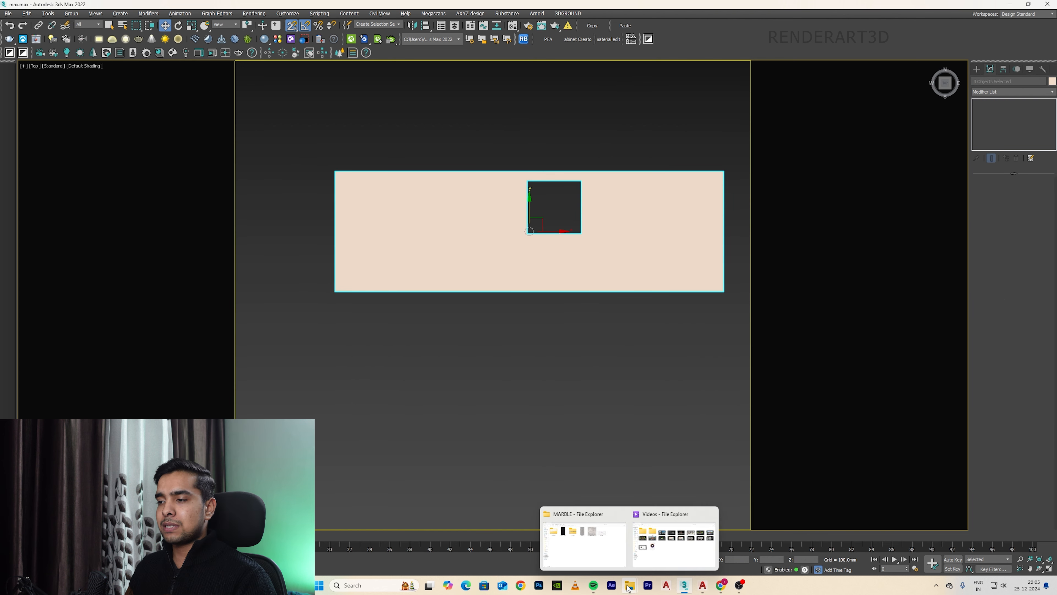
pyautogui.click(591, 534)
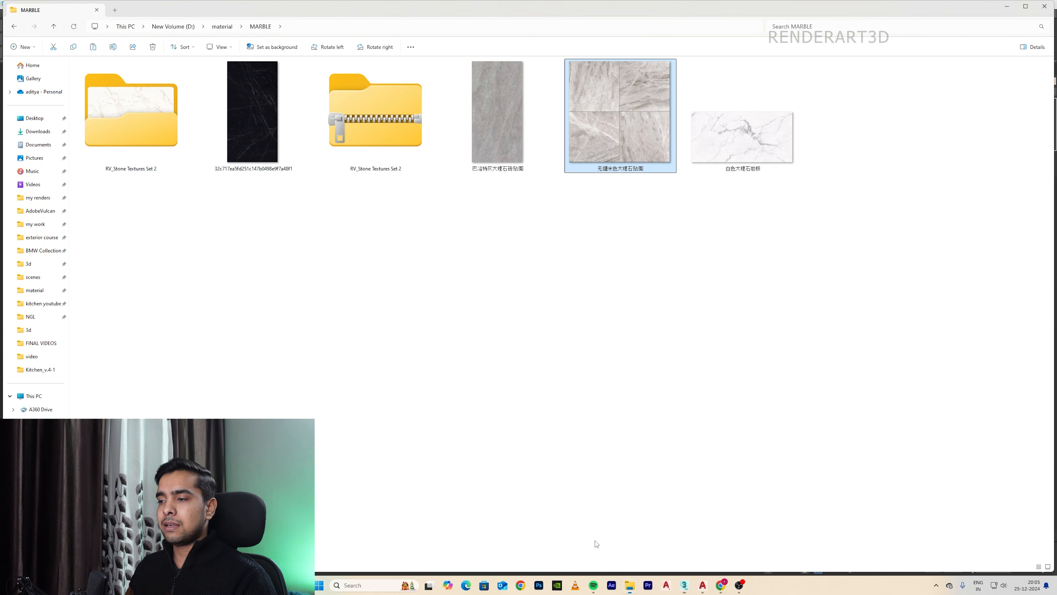
pyautogui.click(38, 291)
pyautogui.doubleClick(131, 115)
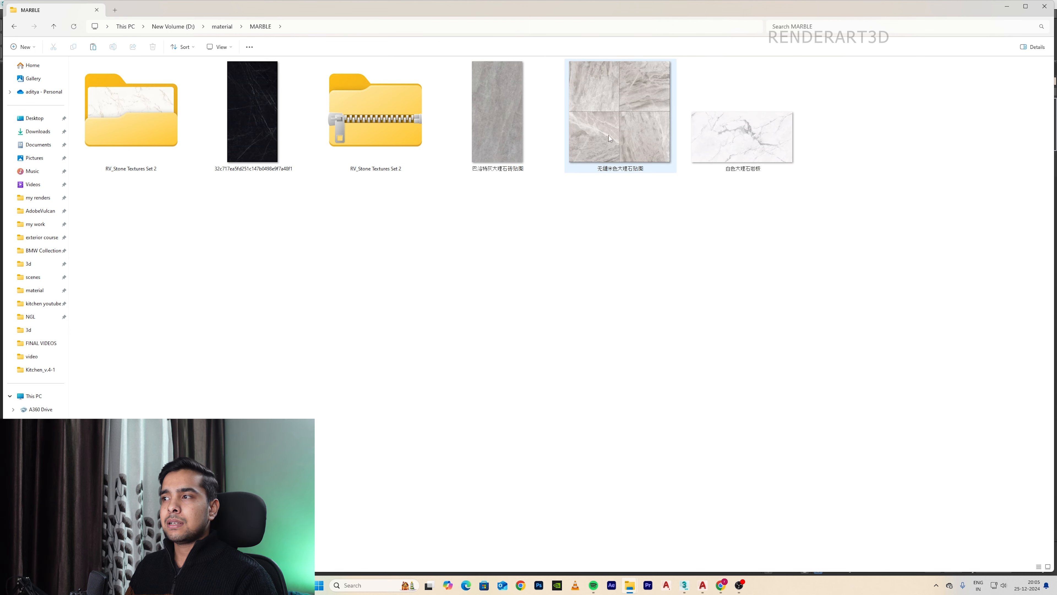
pyautogui.doubleClick(140, 117)
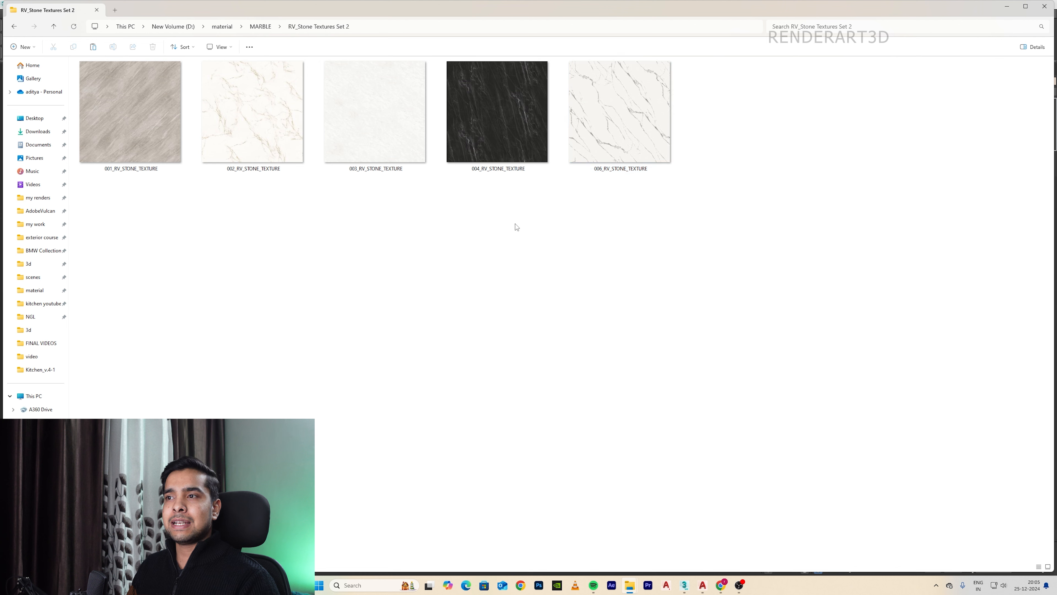
pyautogui.click(608, 114)
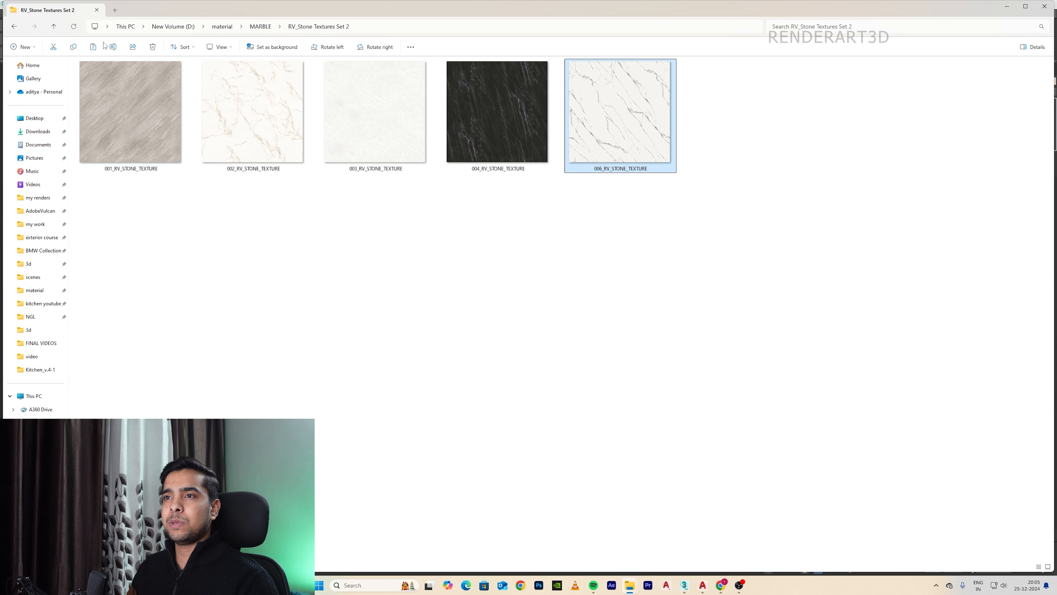
pyautogui.click(54, 27)
pyautogui.click(726, 130)
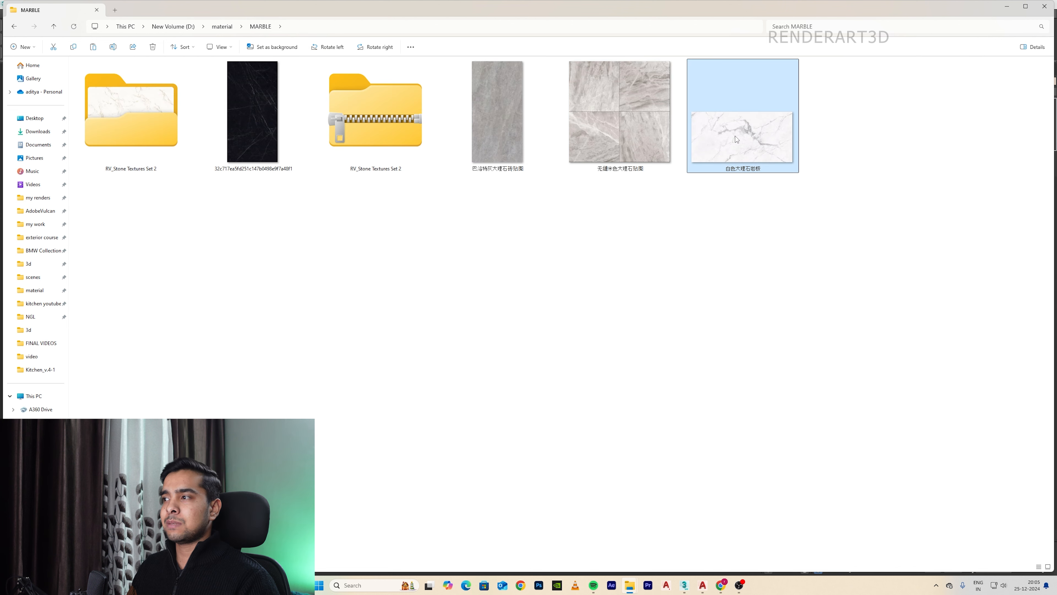
pyautogui.hotkey('alt', 'Tab')
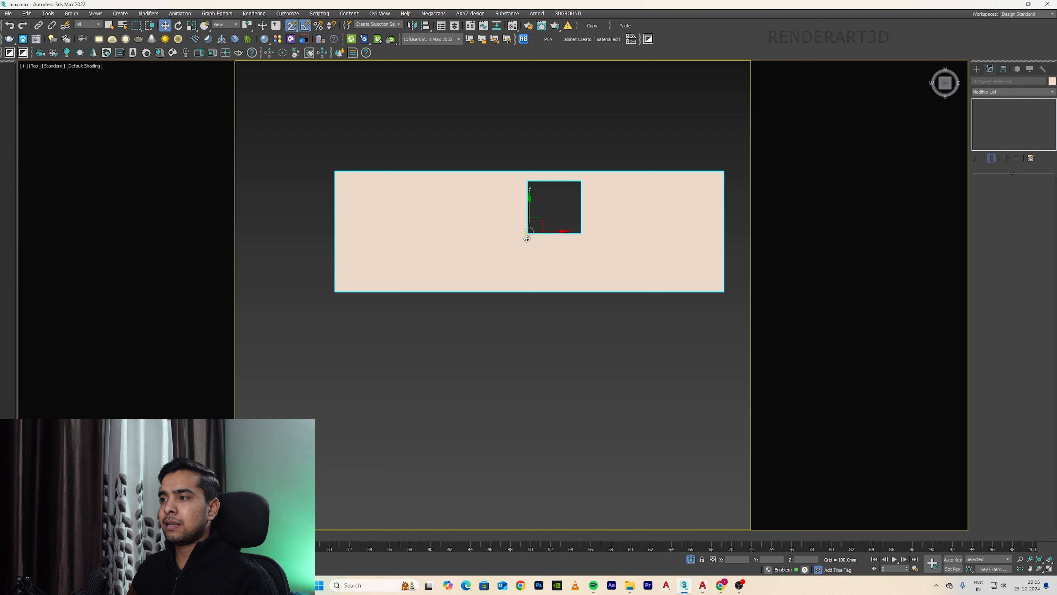
# Add a Bitmap map to the diffuse color of the beige island material, Material #2, in the Material Editor.
pyautogui.click(515, 26)
pyautogui.click(845, 154)
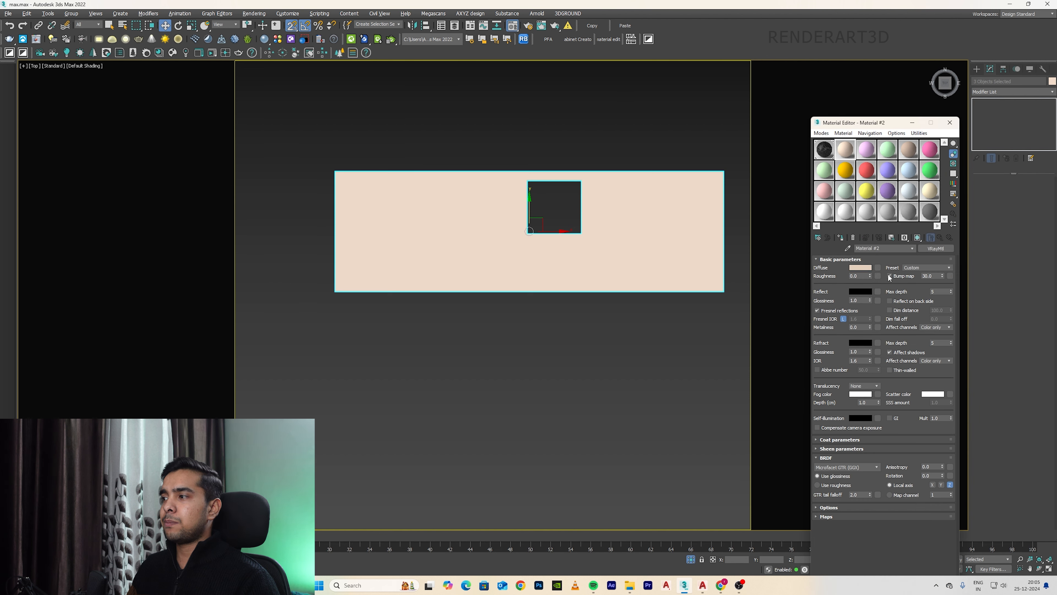
pyautogui.click(878, 268)
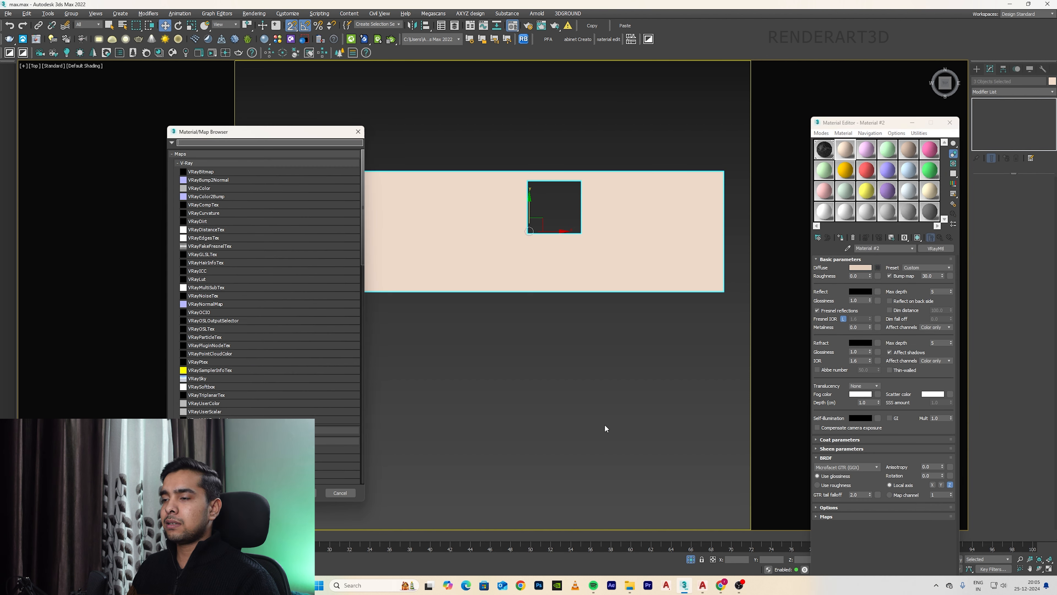
pyautogui.doubleClick(196, 458)
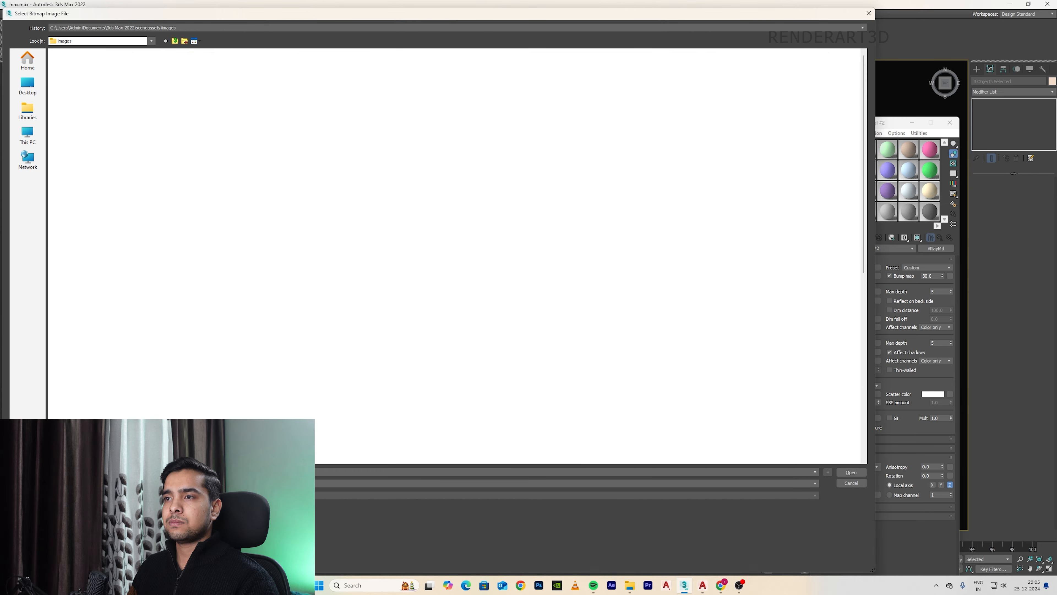
# Load the white marble slab image from D:\material\MARBLE into the bitmap and show the map in the viewport.
pyautogui.click(27, 133)
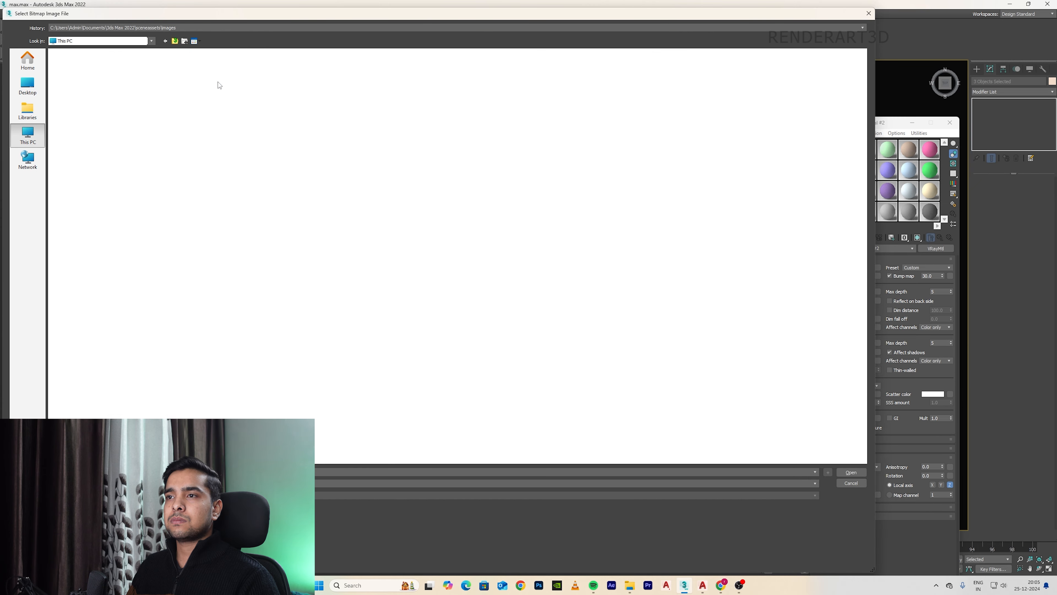
pyautogui.doubleClick(218, 71)
pyautogui.scroll(-4, 531, 295)
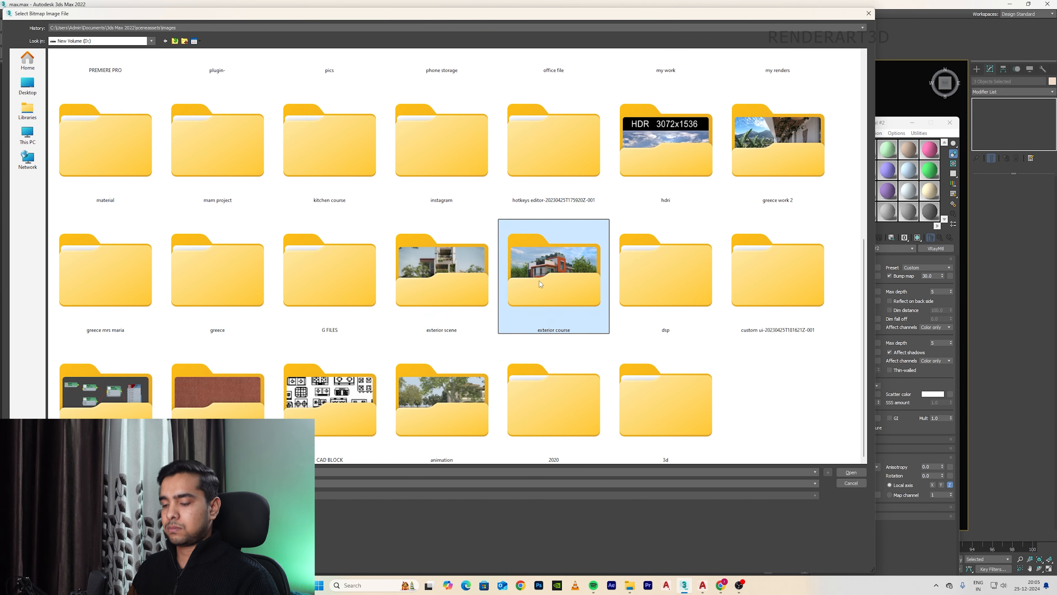
pyautogui.scroll(1, 540, 281)
pyautogui.press('Return')
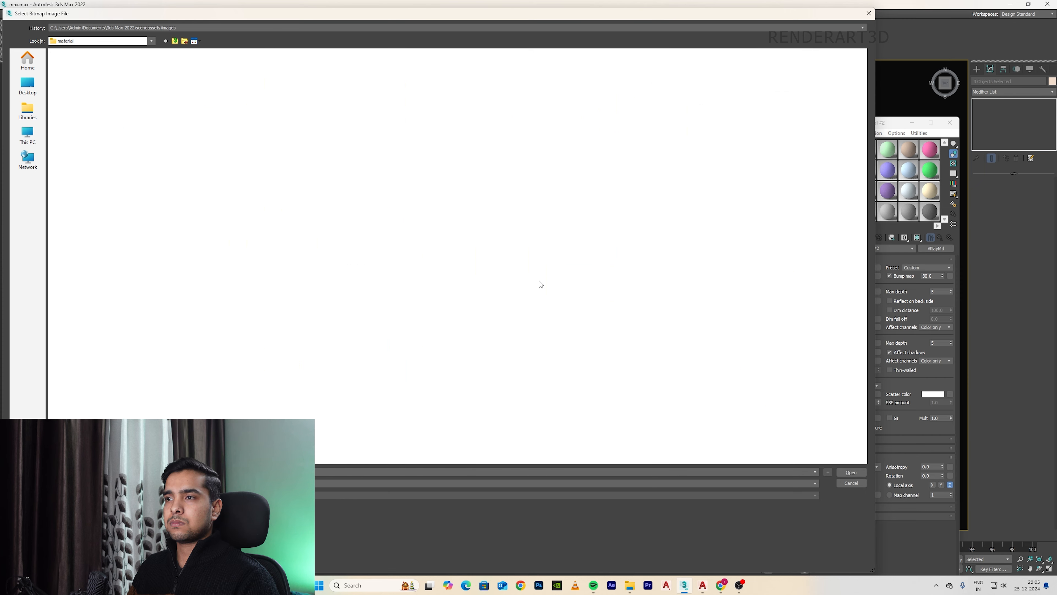
pyautogui.press('m')
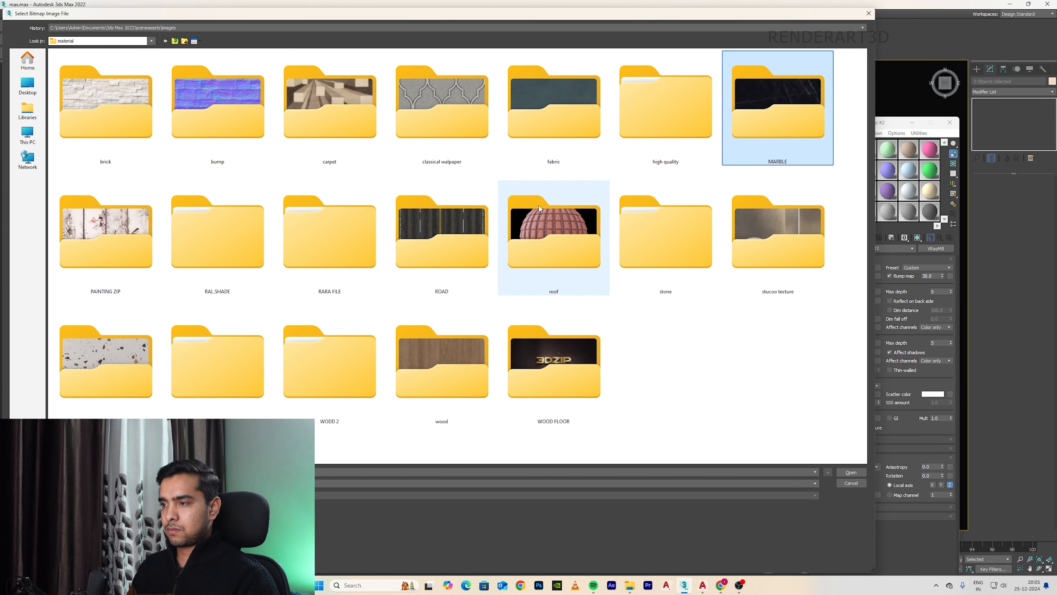
pyautogui.press('Return')
pyautogui.doubleClick(549, 129)
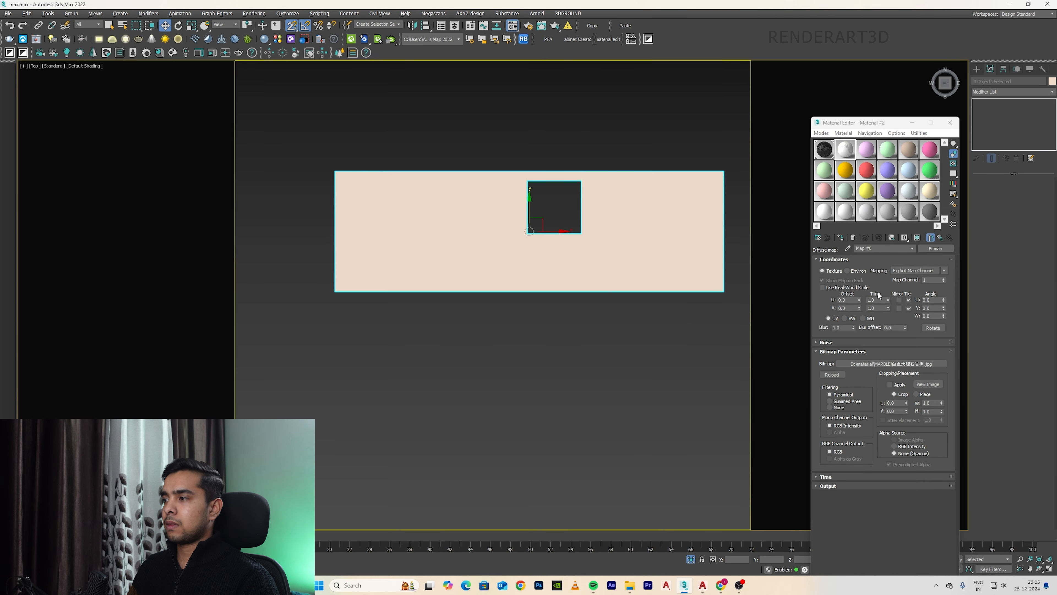
pyautogui.click(918, 238)
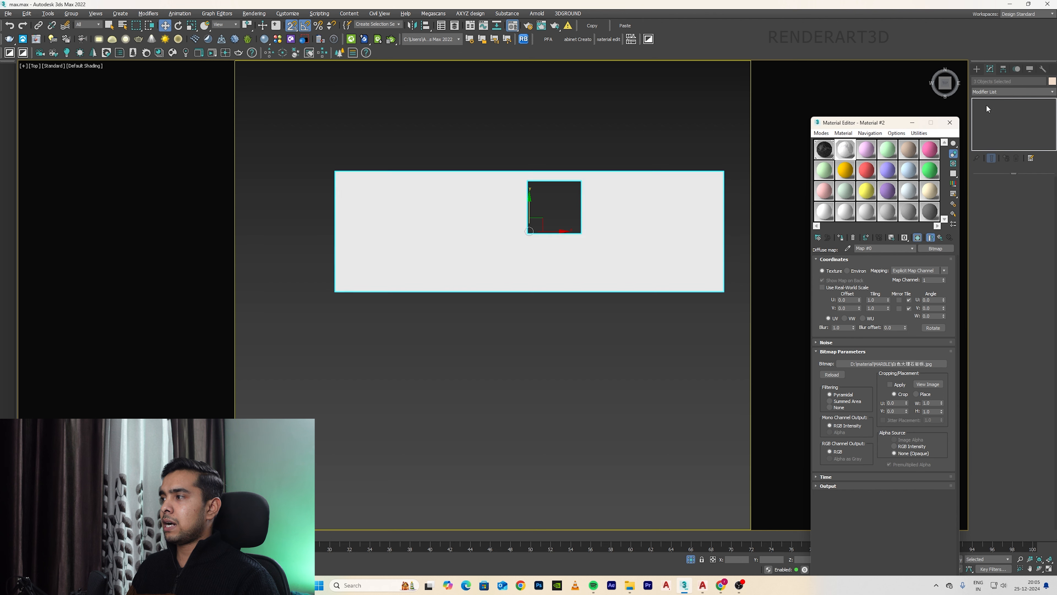
# Add a UVW Map modifier to the island top and side panels with Box mapping and 2000 mm length, width and height.
pyautogui.click(990, 94)
pyautogui.write('uvw')
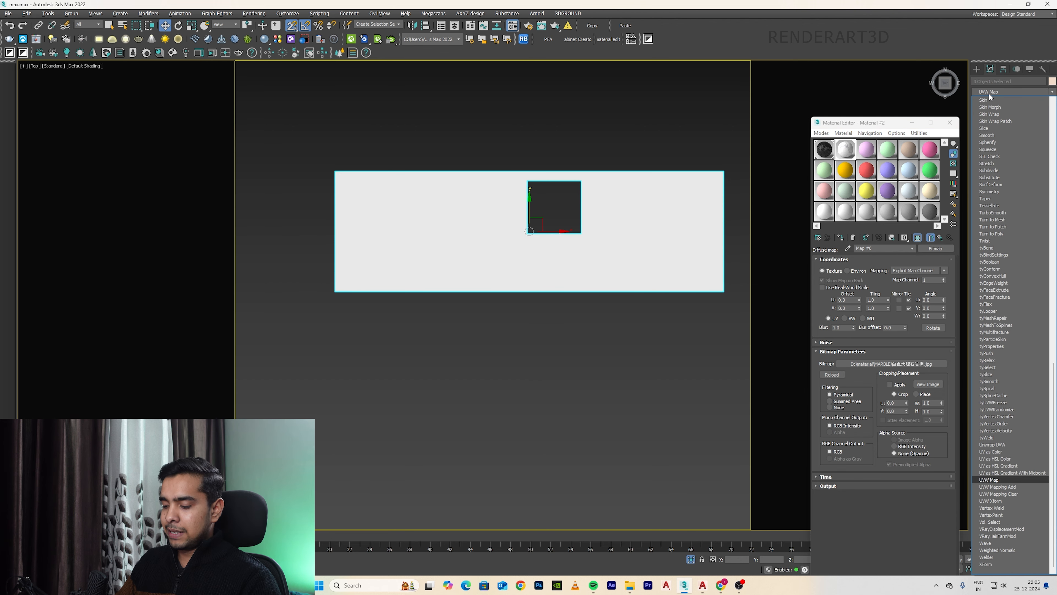
pyautogui.press('Return')
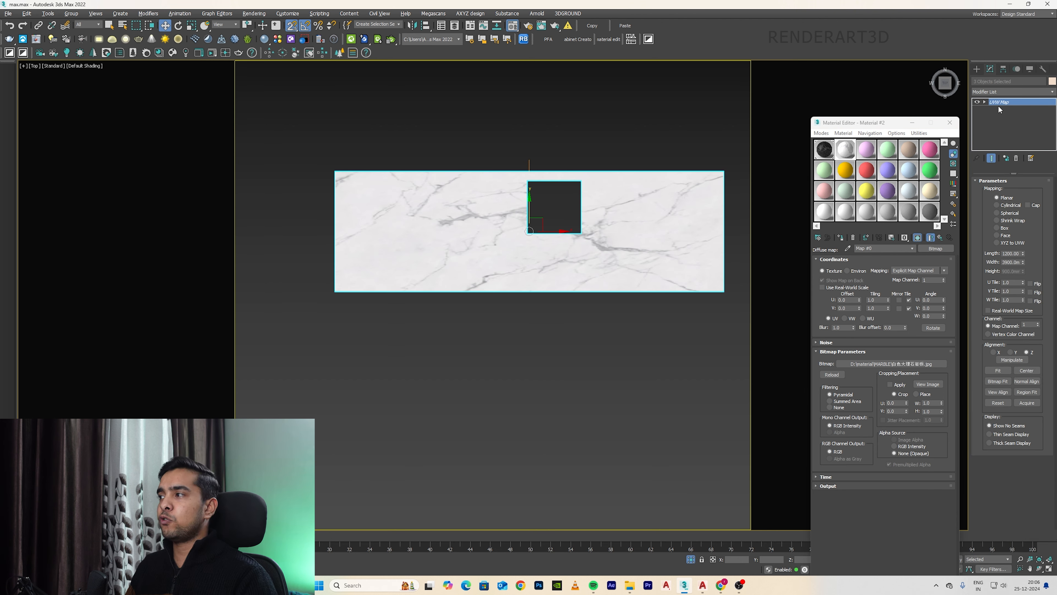
pyautogui.click(1004, 229)
pyautogui.keyDown('alt'); pyautogui.moveTo(541, 275); pyautogui.dragTo(718, 257, button='middle'); pyautogui.keyUp('alt')
pyautogui.scroll(3, 718, 257)
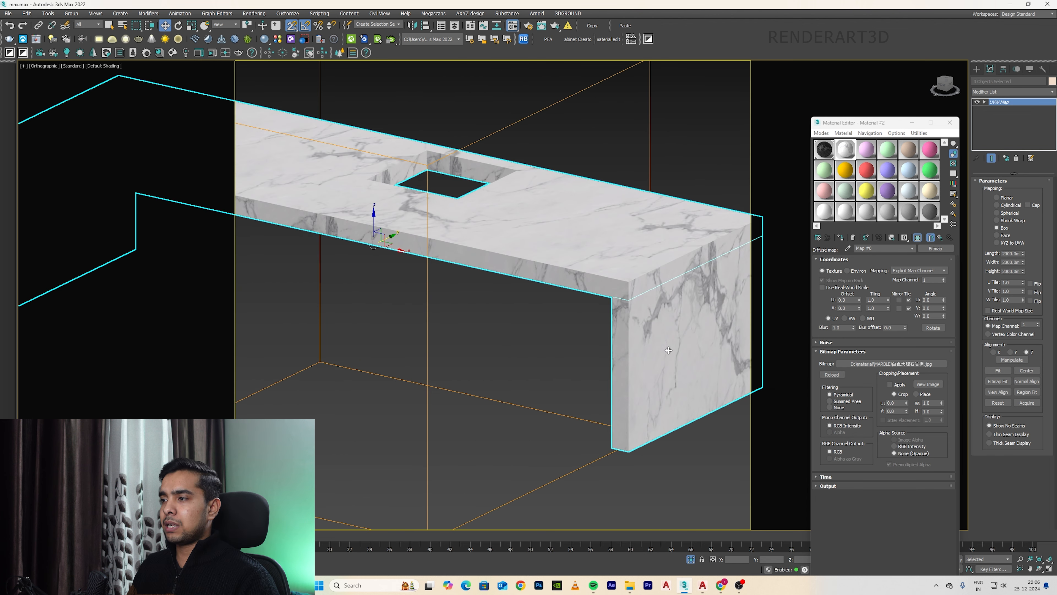
# Try the Shrink Wrap, Face and Spherical mapping types on the island's marble and return to Box.
pyautogui.click(503, 350)
pyautogui.keyDown('alt'); pyautogui.moveTo(465, 276); pyautogui.dragTo(609, 261, button='middle'); pyautogui.keyUp('alt')
pyautogui.scroll(4, 583, 253)
pyautogui.hotkey('ctrl', 'z')
pyautogui.click(1003, 221)
pyautogui.click(1004, 229)
pyautogui.click(1005, 236)
pyautogui.click(1006, 228)
pyautogui.click(1007, 213)
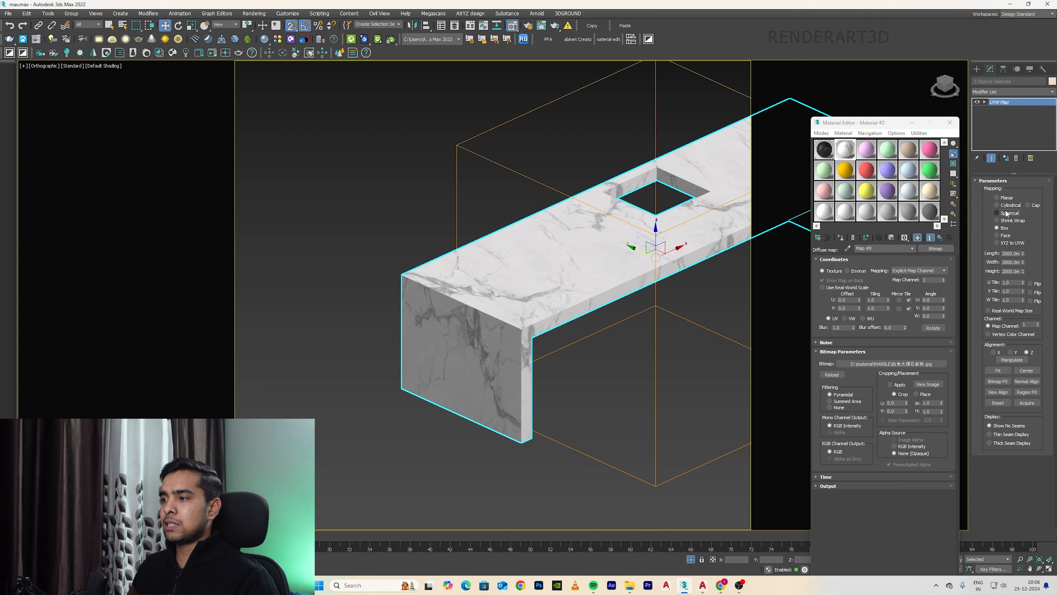
pyautogui.click(1004, 228)
# Deselect the island pieces and restore the full kitchen in the camera view.
pyautogui.moveTo(660, 264); pyautogui.dragTo(625, 250, button='middle')
pyautogui.click(624, 183)
pyautogui.press('c')
pyautogui.hotkey('alt', 'q')
# Select the island's panel behind the stools and compare its finish with the reference image in AutoCAD.
pyautogui.click(650, 400)
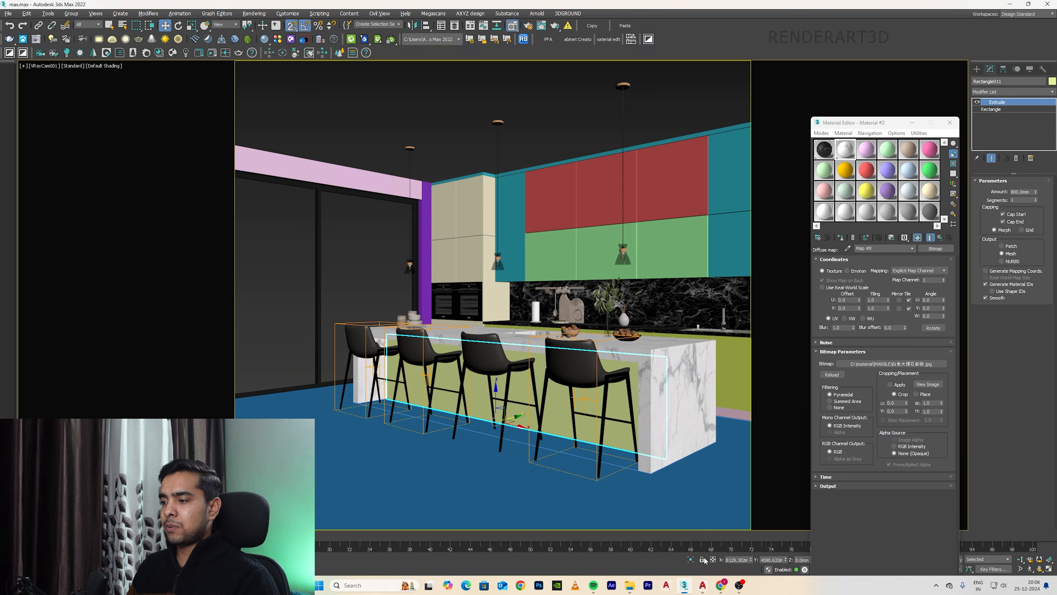
pyautogui.click(703, 585)
pyautogui.moveTo(412, 320); pyautogui.dragTo(418, 323, button='middle')
pyautogui.scroll(-2, 466, 275)
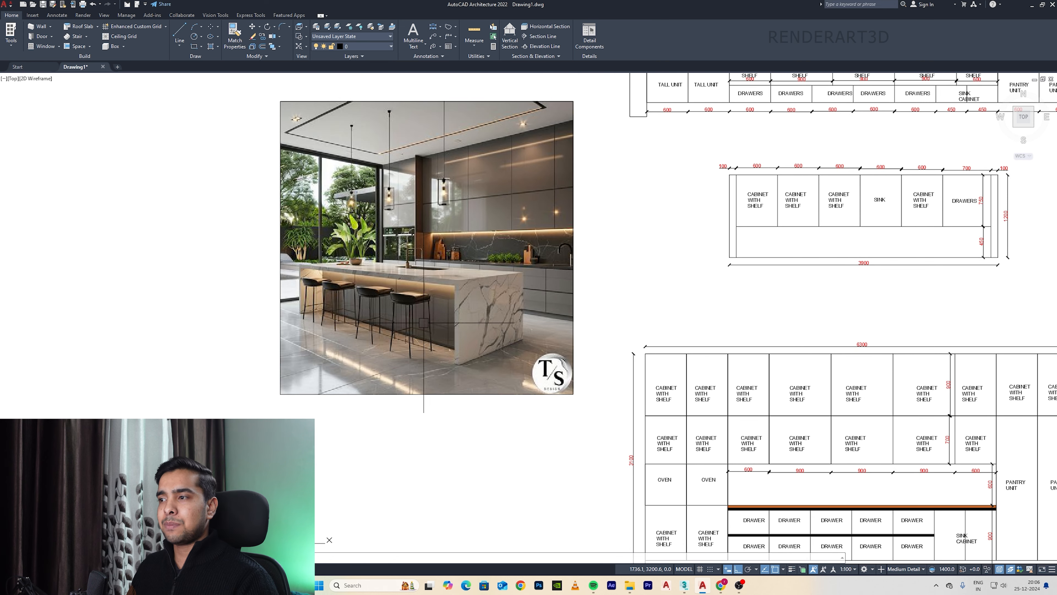
pyautogui.hotkey('alt', 'Tab')
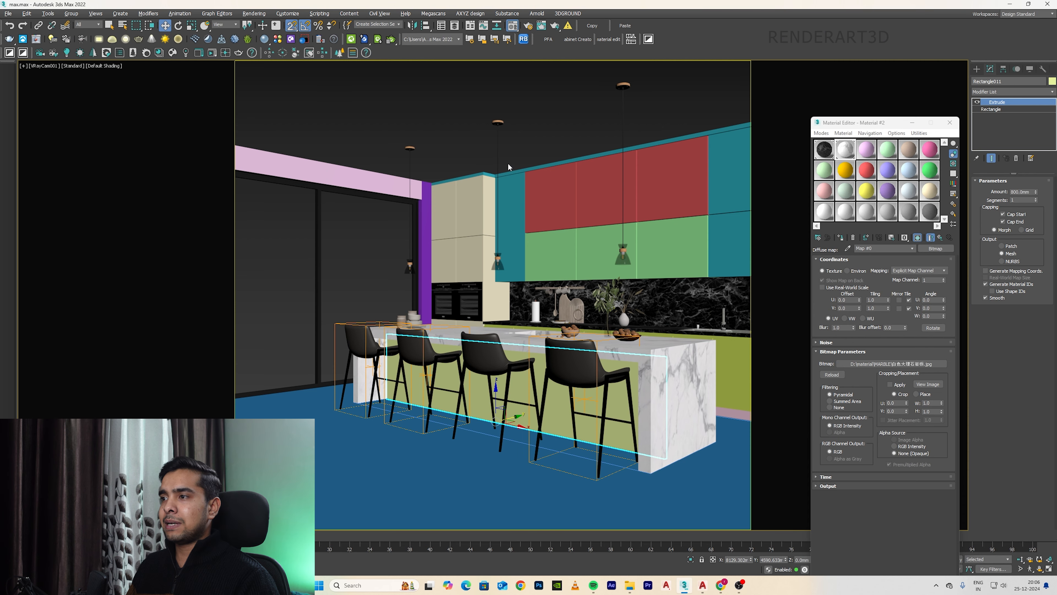
# Isolate the ceiling in the Top view, change the third sample material's diffuse colour to white and assign it to the ceiling.
pyautogui.click(532, 135)
pyautogui.hotkey('alt', 'q')
pyautogui.press('t')
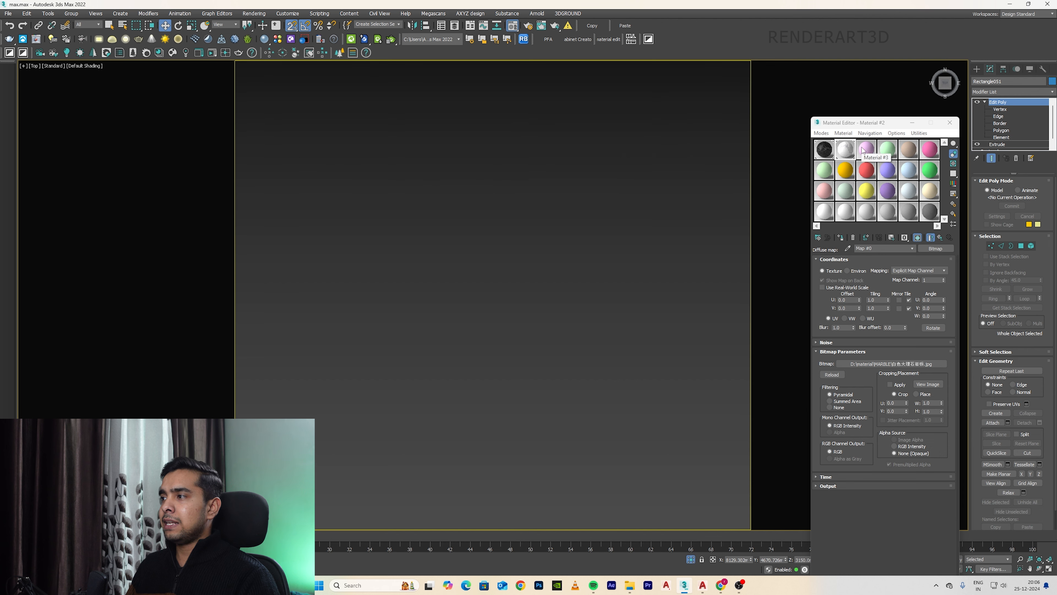
pyautogui.press('z')
pyautogui.click(863, 152)
pyautogui.click(861, 267)
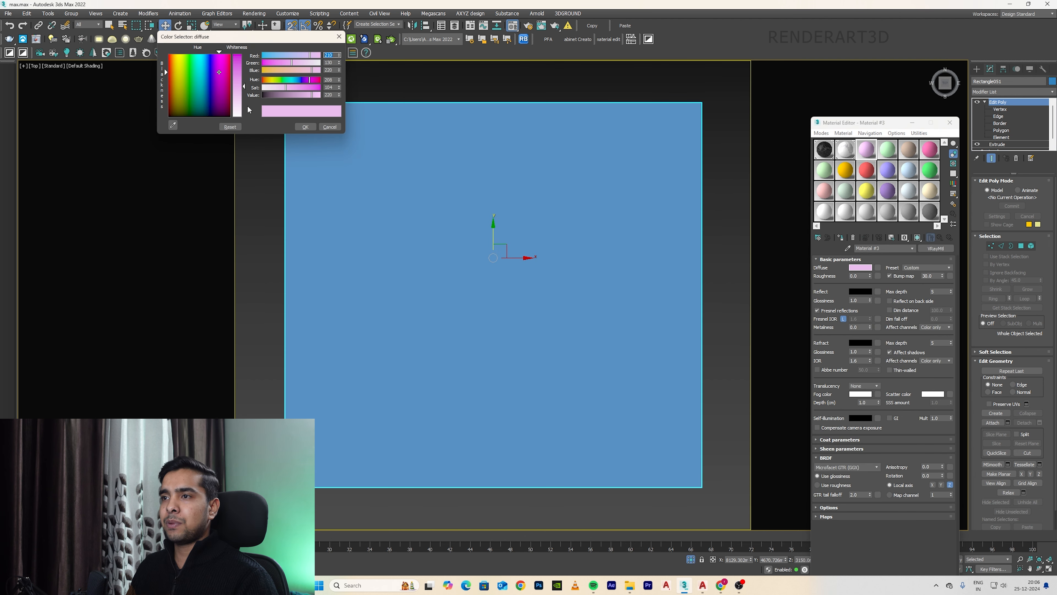
pyautogui.moveTo(249, 109); pyautogui.dragTo(245, 119)
pyautogui.click(306, 126)
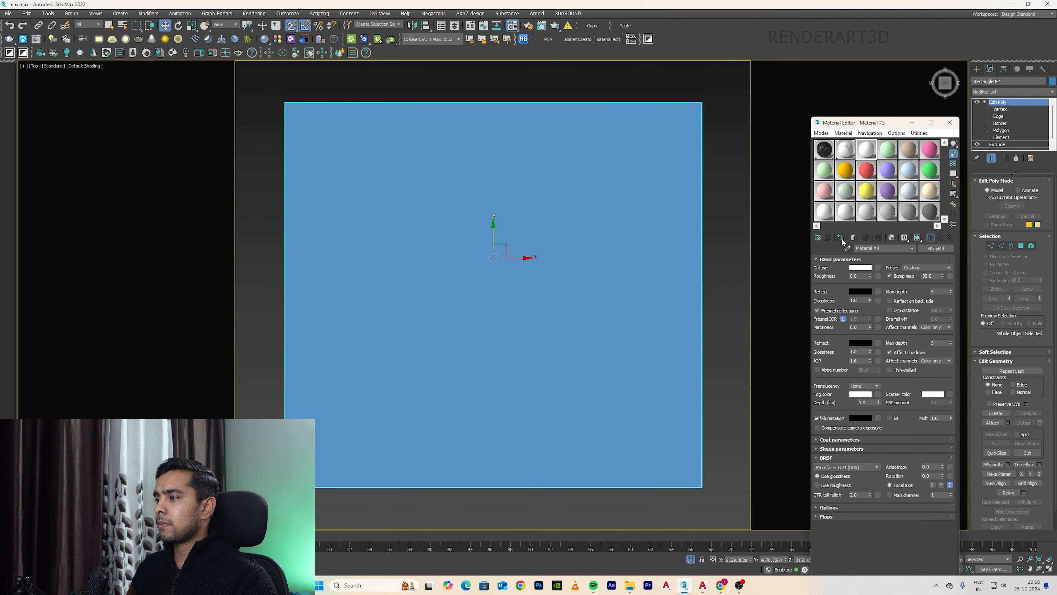
pyautogui.click(841, 238)
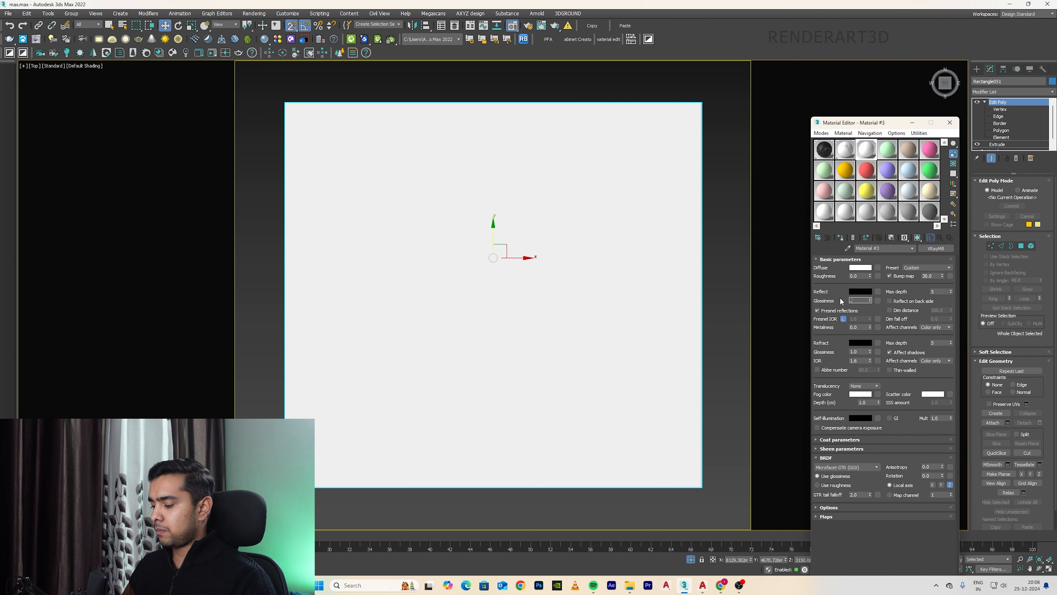
# Give the white ceiling material a dark grey reflection colour and 0.8 glossiness, and return to the camera view.
pyautogui.click(866, 292)
pyautogui.moveTo(244, 62); pyautogui.dragTo(244, 82)
pyautogui.click(307, 127)
pyautogui.click(724, 205)
pyautogui.press('c')
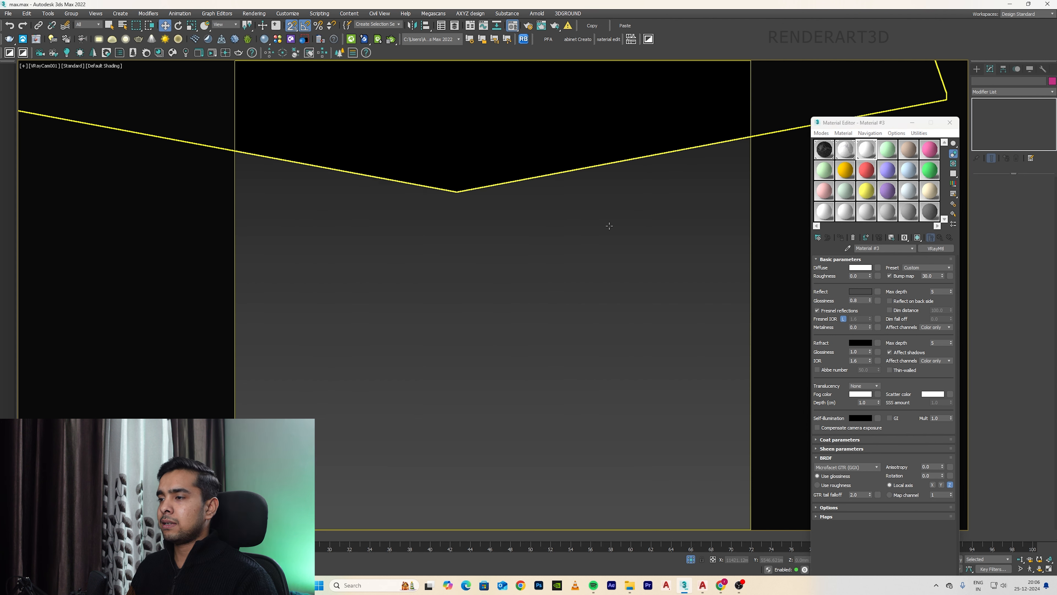
# End the ceiling isolation and, in an orbited Front view, select the room's green, pink and teal outer wall pieces.
pyautogui.hotkey('alt', 'q')
pyautogui.click(392, 458)
pyautogui.press('f')
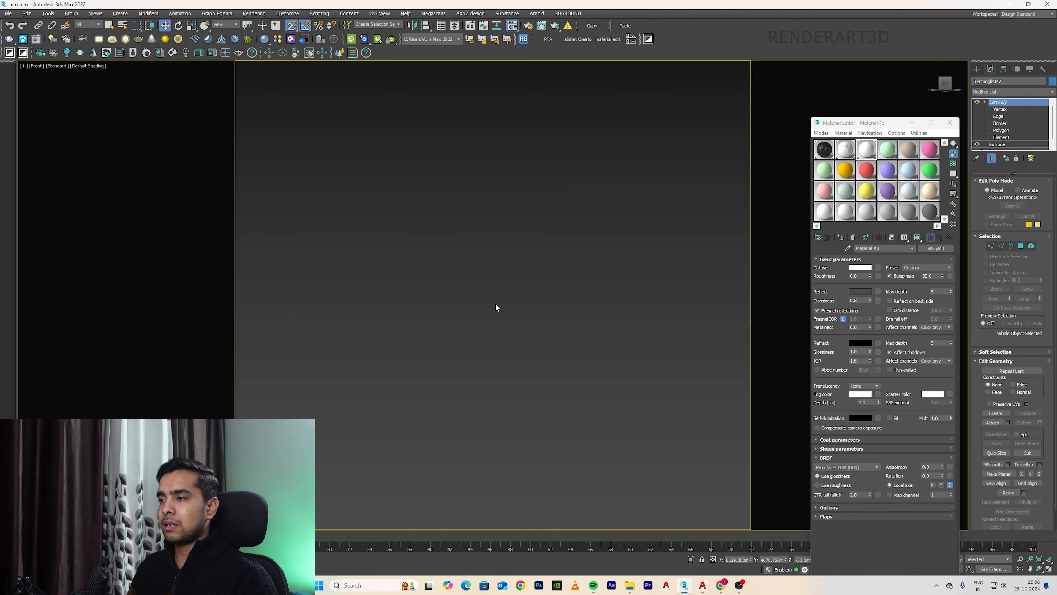
pyautogui.press('z')
pyautogui.scroll(-8, 496, 307)
pyautogui.press('F3')
pyautogui.scroll(3, 571, 246)
pyautogui.press('F3')
pyautogui.click(515, 278)
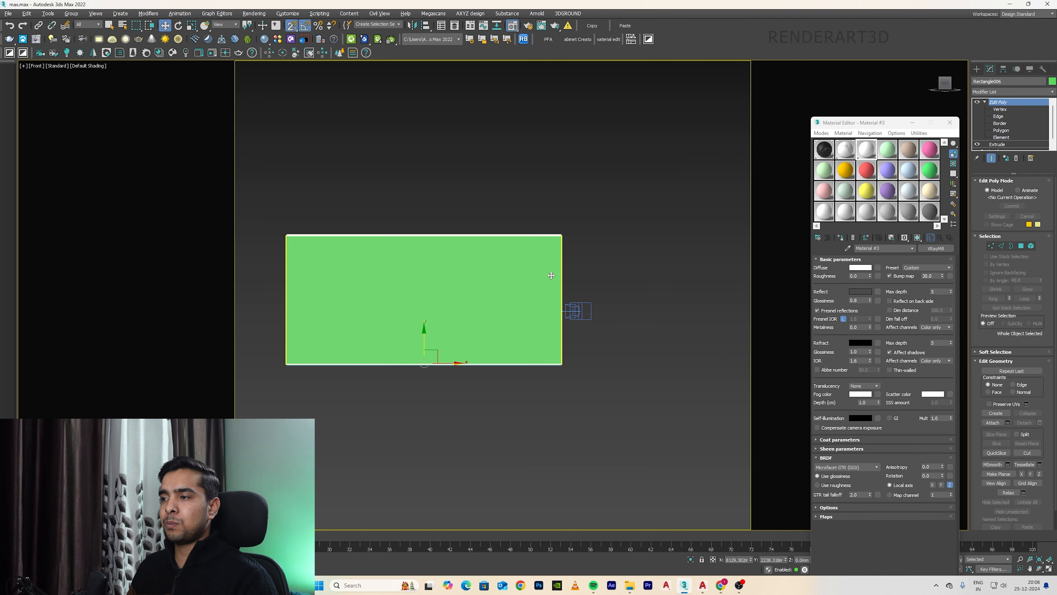
pyautogui.keyDown('alt'); pyautogui.moveTo(550, 274); pyautogui.dragTo(531, 289, button='middle'); pyautogui.keyUp('alt')
pyautogui.keyDown('ctrl'); pyautogui.click(592, 264); pyautogui.keyUp('ctrl')
pyautogui.keyDown('ctrl'); pyautogui.click(659, 237); pyautogui.keyUp('ctrl')
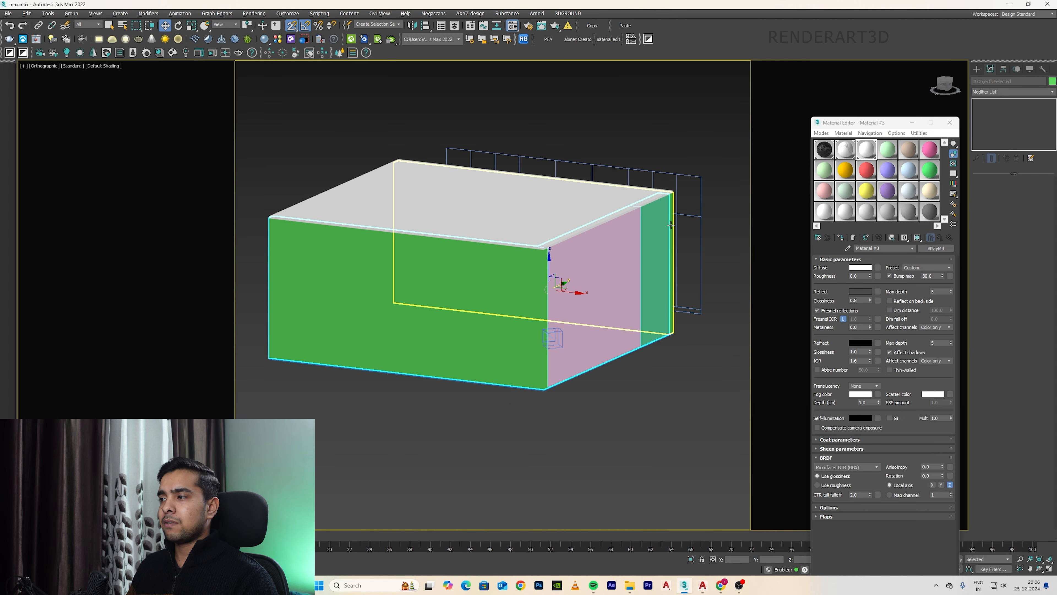
pyautogui.keyDown('ctrl'); pyautogui.click(672, 230); pyautogui.keyUp('ctrl')
# Add the remaining wall pieces around the glazed opening to the selection and go back to the Front view.
pyautogui.moveTo(416, 262); pyautogui.dragTo(574, 310, button='middle')
pyautogui.scroll(-5, 480, 262)
pyautogui.keyDown('ctrl'); pyautogui.click(574, 310); pyautogui.keyUp('ctrl')
pyautogui.scroll(4, 574, 310)
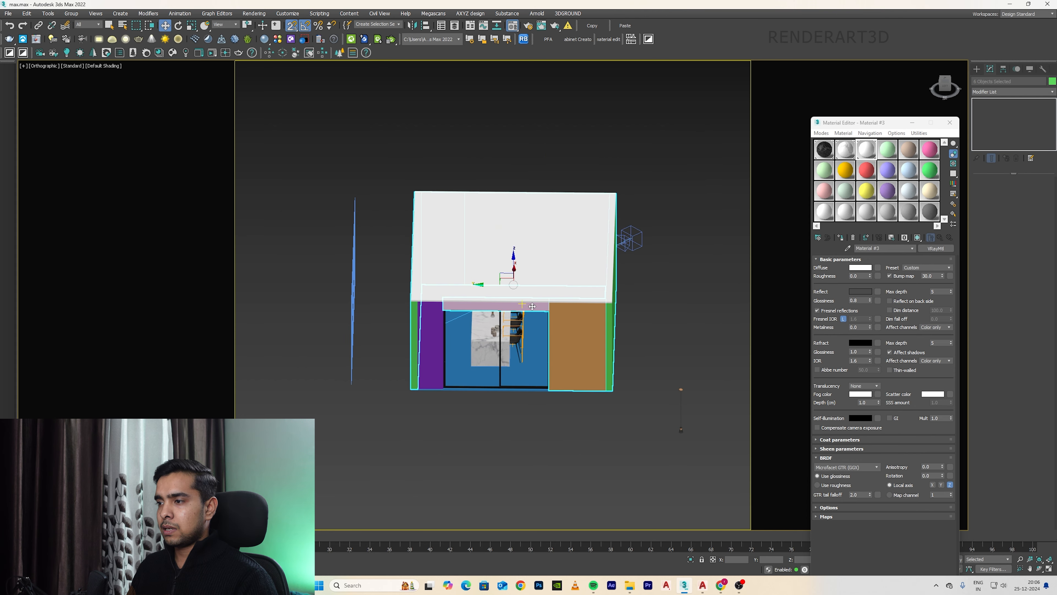
pyautogui.keyDown('ctrl'); pyautogui.click(430, 306); pyautogui.keyUp('ctrl')
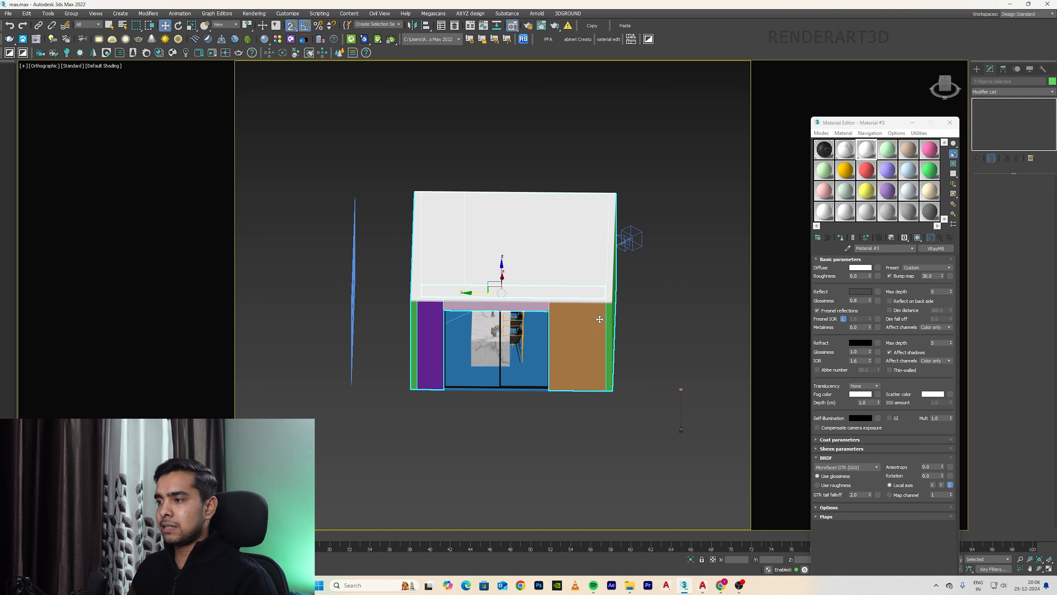
pyautogui.keyDown('alt'); pyautogui.moveTo(606, 331); pyautogui.dragTo(659, 356, button='middle'); pyautogui.keyUp('alt')
pyautogui.scroll(-3, 562, 342)
pyautogui.press('Delete')
pyautogui.hotkey('ctrl', 'z')
pyautogui.press('f')
# Load the RAL9018 swatch from the RAL.SHADE colour catalogue folder as the diffuse bitmap of the fourth sample material.
pyautogui.click(888, 149)
pyautogui.click(878, 268)
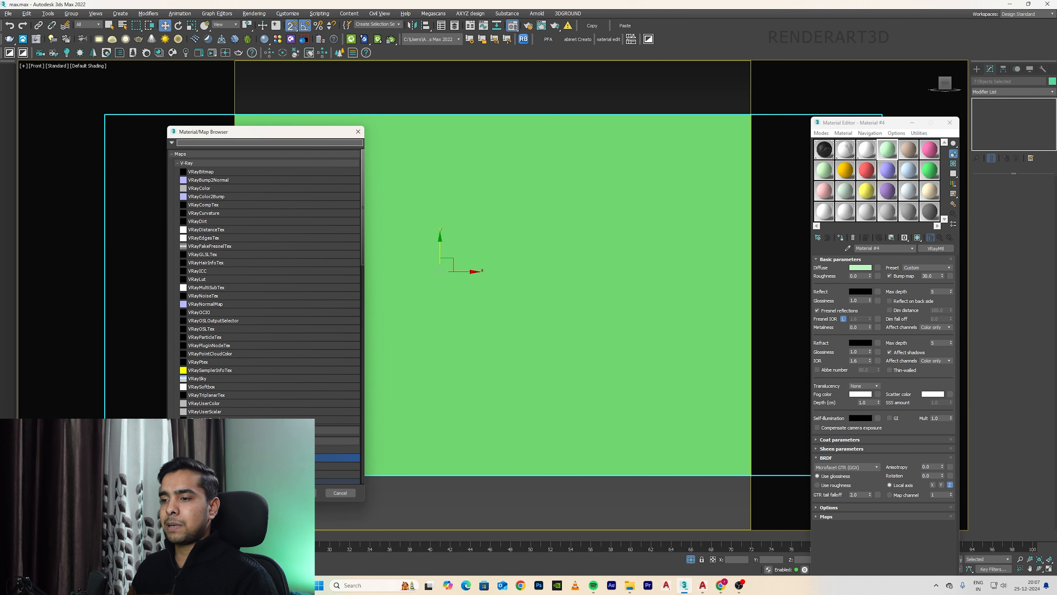
pyautogui.click(301, 492)
pyautogui.press('BackSpace')
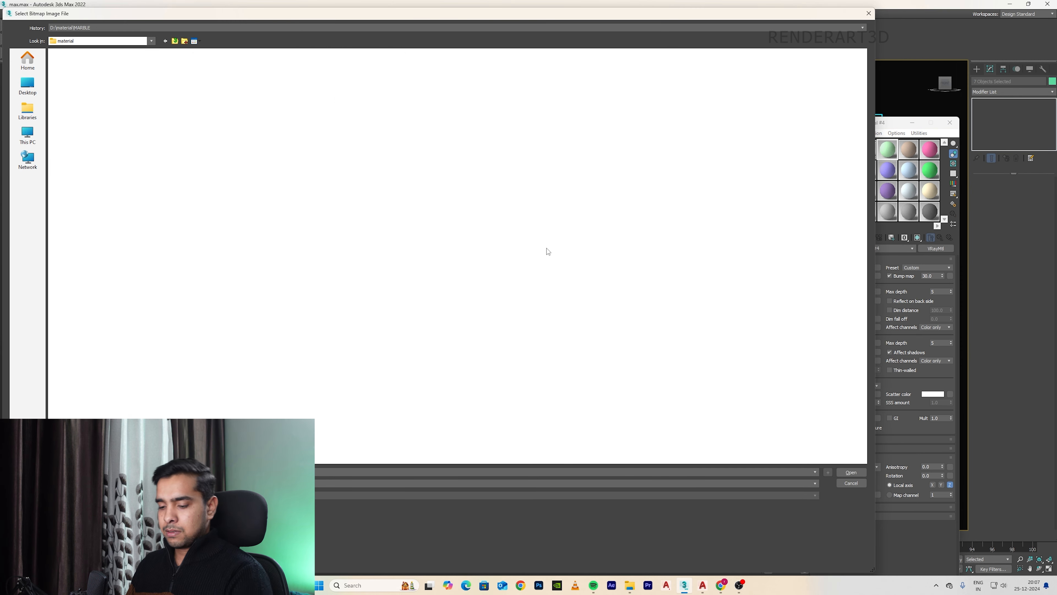
pyautogui.doubleClick(218, 236)
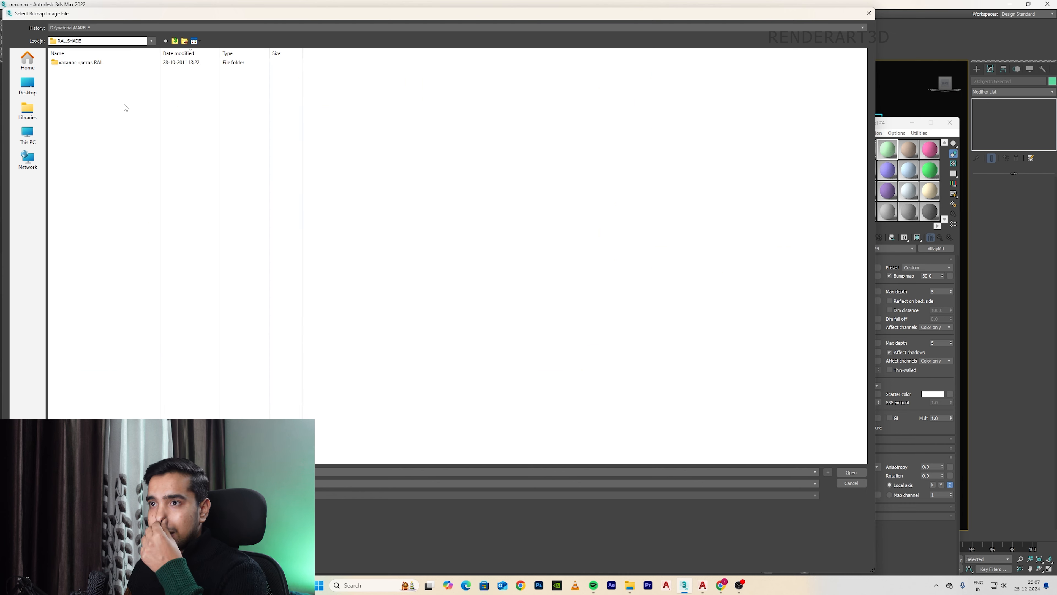
pyautogui.doubleClick(83, 63)
pyautogui.scroll(-15, 288, 236)
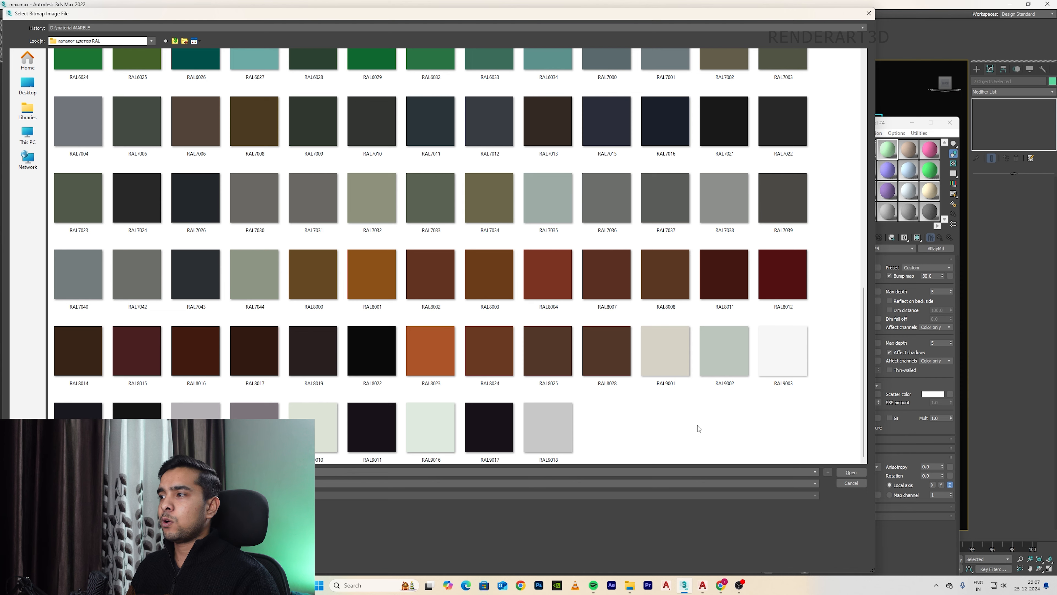
pyautogui.scroll(12, 699, 428)
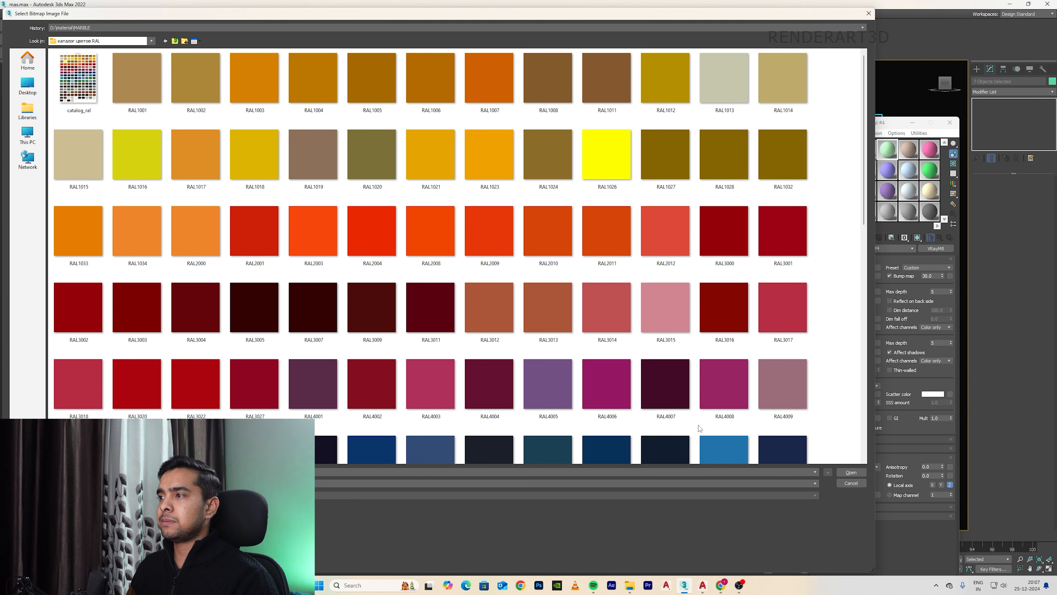
pyautogui.scroll(-15, 699, 428)
pyautogui.doubleClick(548, 427)
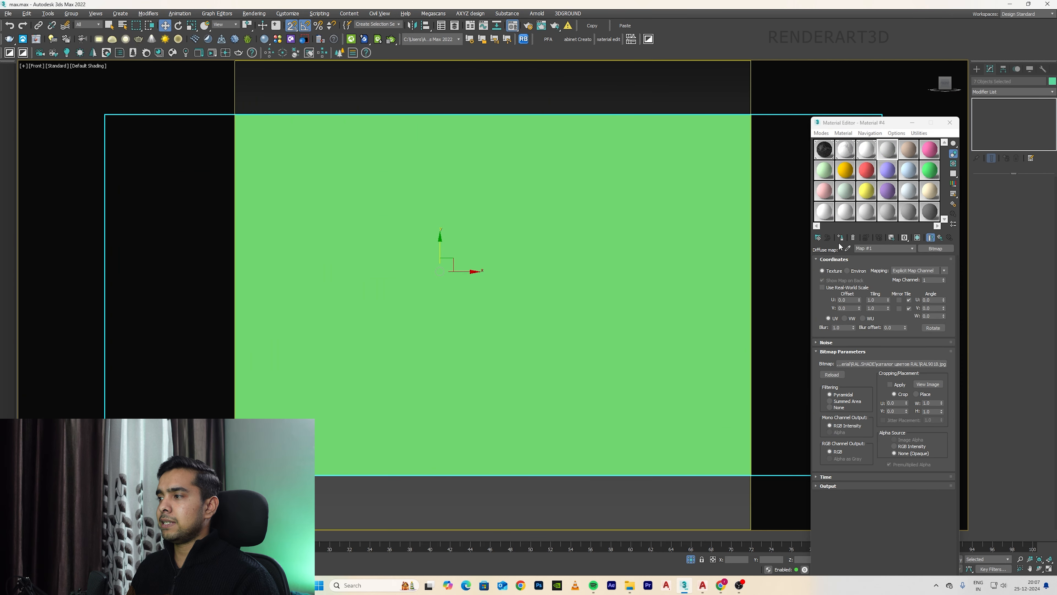
# Assign the RAL9018 material to the selected walls, show its map in the viewport and restore the full kitchen in the camera view.
pyautogui.click(840, 237)
pyautogui.scroll(-4, 608, 264)
pyautogui.click(919, 238)
pyautogui.keyDown('alt'); pyautogui.moveTo(521, 245); pyautogui.dragTo(561, 261, button='middle'); pyautogui.keyUp('alt')
pyautogui.press('c')
pyautogui.hotkey('alt', 'q')
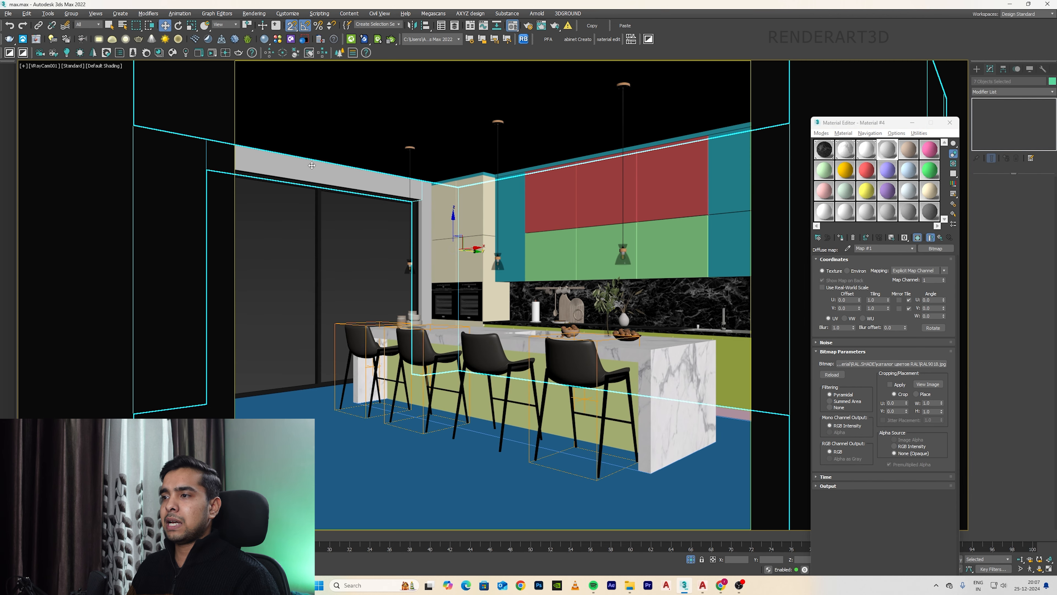
# Set the RAL9018 wall material to a dark grey reflection colour and 0.8 glossiness.
pyautogui.click(314, 162)
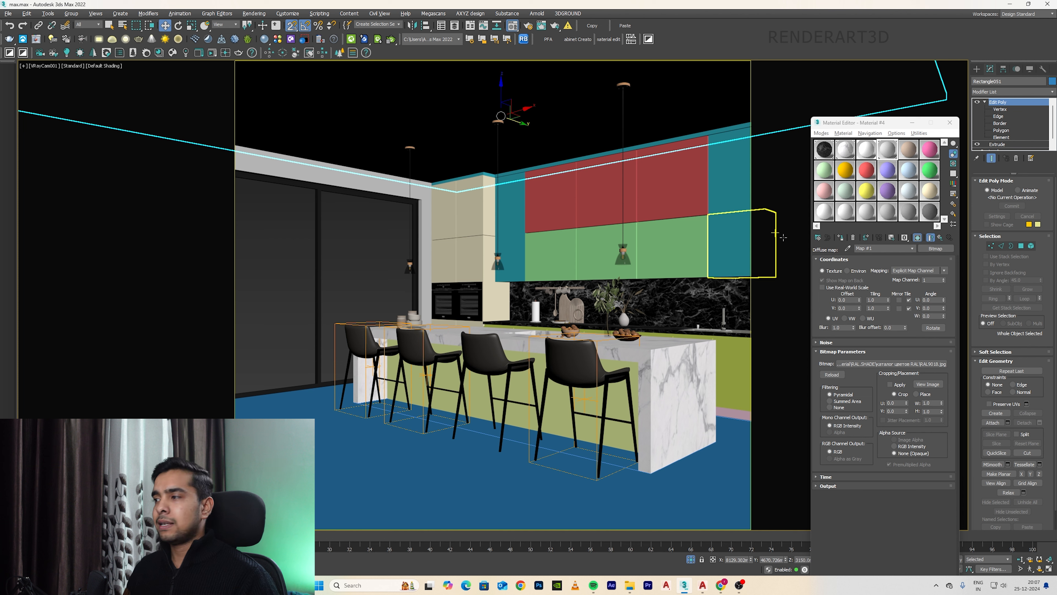
pyautogui.click(931, 238)
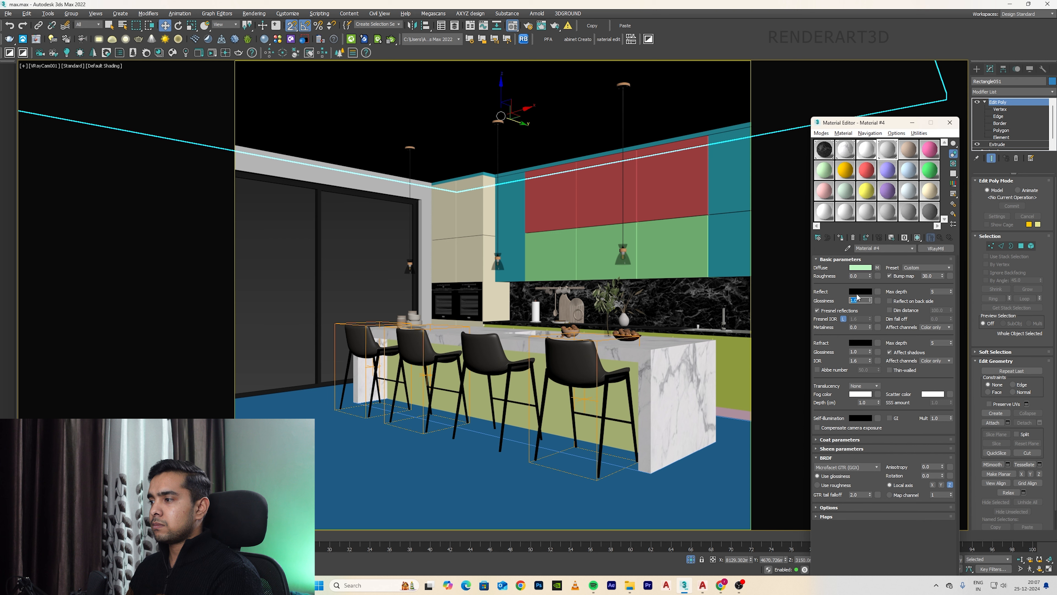
pyautogui.click(860, 291)
pyautogui.click(237, 58)
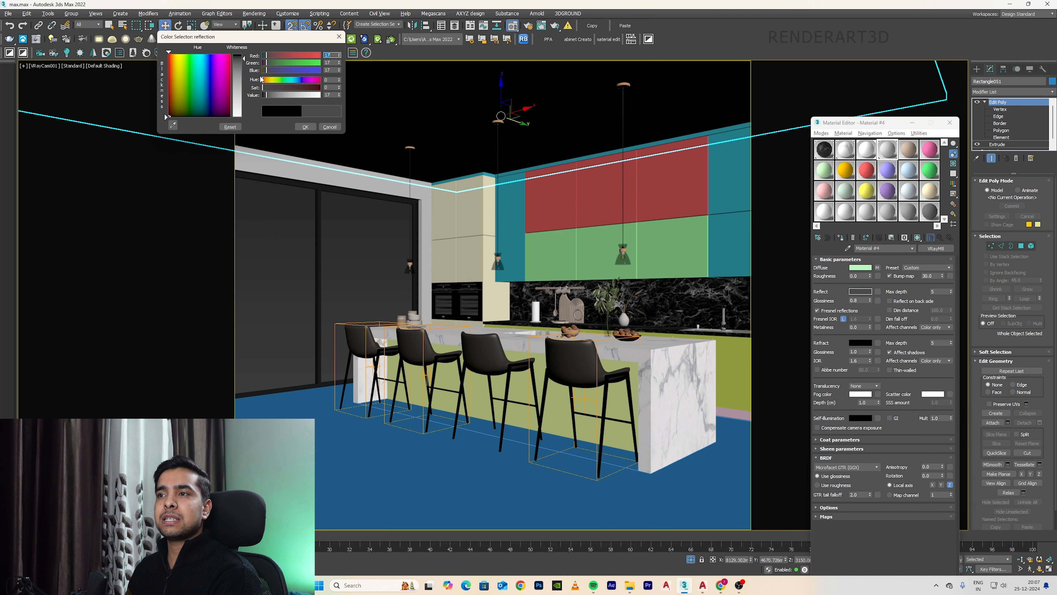
pyautogui.click(305, 127)
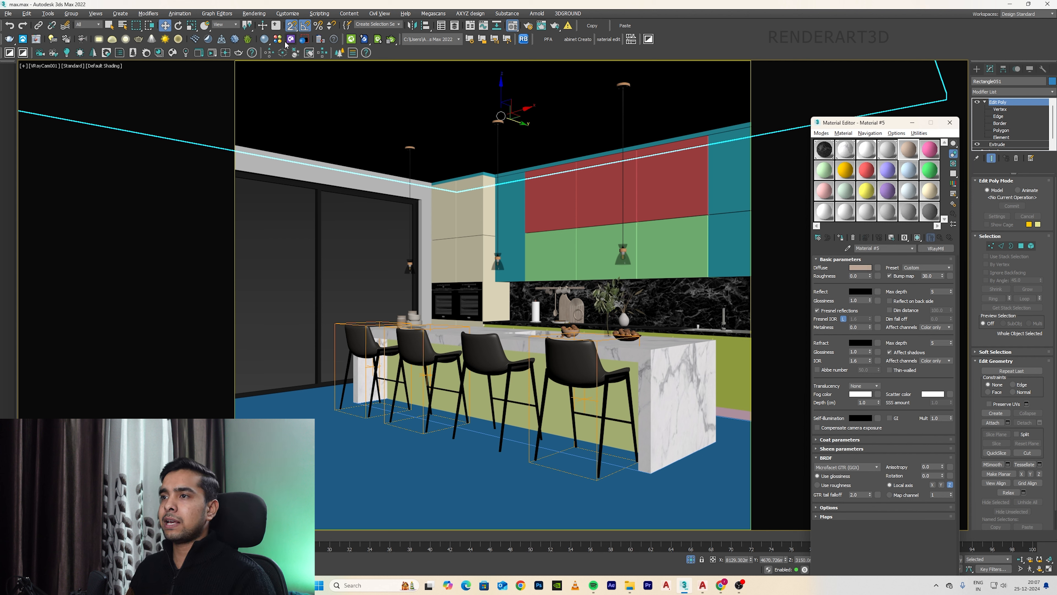
# Replace the fifth sample with a new VRayMtl, check the reference image in AutoCAD, and load the RAL7037 swatch as its diffuse bitmap.
pyautogui.click(264, 39)
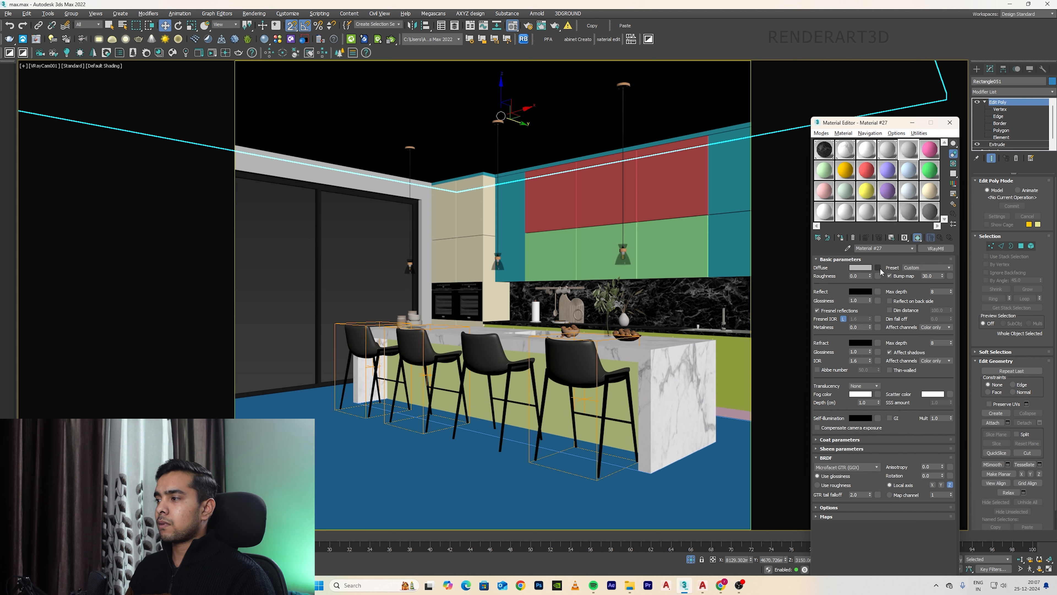
pyautogui.click(878, 268)
pyautogui.doubleClick(233, 457)
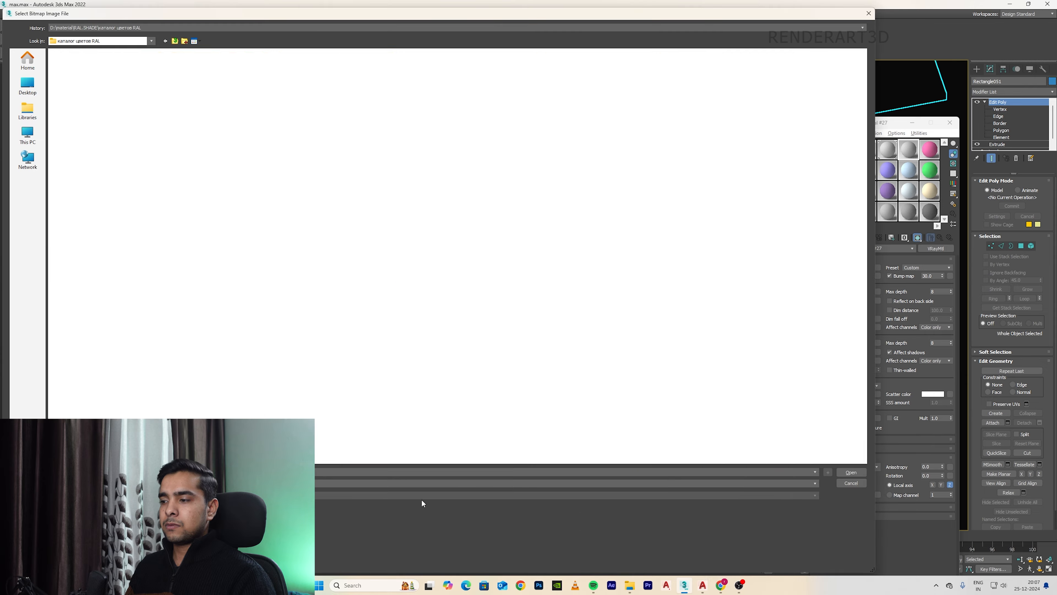
pyautogui.click(702, 585)
pyautogui.hotkey('alt', 'Tab')
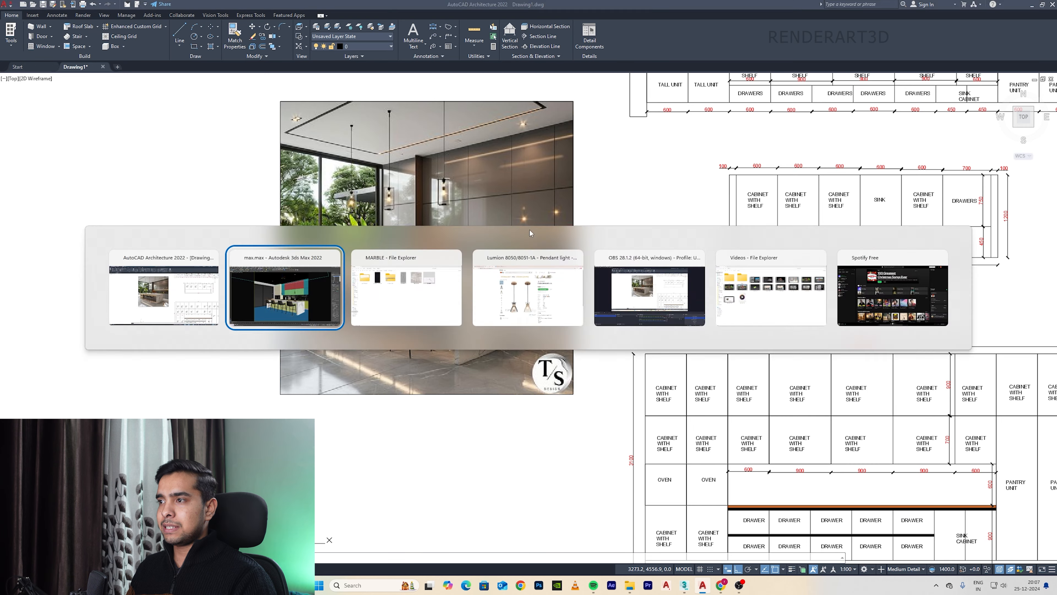
pyautogui.scroll(-15, 727, 345)
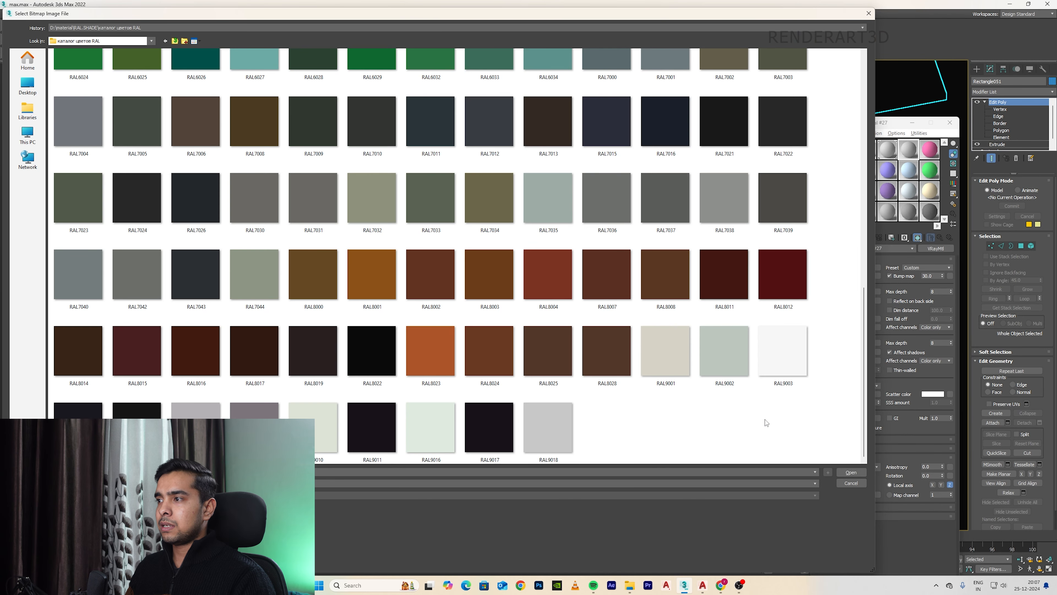
pyautogui.click(622, 199)
pyautogui.doubleClick(670, 193)
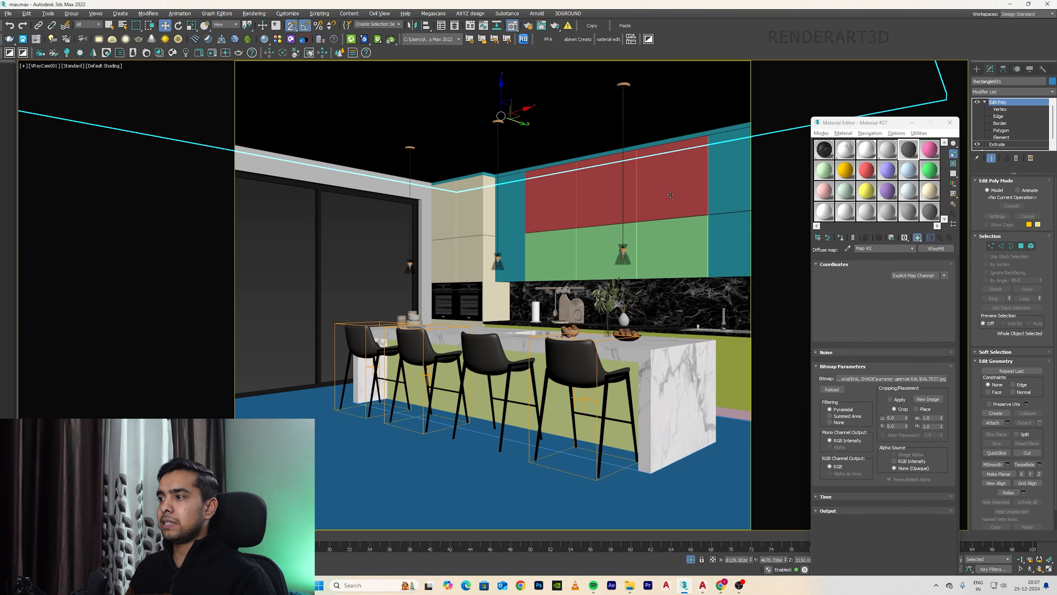
# Select the red, green and teal wall cabinets together with the beige tall unit fronts around the ovens.
pyautogui.click(637, 149)
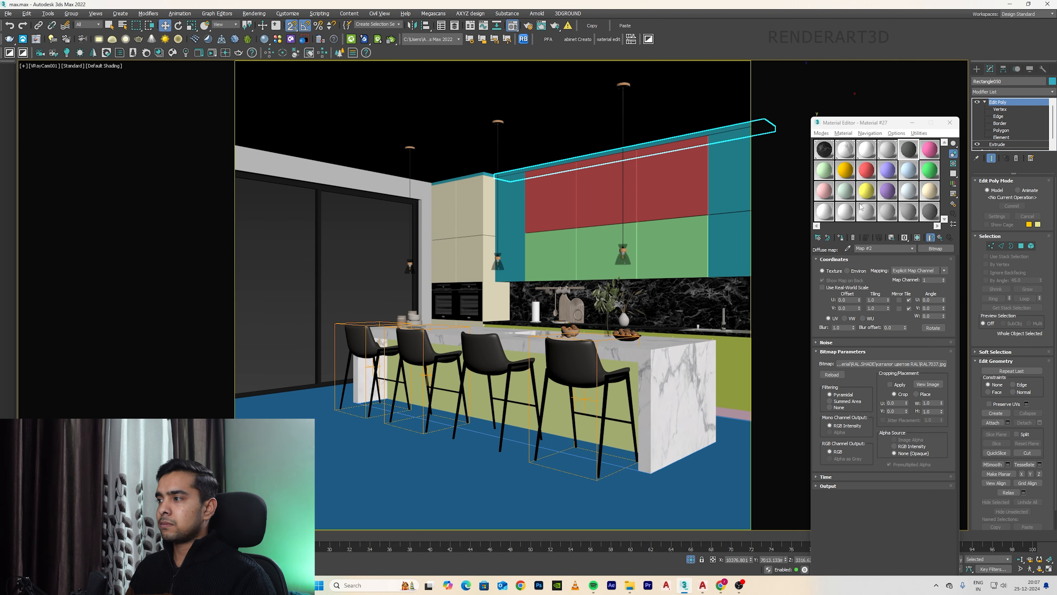
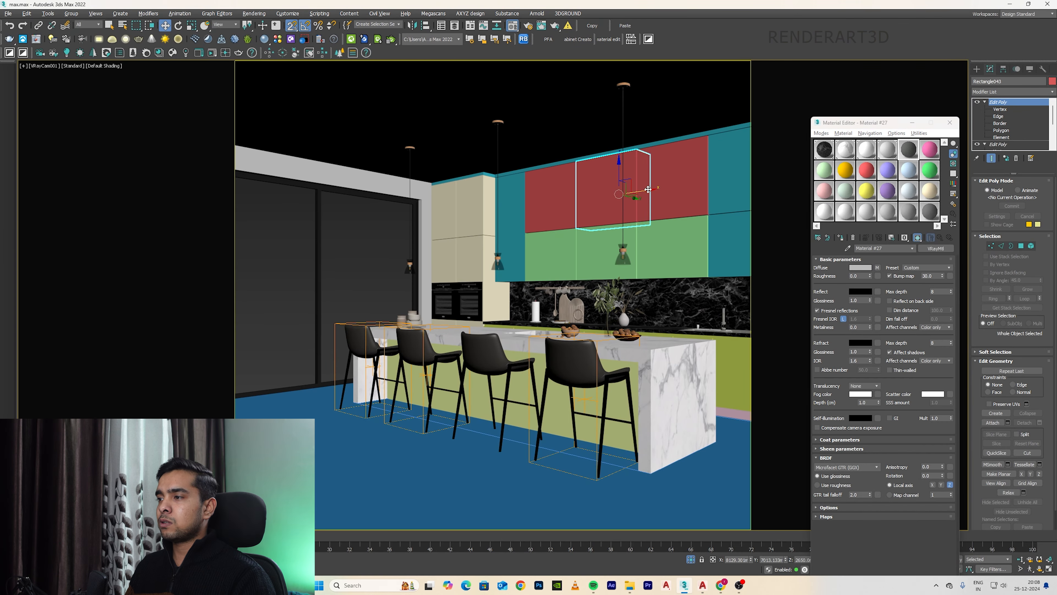
pyautogui.click(713, 180)
pyautogui.keyDown('ctrl'); pyautogui.click(724, 240); pyautogui.keyUp('ctrl')
pyautogui.keyDown('ctrl'); pyautogui.click(667, 236); pyautogui.keyUp('ctrl')
pyautogui.keyDown('ctrl'); pyautogui.click(617, 242); pyautogui.keyUp('ctrl')
pyautogui.keyDown('ctrl'); pyautogui.click(553, 249); pyautogui.keyUp('ctrl')
pyautogui.keyDown('ctrl'); pyautogui.click(551, 208); pyautogui.keyUp('ctrl')
pyautogui.keyDown('ctrl'); pyautogui.click(511, 201); pyautogui.keyUp('ctrl')
pyautogui.keyDown('ctrl'); pyautogui.click(480, 198); pyautogui.keyUp('ctrl')
pyautogui.keyDown('ctrl'); pyautogui.click(445, 210); pyautogui.keyUp('ctrl')
pyautogui.keyDown('ctrl'); pyautogui.click(445, 254); pyautogui.keyUp('ctrl')
pyautogui.keyDown('ctrl'); pyautogui.click(468, 255); pyautogui.keyUp('ctrl')
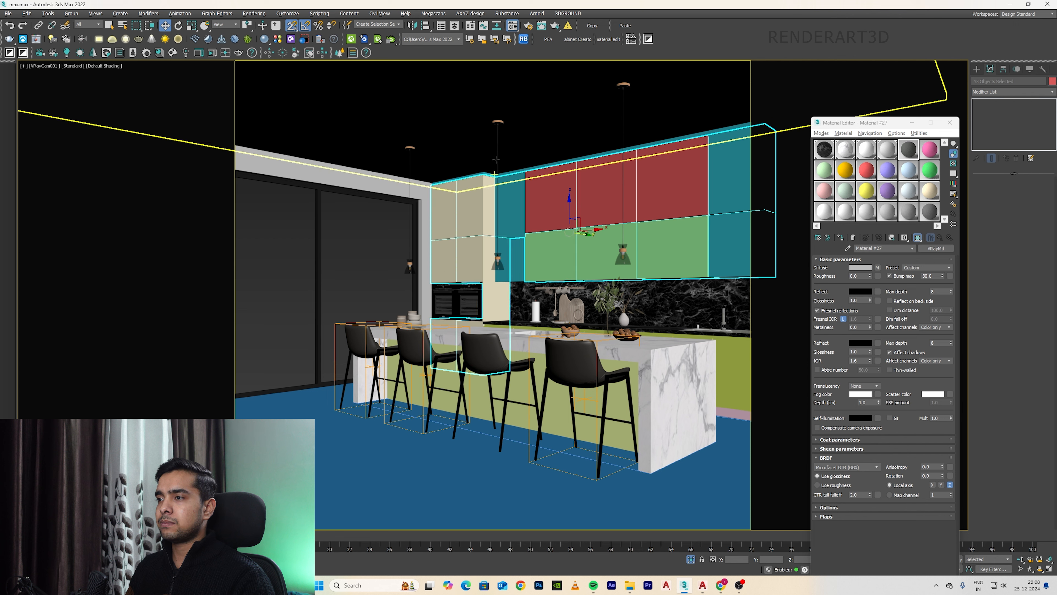
# Add the top filler panels and the tall unit beyond the camera frame to the selection, and move the Material Editor clear of them.
pyautogui.keyDown('ctrl'); pyautogui.click(513, 175); pyautogui.keyUp('ctrl')
pyautogui.keyDown('ctrl'); pyautogui.click(741, 132); pyautogui.keyUp('ctrl')
pyautogui.keyDown('ctrl'); pyautogui.click(774, 119); pyautogui.keyUp('ctrl')
pyautogui.keyDown('ctrl'); pyautogui.click(791, 100); pyautogui.keyUp('ctrl')
pyautogui.keyDown('ctrl'); pyautogui.click(779, 229); pyautogui.keyUp('ctrl')
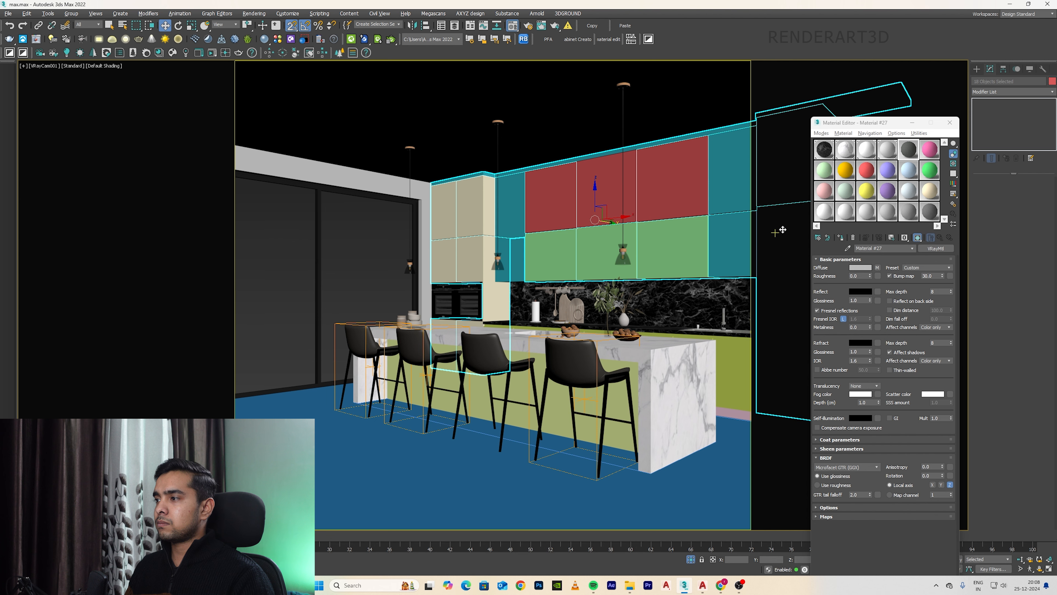
pyautogui.moveTo(868, 127); pyautogui.dragTo(942, 165)
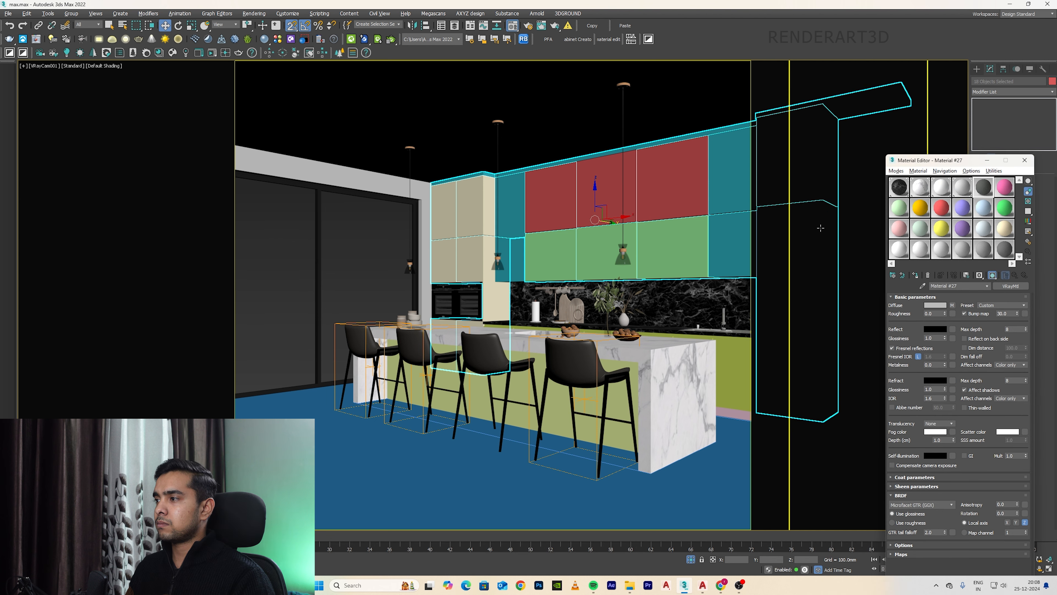
# Isolate the selected cabinets in the Perspective view and assign the dark grey RAL7037 material to them.
pyautogui.press('p')
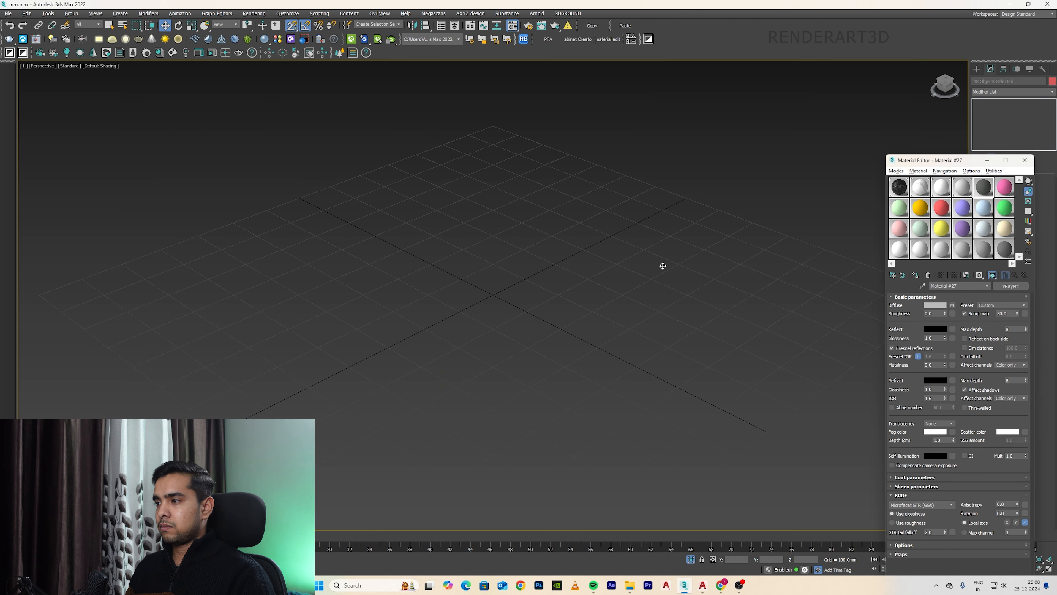
pyautogui.press('z')
pyautogui.keyDown('alt'); pyautogui.moveTo(593, 278); pyautogui.dragTo(581, 303, button='middle'); pyautogui.keyUp('alt')
pyautogui.hotkey('alt', 'q')
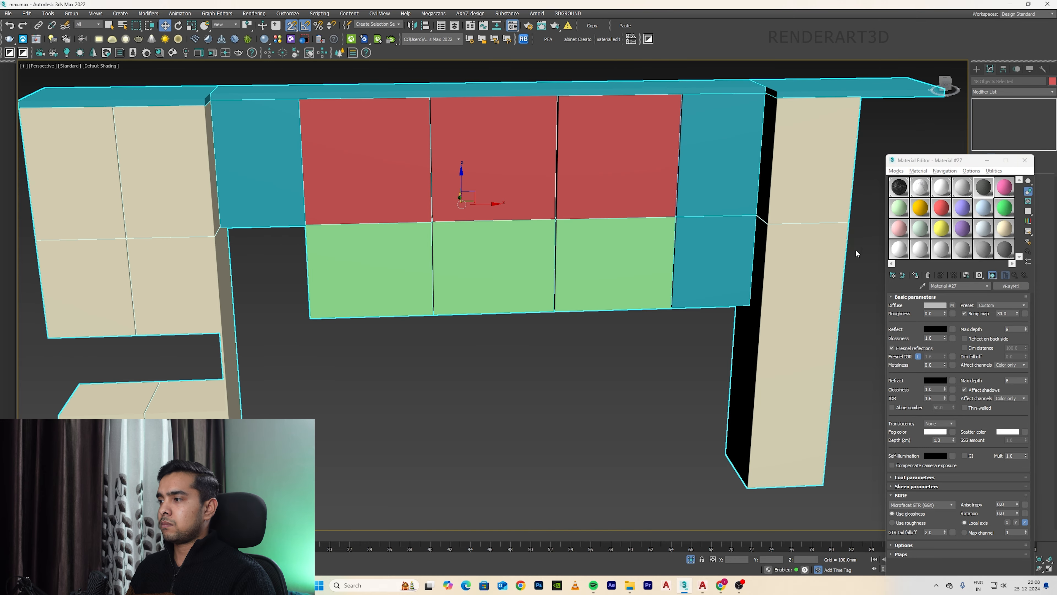
pyautogui.click(914, 275)
# Restore the full scene and assign the RAL7037 material to the remaining teal wall cabinet and beige tall unit panels.
pyautogui.hotkey('alt', 'q')
pyautogui.click(394, 277)
pyautogui.keyDown('ctrl'); pyautogui.click(684, 242); pyautogui.keyUp('ctrl')
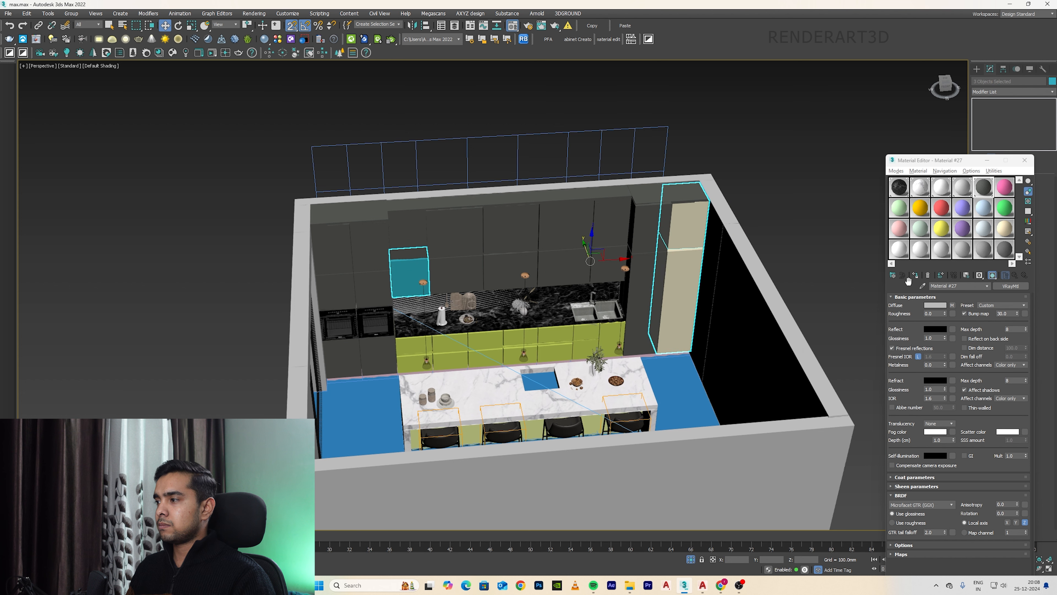
# Select all the green base drawer fronts below the black marble worktop and assign the RAL7037 material to them.
pyautogui.scroll(3, 553, 371)
pyautogui.click(636, 322)
pyautogui.keyDown('ctrl'); pyautogui.click(637, 322); pyautogui.keyUp('ctrl')
pyautogui.keyDown('ctrl'); pyautogui.click(562, 326); pyautogui.keyUp('ctrl')
pyautogui.keyDown('ctrl'); pyautogui.click(556, 347); pyautogui.keyUp('ctrl')
pyautogui.keyDown('ctrl'); pyautogui.click(520, 352); pyautogui.keyUp('ctrl')
pyautogui.keyDown('ctrl'); pyautogui.click(447, 355); pyautogui.keyUp('ctrl')
pyautogui.keyDown('ctrl'); pyautogui.click(400, 359); pyautogui.keyUp('ctrl')
pyautogui.keyDown('ctrl'); pyautogui.click(394, 338); pyautogui.keyUp('ctrl')
pyautogui.keyDown('ctrl'); pyautogui.click(354, 341); pyautogui.keyUp('ctrl')
pyautogui.keyDown('ctrl'); pyautogui.click(337, 362); pyautogui.keyUp('ctrl')
pyautogui.click(914, 275)
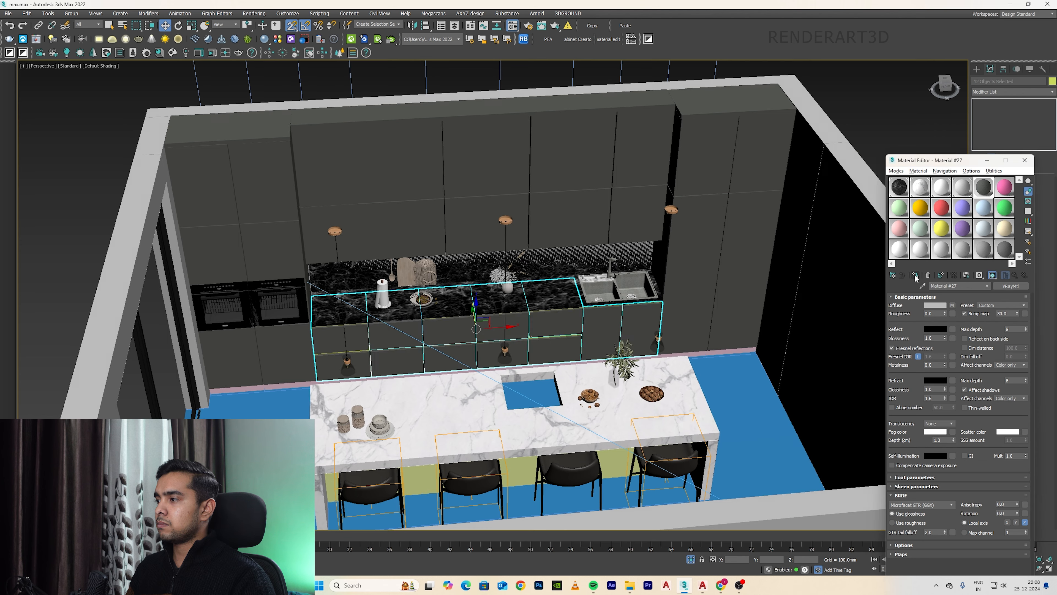
# Delete the upper drawer front beside the ovens to expose the profile strip behind it.
pyautogui.keyDown('alt'); pyautogui.moveTo(521, 316); pyautogui.dragTo(562, 318, button='middle'); pyautogui.keyUp('alt')
pyautogui.scroll(5, 370, 388)
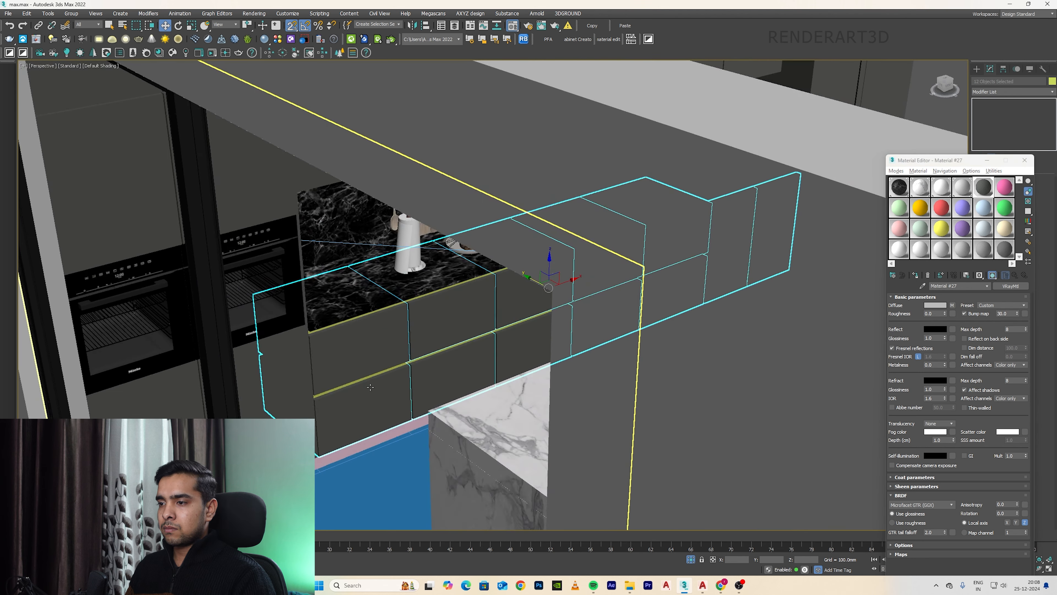
pyautogui.scroll(2, 366, 378)
pyautogui.click(350, 350)
pyautogui.press('Delete')
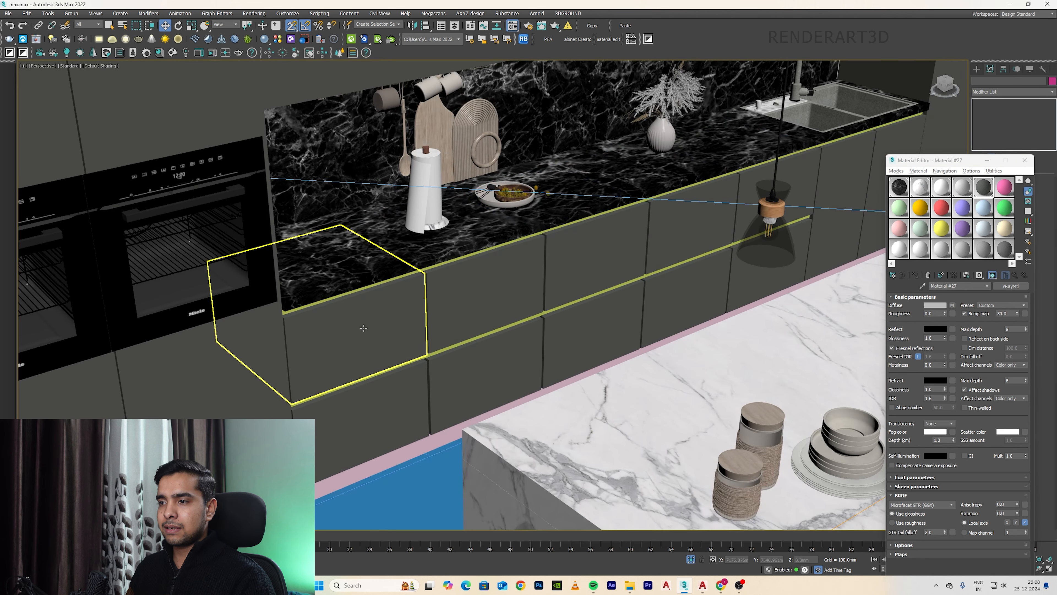
# Select the two green horizontal profile strips of the base drawers, set the pink material's diffuse colour to black and assign it to them.
pyautogui.click(369, 364)
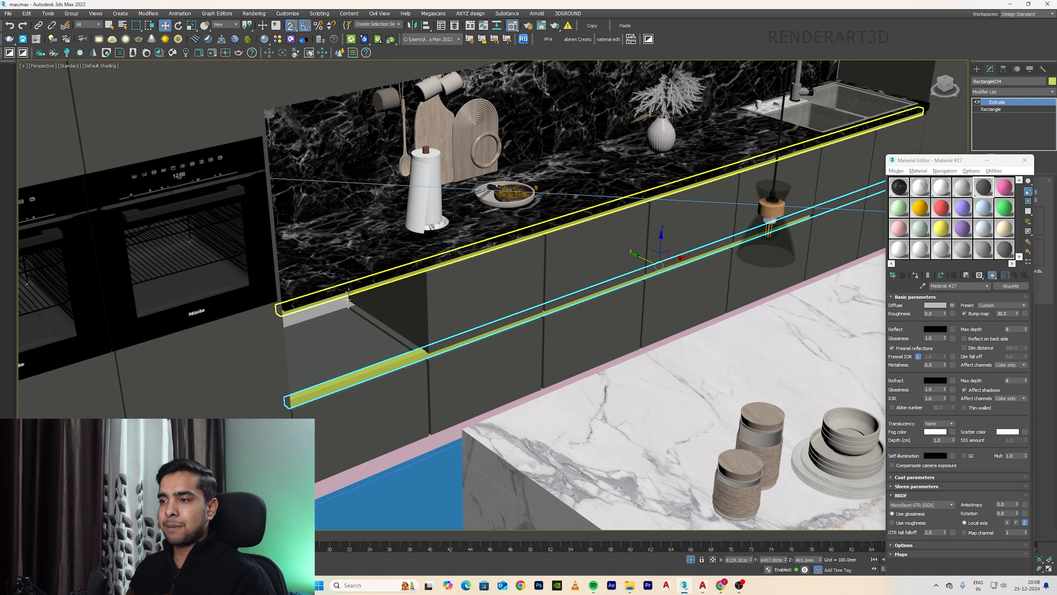
pyautogui.keyDown('ctrl'); pyautogui.click(583, 221); pyautogui.keyUp('ctrl')
pyautogui.click(1005, 187)
pyautogui.click(933, 306)
pyautogui.moveTo(288, 95); pyautogui.dragTo(263, 95)
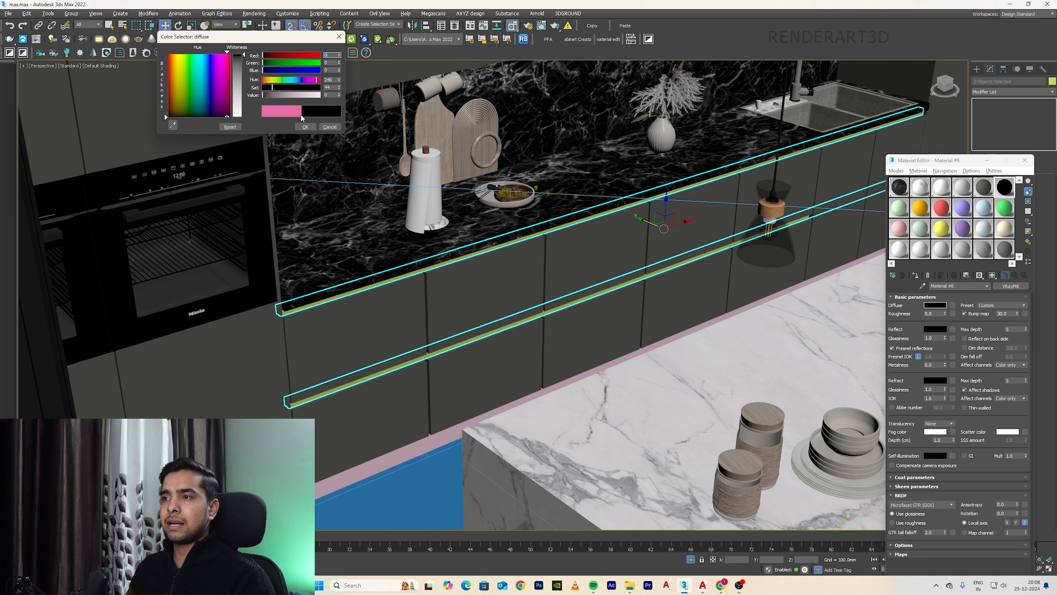
pyautogui.click(305, 127)
pyautogui.click(918, 275)
pyautogui.hotkey('alt', 'q')
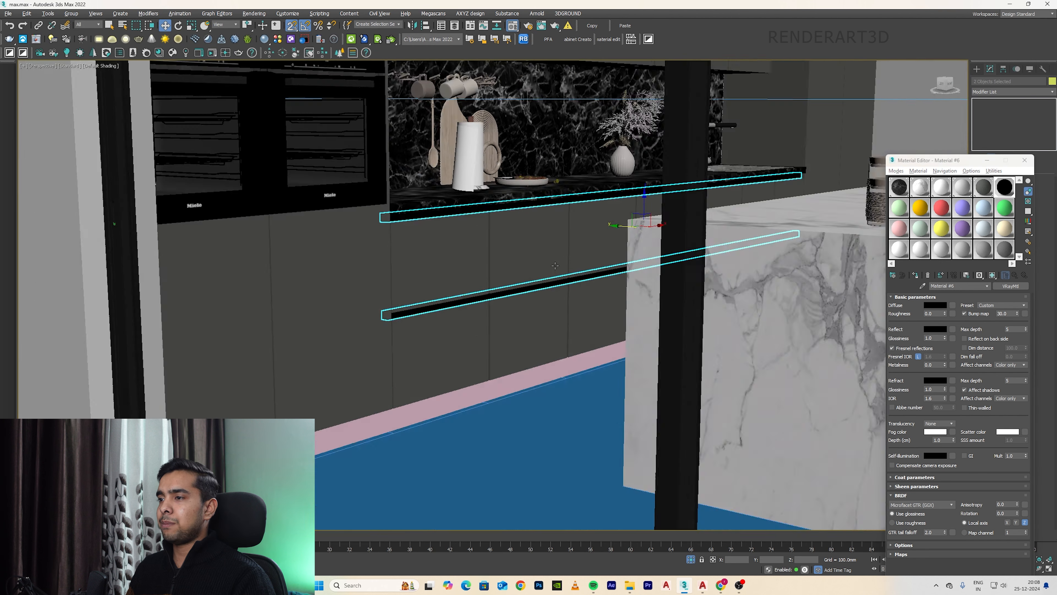
# Return to the camera view and assign the dark grey RAL7037 material to the green island panel behind the stools.
pyautogui.press('c')
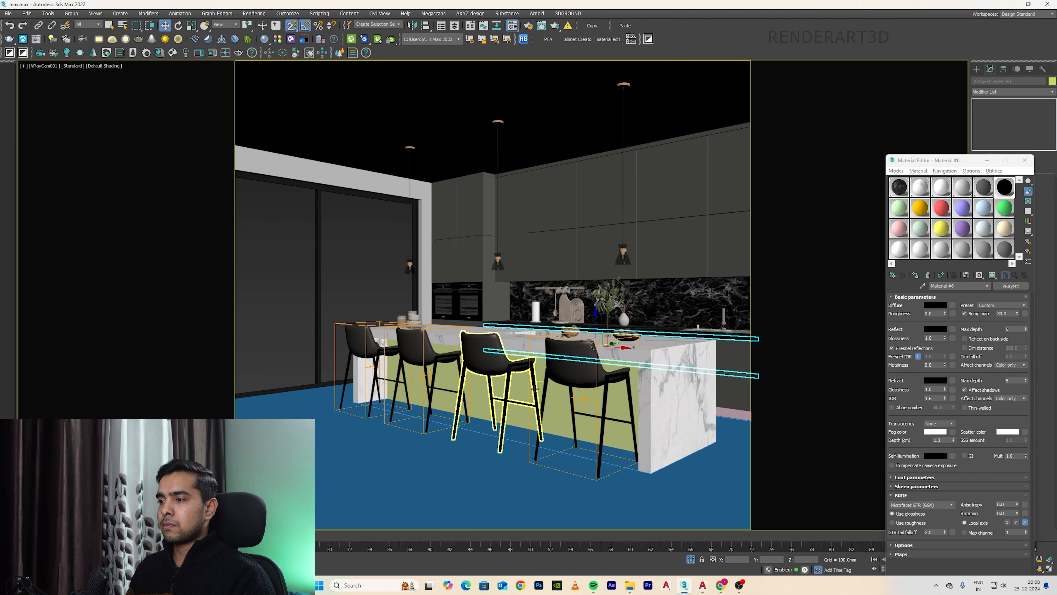
pyautogui.click(537, 388)
pyautogui.hotkey('alt', 'q')
pyautogui.click(990, 191)
pyautogui.click(917, 276)
pyautogui.hotkey('alt', 'q')
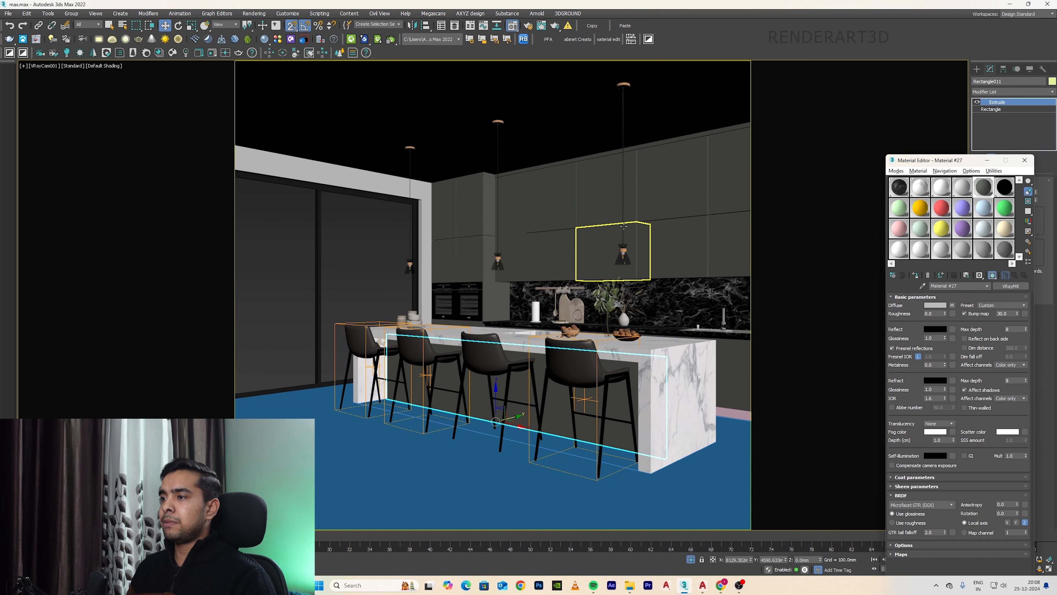
# Preview the RAL7037 cabinet material enlarged and set its reflection colour to a light grey with value 191.
pyautogui.doubleClick(990, 187)
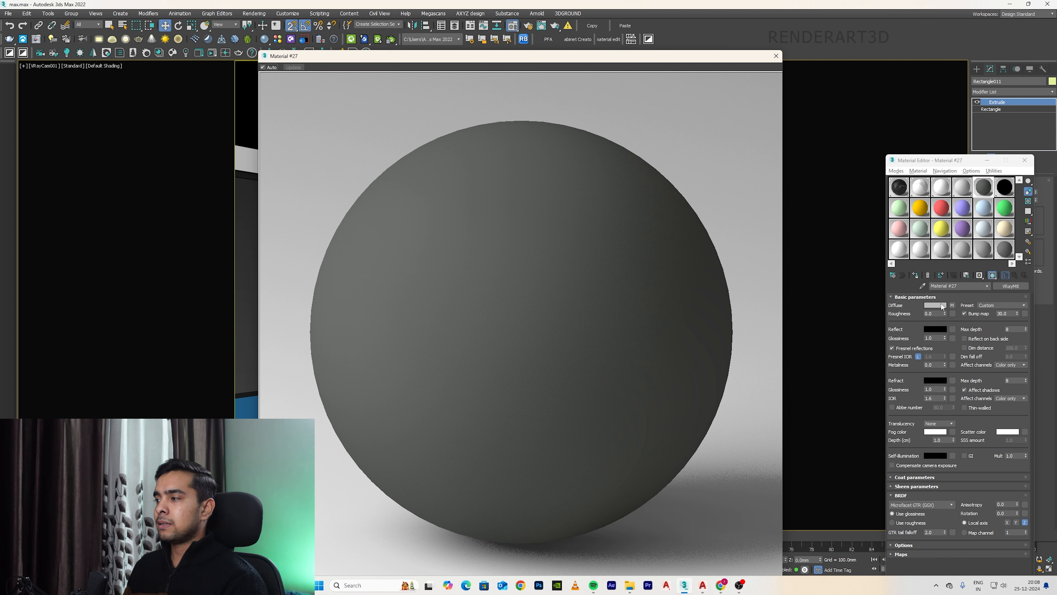
pyautogui.click(935, 329)
pyautogui.click(164, 114)
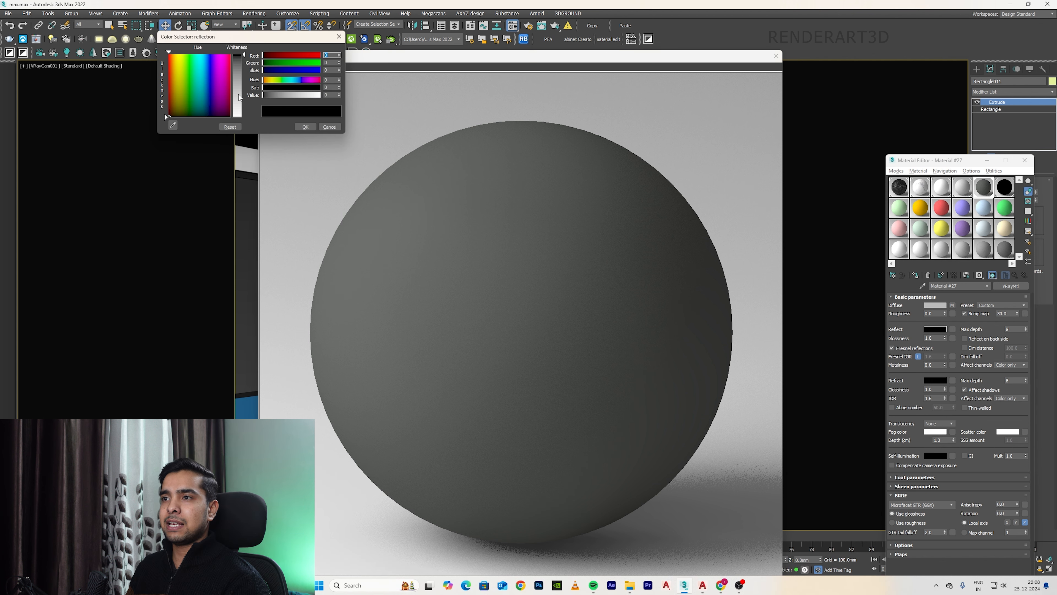
pyautogui.moveTo(244, 113); pyautogui.dragTo(244, 115)
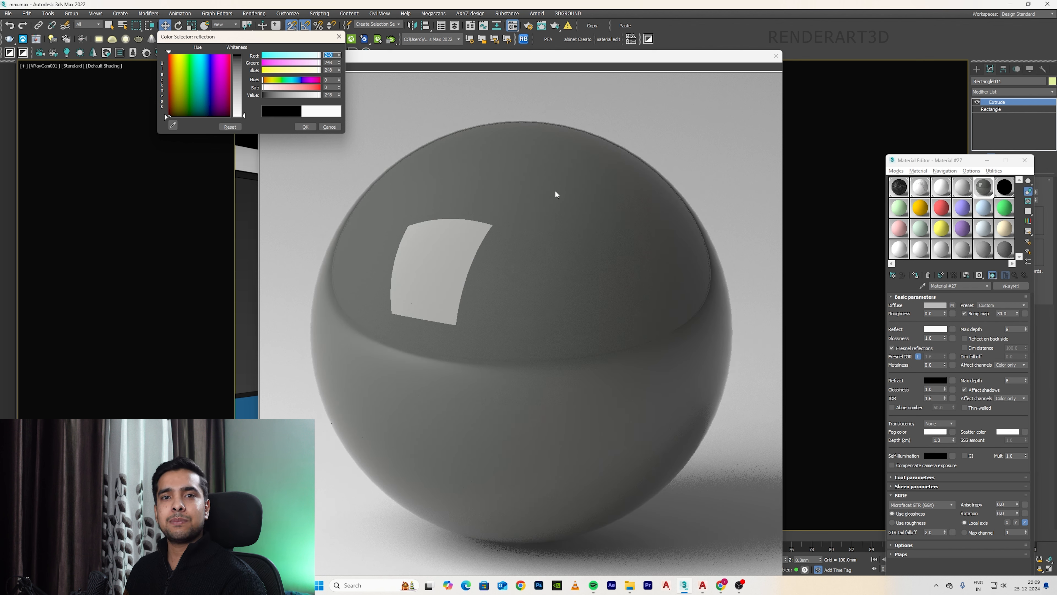
pyautogui.moveTo(244, 105); pyautogui.dragTo(244, 101)
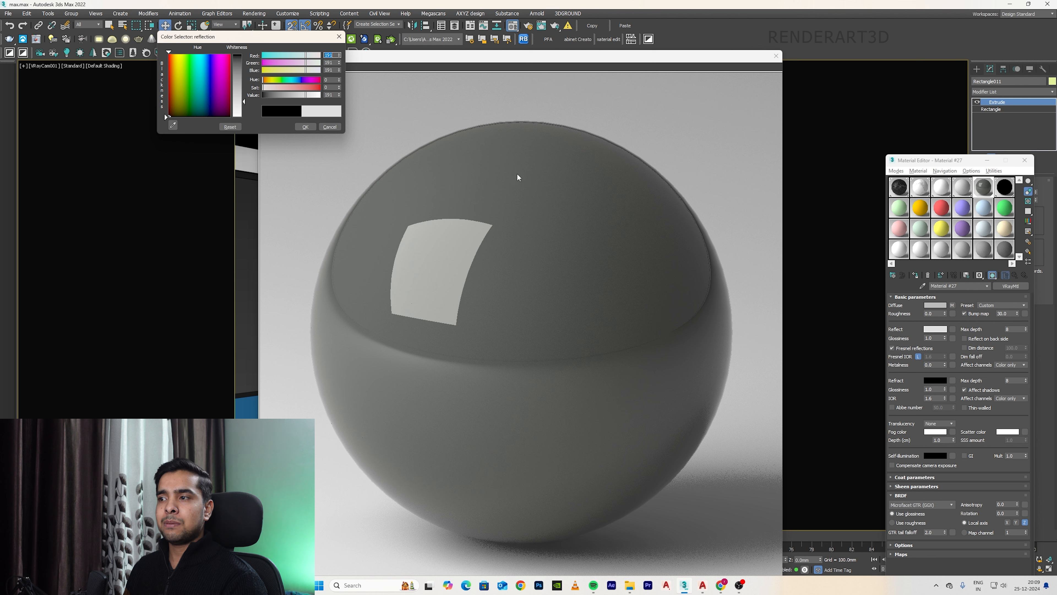
pyautogui.click(302, 127)
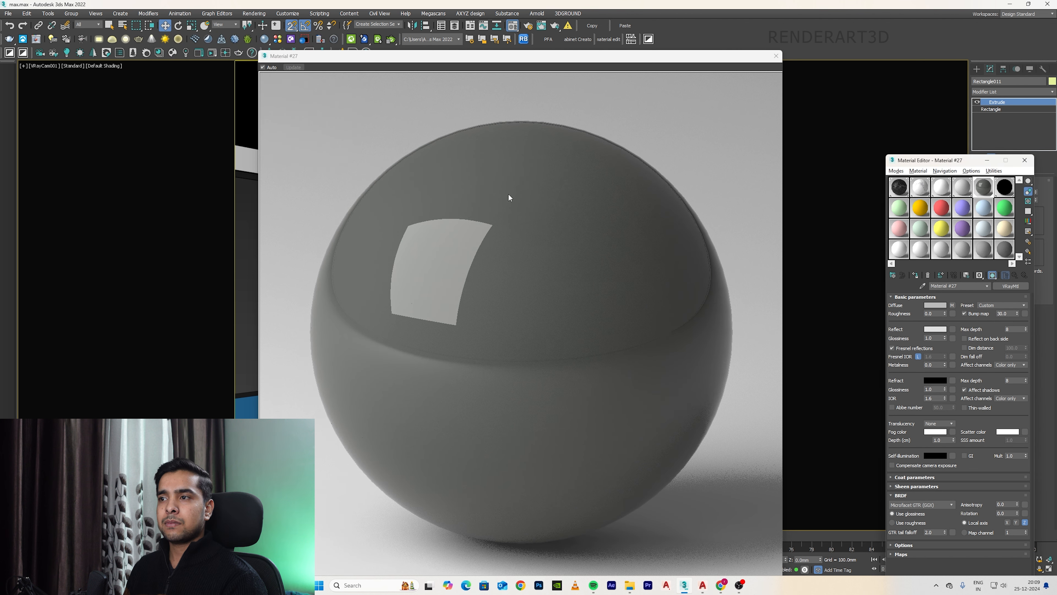
pyautogui.click(776, 55)
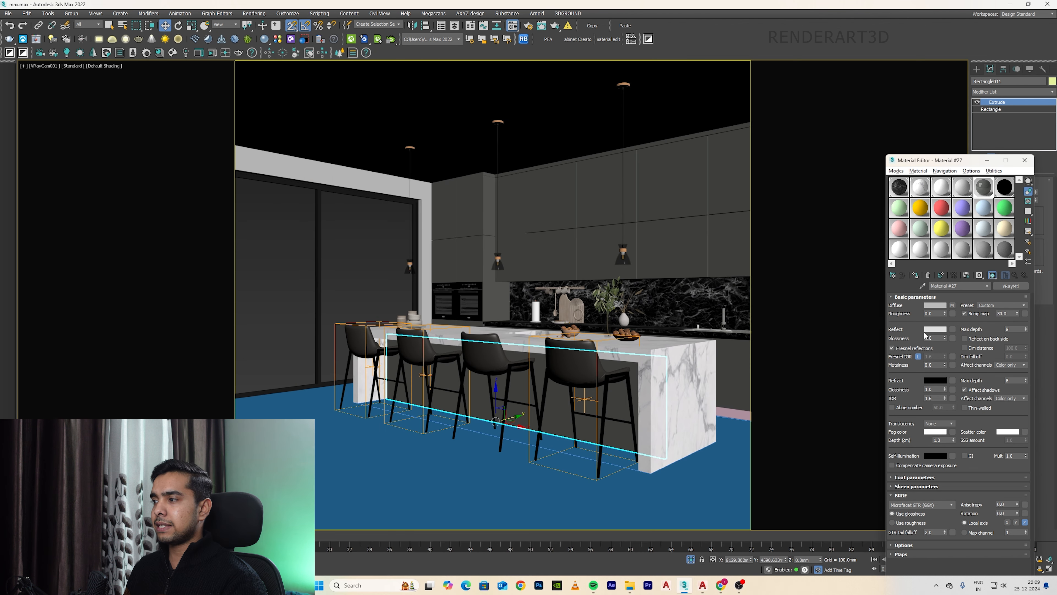
pyautogui.doubleClick(936, 338)
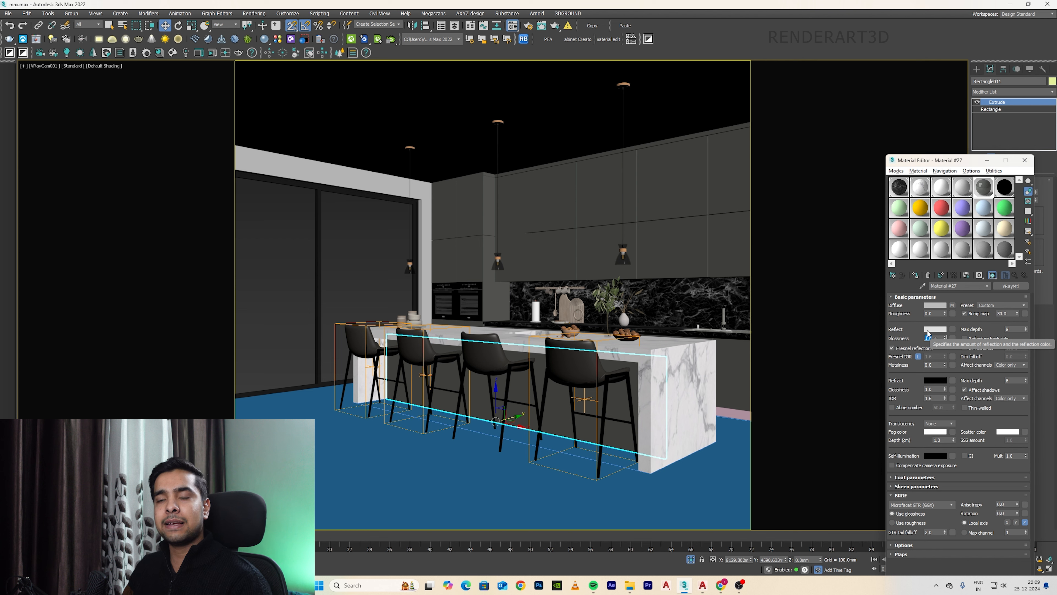
# Select the lower vertices of all three pendant lamps together and raise them about 250 mm to shorten the lamps.
pyautogui.click(624, 255)
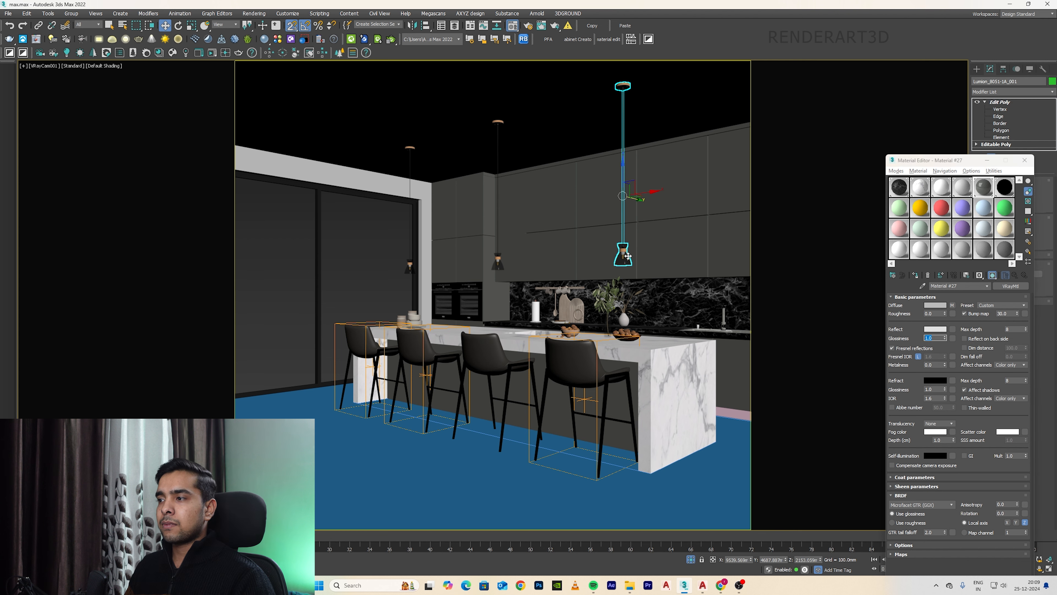
pyautogui.click(1024, 160)
pyautogui.keyDown('ctrl'); pyautogui.click(498, 261); pyautogui.keyUp('ctrl')
pyautogui.keyDown('ctrl'); pyautogui.click(412, 263); pyautogui.keyUp('ctrl')
pyautogui.press('1')
pyautogui.moveTo(687, 155); pyautogui.dragTo(333, 411)
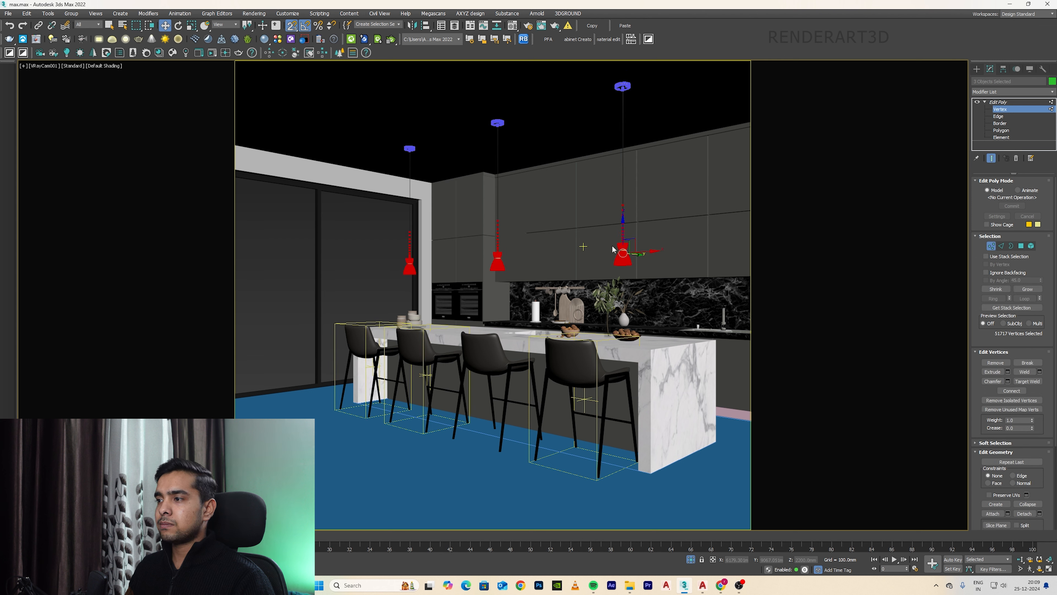
pyautogui.moveTo(623, 234); pyautogui.dragTo(623, 204)
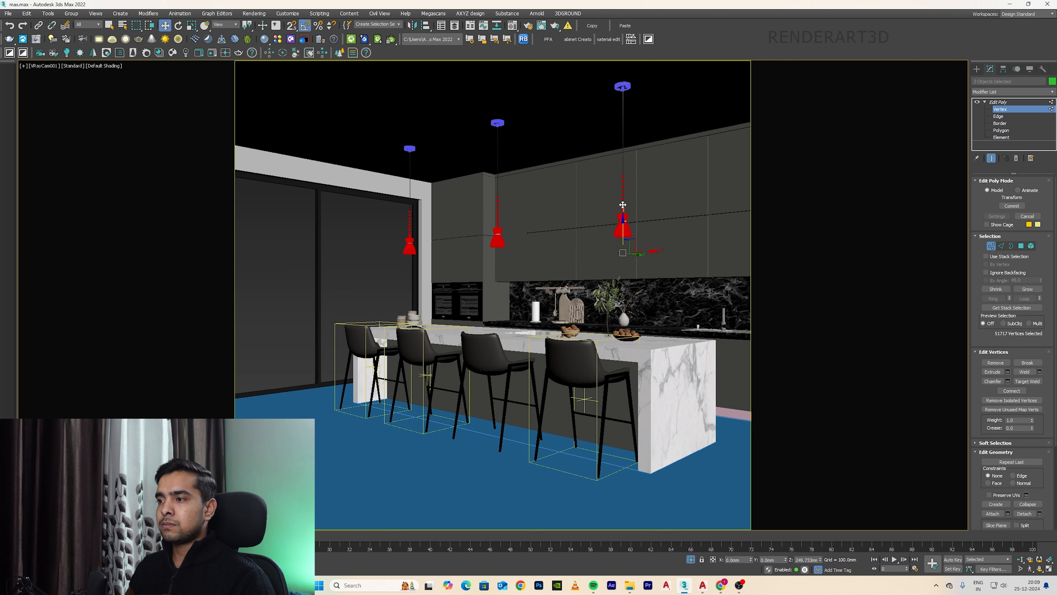
pyautogui.click(977, 69)
# Isolate the pink plinth under the base cabinets and open the Metal category of the V-Ray Material Library.
pyautogui.click(750, 228)
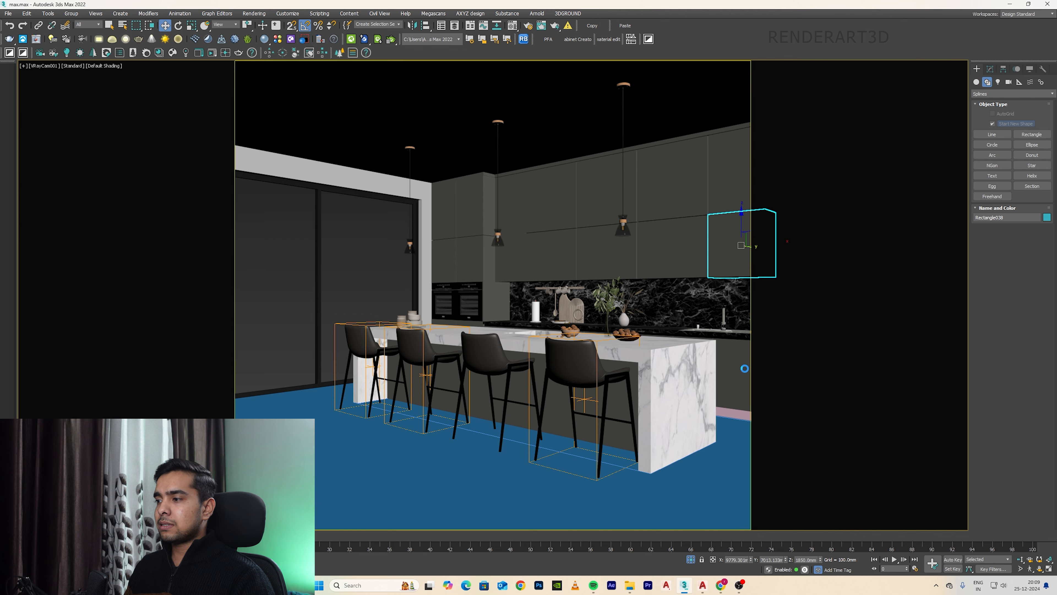
pyautogui.click(736, 412)
pyautogui.hotkey('alt', 'q')
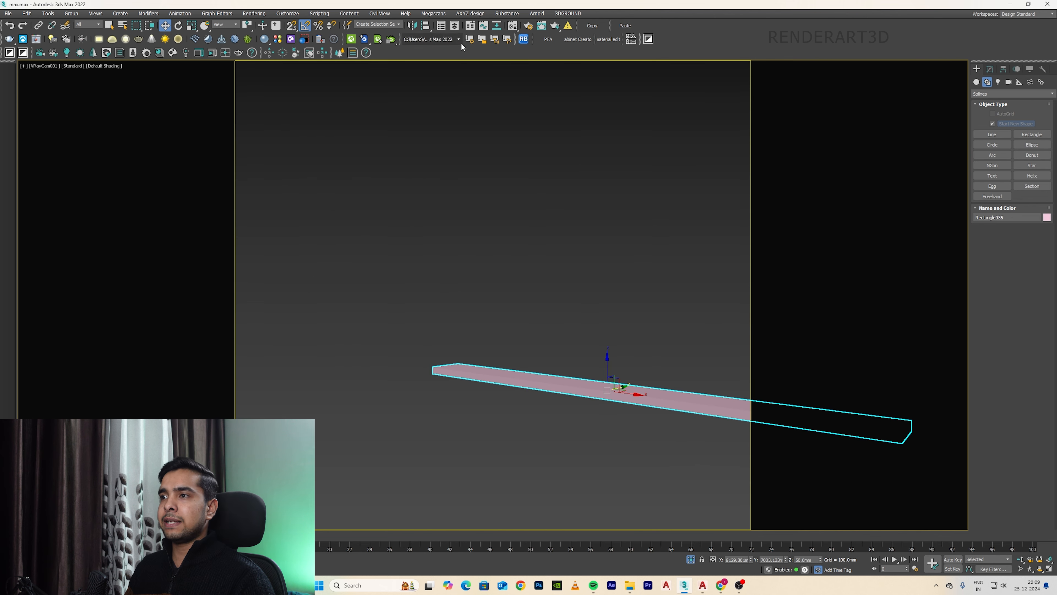
pyautogui.click(300, 41)
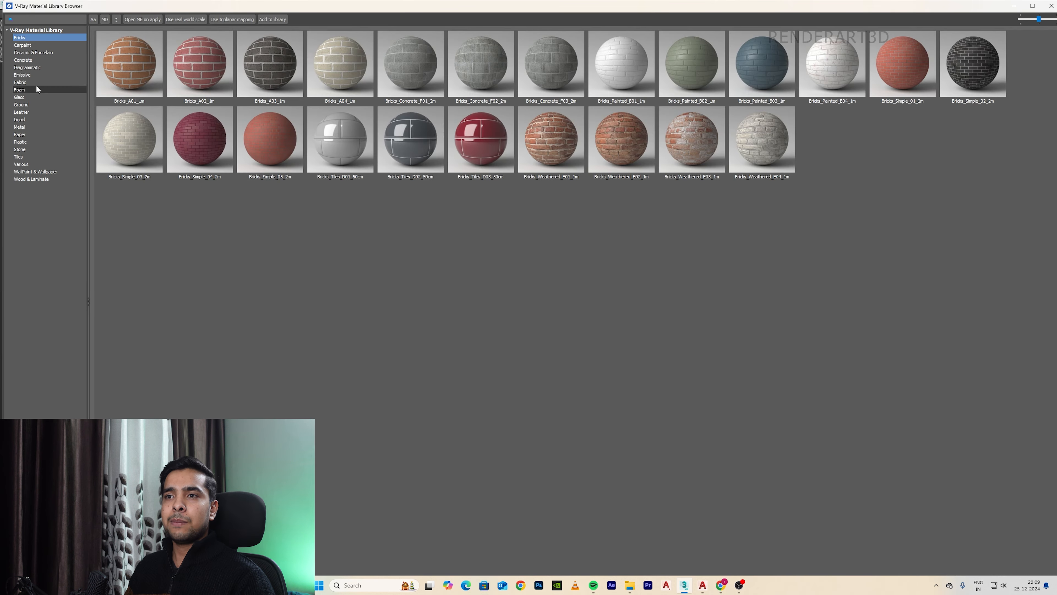
pyautogui.click(22, 120)
pyautogui.click(20, 127)
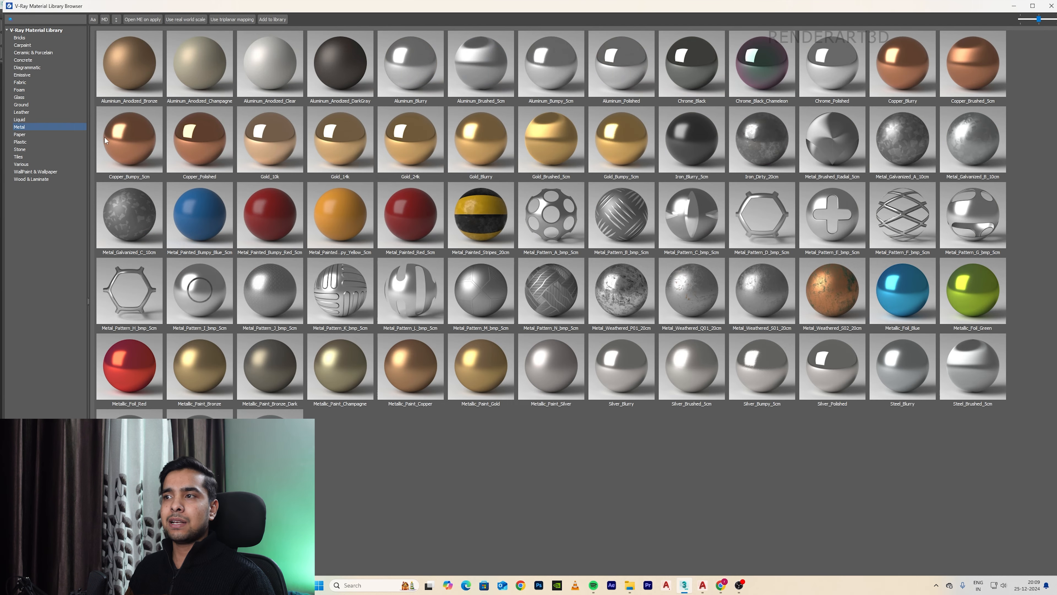
# Load the Iron_Blurry_5cm material from the library, assign it to the isolated plinth and restore the full scene.
pyautogui.rightClick(679, 132)
pyautogui.click(701, 150)
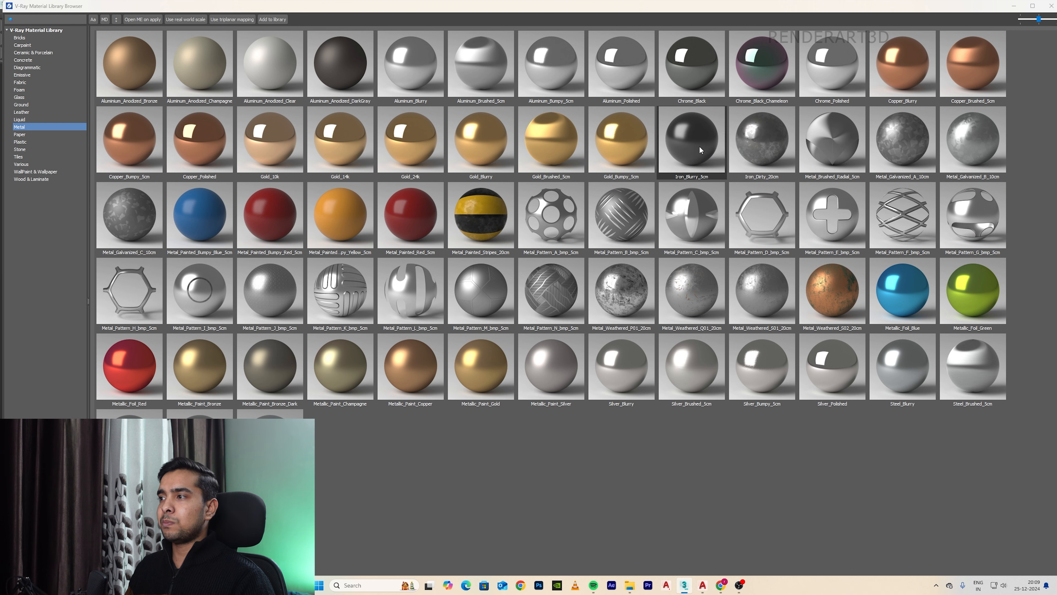
pyautogui.click(1052, 6)
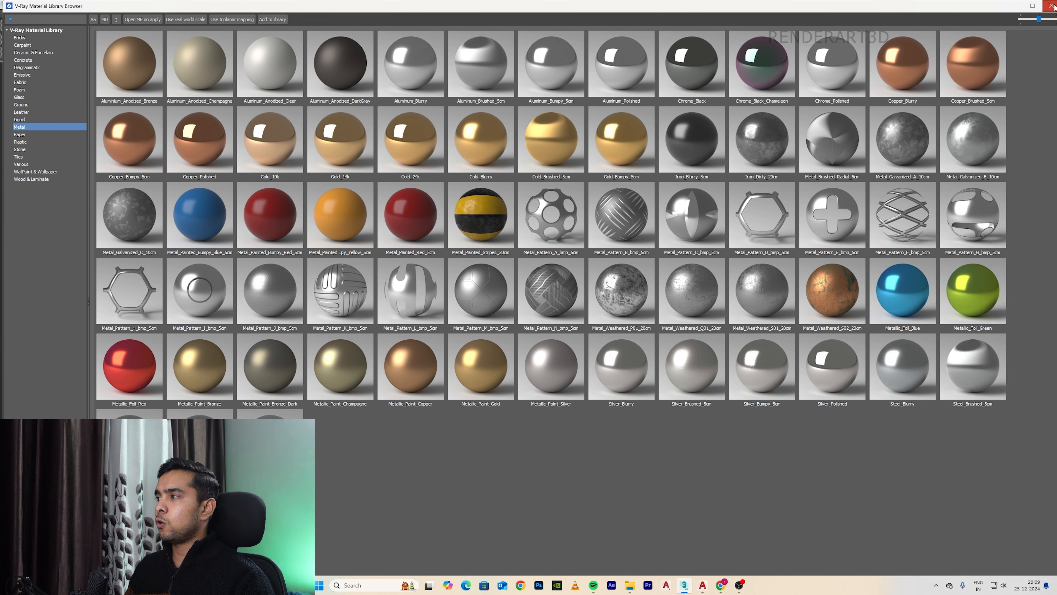
pyautogui.click(915, 275)
pyautogui.click(690, 266)
pyautogui.hotkey('shift', 'z')
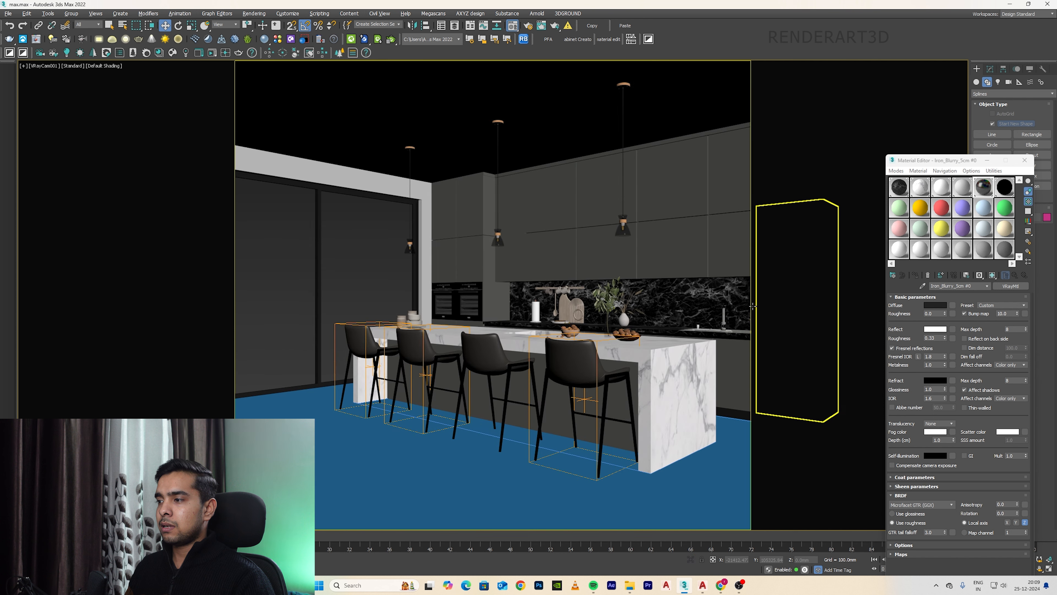
# Select the island worktop and set the reflection glossiness of its white marble material to 0.8.
pyautogui.click(506, 222)
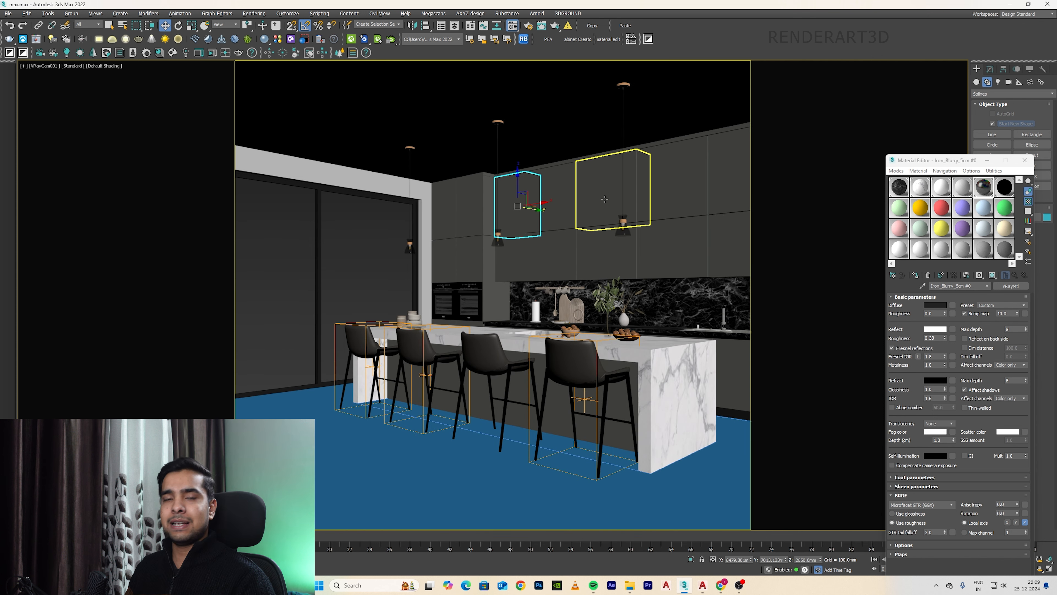
pyautogui.click(653, 352)
pyautogui.click(924, 191)
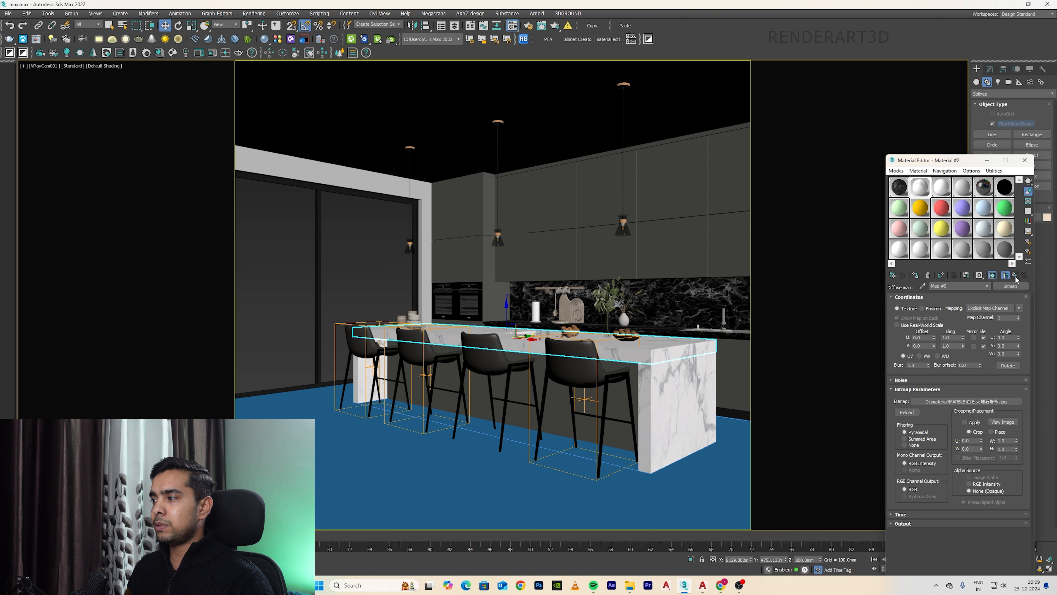
pyautogui.moveTo(935, 338); pyautogui.dragTo(895, 336)
pyautogui.write('0.8')
pyautogui.press('Return')
# Set the white marble material's reflection colour to a light grey.
pyautogui.click(935, 330)
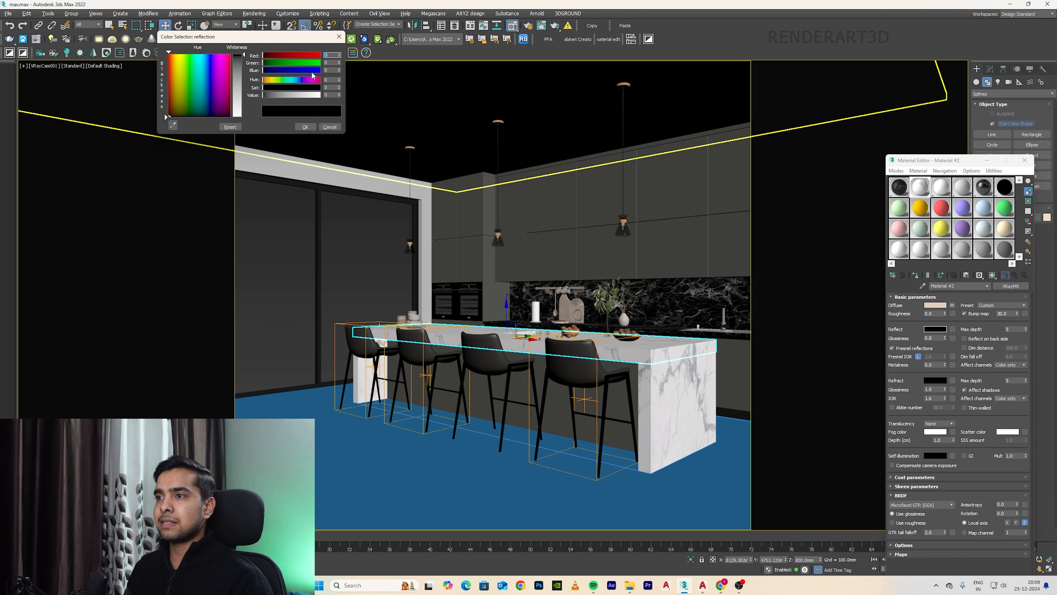
pyautogui.click(241, 87)
pyautogui.moveTo(230, 97); pyautogui.dragTo(262, 88)
pyautogui.click(297, 95)
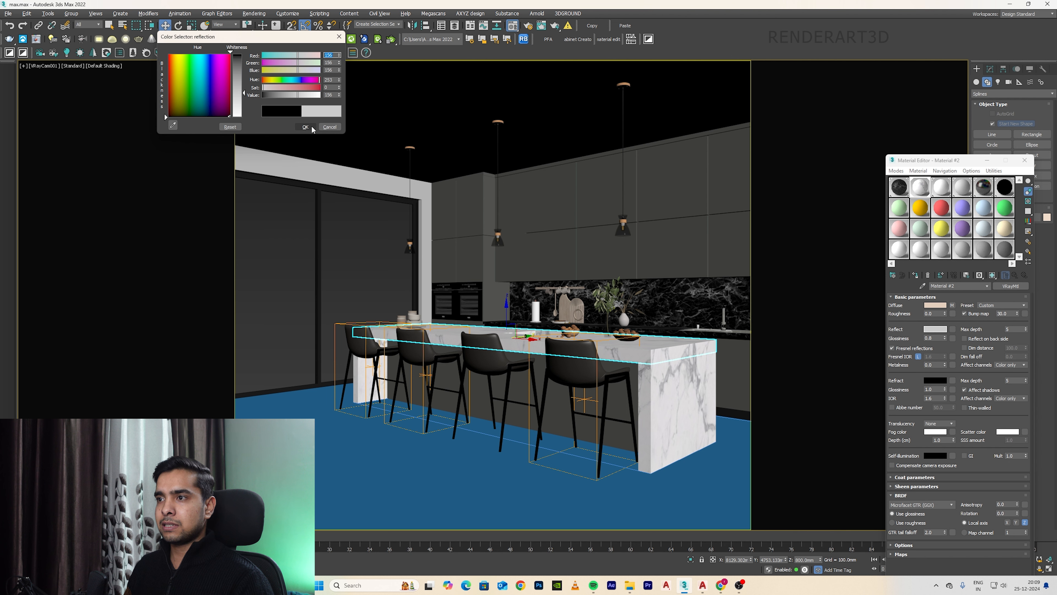
pyautogui.click(305, 127)
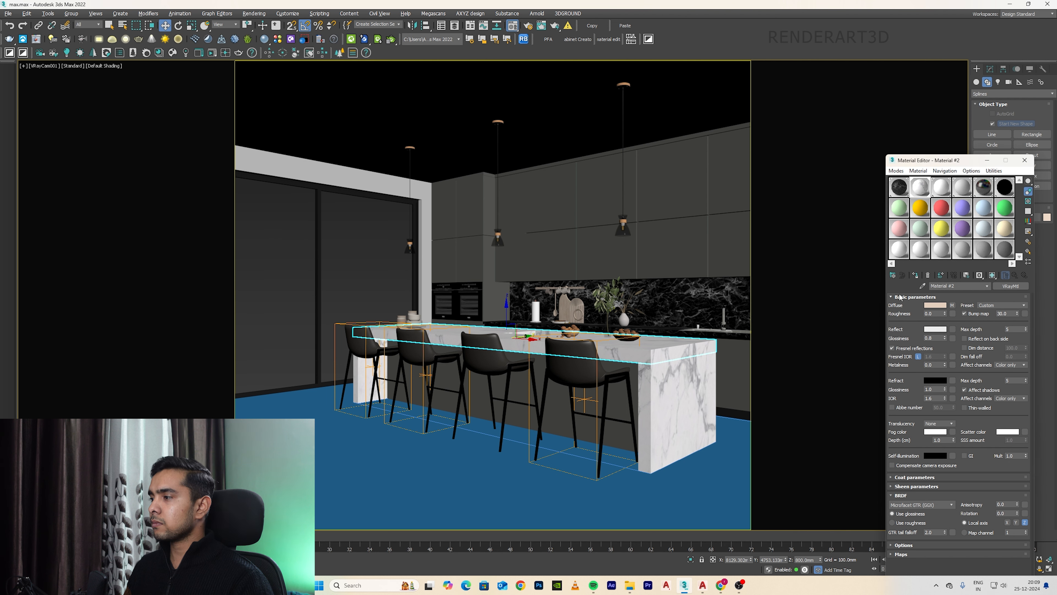
# Preview the white marble material enlarged and remove its bump map.
pyautogui.doubleClick(920, 187)
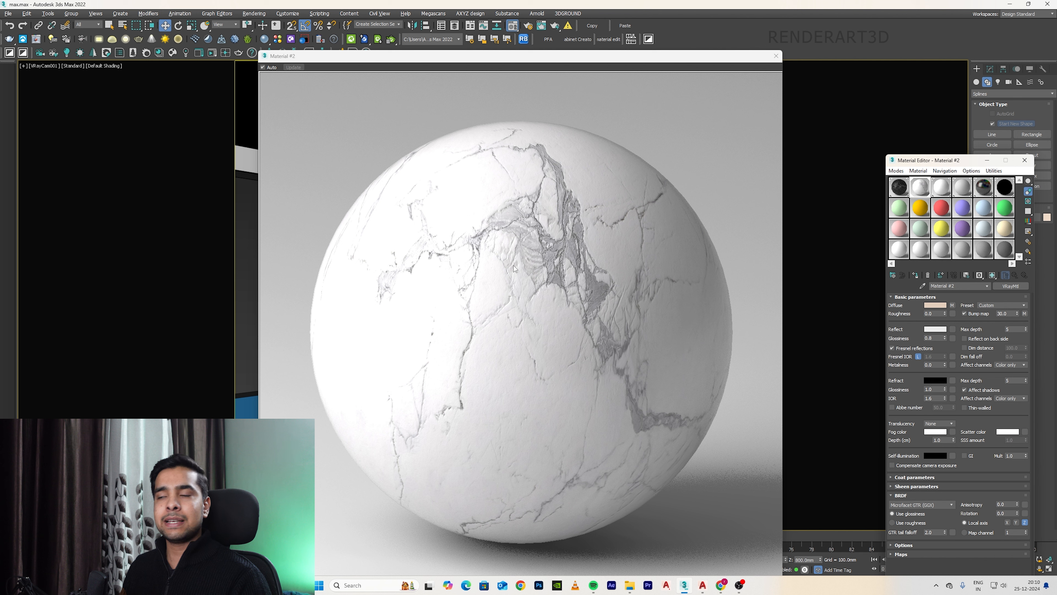
pyautogui.click(935, 329)
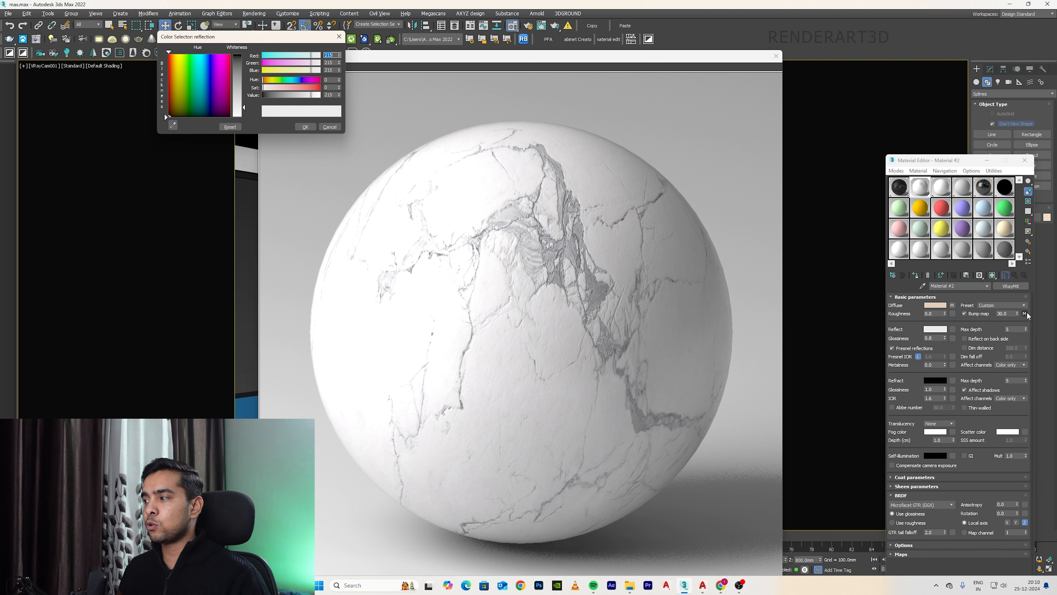
pyautogui.doubleClick(1005, 314)
pyautogui.write('100')
pyautogui.press('Return')
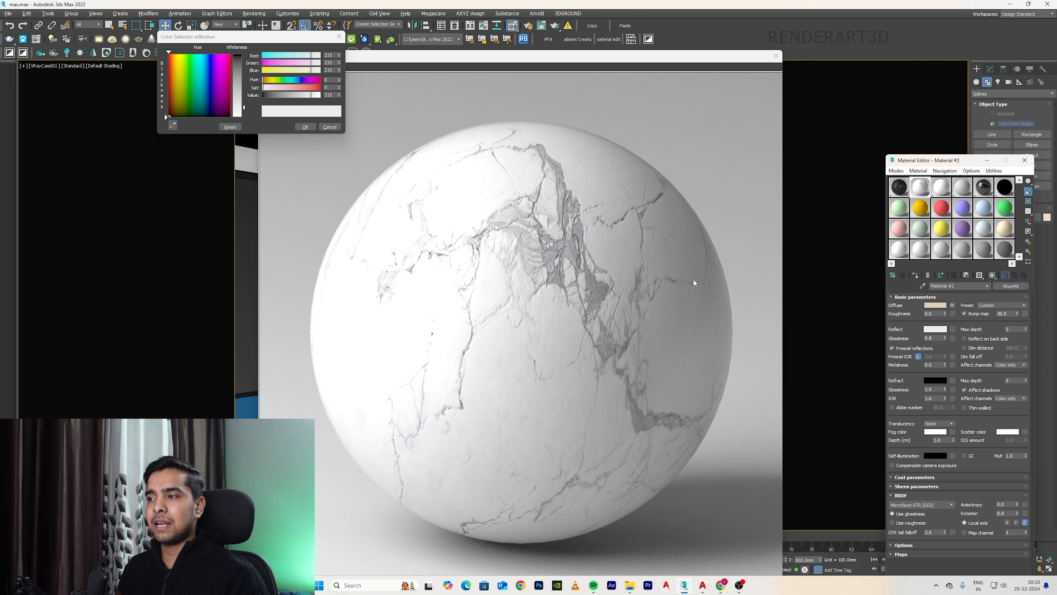
# Set the white marble's reflection glossiness to 0.8 and its reflection colour to near-white with value 243, and close the preview.
pyautogui.moveTo(936, 338); pyautogui.dragTo(893, 335)
pyautogui.write('.')
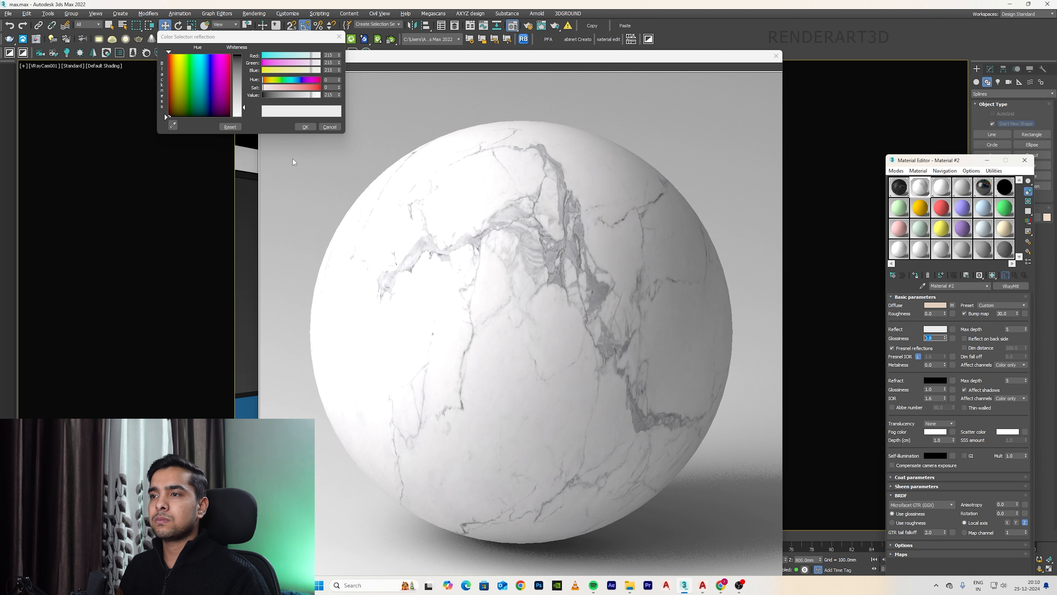
pyautogui.click(243, 114)
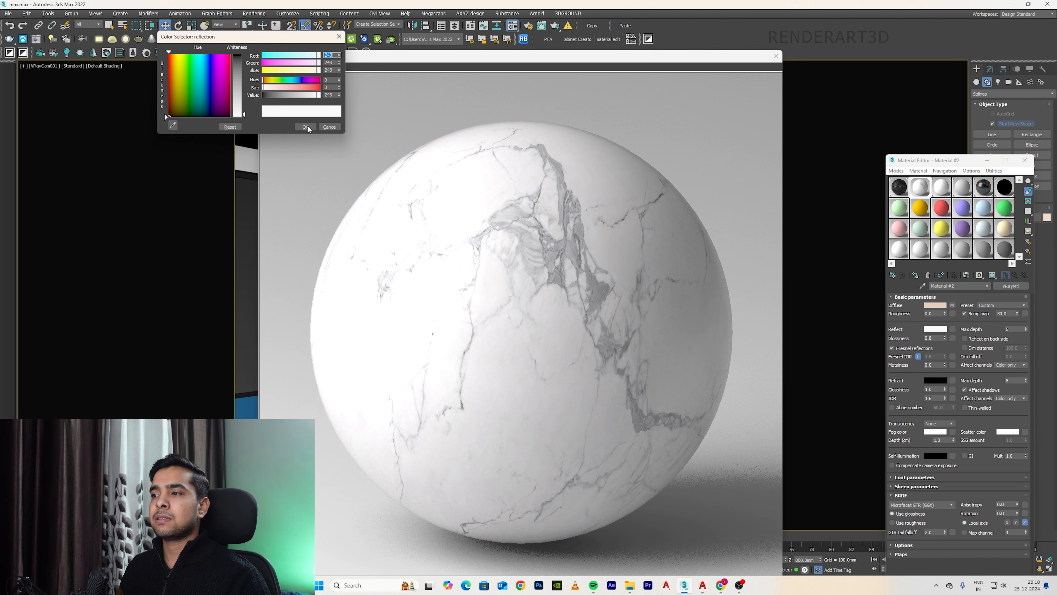
pyautogui.click(776, 56)
pyautogui.click(725, 137)
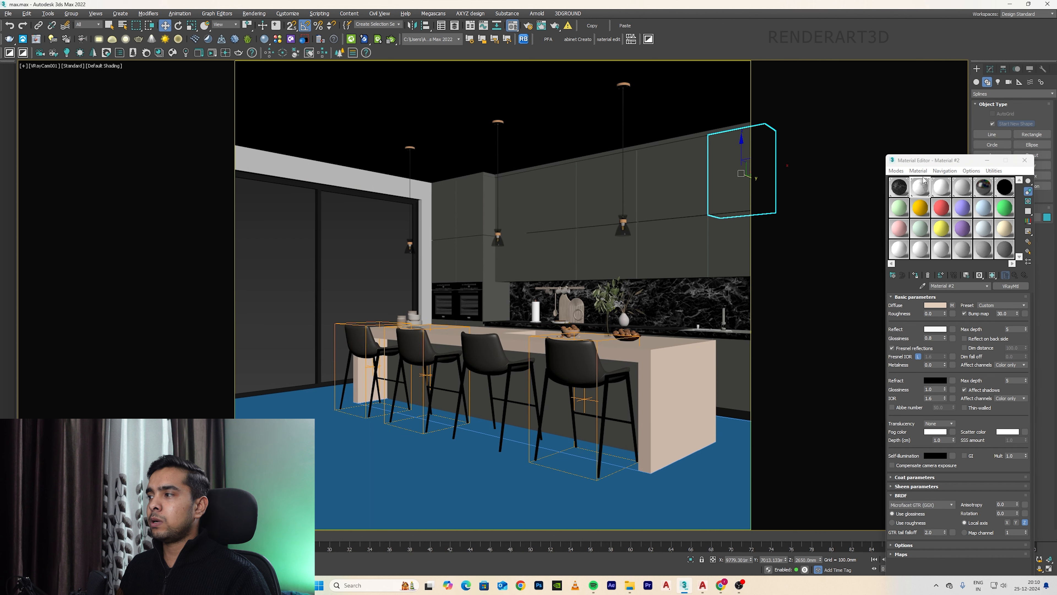
# Isolate the island worktop and its side panels, show their white marble texture in the viewport, and bring back the whole kitchen.
pyautogui.click(1030, 161)
pyautogui.click(666, 373)
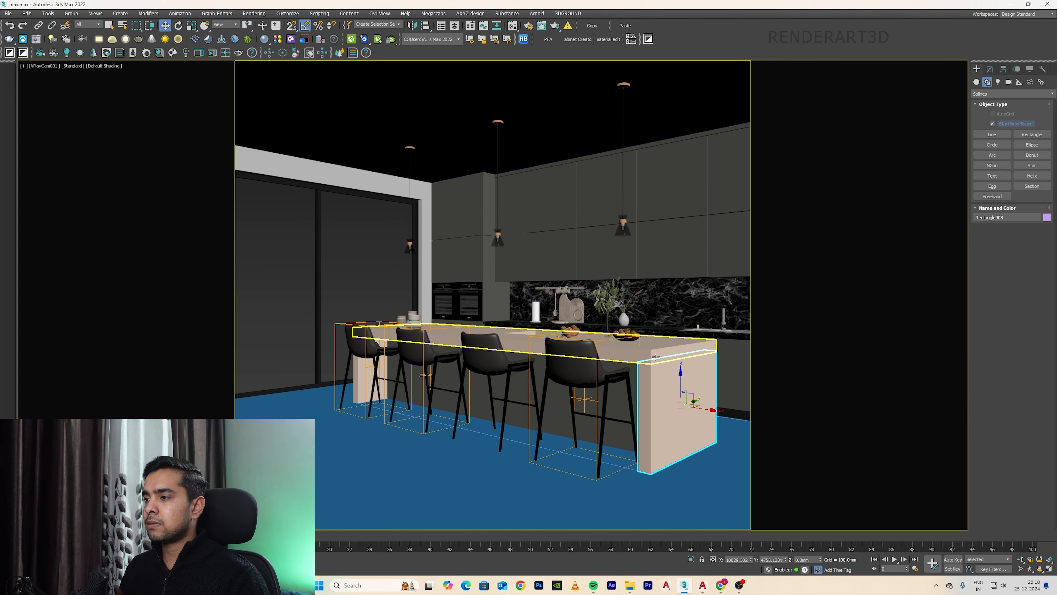
pyautogui.hotkey('alt', 'q')
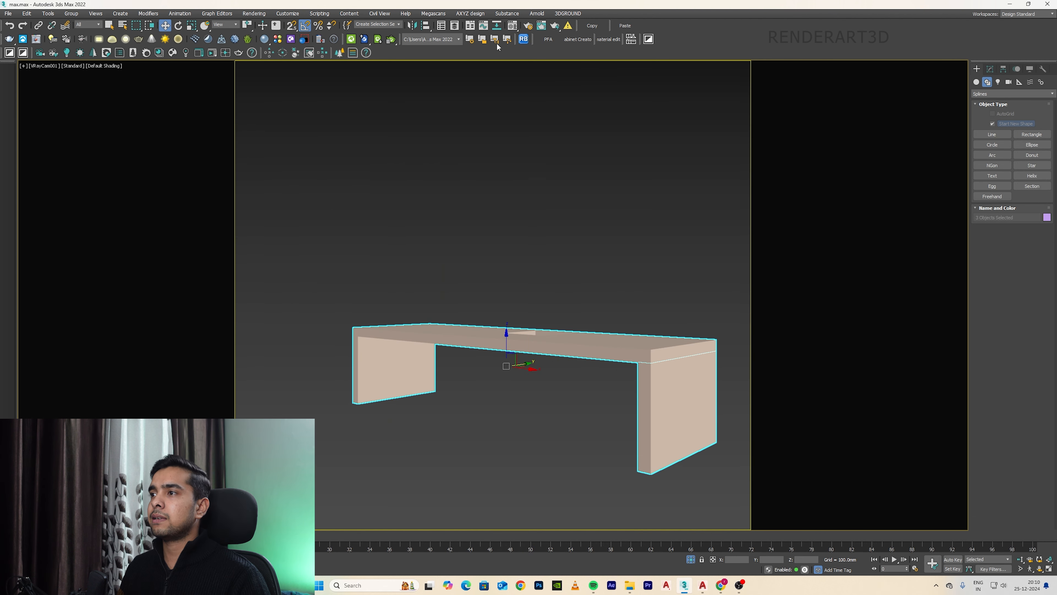
pyautogui.click(512, 25)
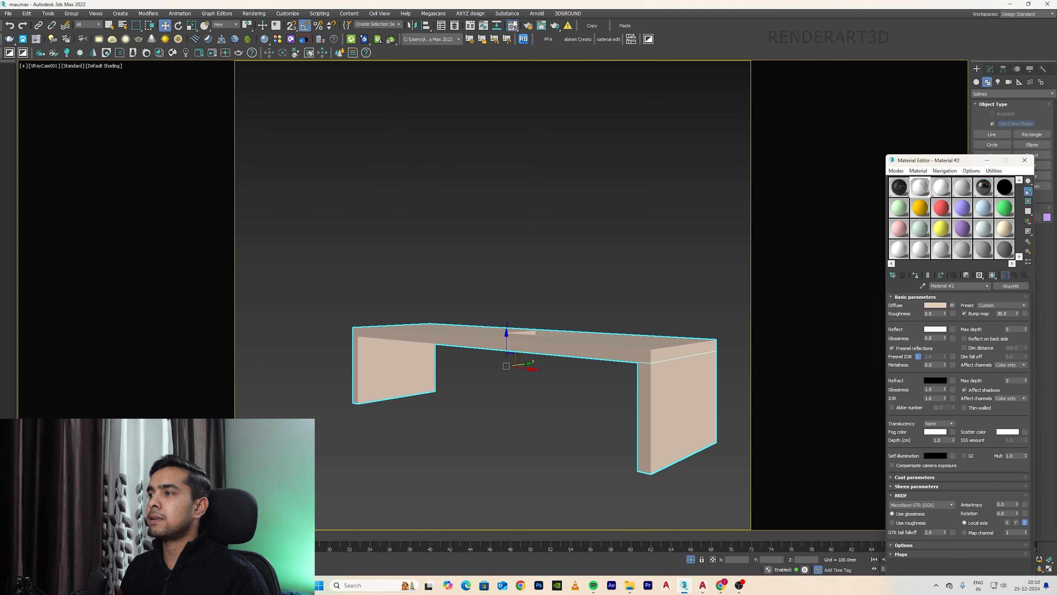
pyautogui.click(997, 276)
pyautogui.hotkey('alt', 'q')
pyautogui.click(1024, 160)
pyautogui.moveTo(881, 196); pyautogui.dragTo(652, 221)
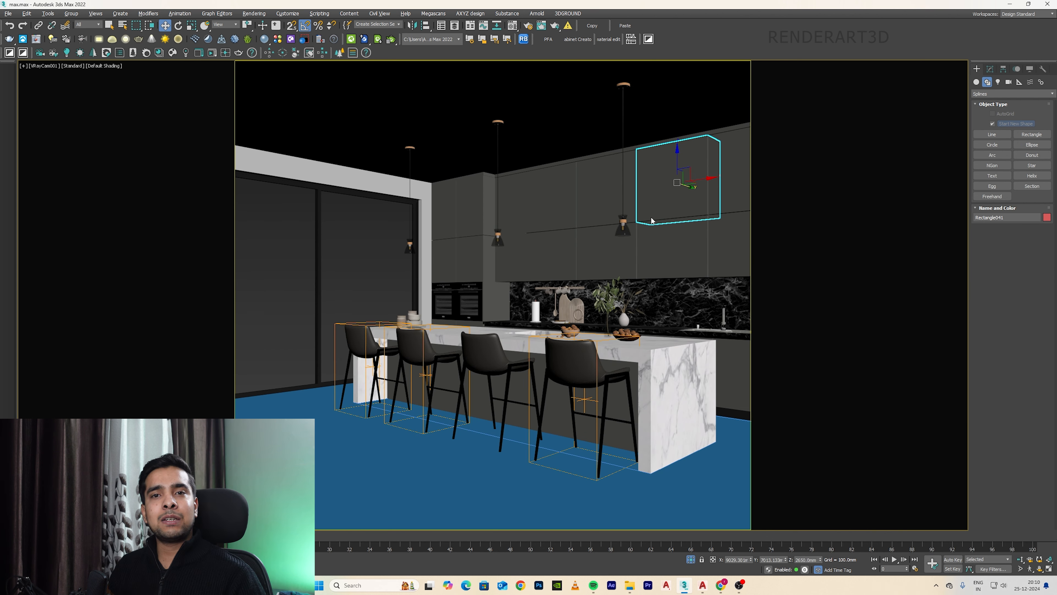
# Isolate the floor slab in the top view and bring up the material editor.
pyautogui.click(416, 452)
pyautogui.hotkey('alt', 'q')
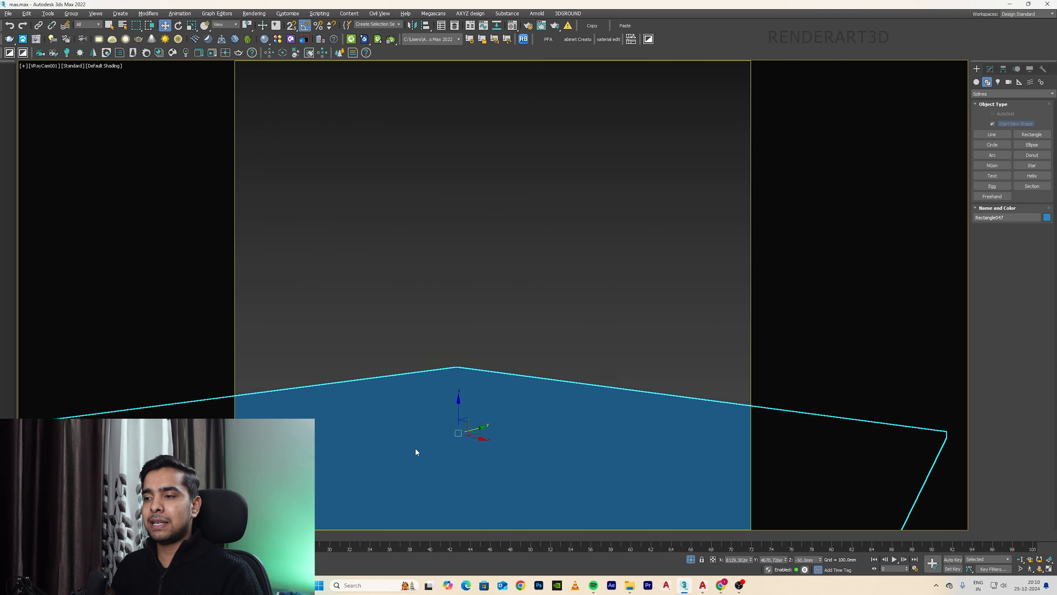
pyautogui.press('t')
pyautogui.press('m')
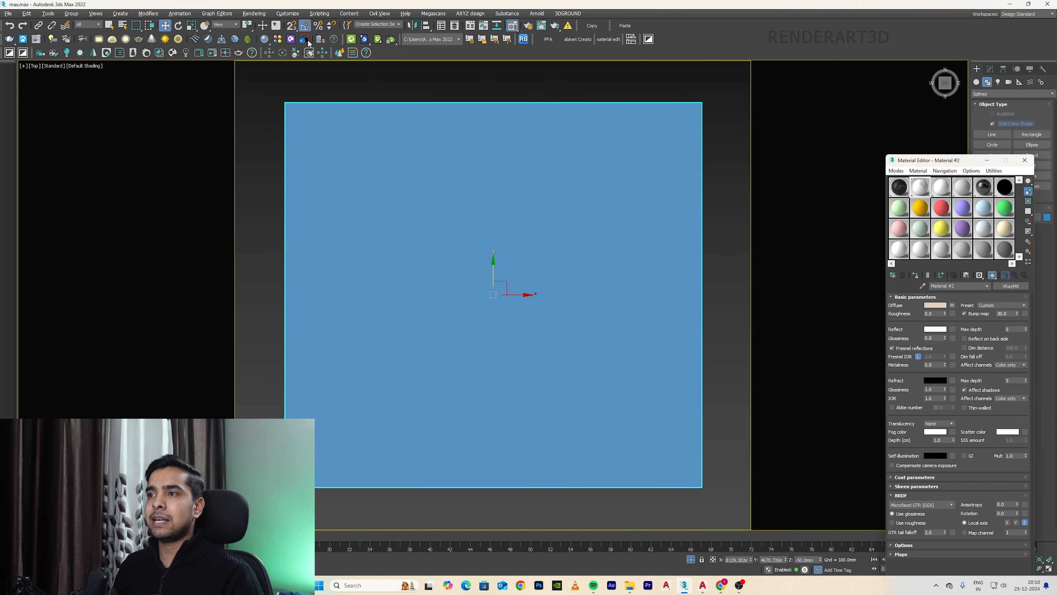
# Import the Floor Regular Oak 34-01 350cm wood flooring material from Chaos Cosmos and assign it to the floor.
pyautogui.click(305, 40)
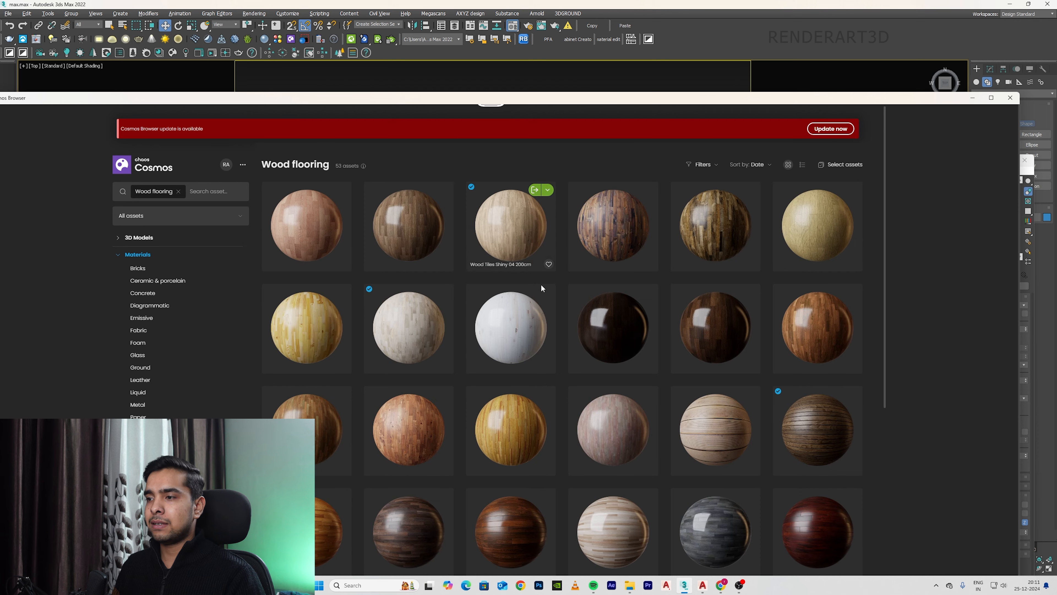
pyautogui.scroll(-2, 723, 158)
pyautogui.scroll(-7, 723, 158)
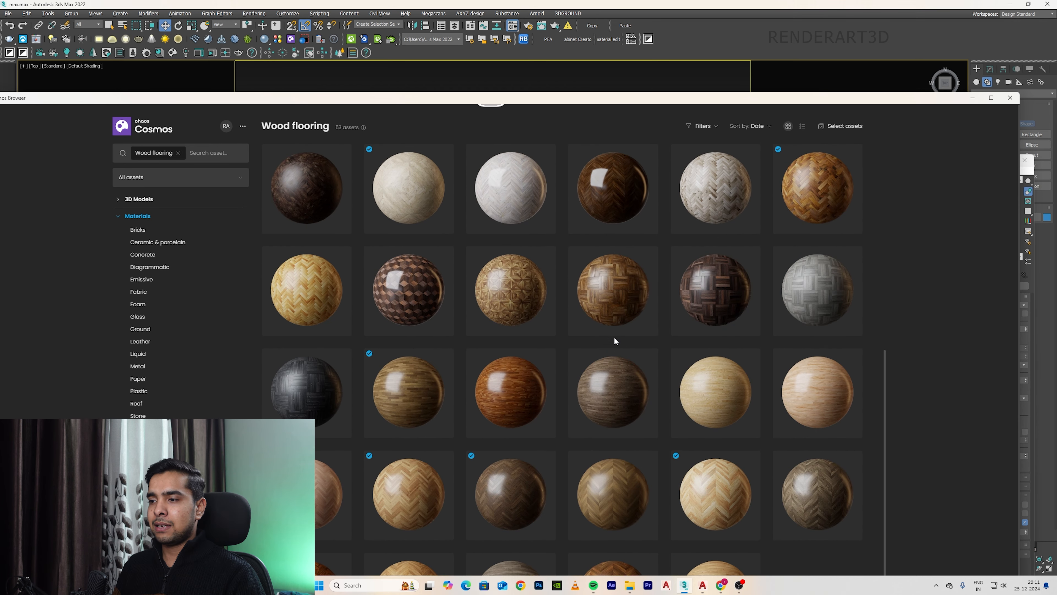
pyautogui.click(402, 404)
pyautogui.click(693, 180)
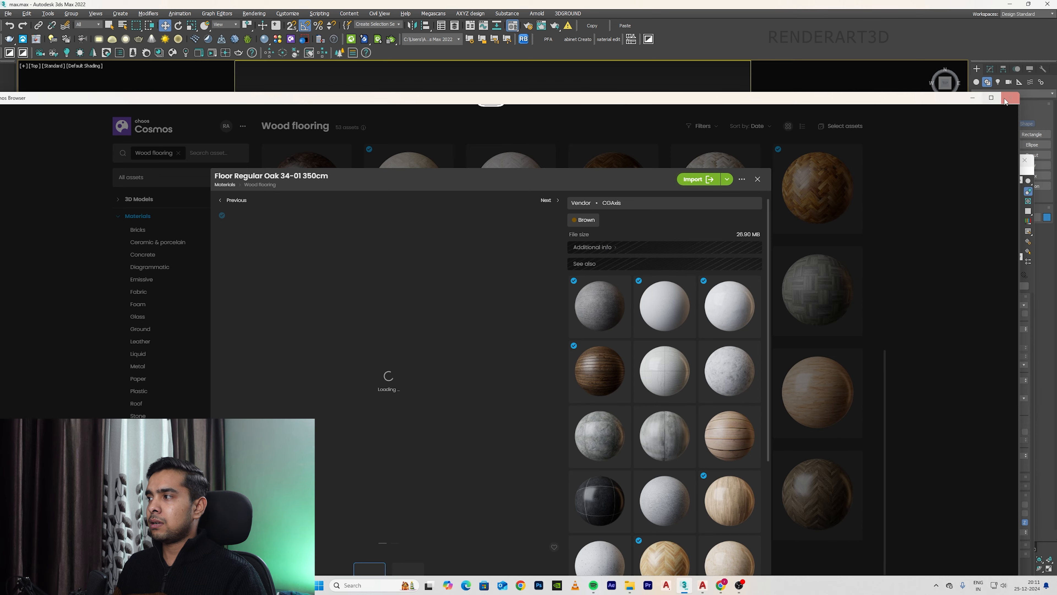
pyautogui.click(915, 275)
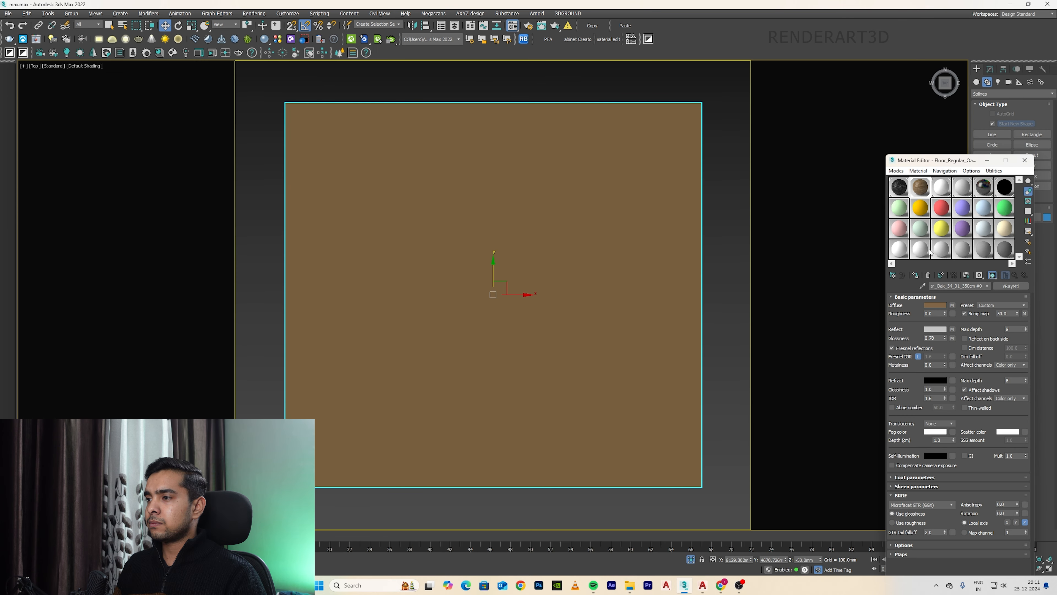
# Add a UVW Map modifier to the floor slab and deselect it.
pyautogui.click(991, 70)
pyautogui.click(995, 91)
pyautogui.write('uvw')
pyautogui.press('Return')
pyautogui.click(737, 146)
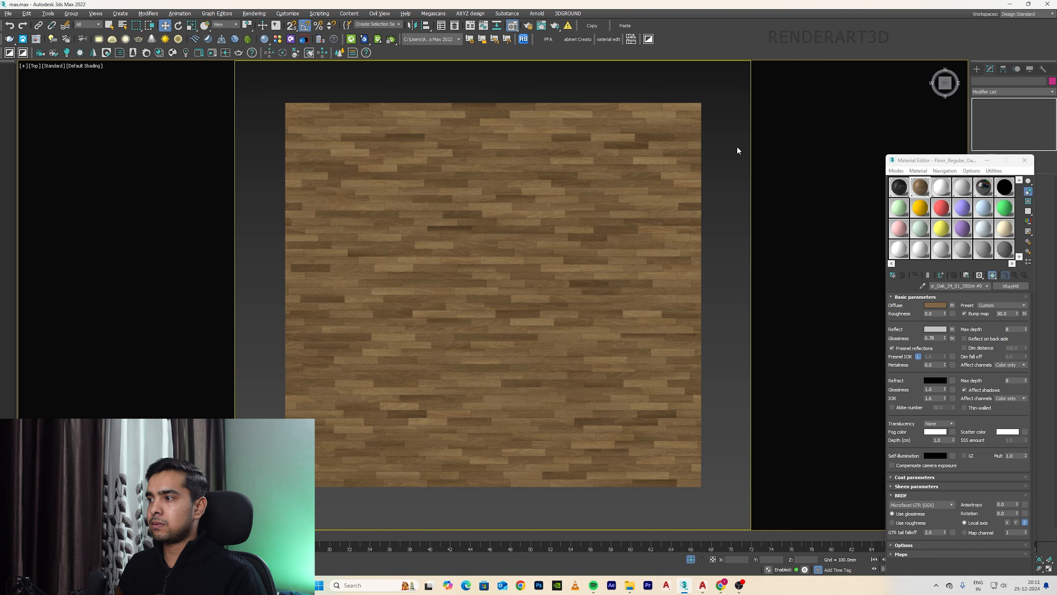
# Return to the camera view with the whole kitchen shown and close the material editor.
pyautogui.press('c')
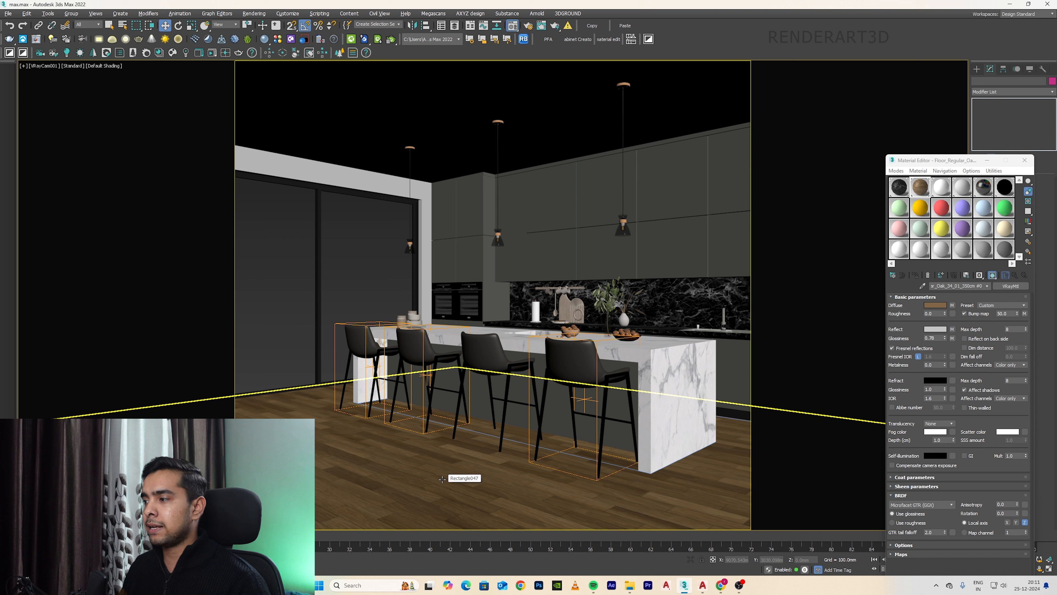
pyautogui.click(678, 177)
pyautogui.press('m')
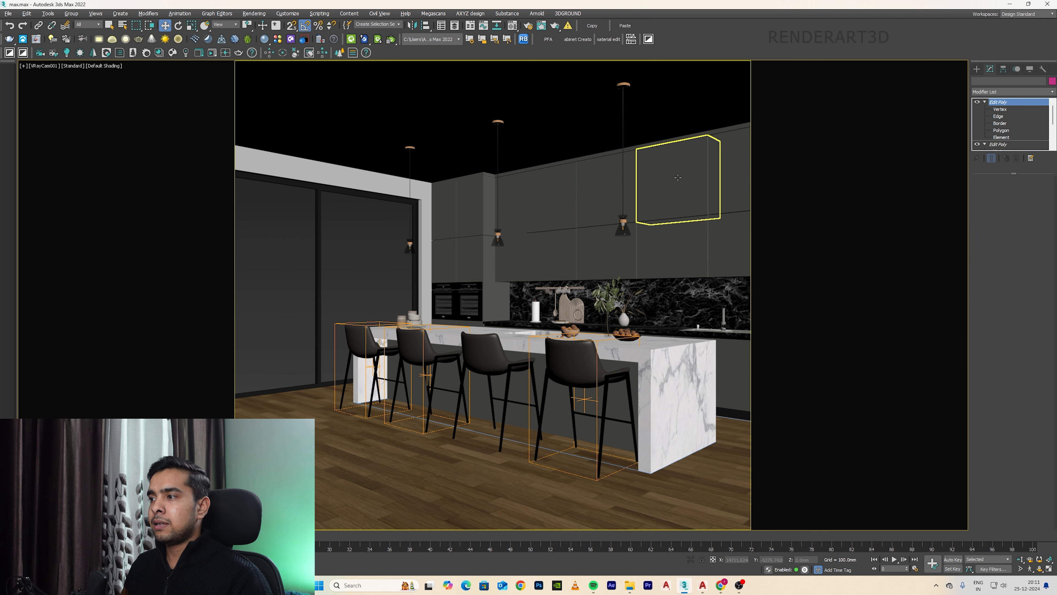